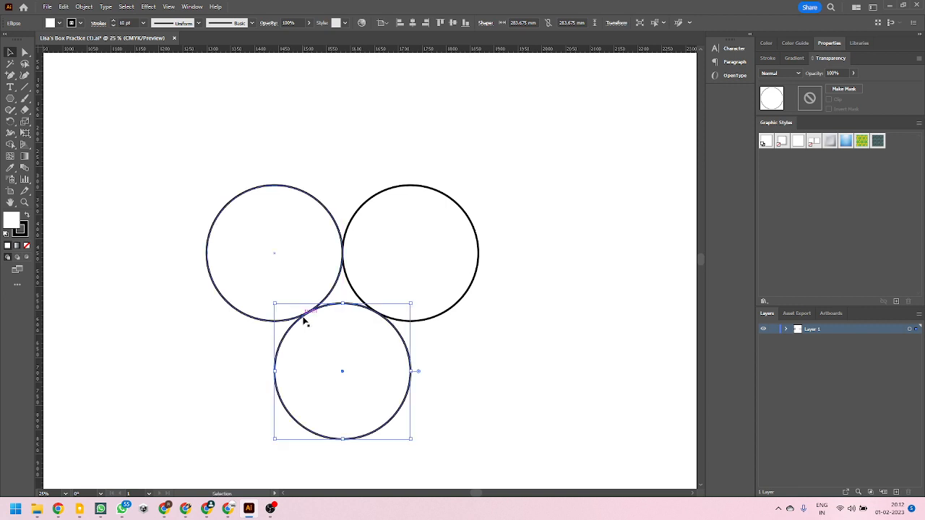
Examine the points where the three circles touch one another
scroll(336, 292, "up", 3)
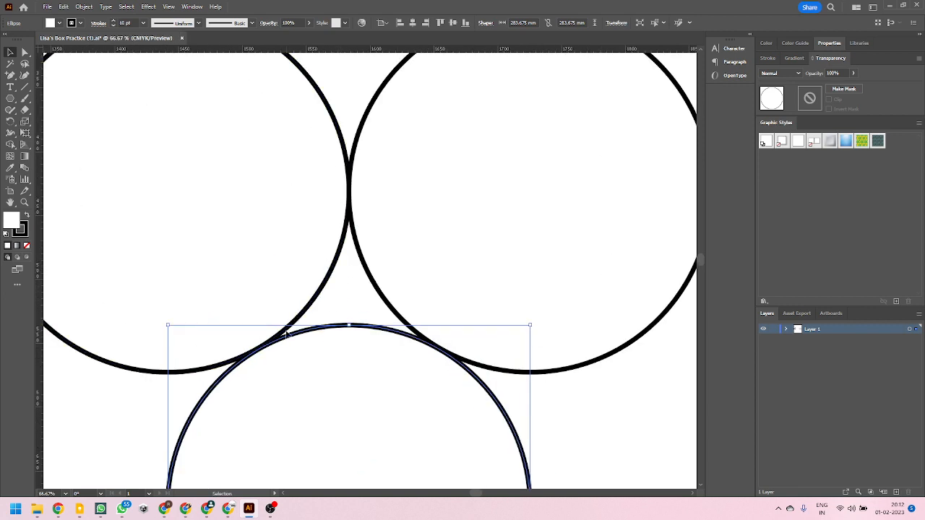
scroll(365, 244, "down", 4)
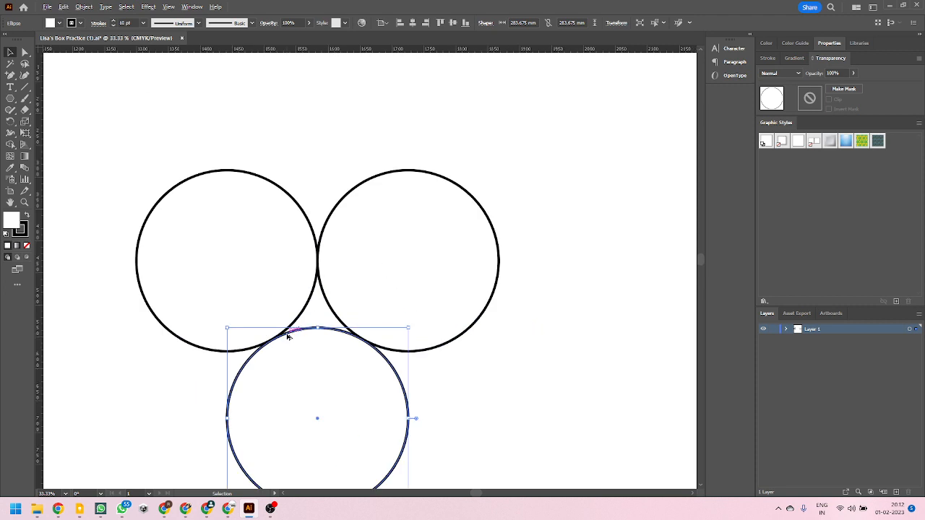
left_click(473, 398)
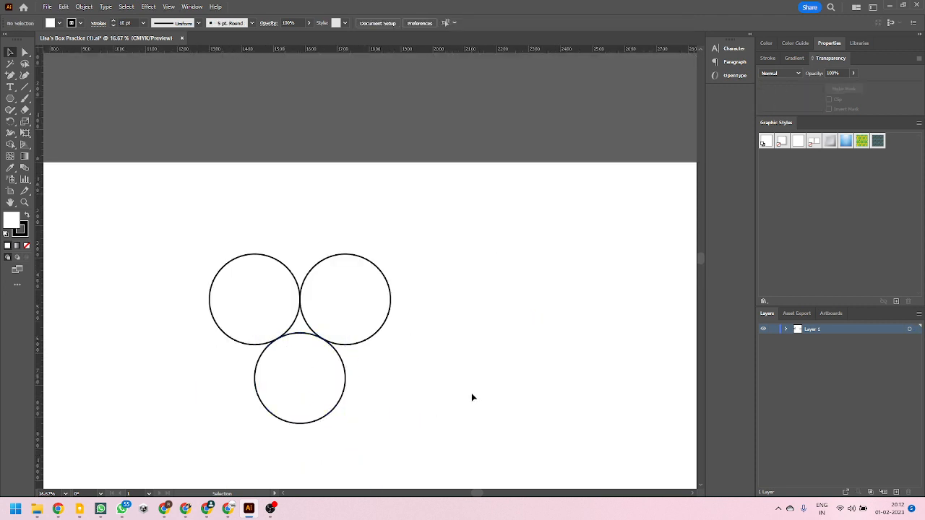
scroll(276, 343, "up", 2)
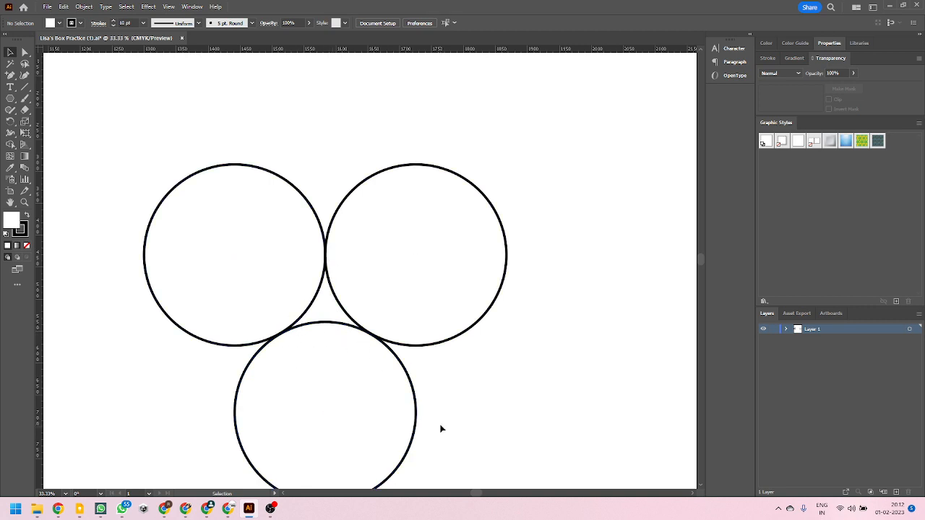
scroll(147, 288, "down", 1)
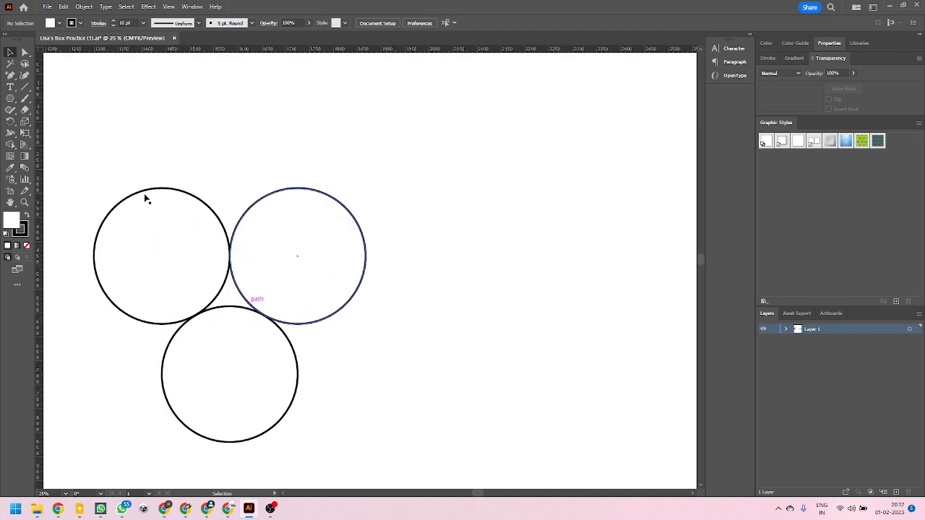
left_click_drag(120, 136, 361, 439)
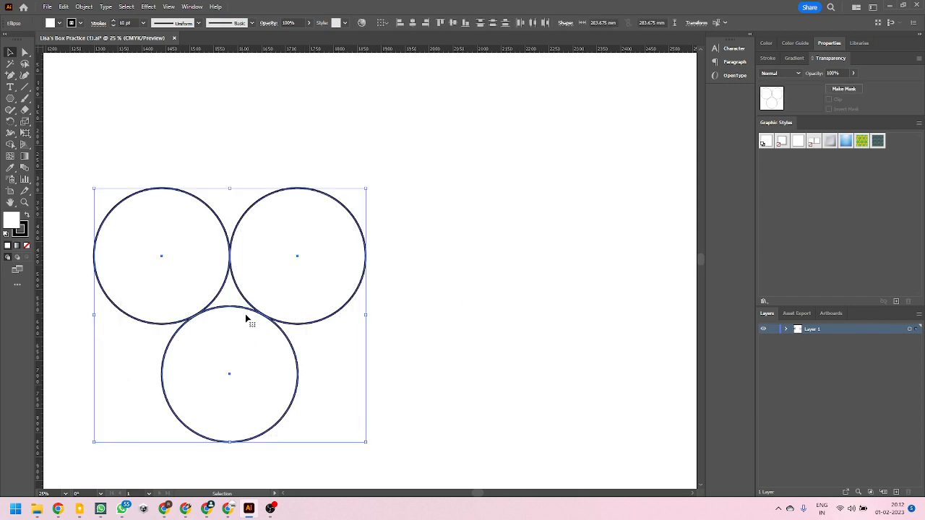
Draw two overlapping circles, about 362 mm and about 345 mm in diameter, in the empty area beside the three circles
left_click_drag(412, 316, 197, 316)
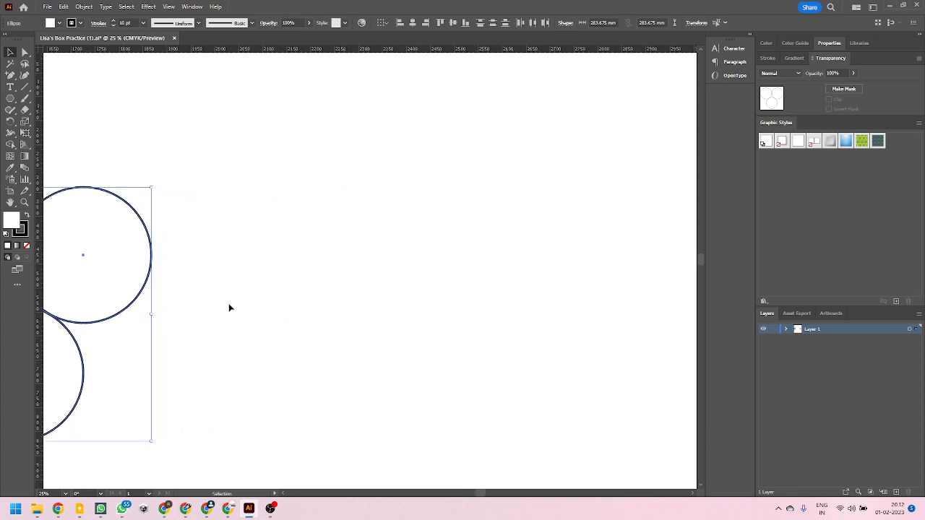
left_click_drag(374, 276, 325, 289)
left_click(265, 209)
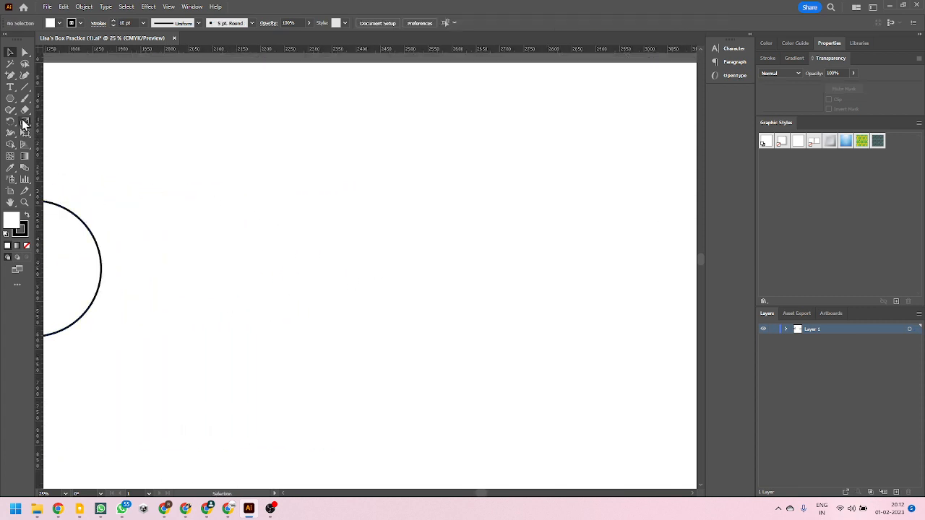
left_click(10, 99)
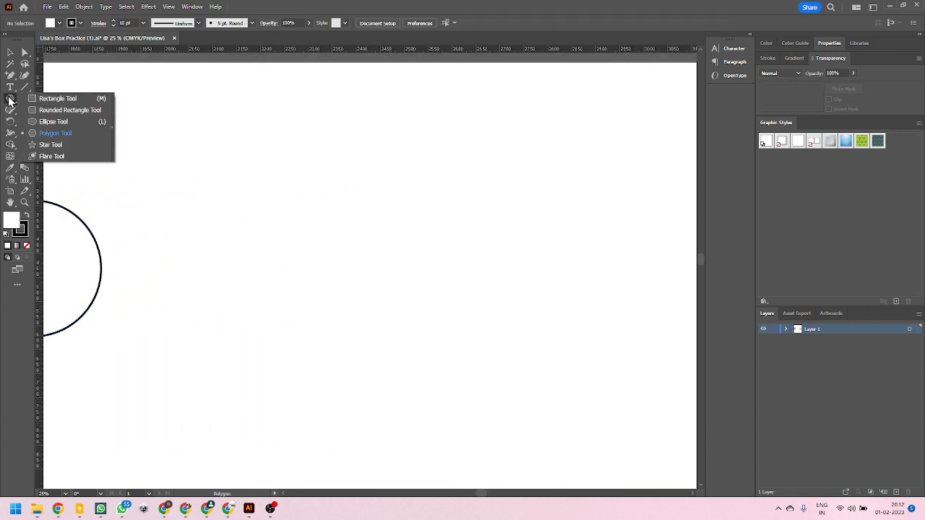
left_click(56, 122)
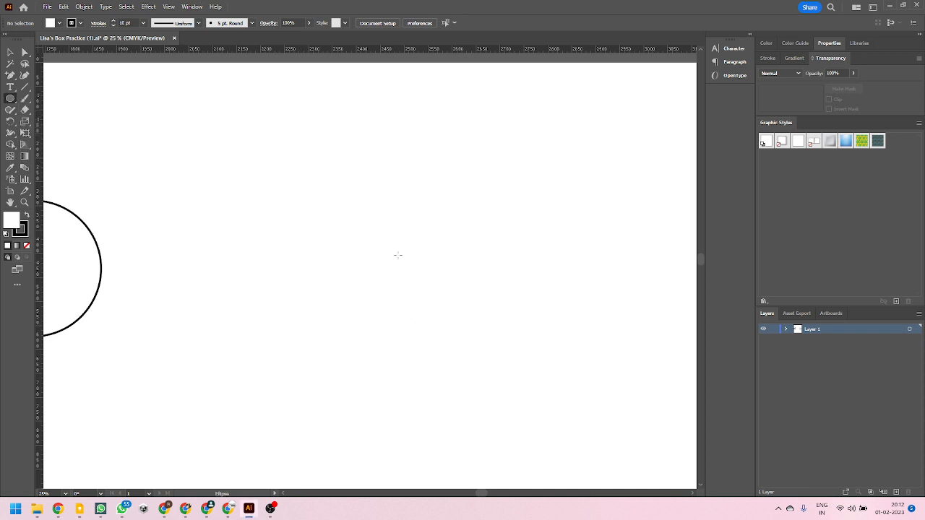
mouse_move(298, 136)
left_mouse_down()
mouse_move(450, 311)
mouse_move(471, 309)
left_mouse_up()
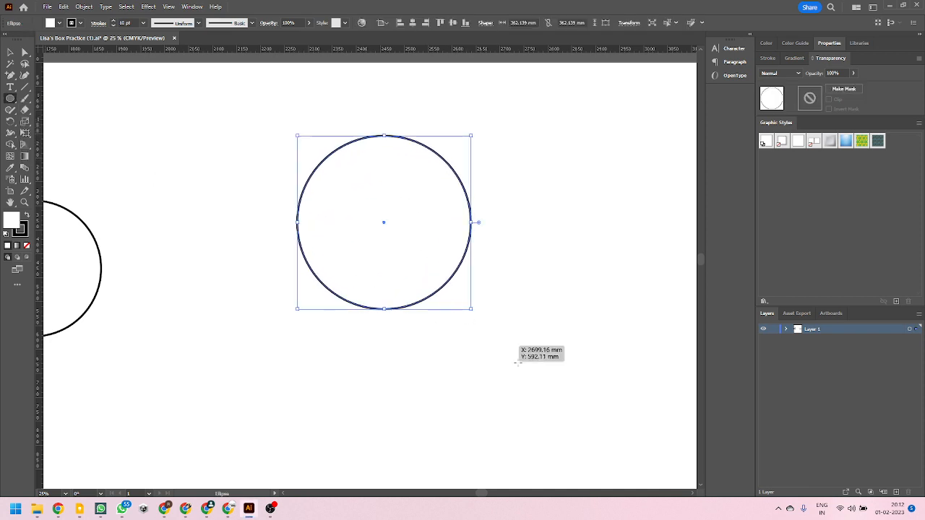
left_click_drag(517, 362, 353, 197)
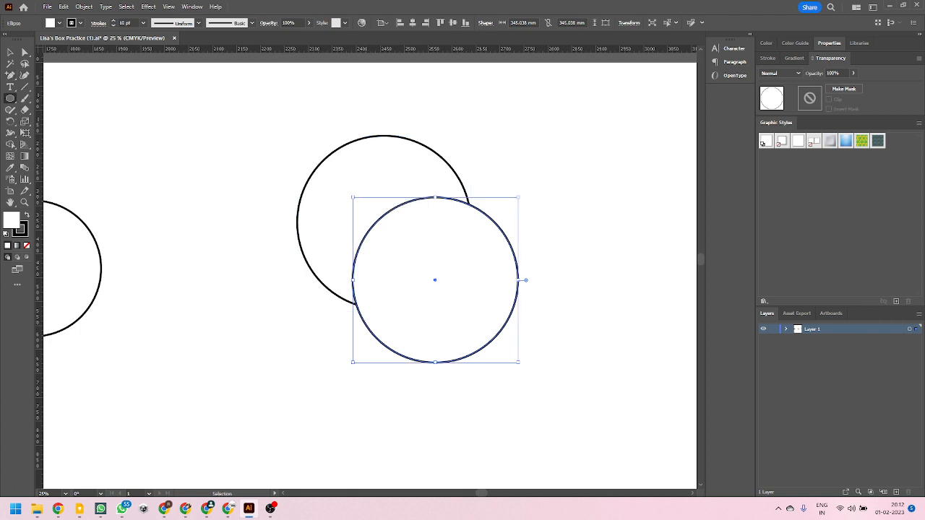
Try the Pathfinder Unite and Minus Front shape modes on the two overlapping circles, undoing each result
left_click(11, 52)
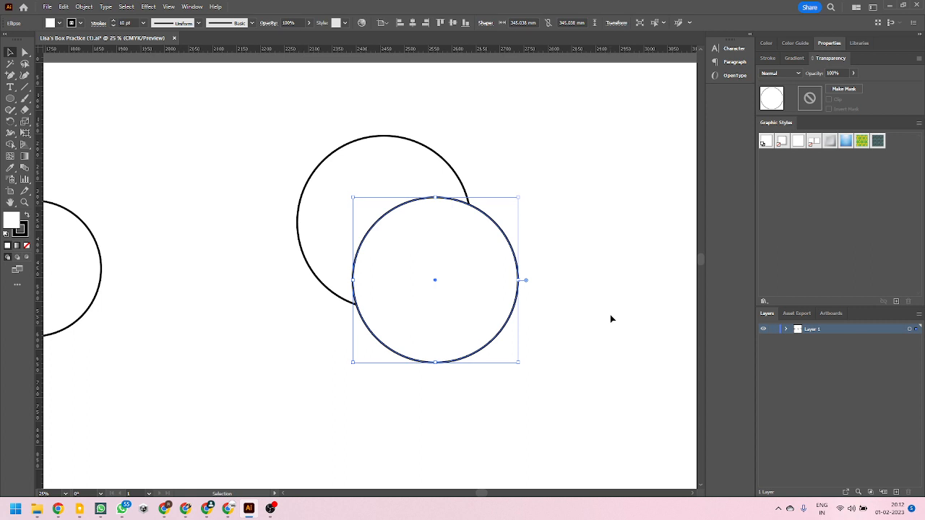
key("ctrl+shift+F9")
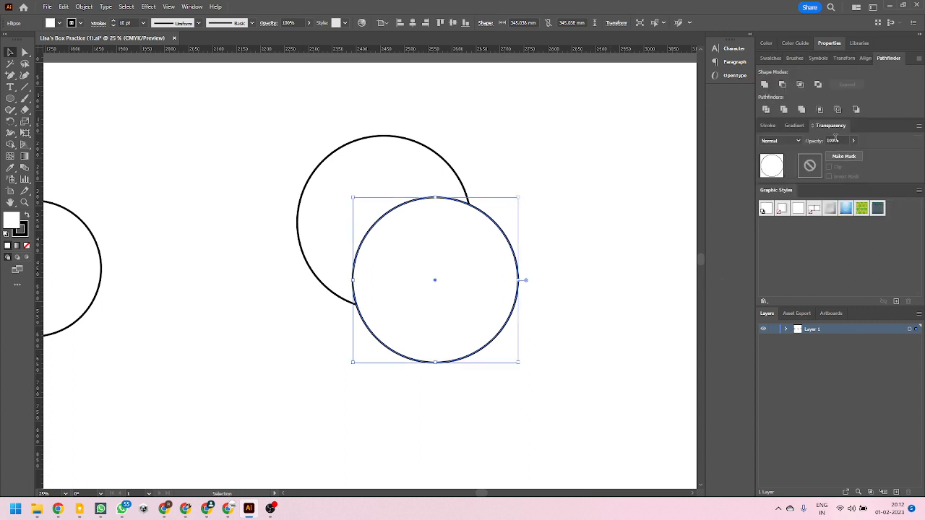
left_click(763, 85)
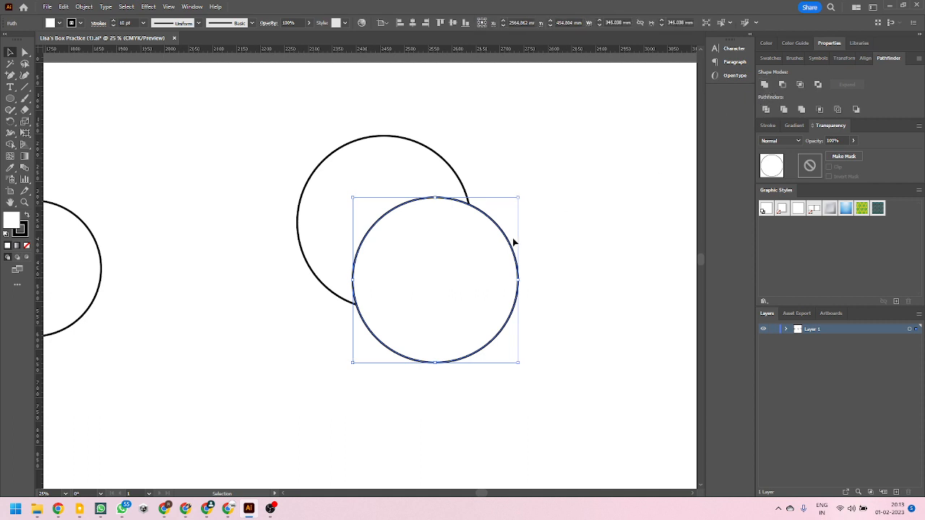
left_click_drag(419, 120, 515, 297)
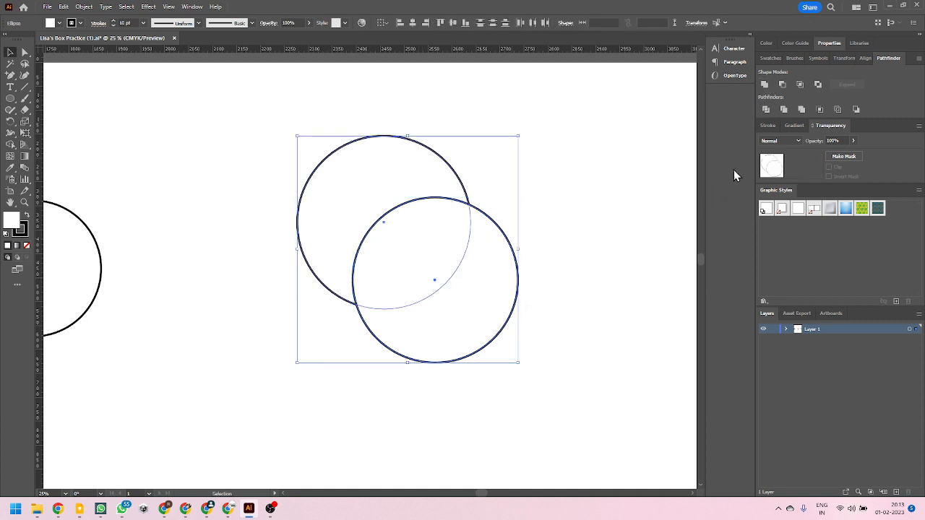
left_click(764, 85)
key("ctrl+z")
left_click(782, 85)
key("ctrl+z")
key("a")
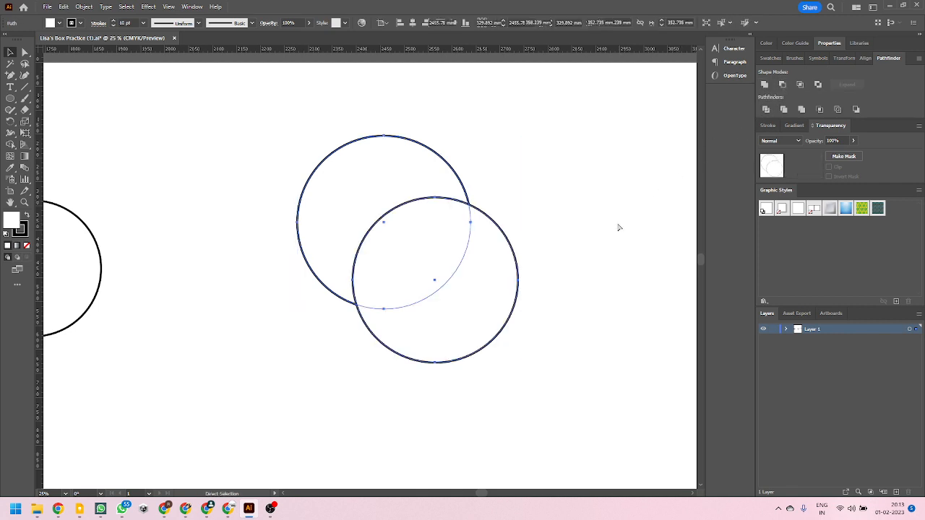
key("v")
left_click(565, 351)
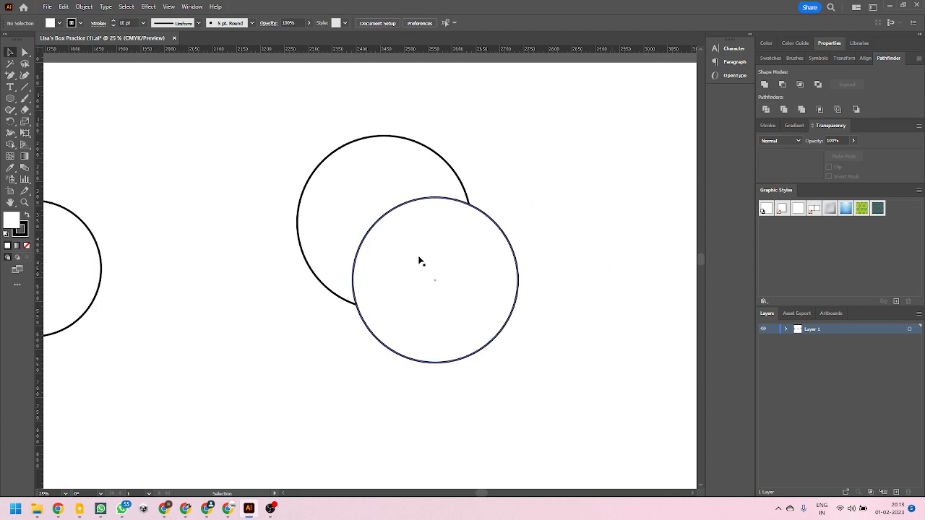
Reposition the smaller circle so it overlaps the lower right of the larger one, and remove the fill from both circles
scroll(340, 262, "up", 1, "alt")
scroll(434, 326, "down", 2, "alt")
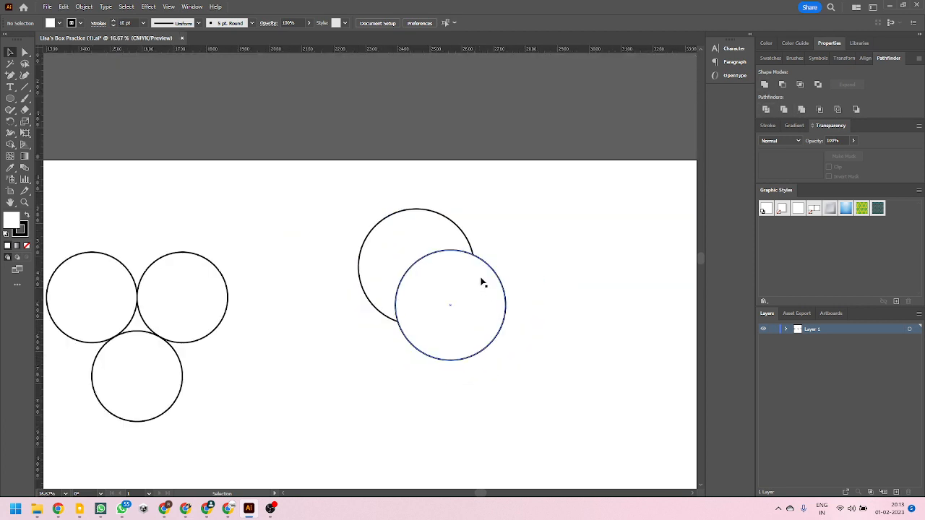
scroll(481, 281, "up", 1, "alt")
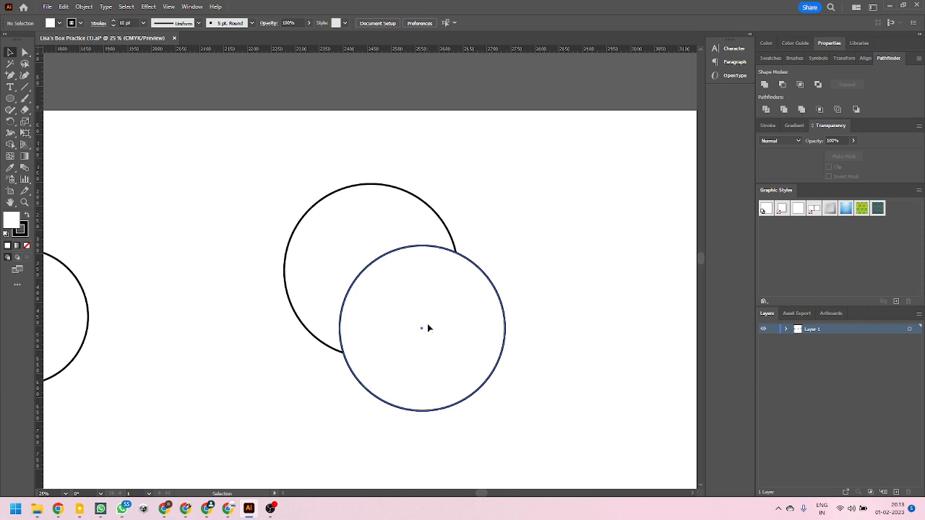
left_click_drag(427, 325, 478, 263)
left_click_drag(372, 145, 462, 301)
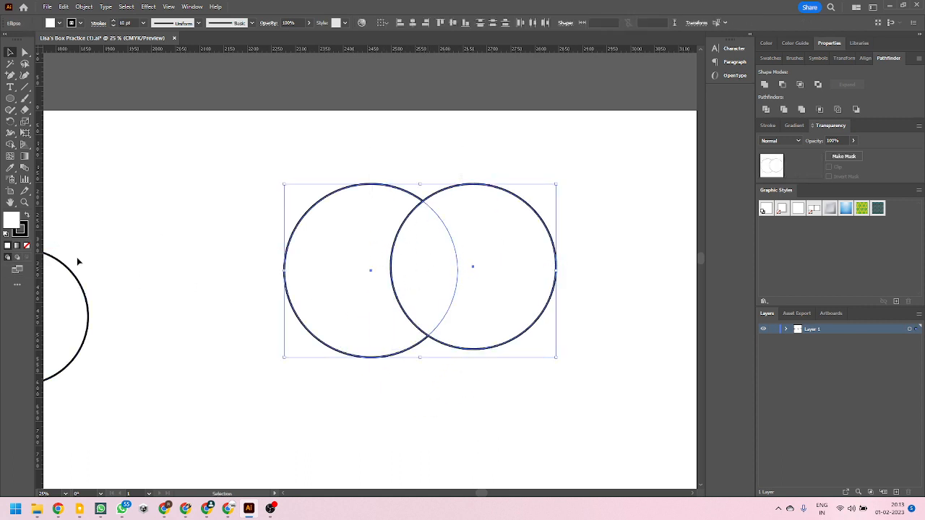
left_click(26, 247)
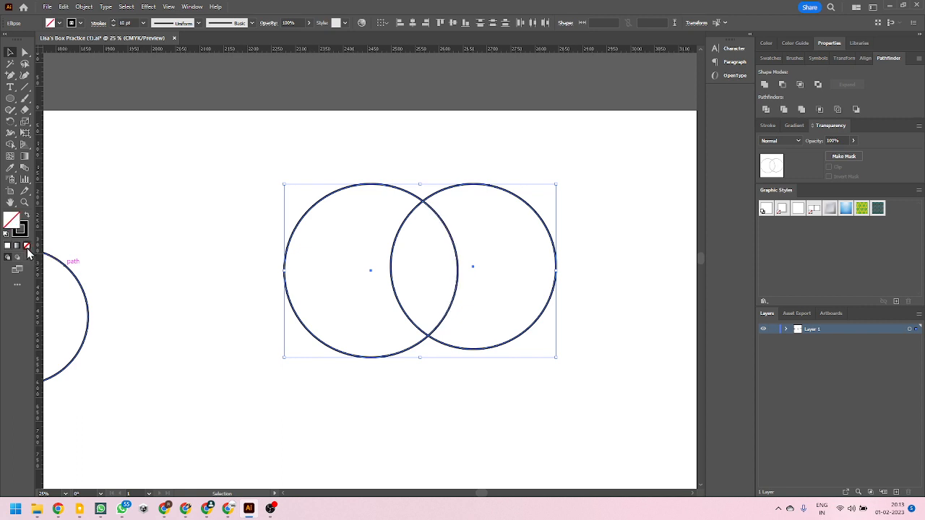
left_click(530, 429)
left_click_drag(454, 186, 442, 242)
left_click(404, 394)
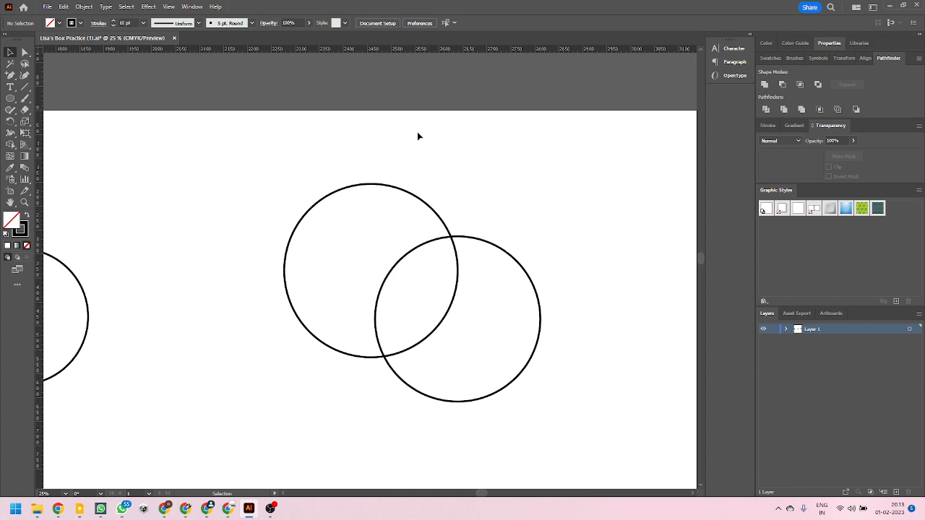
Use Shape Builder on both circles to isolate their intersection and delete the two outer areas, keeping only the leaf shape
left_click_drag(380, 140, 537, 367)
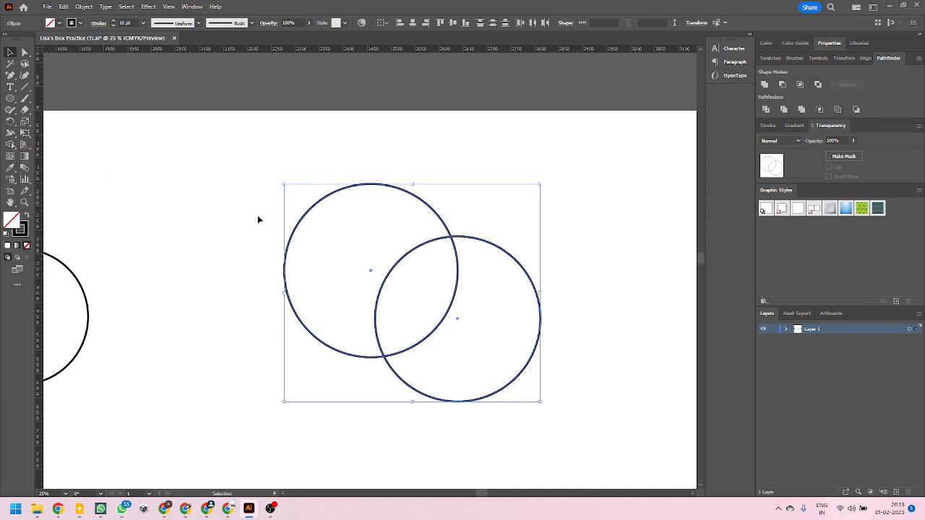
key("shift+m")
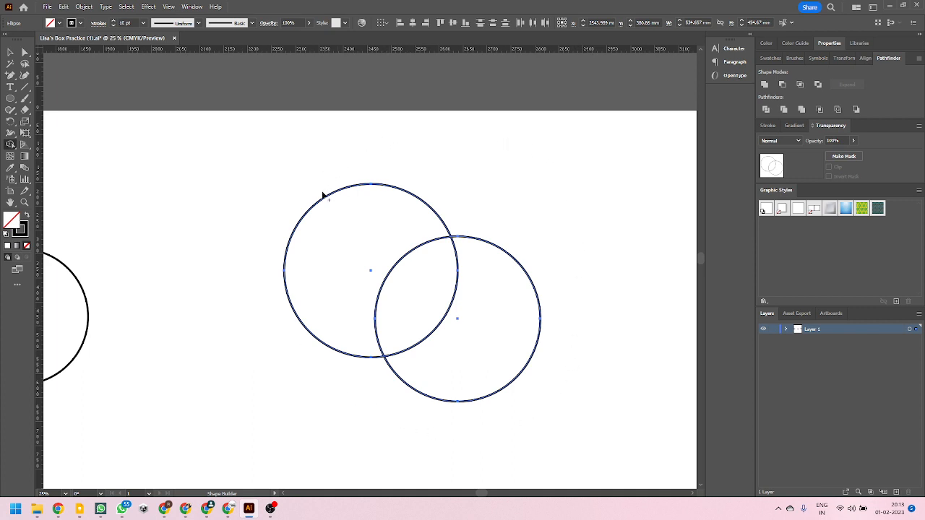
left_click(421, 291)
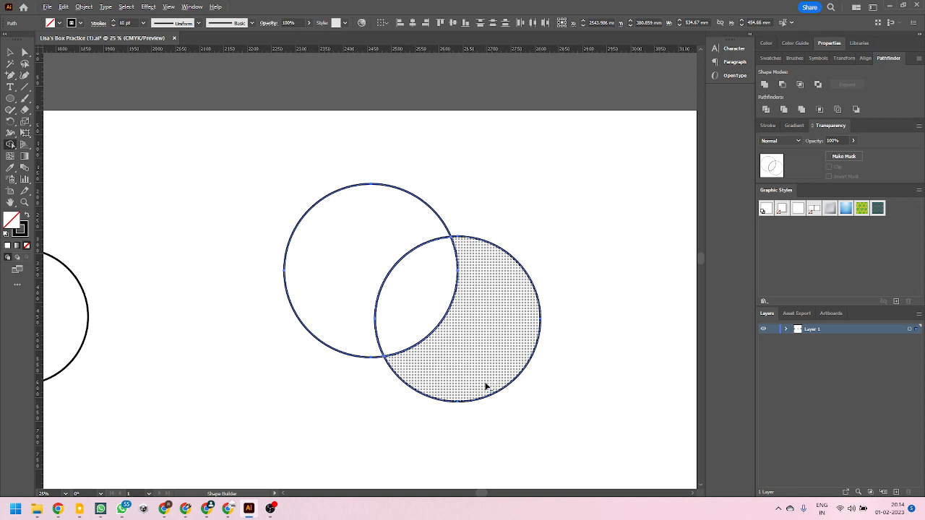
left_click(489, 356, "alt")
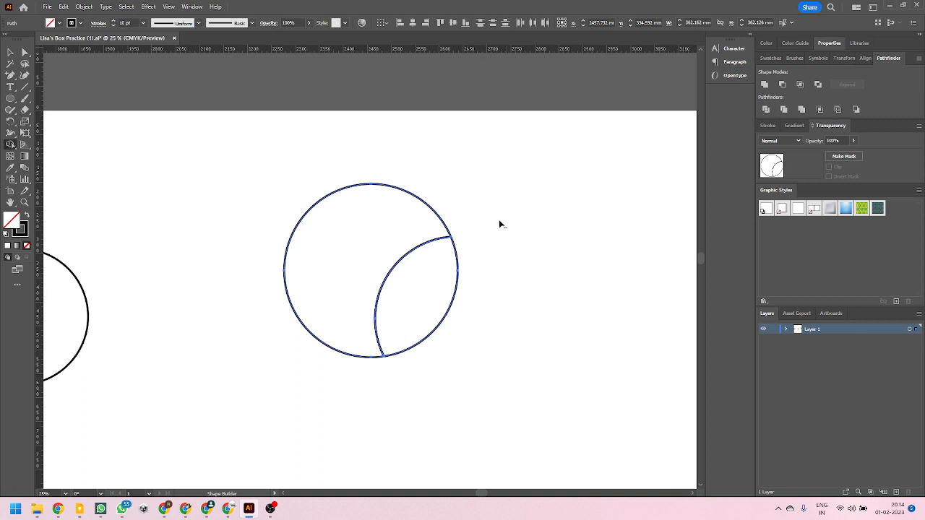
left_click(354, 254, "alt")
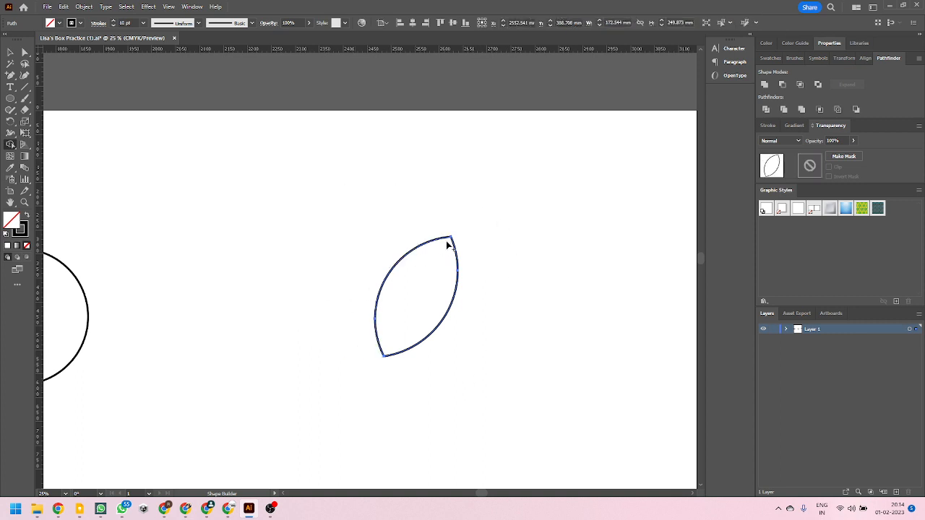
Move the leaf shape up and to the left to free space for more shapes
left_click(11, 53)
left_click(183, 233)
left_click_drag(394, 266, 207, 156)
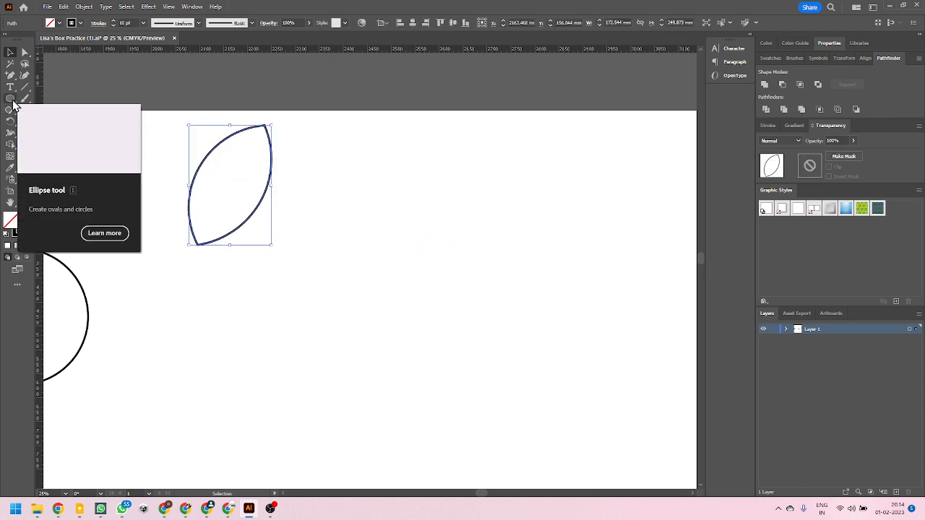
Draw a circle and an overlapping rounded rectangle about 275 by 281 mm beside the leaf shape
left_click_drag(11, 99, 58, 122)
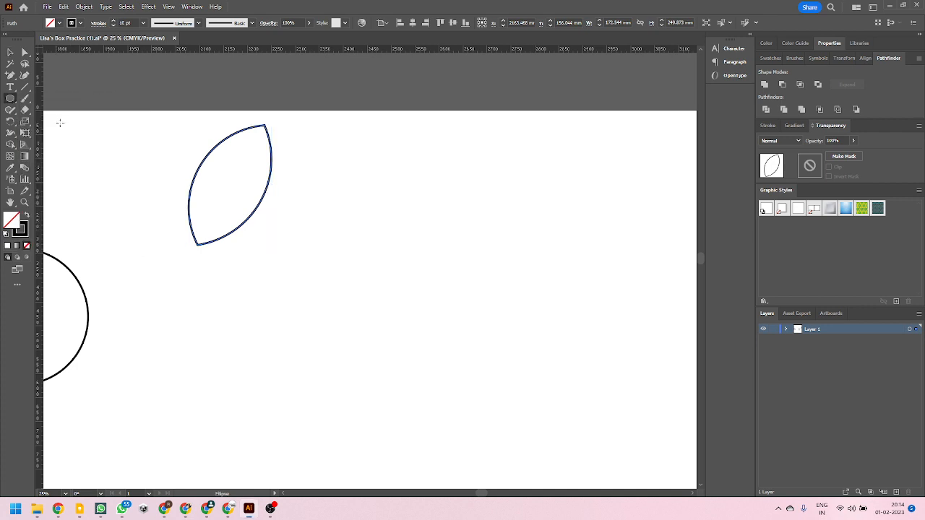
left_click_drag(332, 233, 460, 361)
left_click_drag(11, 99, 53, 109)
left_click_drag(378, 162, 509, 297)
Draw a large tilted triangle across the circle and the rounded rectangle
left_click_drag(11, 99, 49, 133)
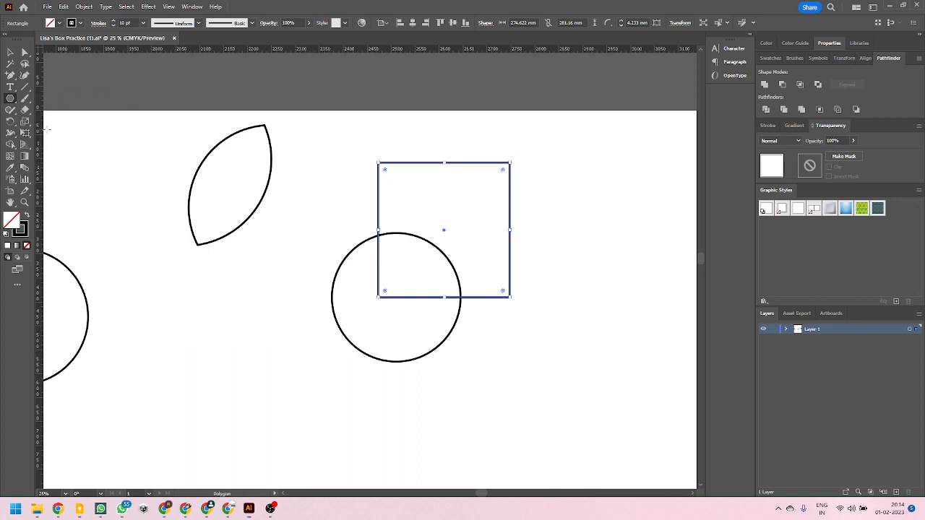
mouse_move(403, 256)
left_mouse_down()
mouse_move(568, 406)
mouse_move(499, 338)
left_mouse_up()
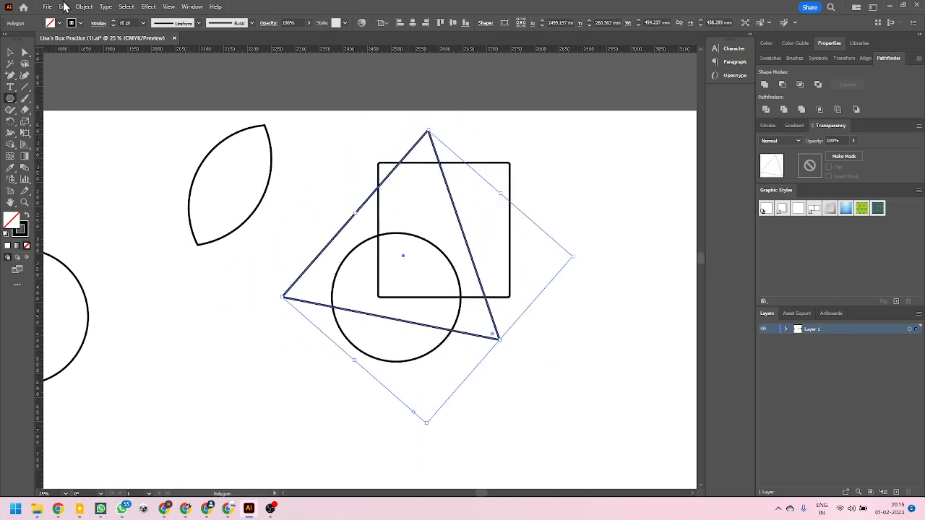
left_click(10, 52)
left_click(338, 171)
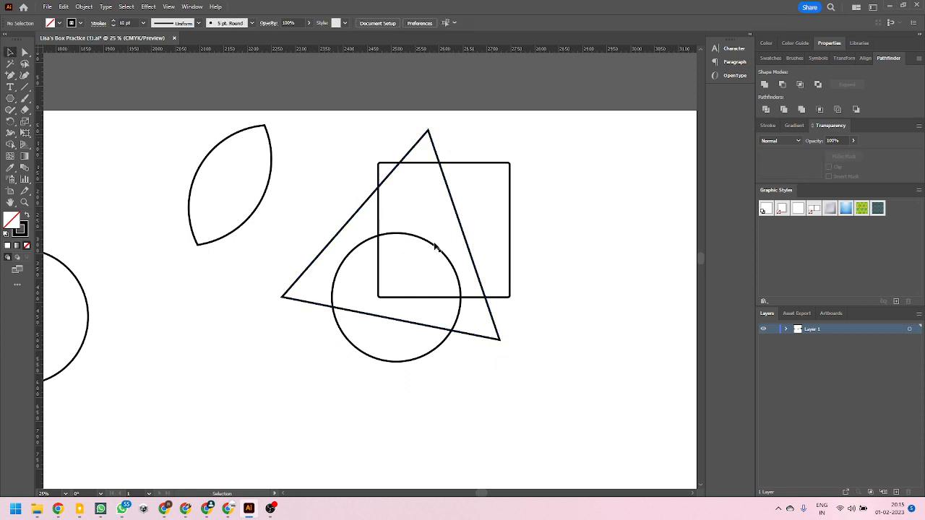
Split the circle, rounded rectangle and triangle with Shape Builder into the quarter-circle overlap, triangle corner, curved side piece and lower circle segment
left_click_drag(302, 126, 539, 405)
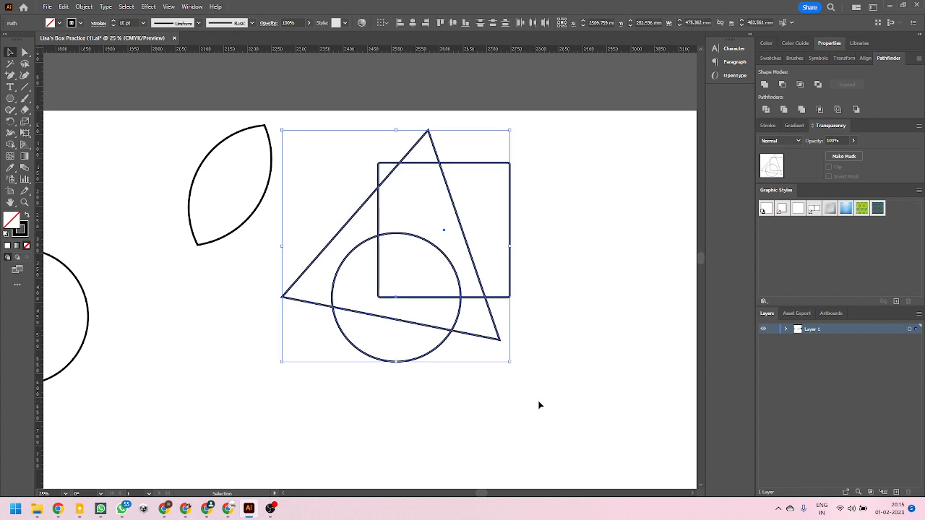
left_click(10, 144)
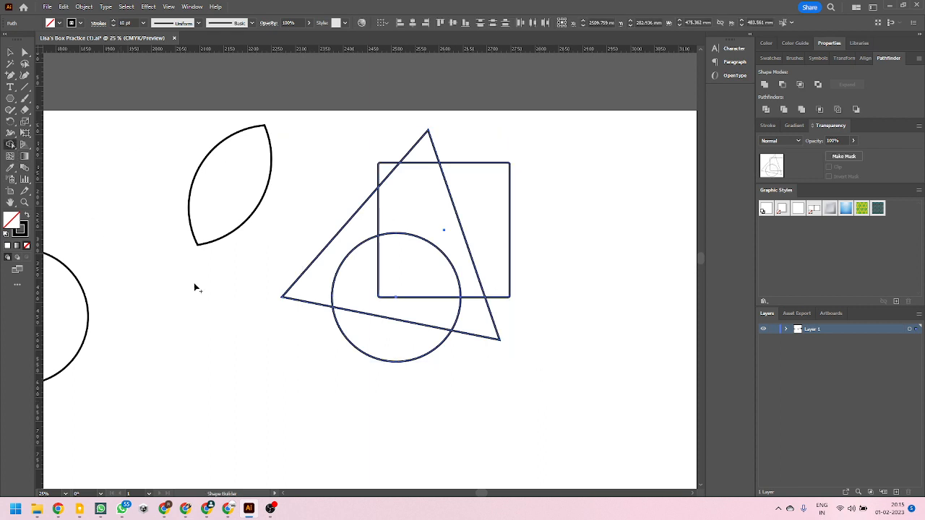
left_click(431, 283)
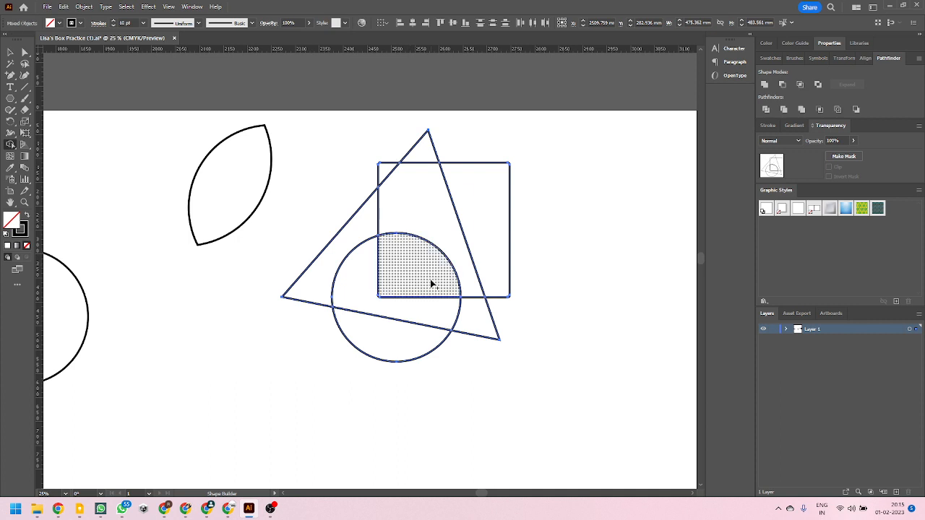
left_click(479, 326)
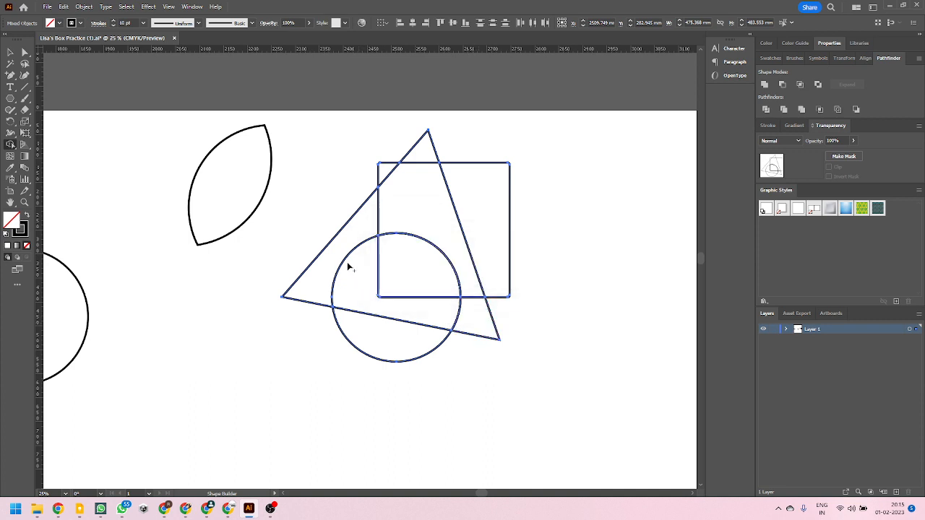
left_click(326, 273)
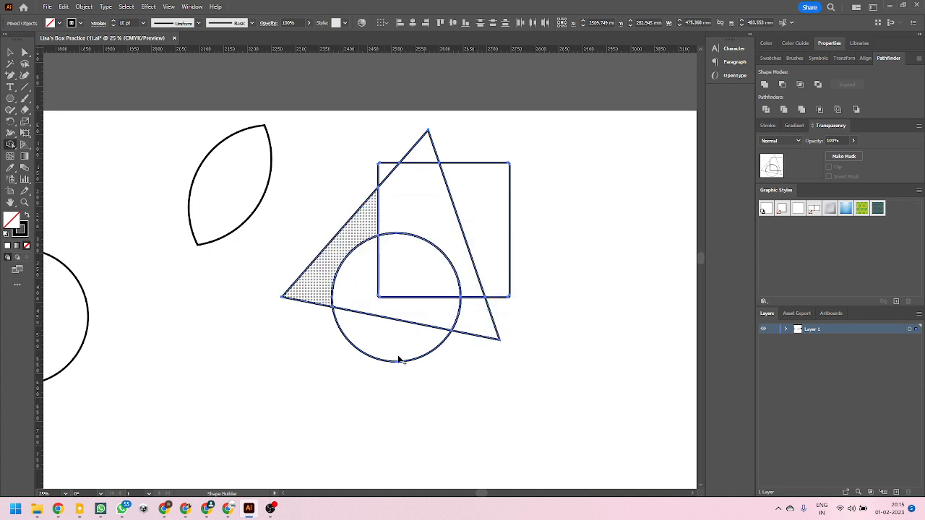
left_click(379, 337)
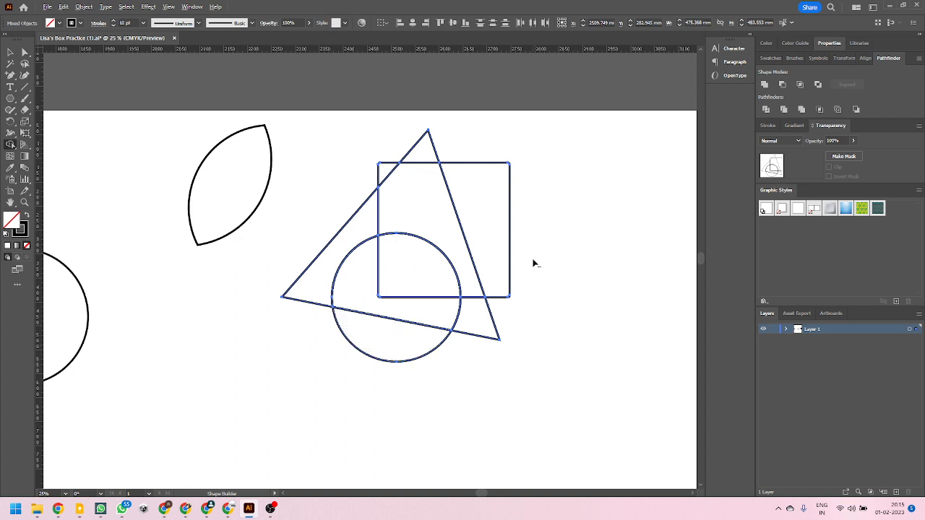
Delete with Shape Builder the rectangle areas, the triangle's tip, the quarter-circle overlap and the circle area above the triangle's base
left_click(494, 217, "alt")
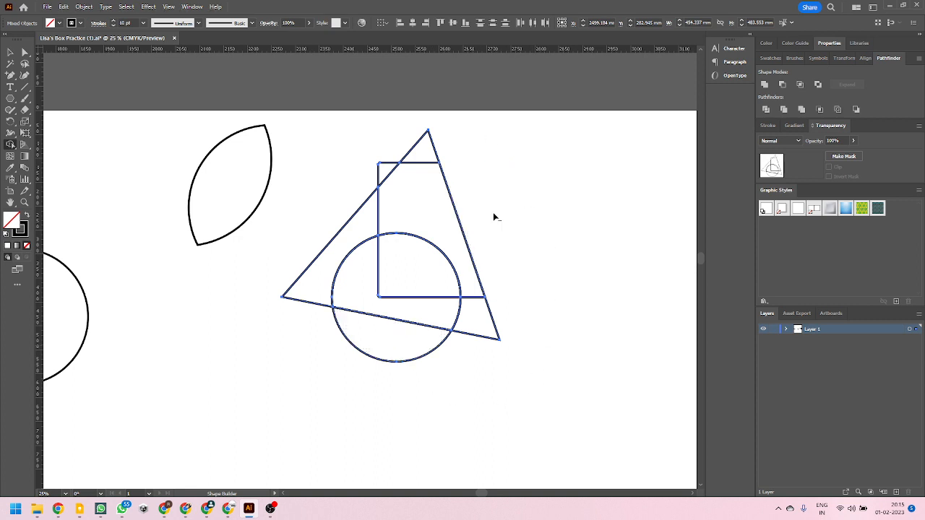
left_click(432, 153, "alt")
left_click(383, 172, "alt")
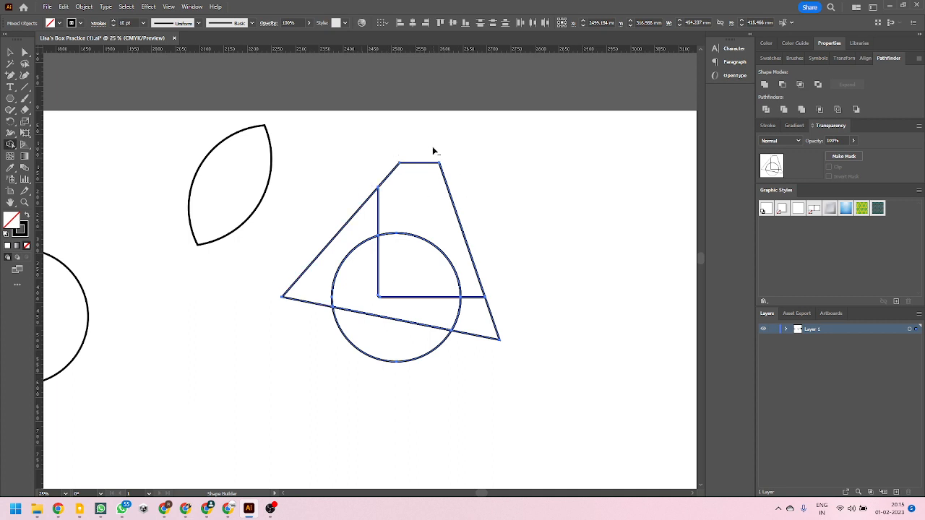
left_click(433, 188, "alt")
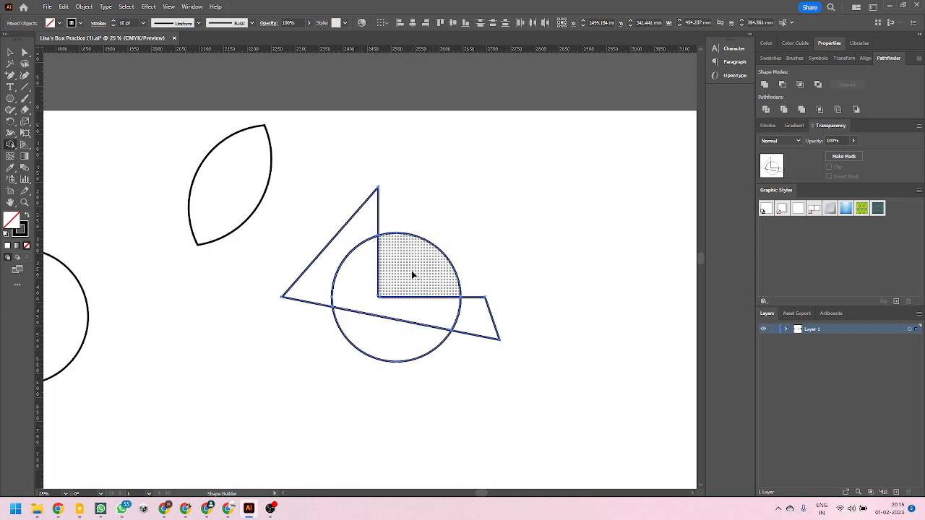
left_click_drag(432, 220, 433, 218)
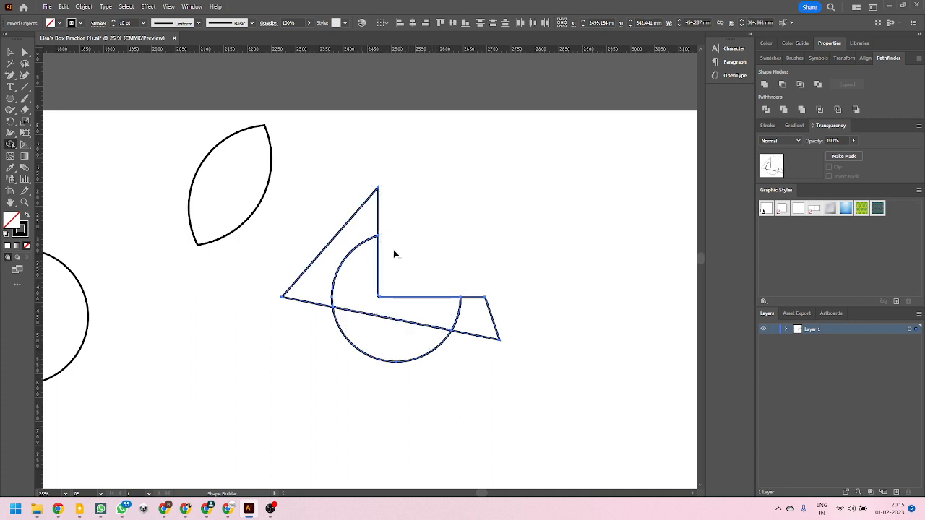
left_click(343, 290, "alt")
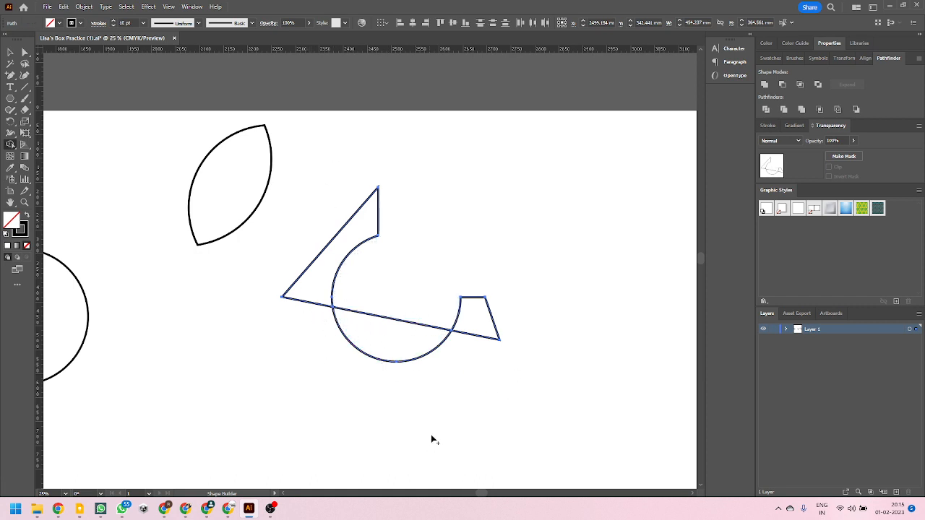
Separate the remaining pieces by moving the small four-sided piece to the right and the circle segment downward
left_click(10, 55)
left_click(299, 376)
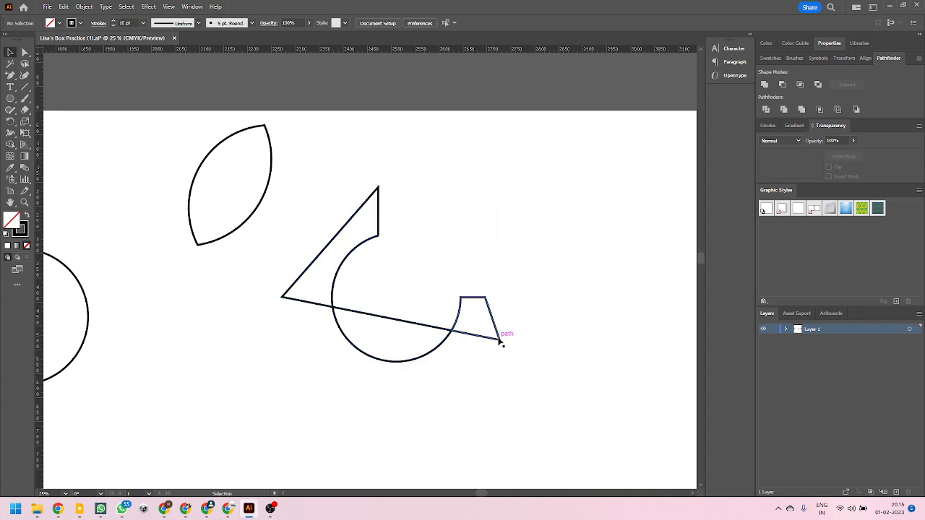
left_click_drag(500, 338, 552, 337)
left_click_drag(436, 355, 448, 389)
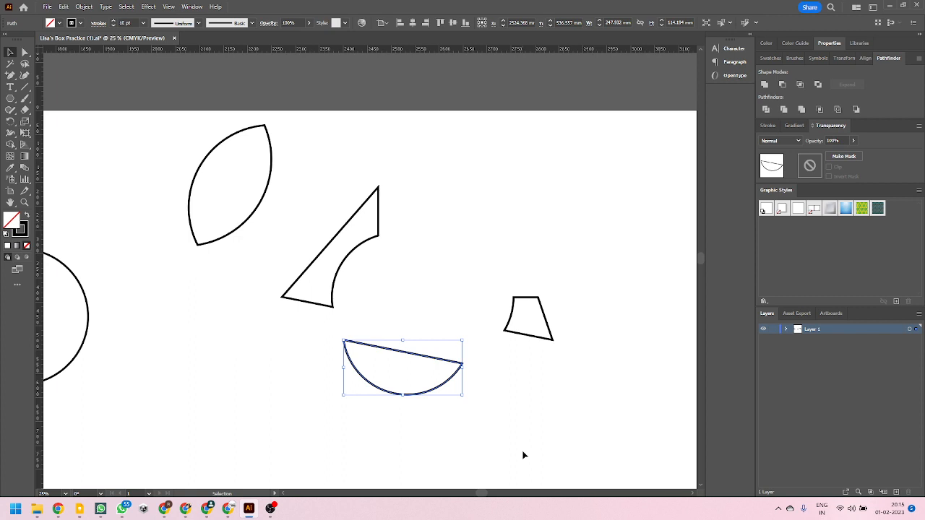
Delete the leaf shape and the three cut pieces, keeping the group of three circles
key("ctrl+minus")
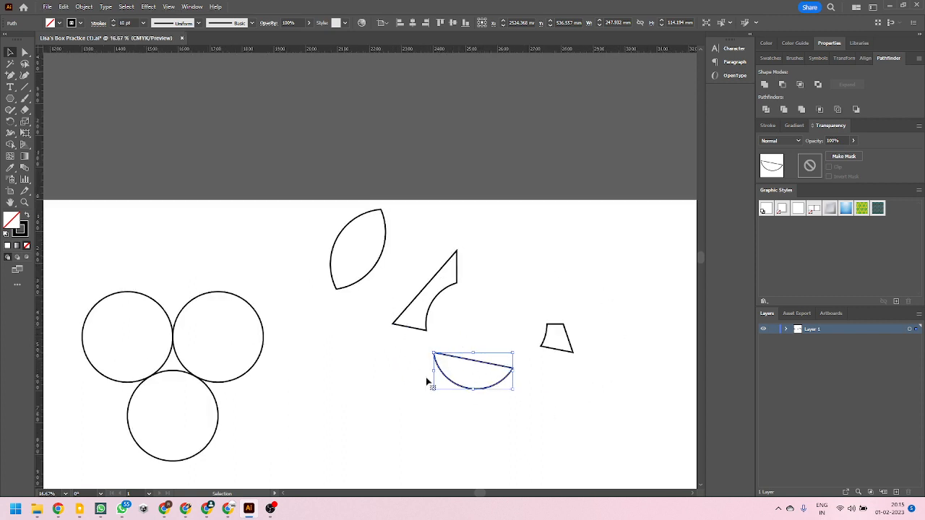
left_click_drag(329, 202, 602, 436)
key("Delete")
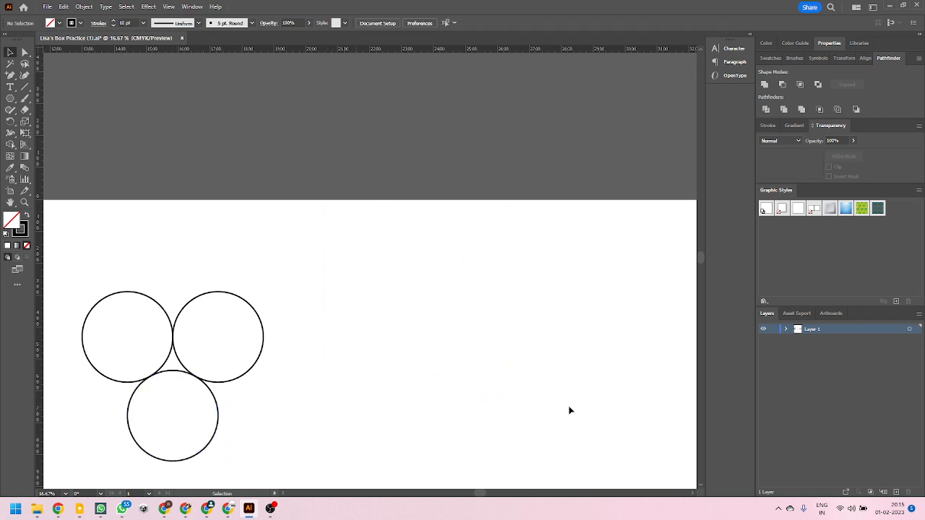
Draw an open, self-crossing curve with several loops, about 700 by 610 mm, in the empty area with the Pen tool
scroll(568, 409, "up", 1)
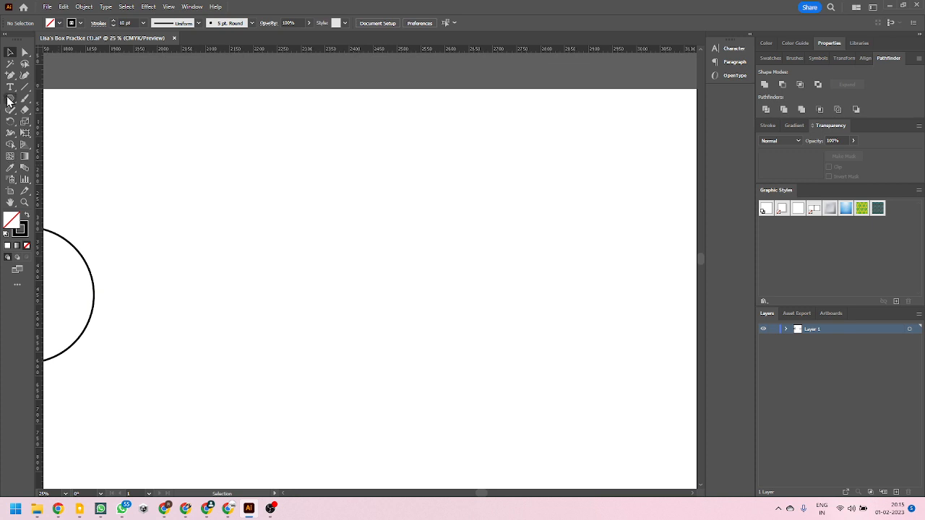
left_click_drag(10, 98, 62, 125)
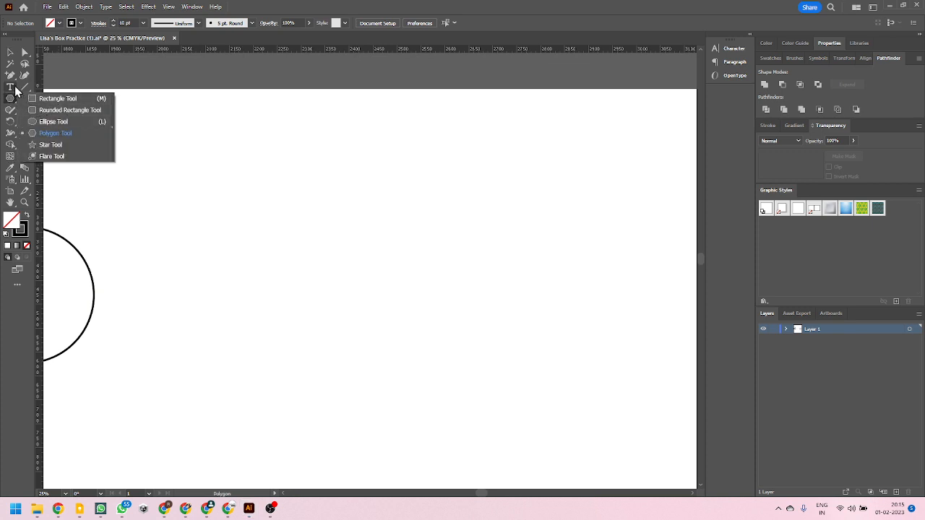
left_click_drag(12, 80, 41, 76)
left_click(380, 158)
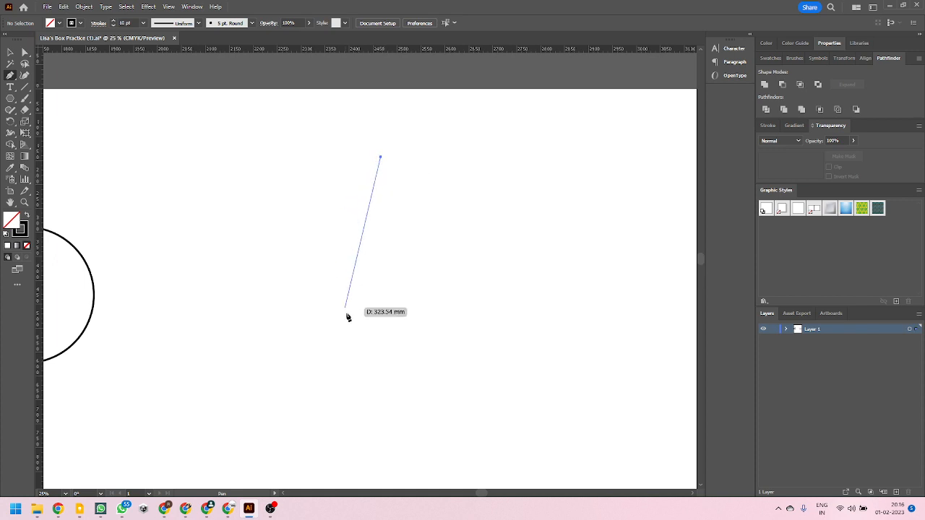
left_click_drag(347, 319, 428, 402)
left_click_drag(590, 249, 570, 157)
left_click_drag(423, 293, 443, 384)
left_click_drag(308, 412, 251, 363)
left_click_drag(502, 371, 623, 453)
left_click_drag(631, 274, 82, 72)
key("v")
left_click(321, 293)
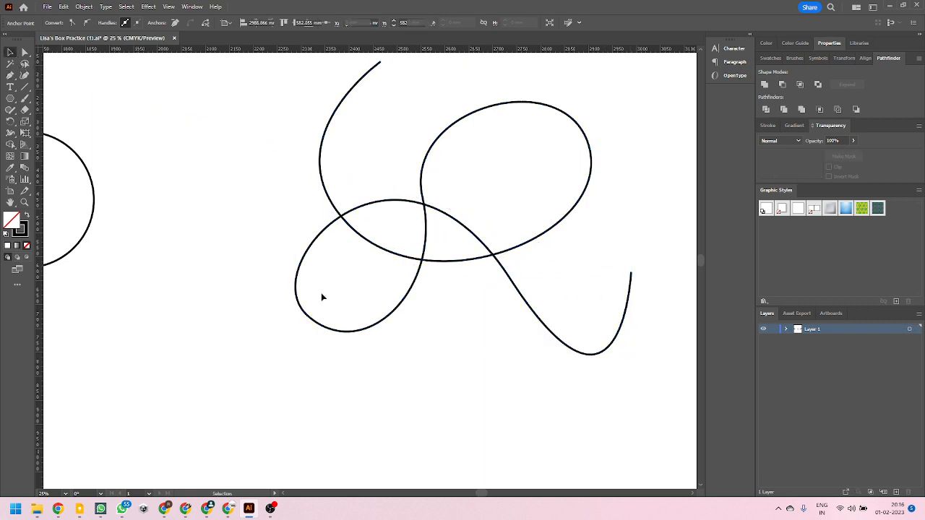
Move the looping curve slightly to the left on the artboard
scroll(383, 236, "up", 1)
scroll(562, 379, "up", 1)
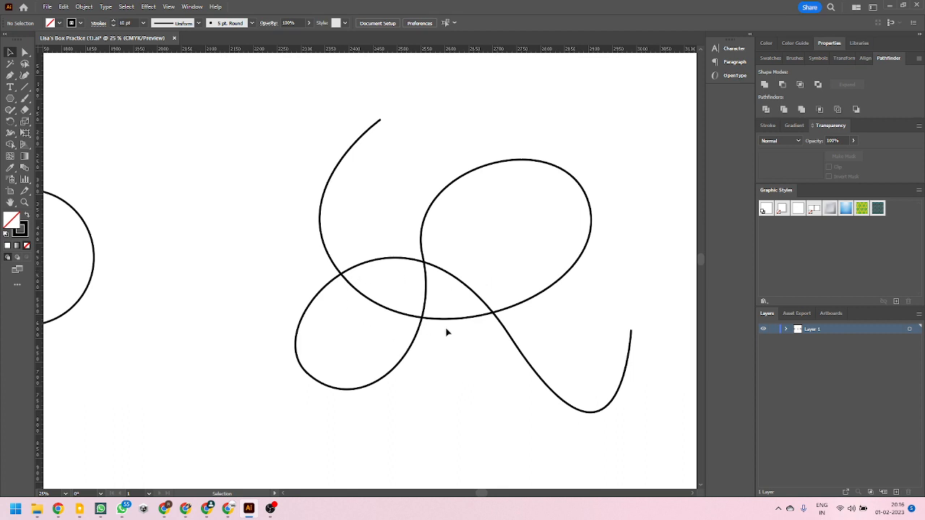
left_click(497, 318)
left_click_drag(505, 320, 478, 317)
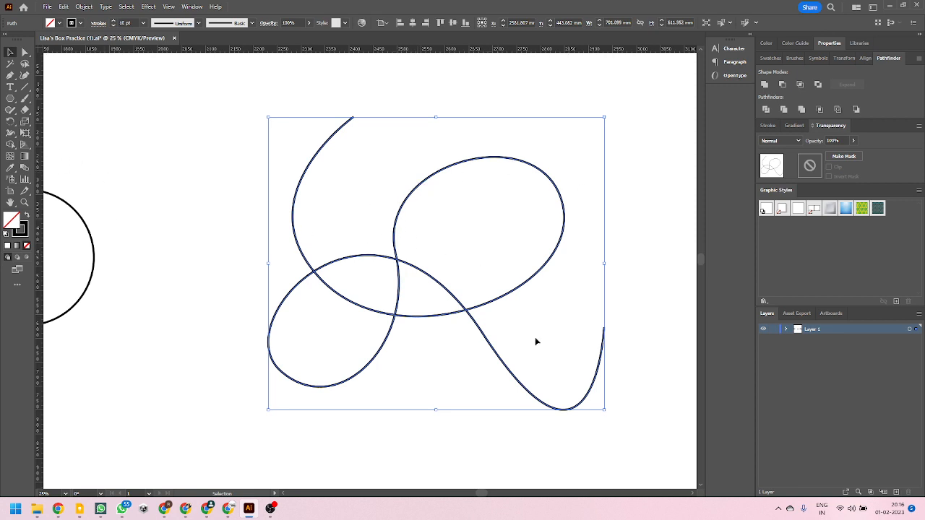
Use Shape Builder on the looping curve to create the large lower-left loop and the pointed overlap area as separate shapes
left_click(10, 145)
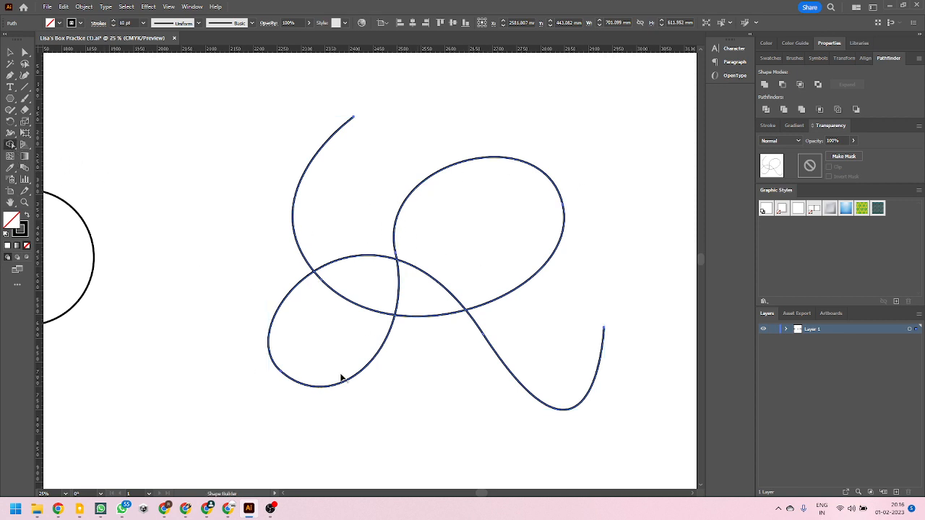
left_click(326, 324)
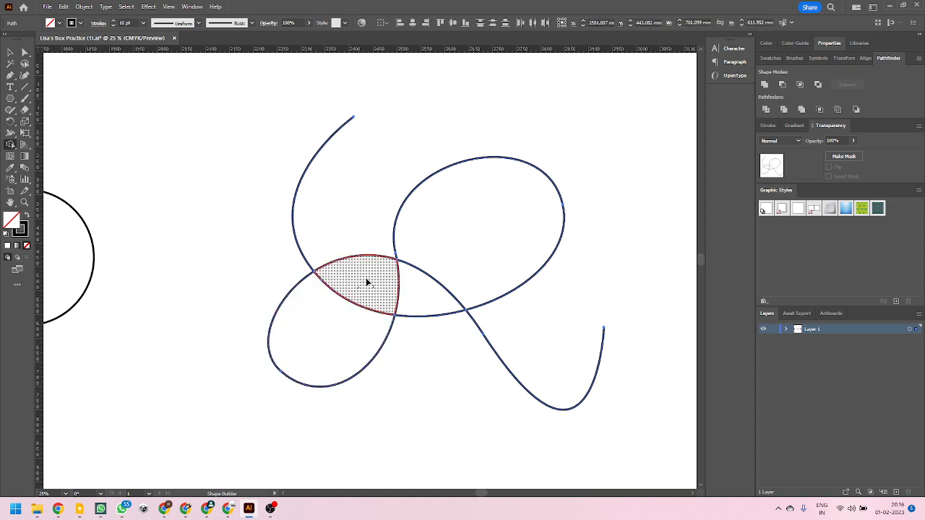
left_click(417, 295)
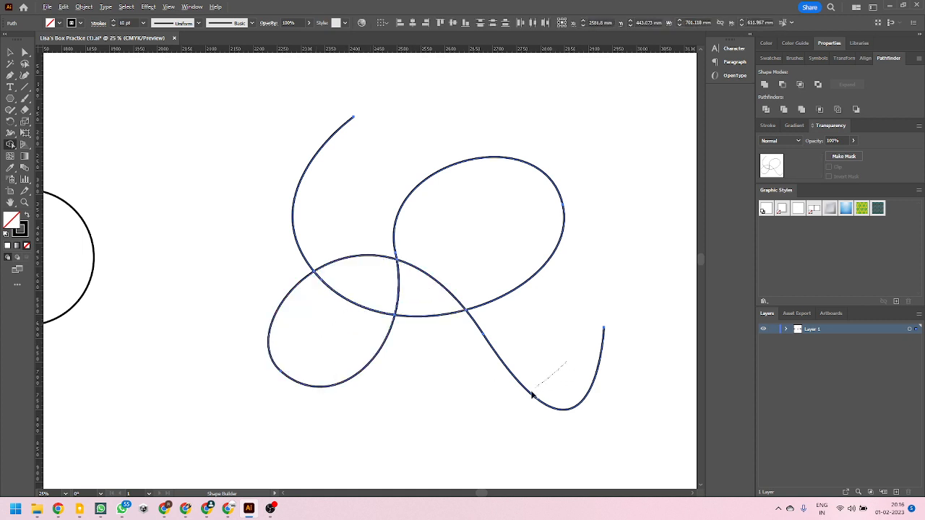
Remove the curve's two open ends and the large upper-right loop with Shape Builder, leaving only the bird's body, head and beak
left_click_drag(531, 395, 521, 382)
left_click_drag(599, 273, 462, 189)
left_click_drag(261, 135, 389, 215)
left_click(10, 52)
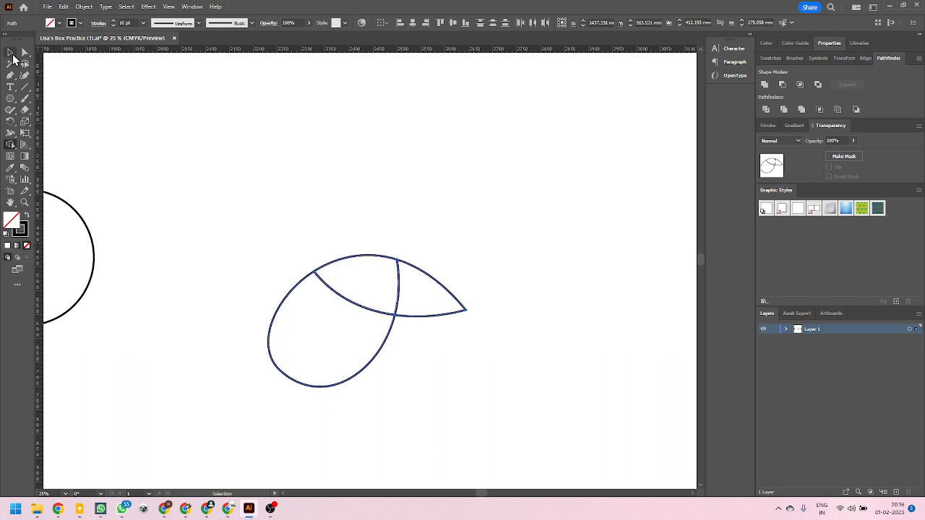
left_click(340, 223)
Draw a curved tail with a straight slanted end using the Pen tool, starting and ending on the body's left edge
scroll(499, 289, "down", 1)
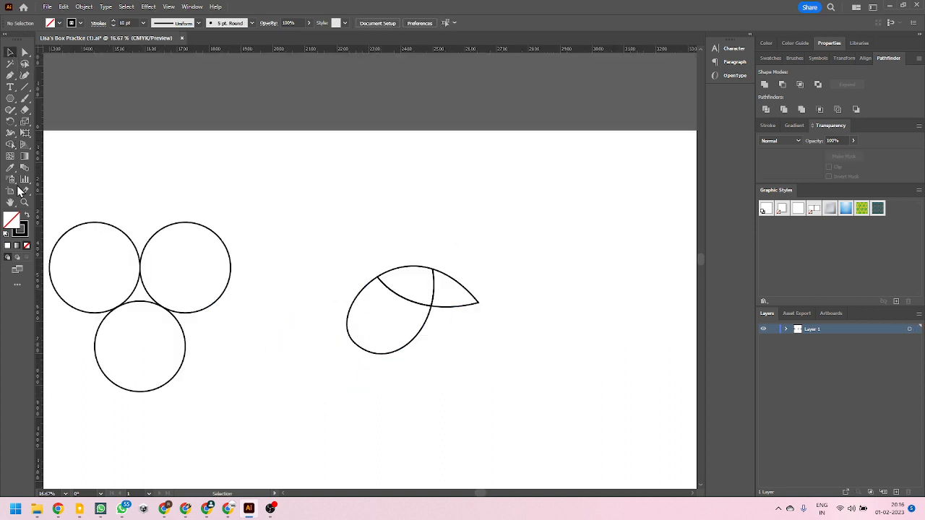
left_click(10, 75)
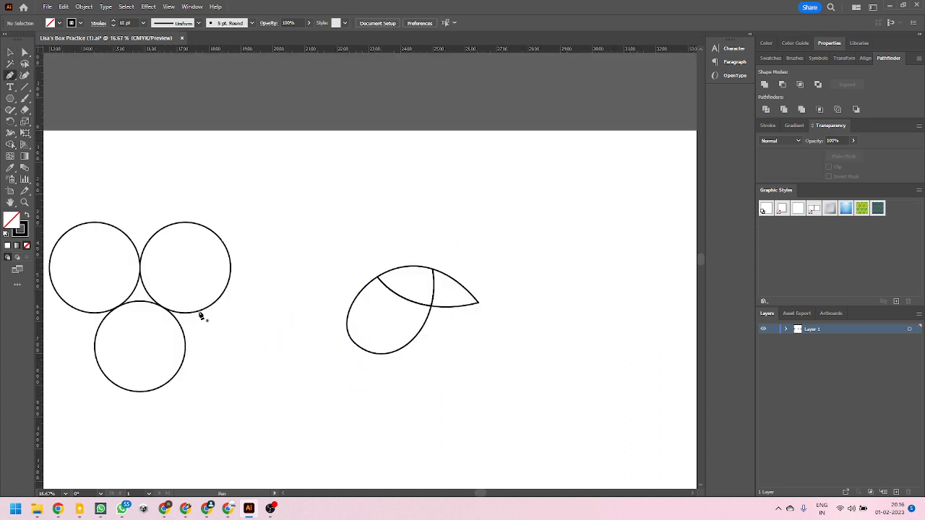
left_click(347, 320)
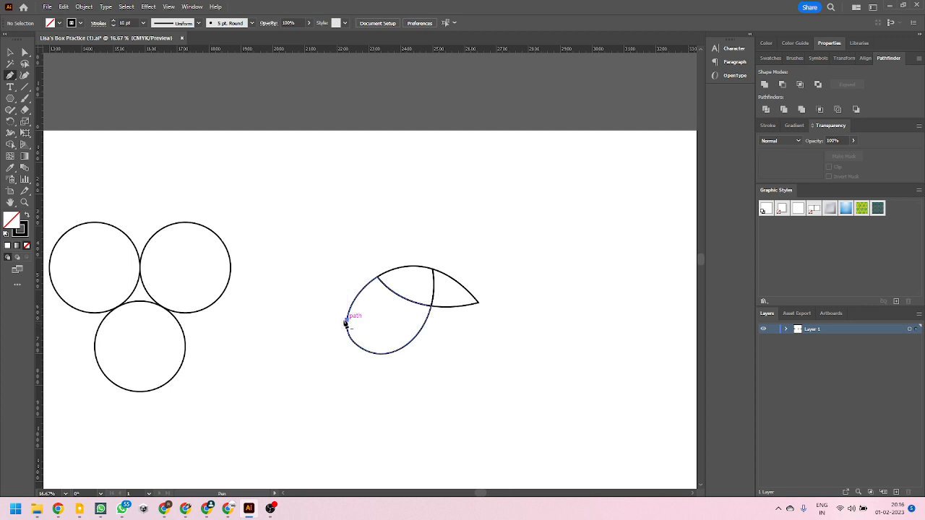
left_click_drag(267, 265, 263, 227)
left_click(269, 263)
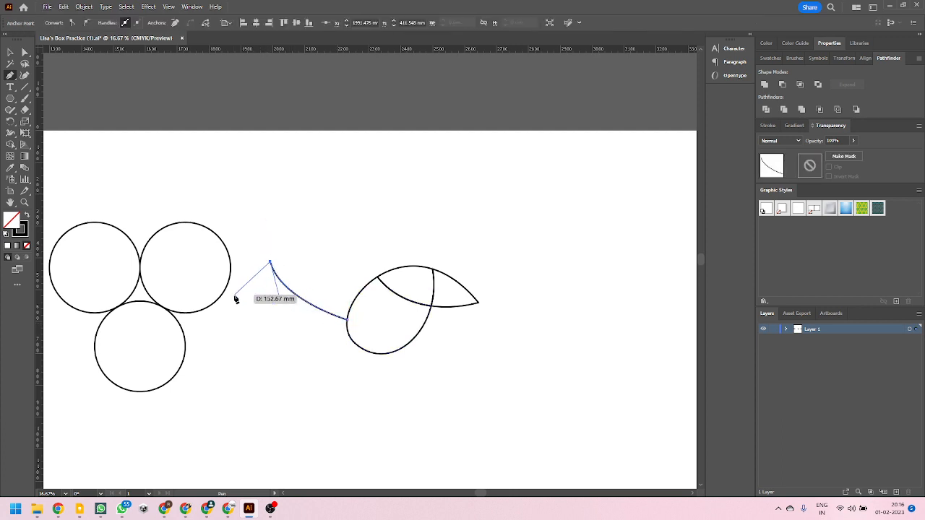
left_click(233, 295)
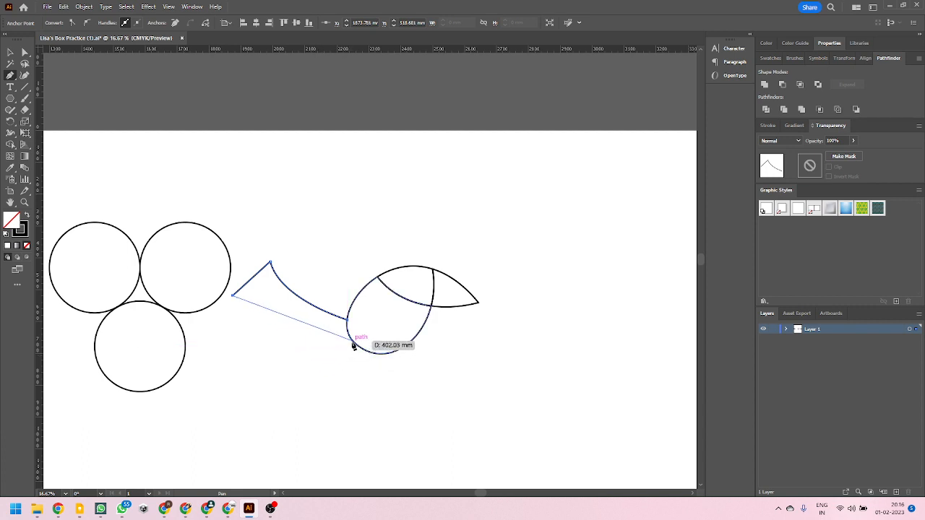
left_click_drag(353, 341, 443, 338)
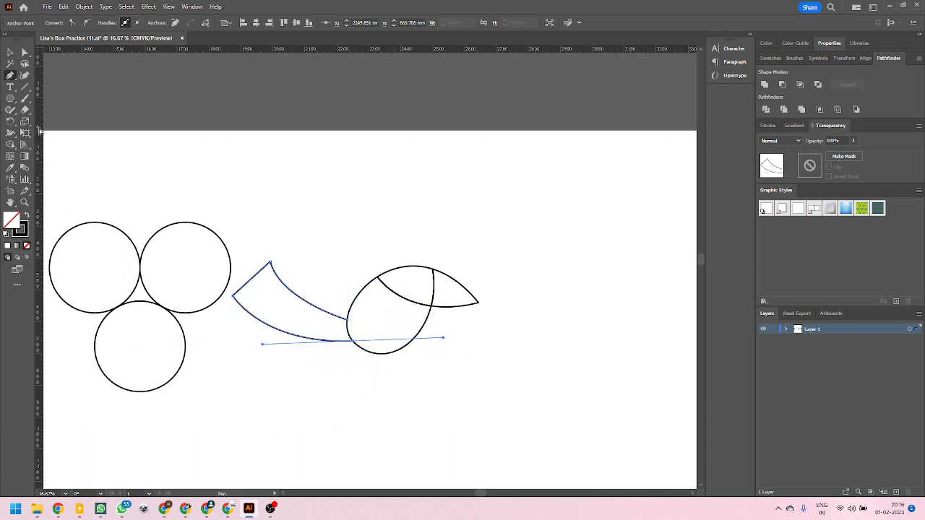
key("v")
left_click(328, 244)
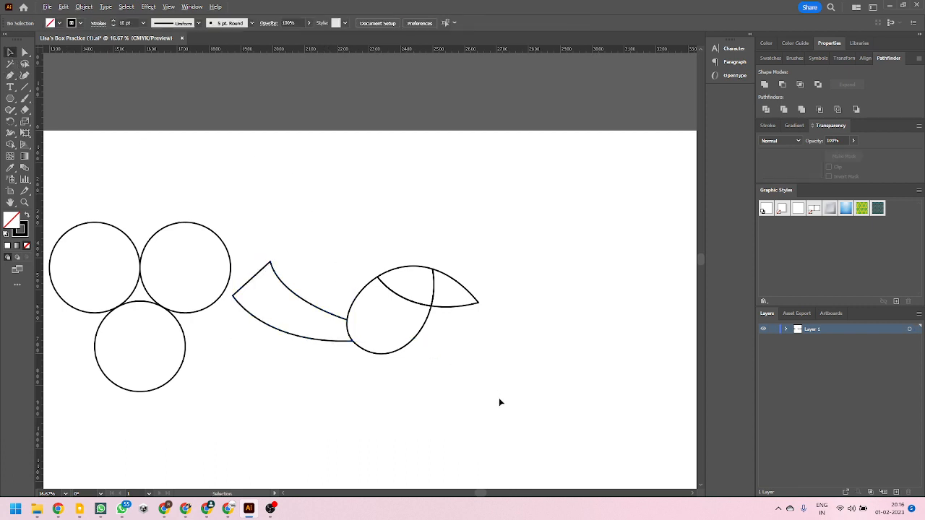
scroll(499, 403, "down", 1)
scroll(450, 393, "up", 1)
left_click_drag(472, 404, 340, 273)
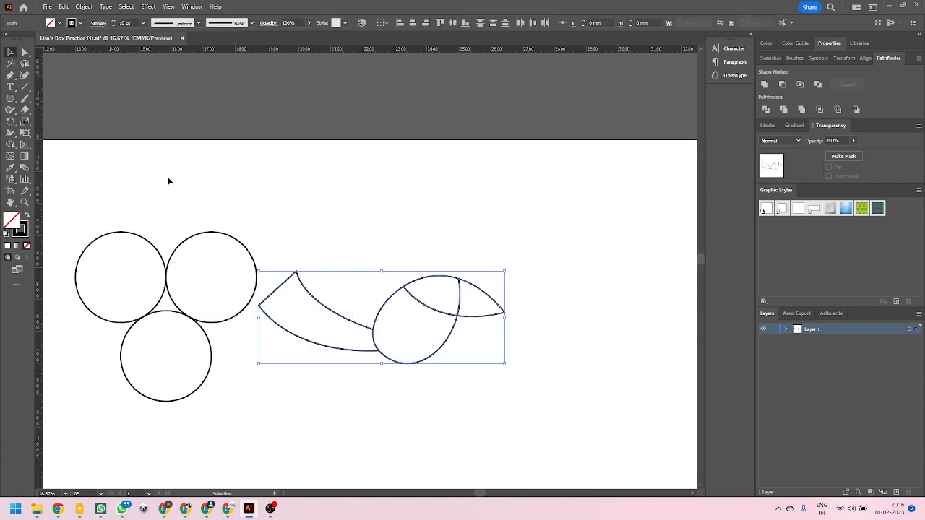
left_click(96, 153)
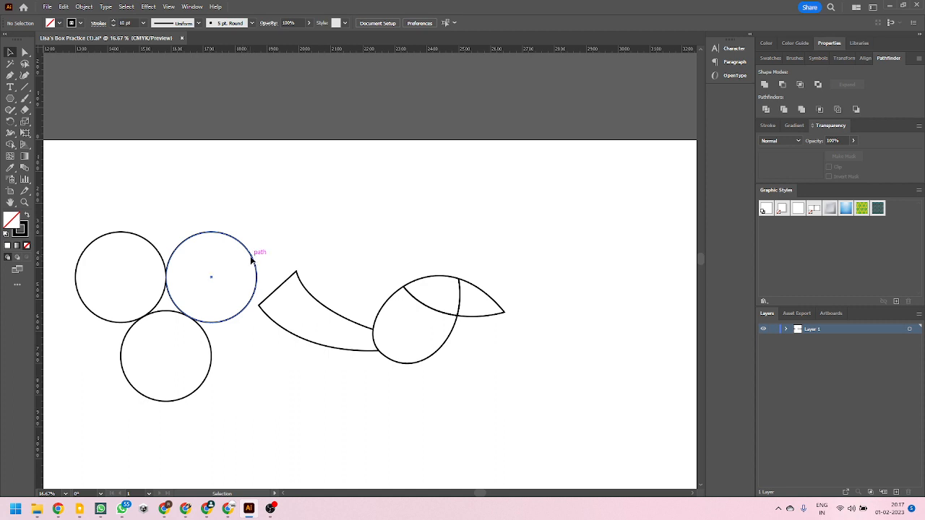
Draw a small circle in the bird's head section as its eye
key("l")
left_click_drag(408, 249, 452, 231)
key("ctrl+z")
left_click_drag(410, 252, 439, 290)
Move the whole bird up and to the right, away from the three circles
left_click_drag(517, 377, 359, 280)
left_click_drag(382, 310, 495, 274)
left_click(457, 334)
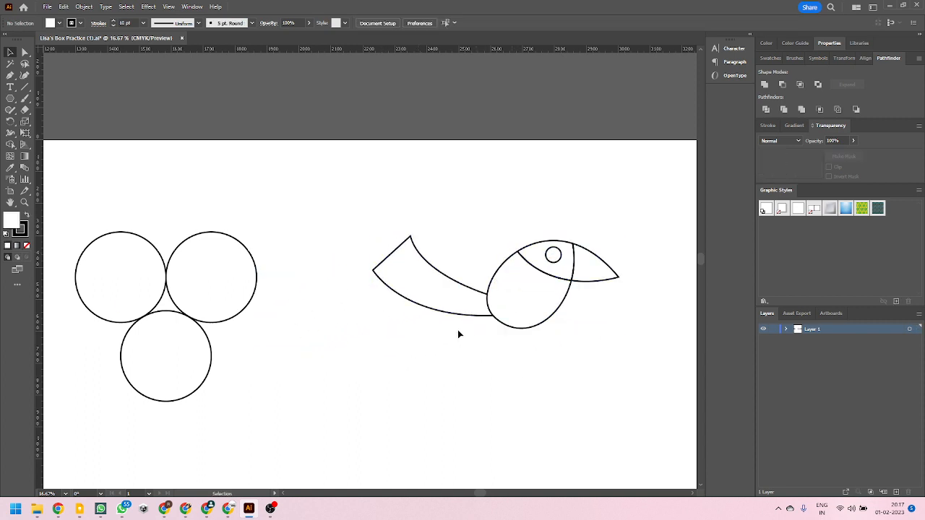
Create a larger offset copy of the tail behind the original and raise its lower end point to the body's edge
left_click_drag(447, 316, 498, 334)
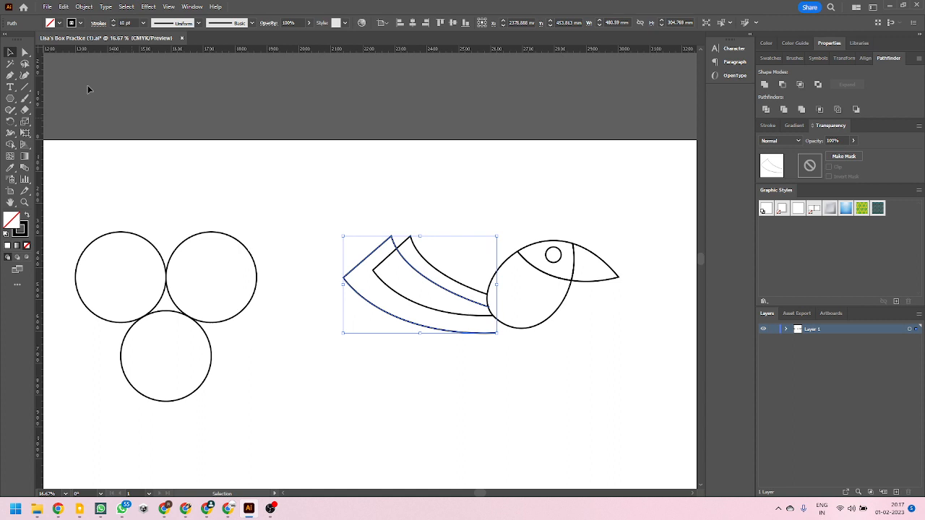
left_click(24, 53)
left_click_drag(495, 335, 496, 321)
left_click(451, 363)
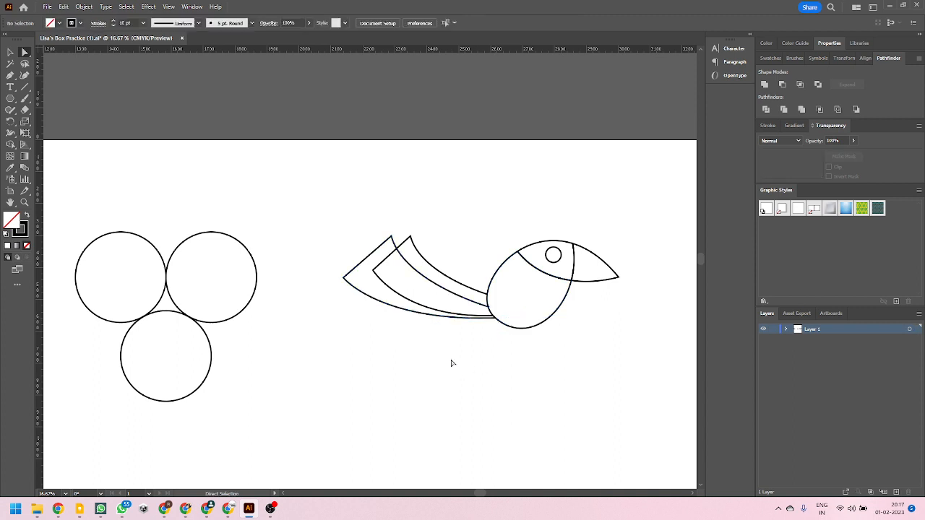
Rotate both tail shapes upward and move them so their open ends slightly overlap the bird's body
left_click(10, 52)
left_click_drag(292, 200, 454, 359)
left_click_drag(433, 287, 444, 270)
left_click_drag(510, 302, 505, 319)
left_click(497, 358)
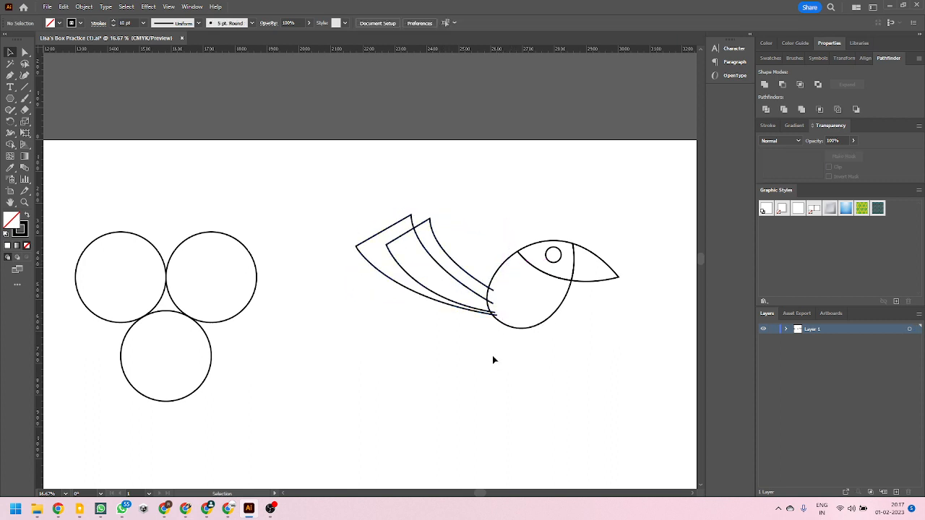
left_click(417, 240)
key("ctrl")
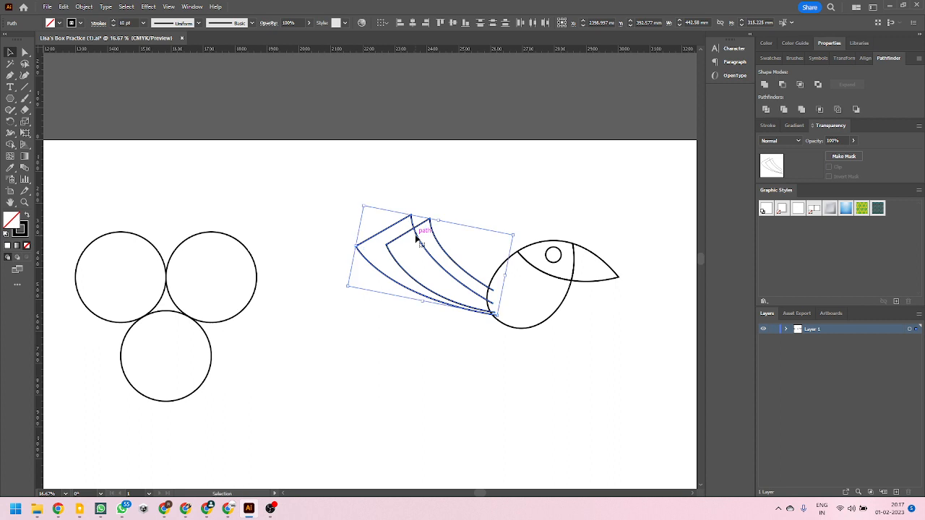
left_click(543, 325)
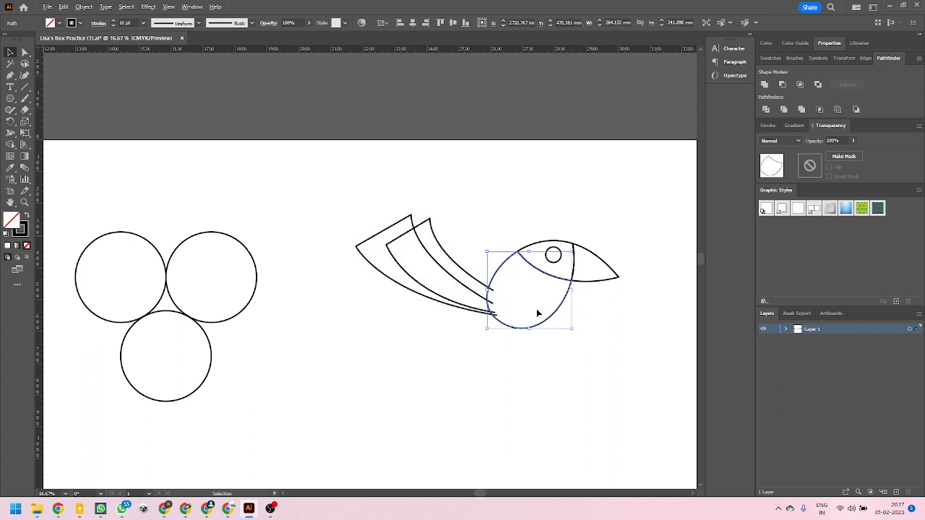
scroll(537, 309, "up", 3)
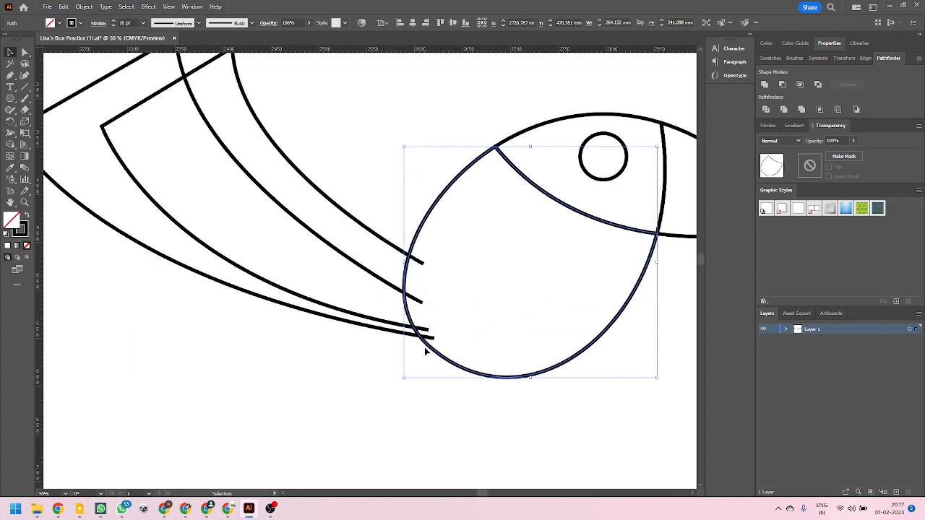
scroll(426, 410, "down", 1)
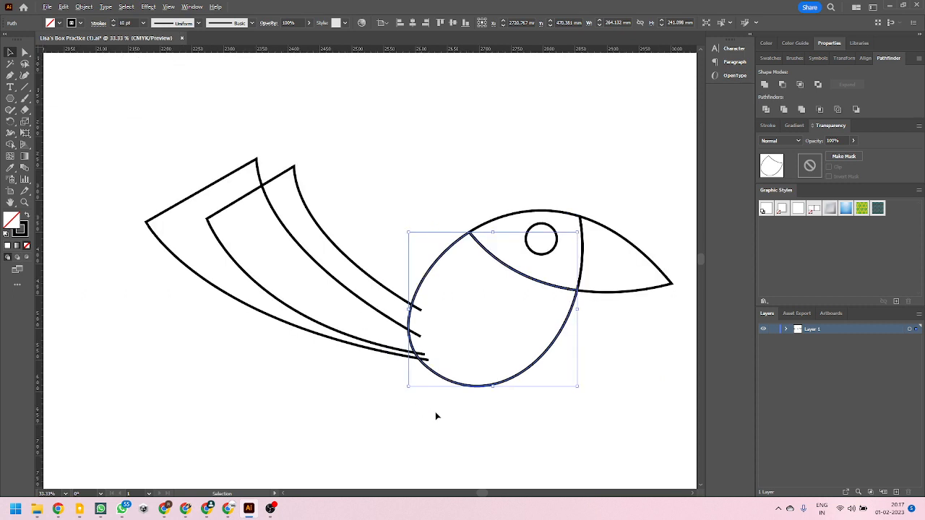
scroll(598, 422, "down", 1)
Select the whole bird and remove the tail line ends protruding into the body with Shape Builder
left_click_drag(565, 429, 293, 255)
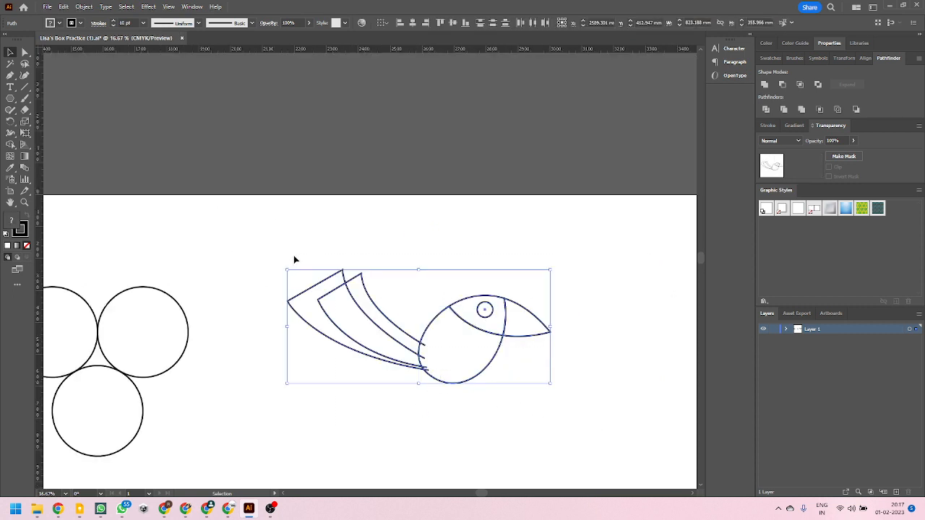
left_click(11, 145)
scroll(426, 354, "up", 1)
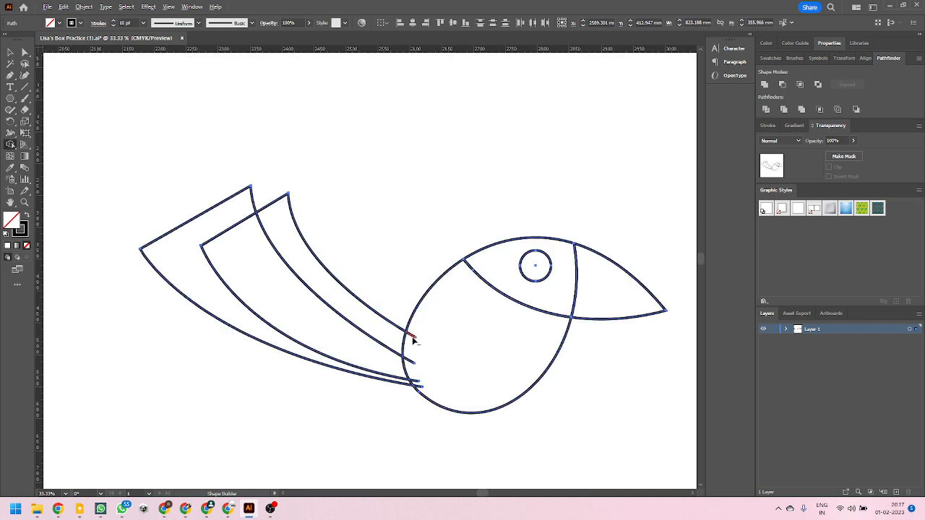
left_click(414, 340, "alt")
key("ctrl+z")
scroll(413, 341, "up", 2)
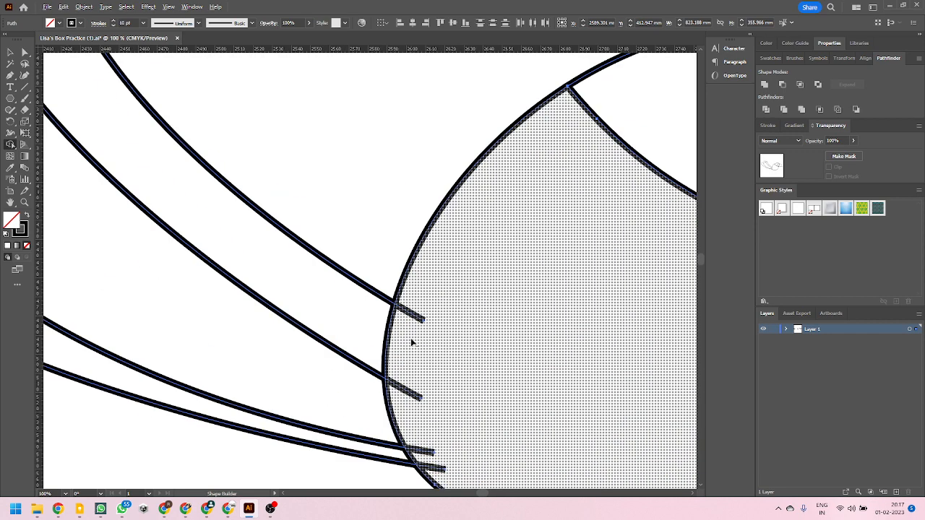
left_click(413, 315, "alt")
left_click(409, 394, "alt")
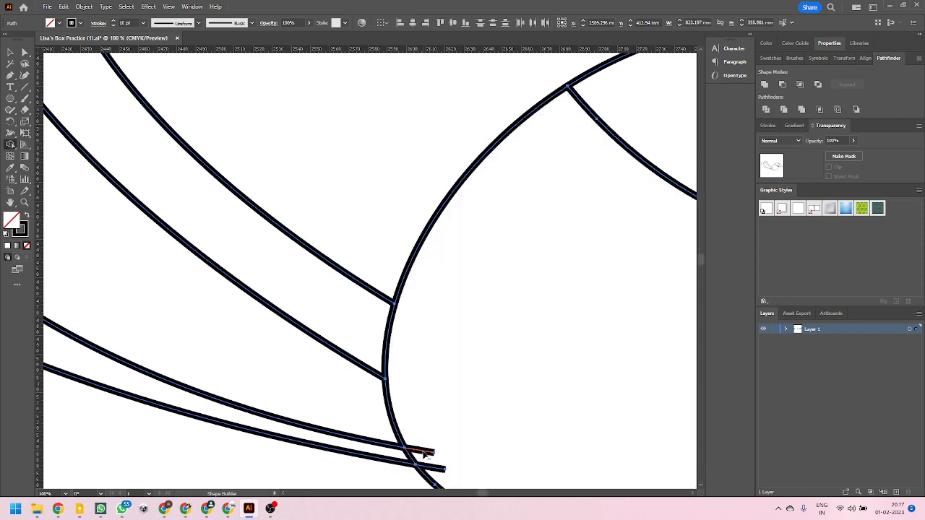
left_click(425, 453, "alt")
key("ctrl+minus")
key("ctrl+minus")
key("ctrl+minus")
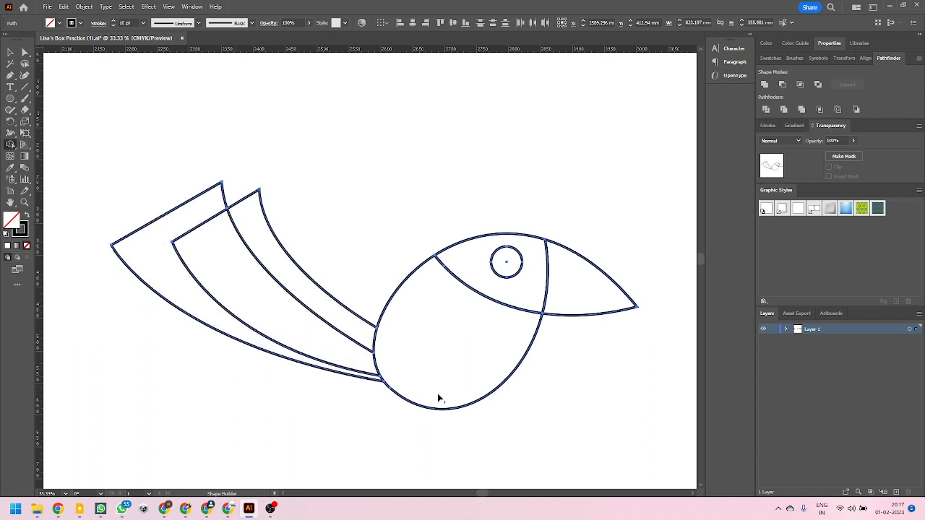
Try moving the outer tail section away from the bird twice, undoing each move
left_click(10, 52)
left_click(113, 101)
left_click_drag(196, 200, 123, 128)
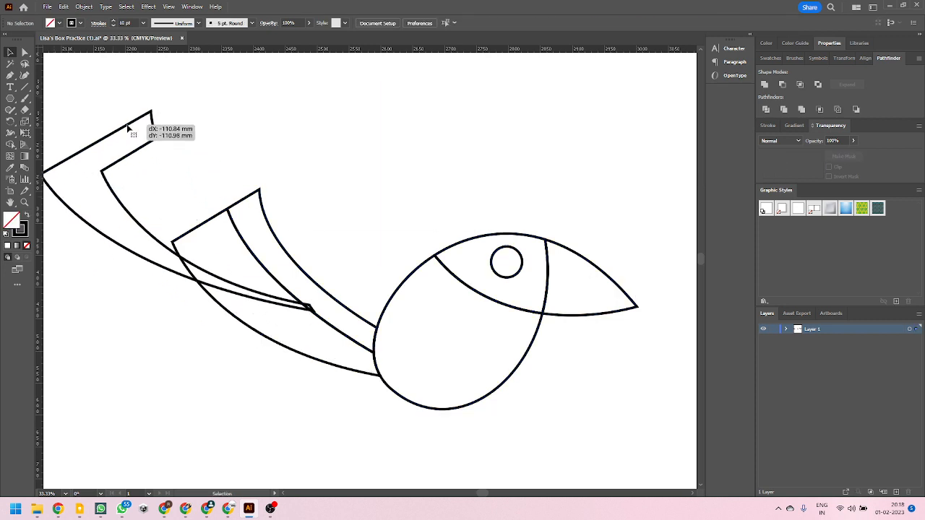
key("ctrl+z")
left_click_drag(207, 228, 181, 145)
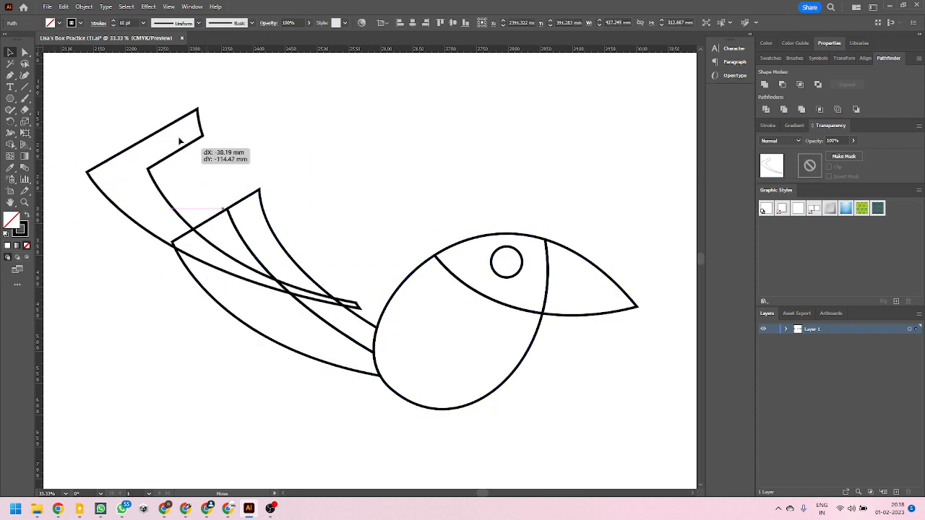
key("ctrl+z")
left_click(367, 196)
Fill the outer lower tail section with light blue
scroll(388, 373, "down", 1)
scroll(389, 374, "down", 2)
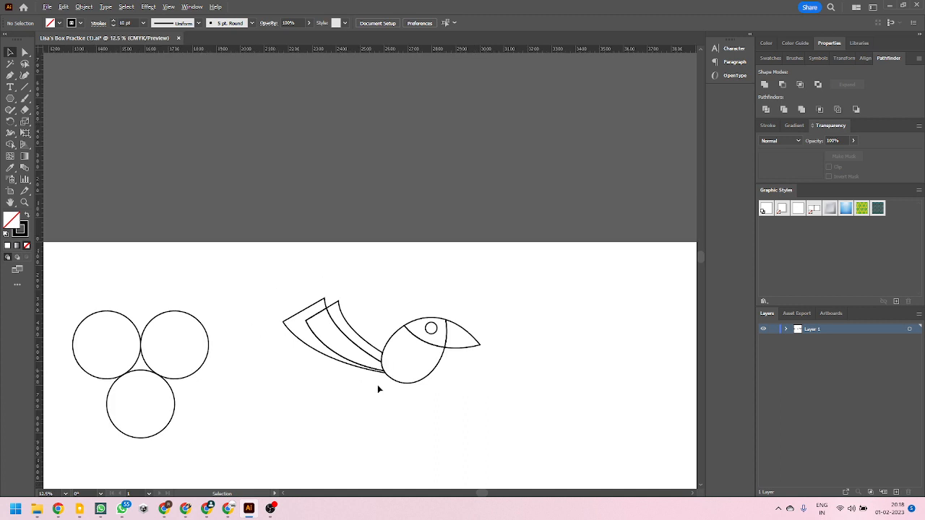
scroll(370, 379, "up", 2)
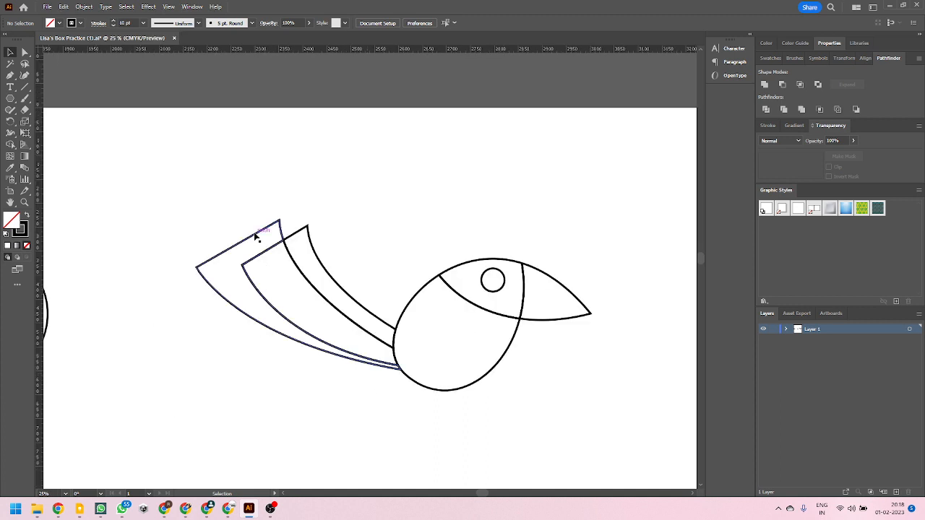
left_click(258, 239)
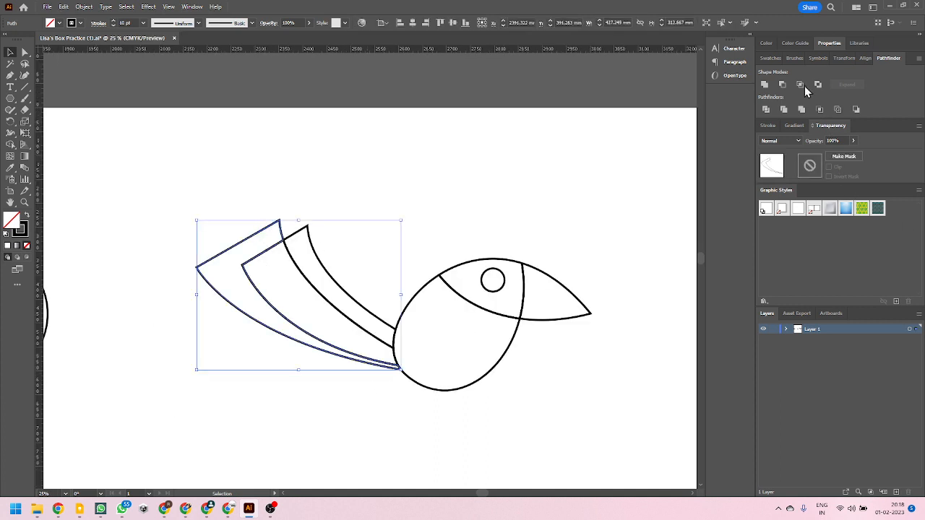
left_click(765, 43)
left_click(773, 135)
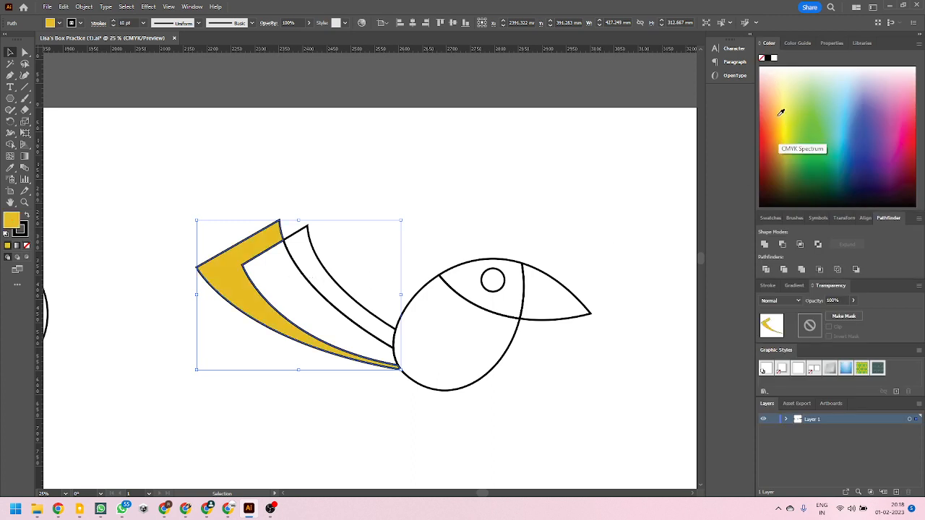
left_click(859, 116)
left_click(856, 141)
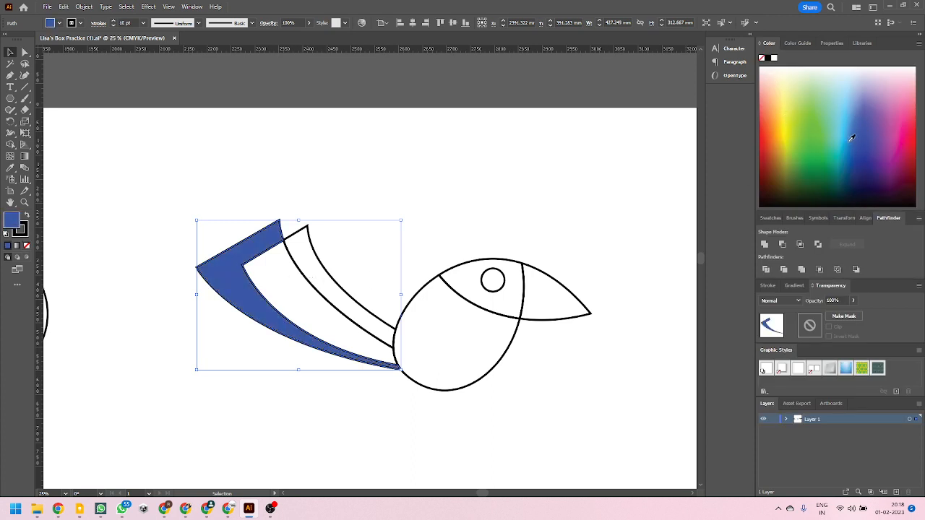
left_click(851, 93)
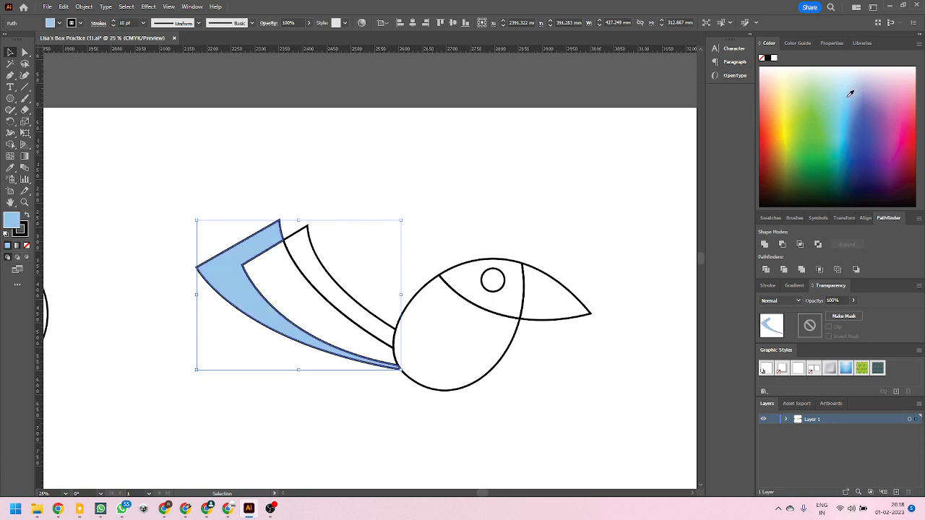
Fill the narrow upper tail section with purplish blue
left_click(316, 281)
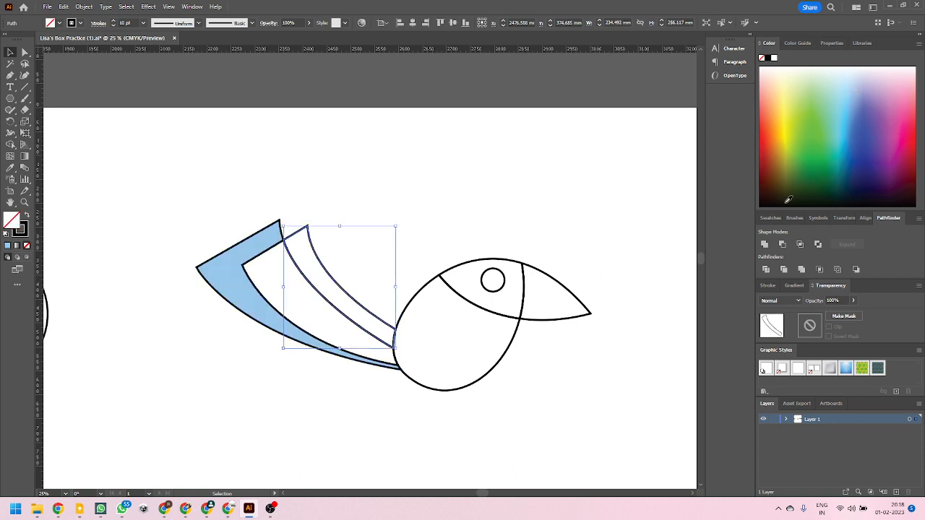
left_click(858, 115)
left_click(416, 305)
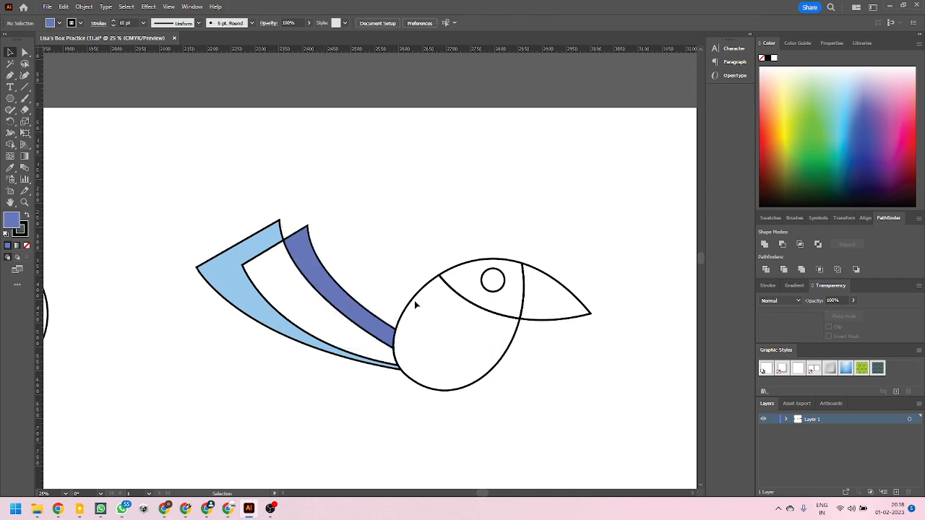
Try pulling the light blue tail section away from the tail, and undo the move
double_click(251, 275)
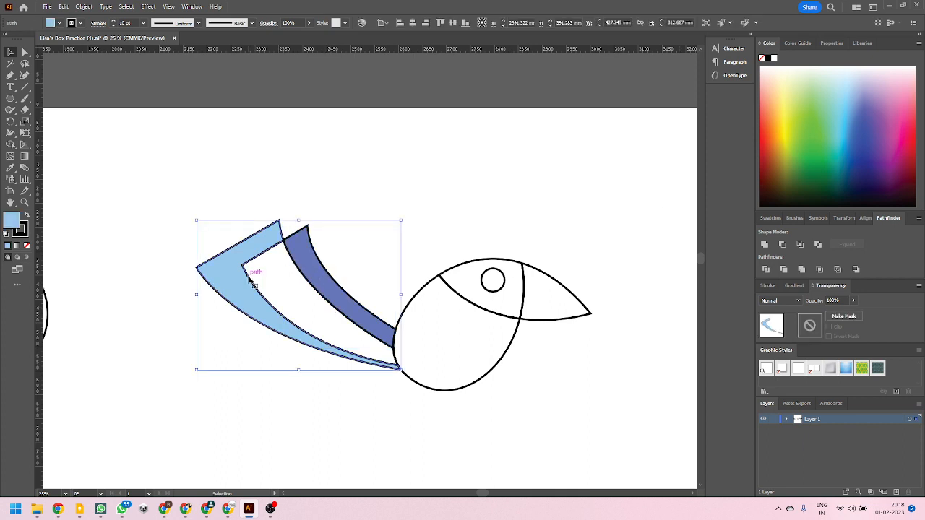
double_click(426, 203)
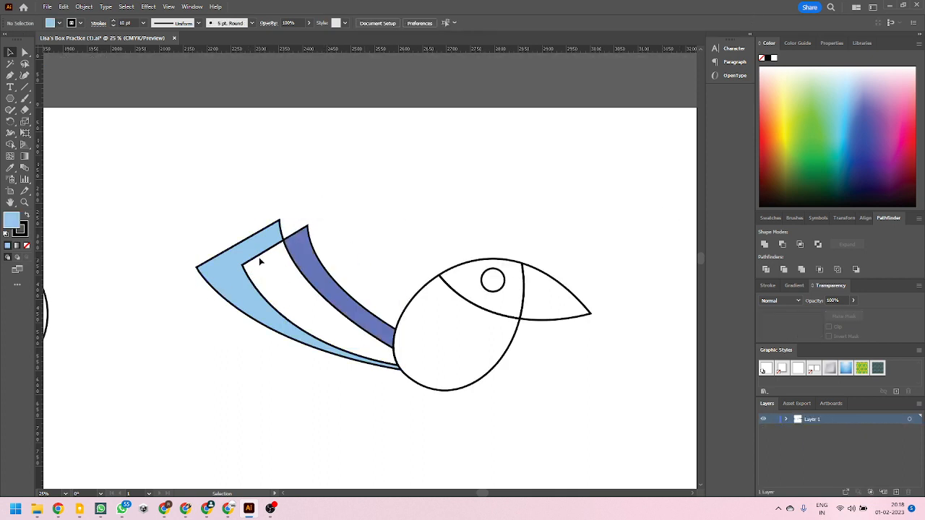
left_click_drag(239, 257, 171, 237)
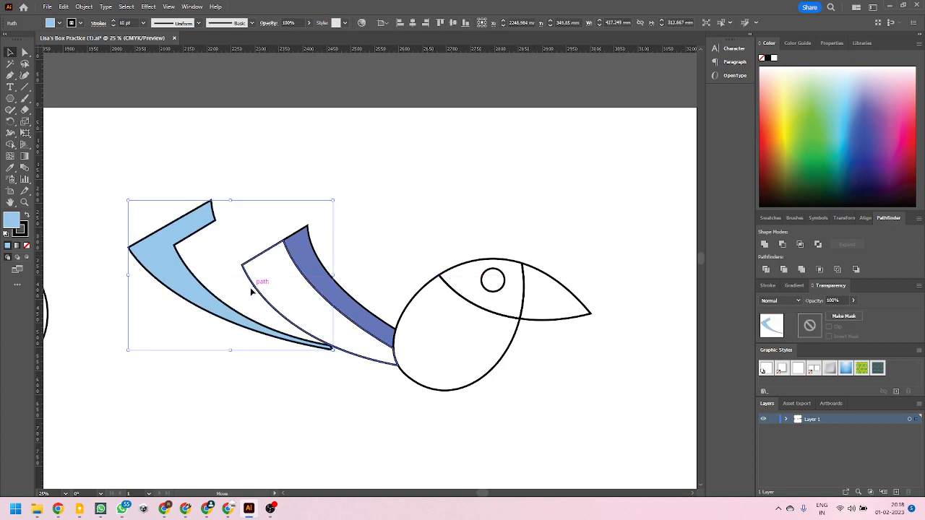
left_click_drag(251, 292, 253, 296)
key("ctrl+z")
key("ctrl+z")
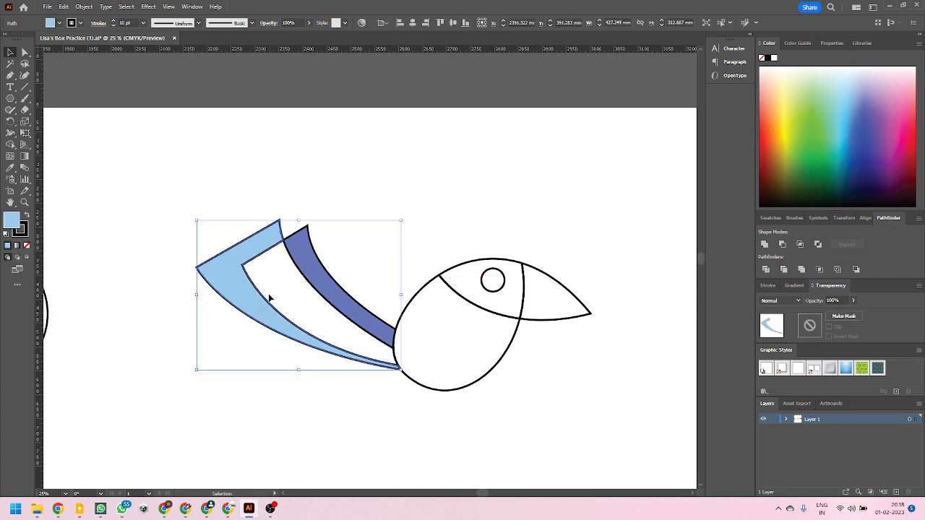
Fill the middle tail section with magenta pink, leaving the light blue section out of the selection
left_click_drag(297, 387, 253, 312)
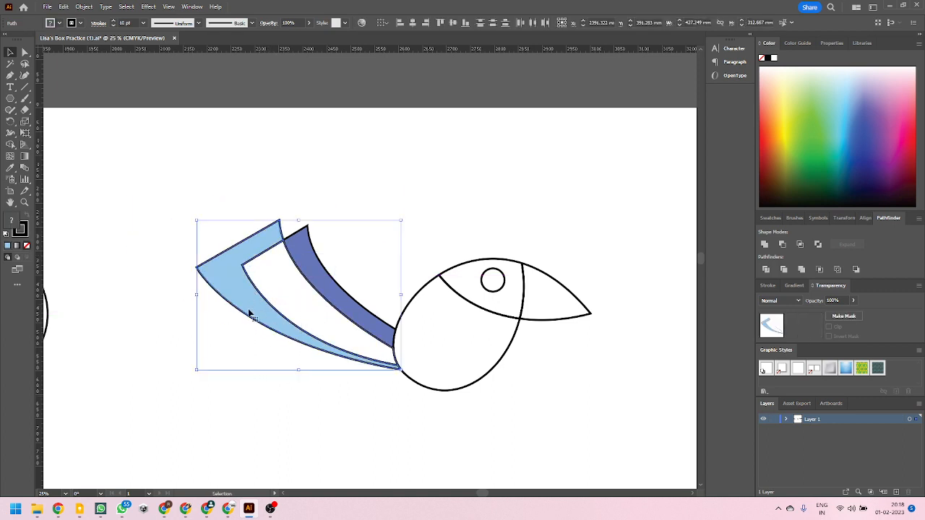
left_click(222, 261, "shift")
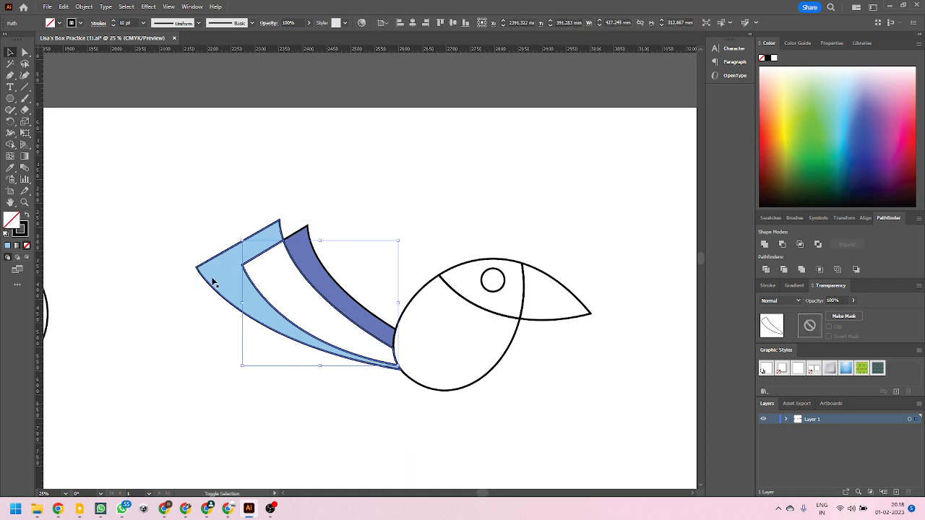
left_click(884, 124)
left_click(498, 408)
scroll(471, 408, "down", 2)
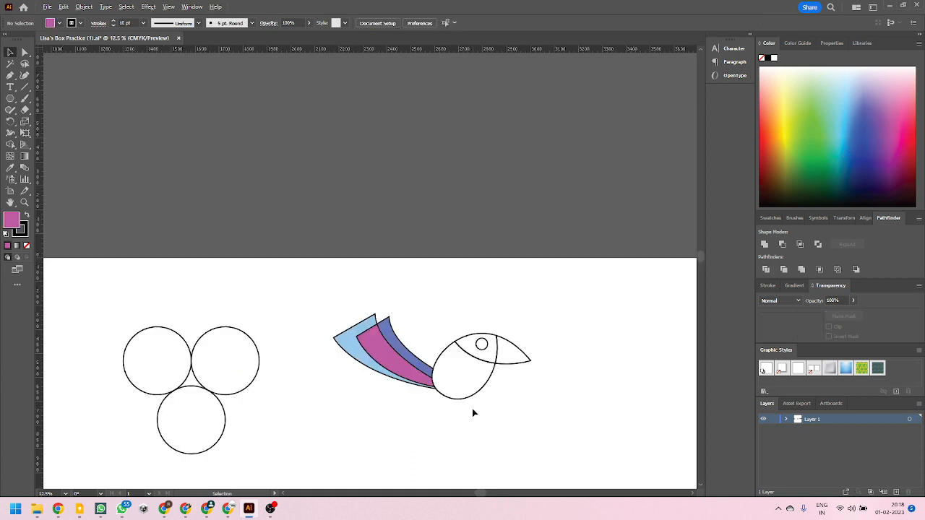
Fill the bird's body with sky blue and its beak with magenta
scroll(442, 407, "up", 1)
left_click(498, 386)
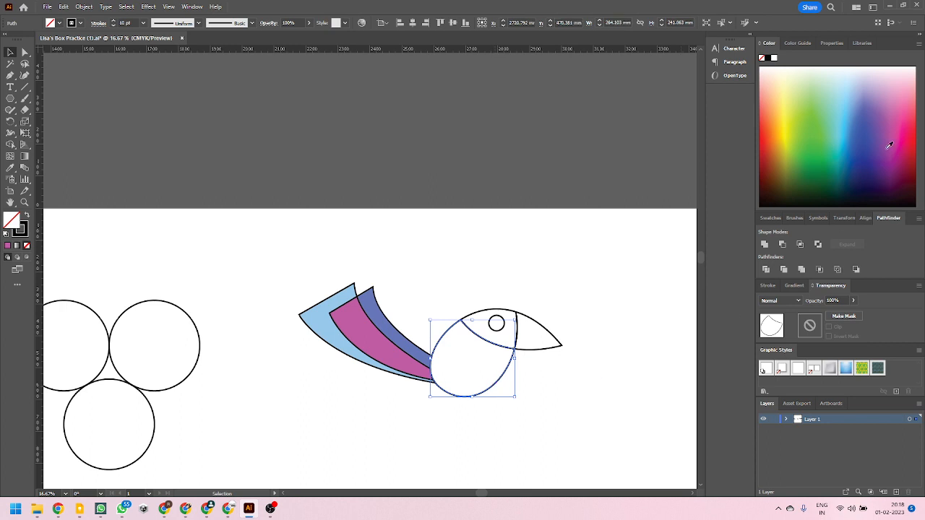
left_click(850, 110)
left_click(582, 361)
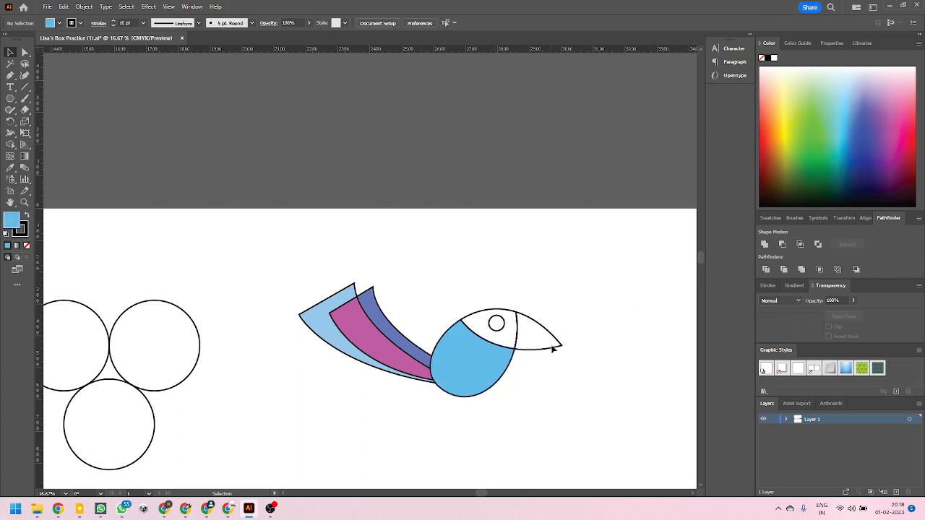
left_click(564, 346)
left_click(896, 138)
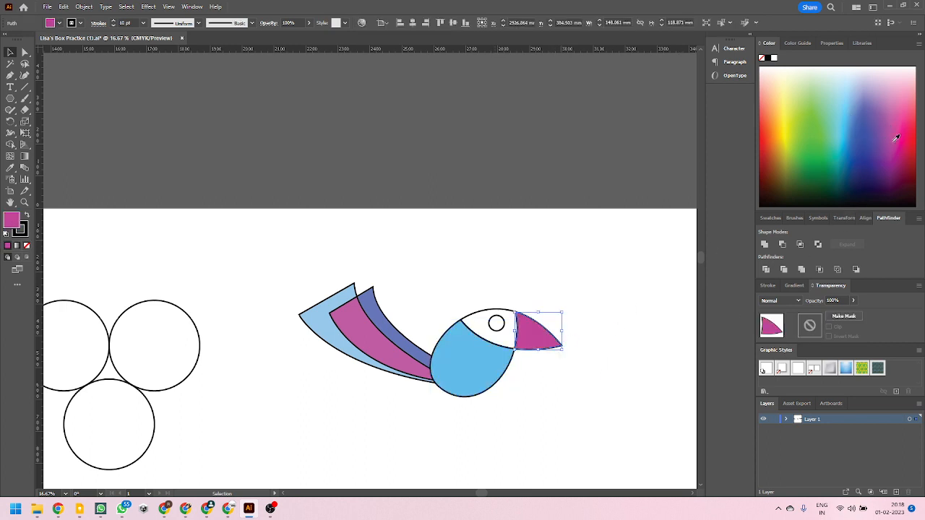
left_click(563, 407)
Fill the bird's head section with orange-yellow and send it backward behind the eye circle
left_click(493, 310)
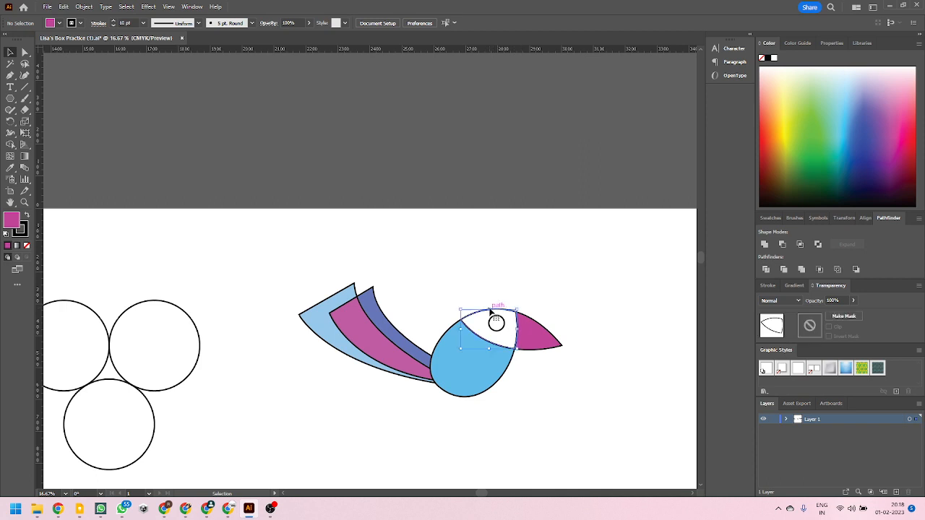
left_click(780, 125)
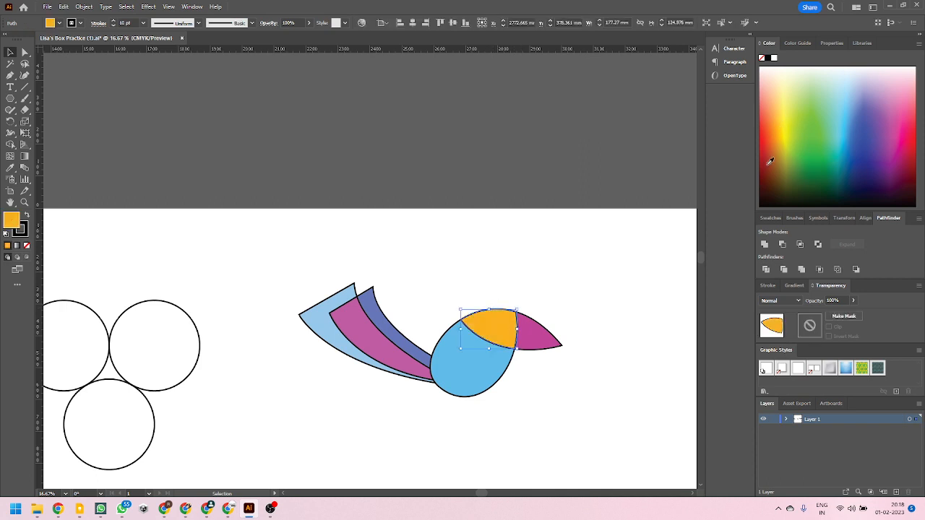
key("ctrl+bracketleft")
left_click(523, 401)
scroll(545, 374, "down", 2)
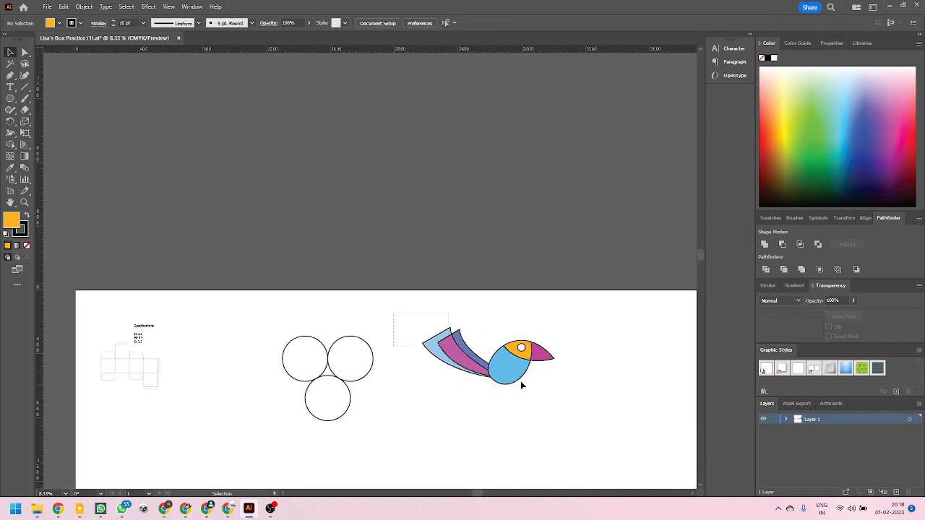
Move the whole bird about 24 mm left and 88 mm up on the artboard, and deselect it
left_click(521, 382)
scroll(458, 408, "up", 2)
left_click_drag(538, 335, 531, 313)
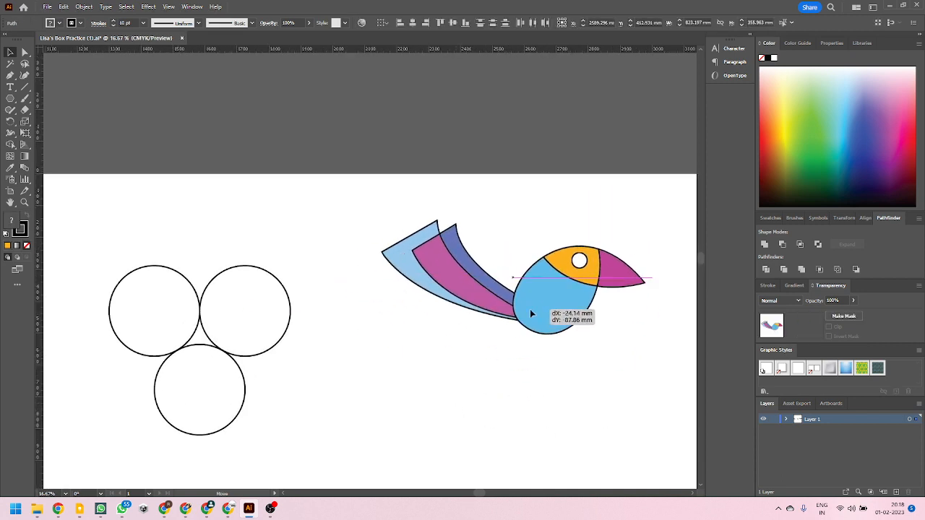
scroll(522, 345, "down", 1)
scroll(433, 362, "up", 1)
left_click(353, 378)
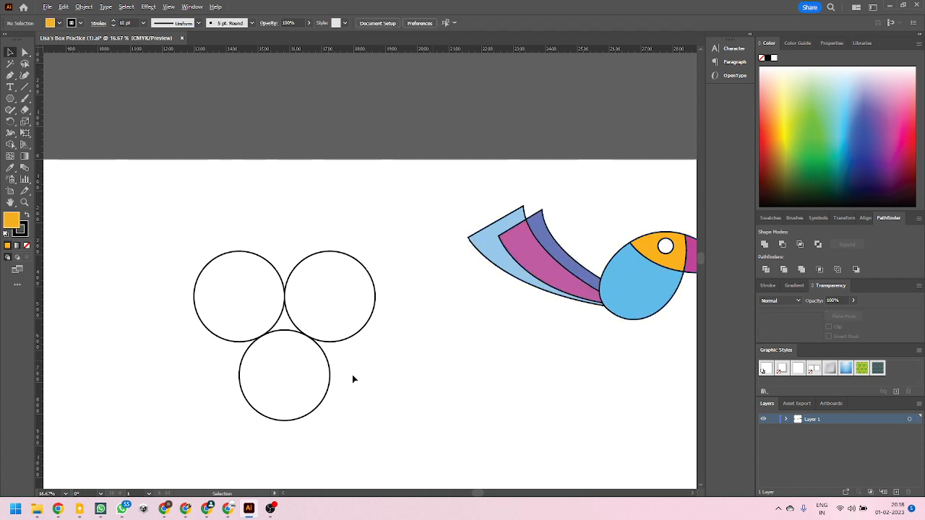
Examine the three circles and the contact point between the upper-right and bottom circles up close
scroll(299, 346, "up", 2)
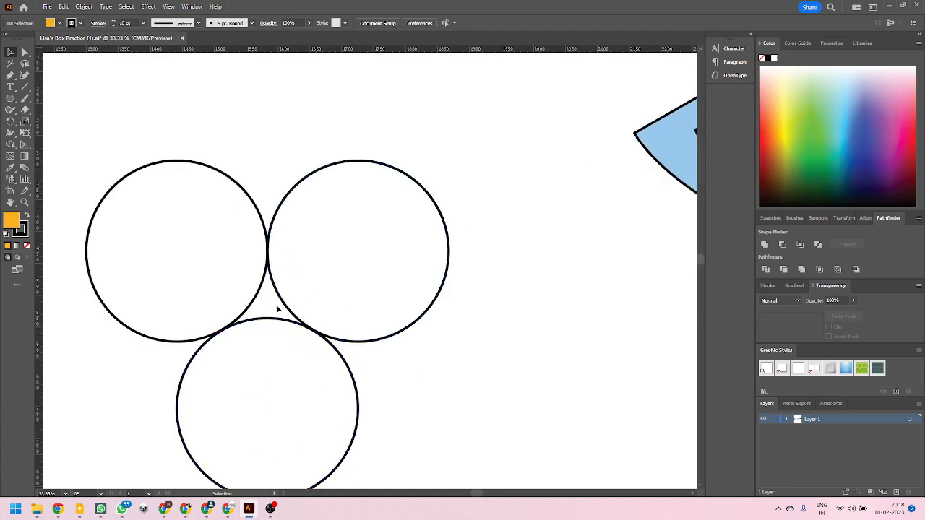
scroll(250, 305, "down", 2)
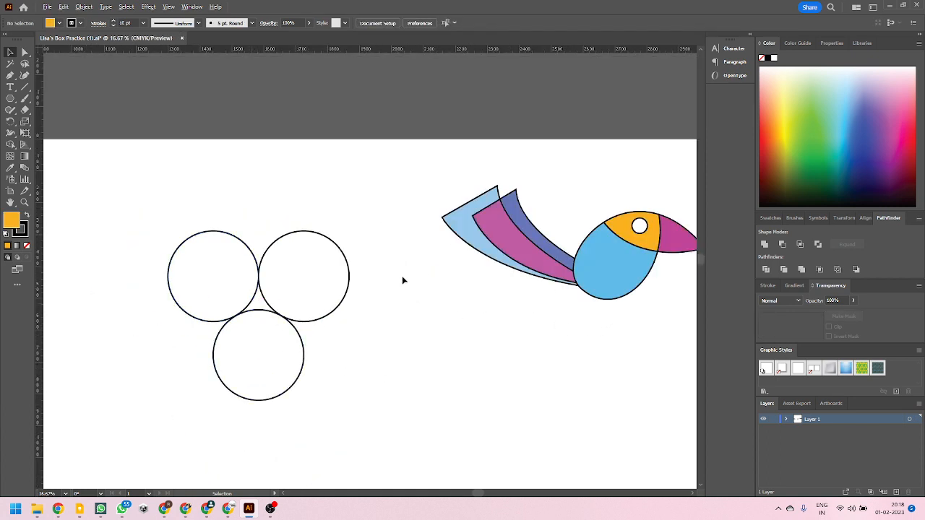
scroll(554, 268, "right", 2)
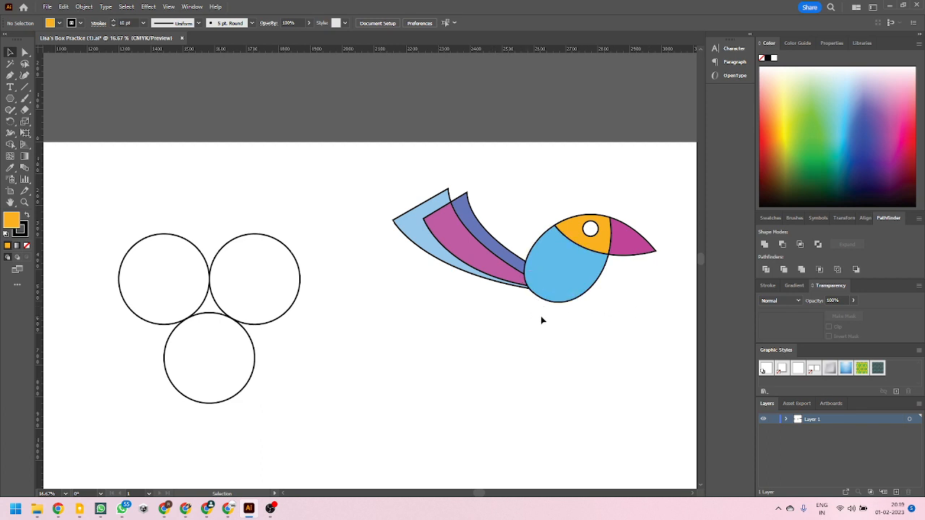
scroll(599, 344, "down", 1)
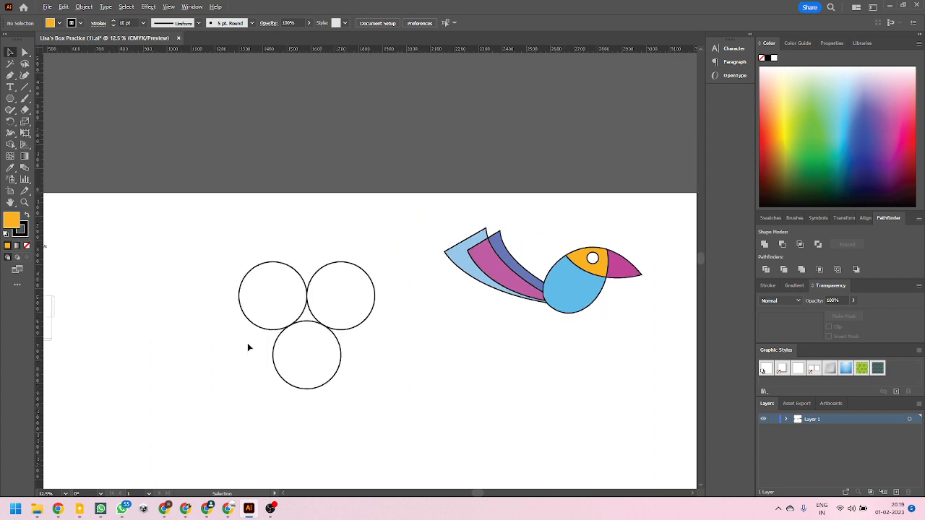
scroll(247, 342, "up", 2)
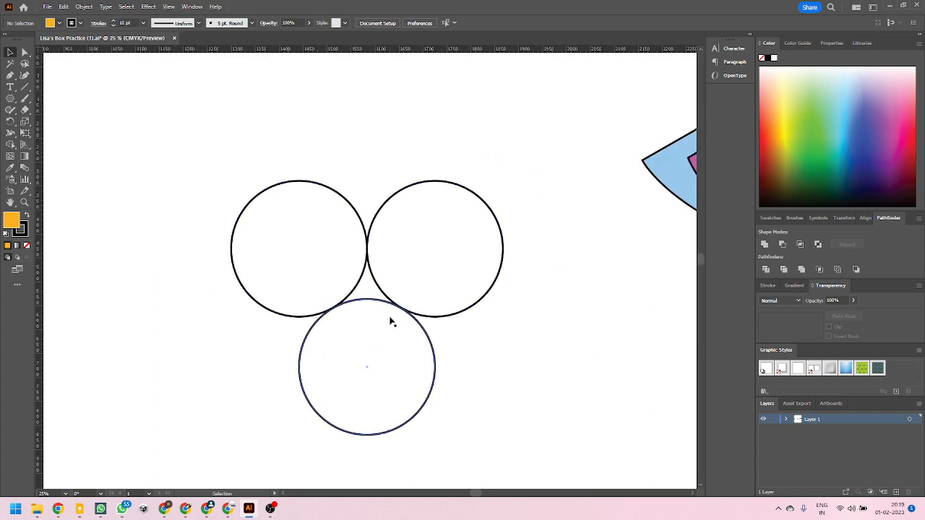
left_click_drag(549, 418, 177, 209)
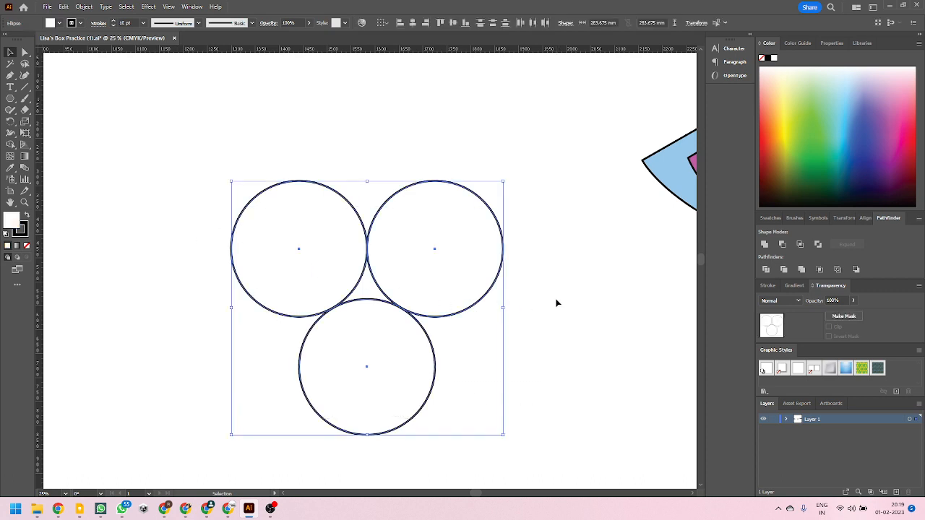
left_click(537, 319)
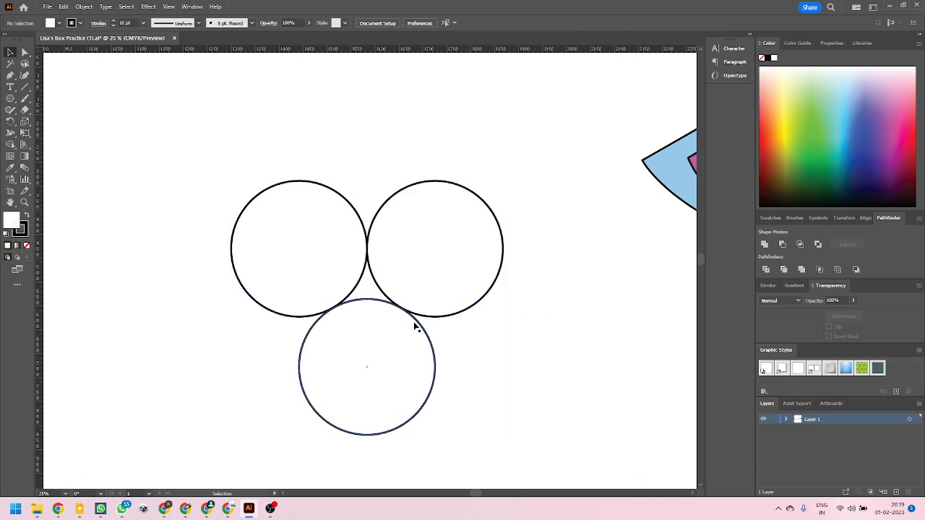
scroll(412, 312, "up", 3)
scroll(399, 313, "up", 3)
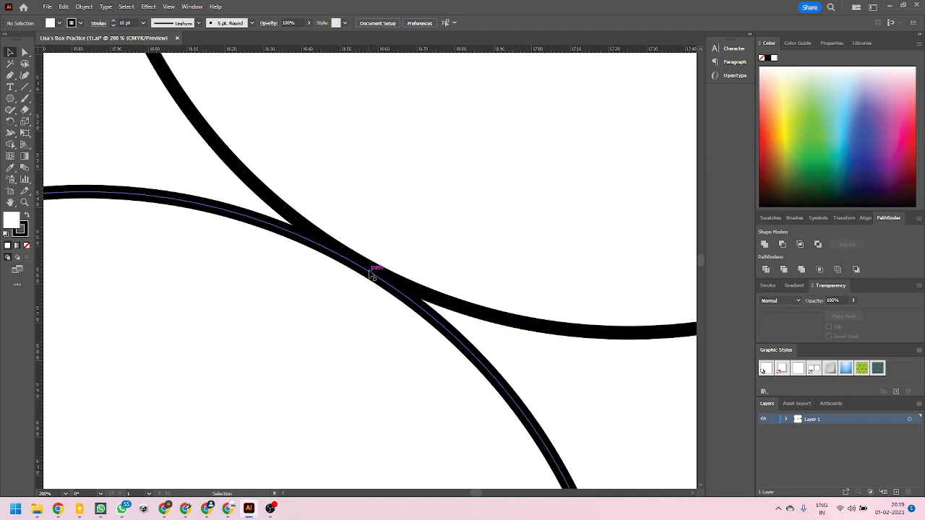
scroll(373, 275, "down", 6)
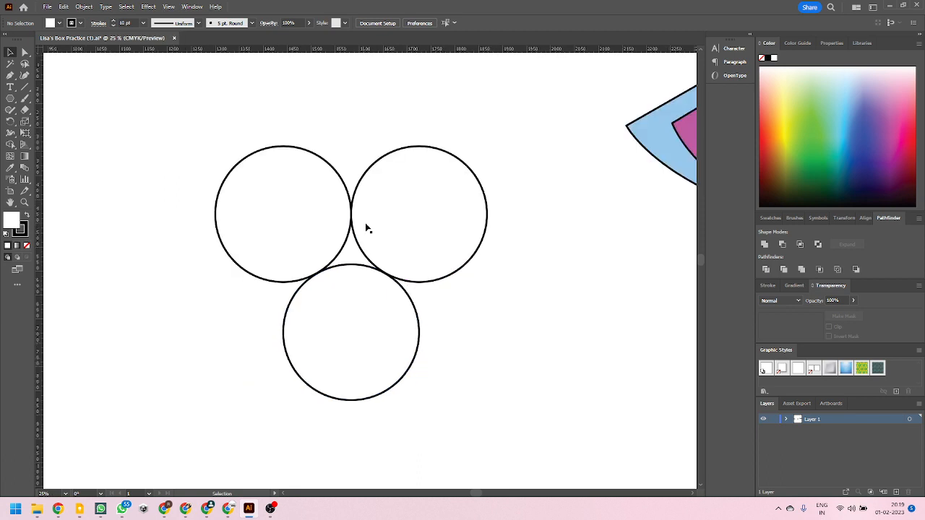
Check with the Shape Builder tool whether the gap between the three selected circles is detected as a region
left_click_drag(501, 390, 233, 210)
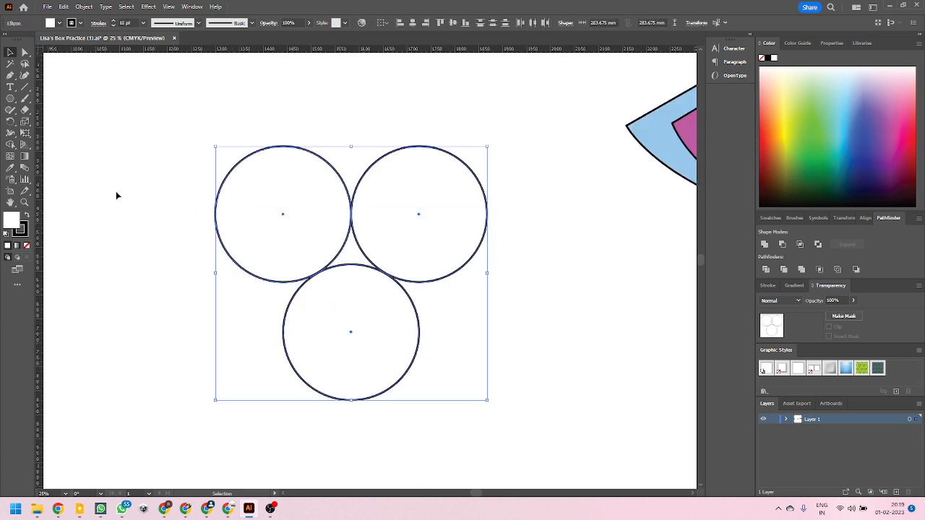
left_click(10, 143)
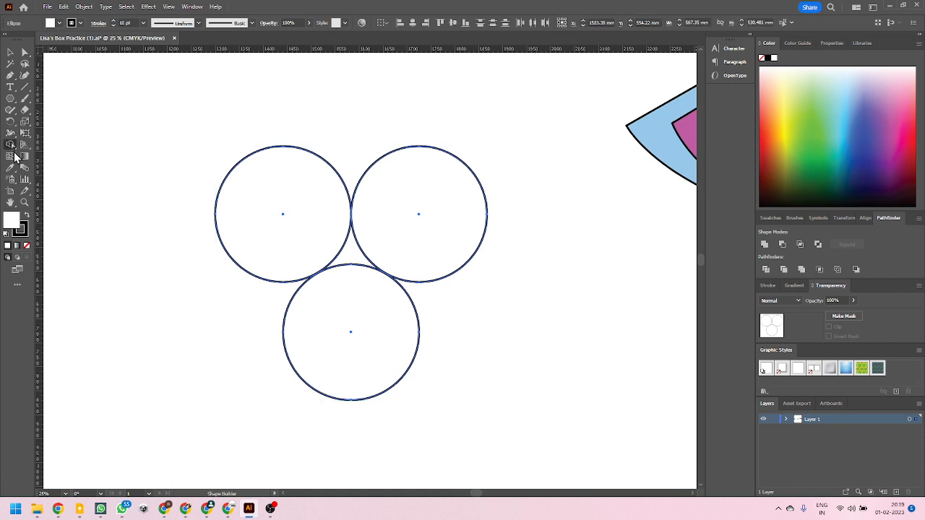
scroll(349, 260, "up", 3)
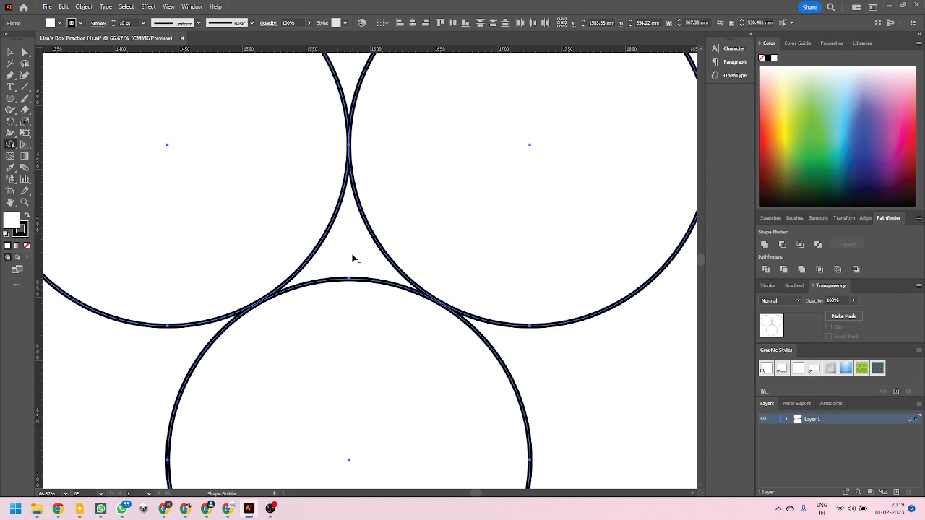
scroll(355, 267, "down", 3)
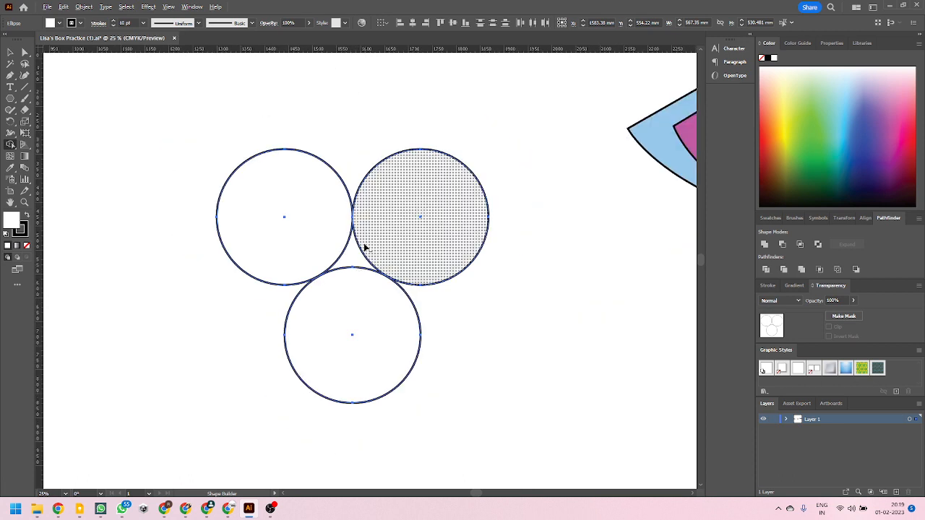
scroll(364, 243, "up", 1)
left_click(11, 52)
left_click(77, 135)
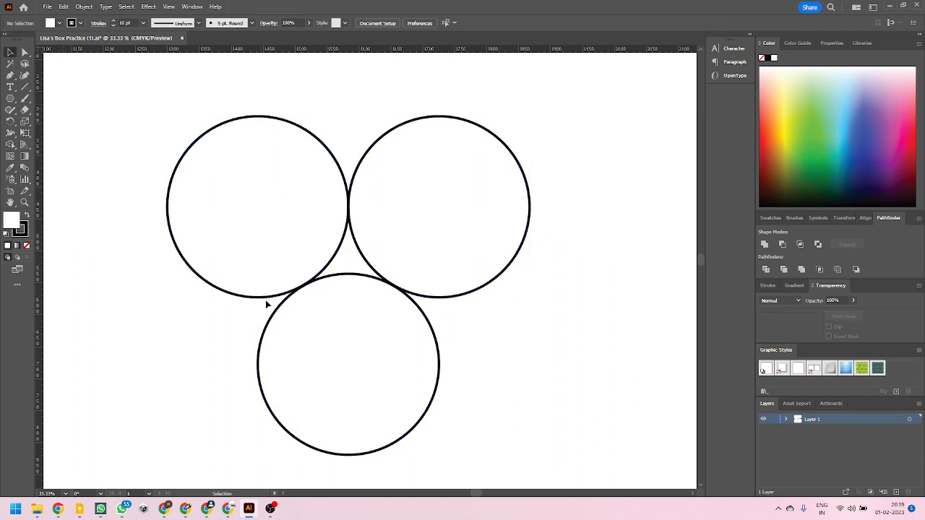
Remove both the fill and the stroke from all three circles
left_click_drag(548, 367, 191, 189)
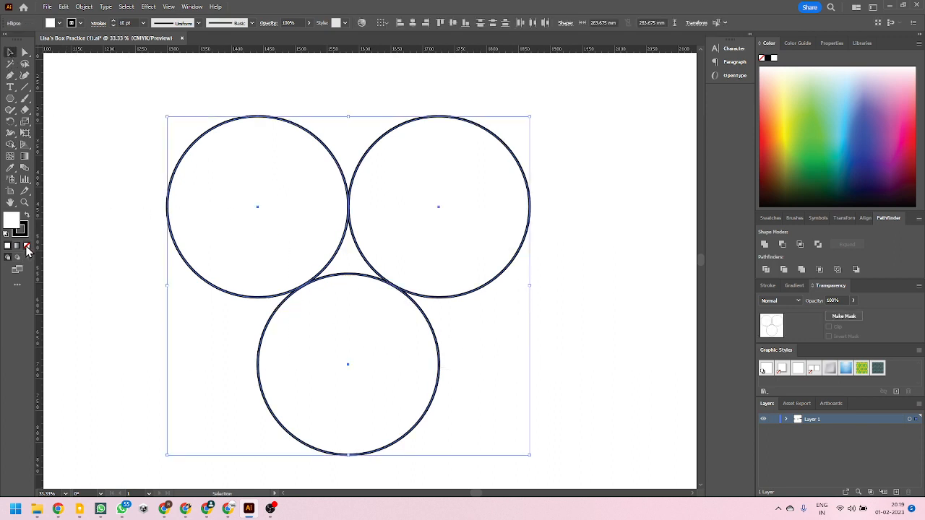
key("x")
key("x")
left_click(27, 245)
key("x")
key("slash")
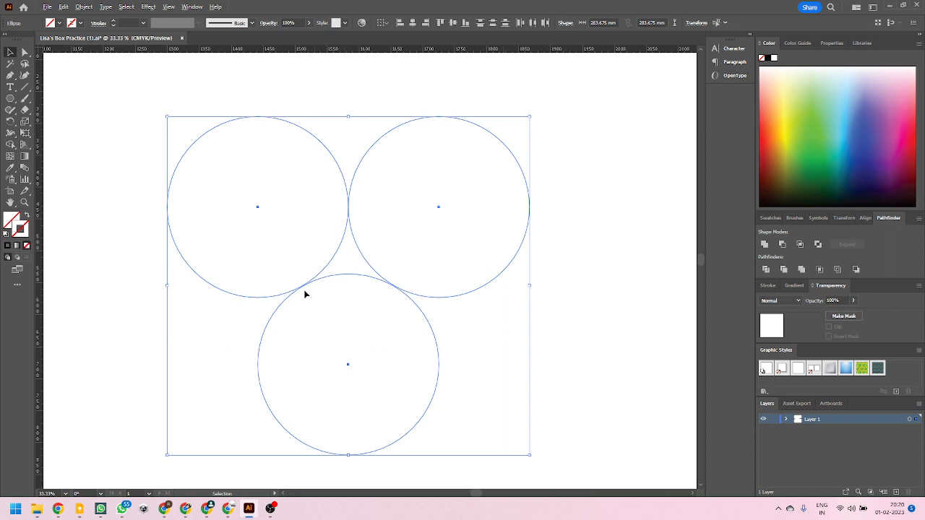
Inspect the bare paths where the upper-left circle meets the bottom one and where the two upper circles meet
scroll(295, 282, "up", 5)
scroll(307, 278, "up", 2)
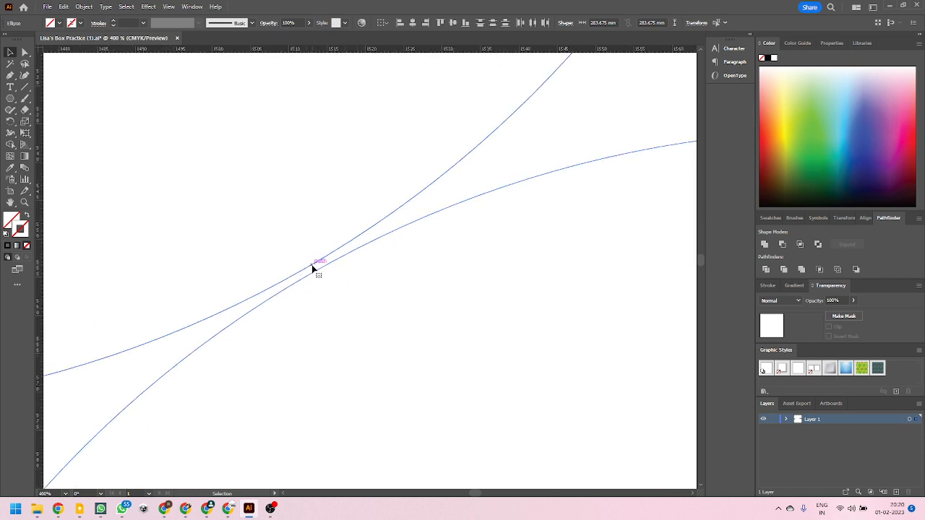
scroll(313, 276, "down", 6)
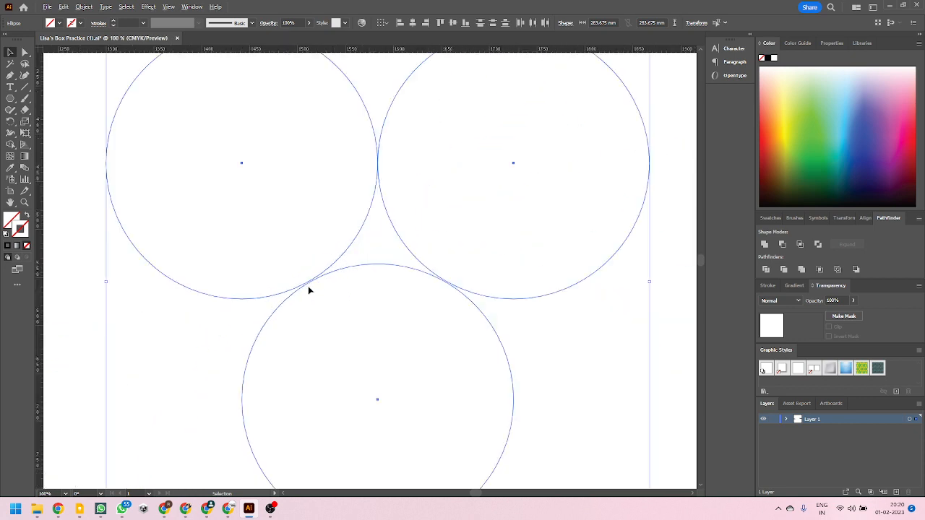
scroll(354, 217, "up", 4)
scroll(301, 219, "up", 7)
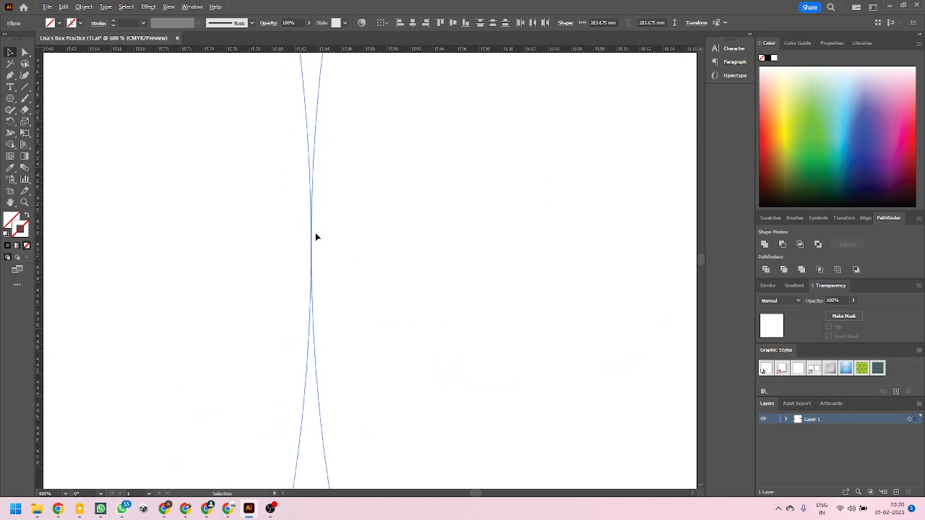
scroll(328, 268, "down", 8)
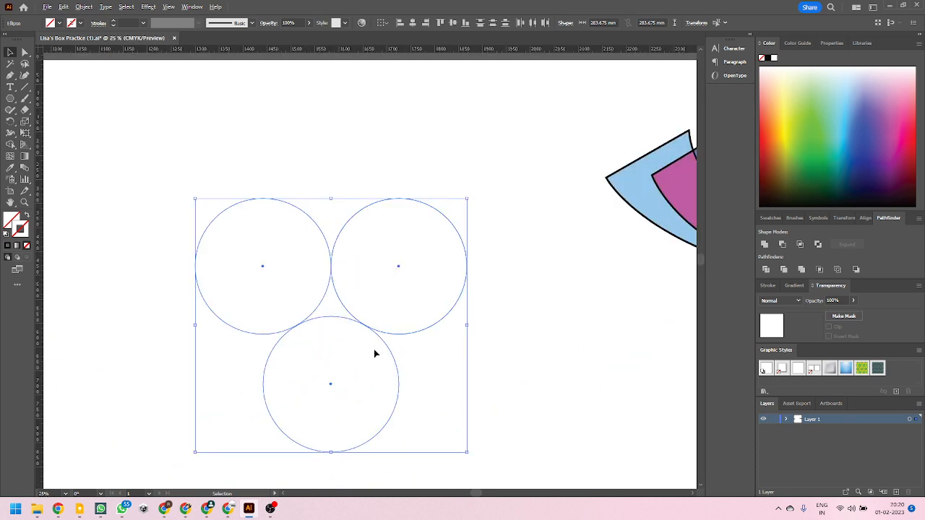
Delete the three circles and undo the deletion
scroll(373, 349, "up", 2)
key("Delete")
scroll(318, 307, "down", 3)
scroll(311, 309, "down", 5)
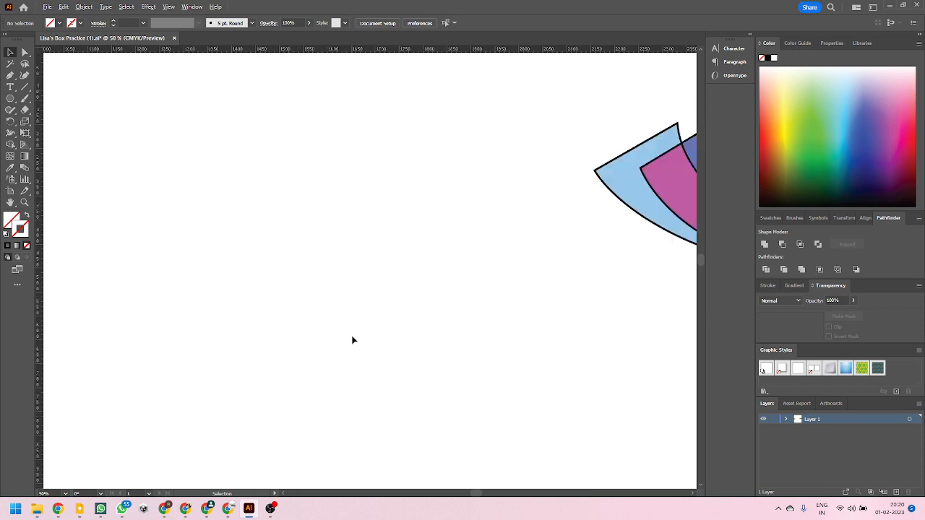
scroll(312, 374, "up", 1)
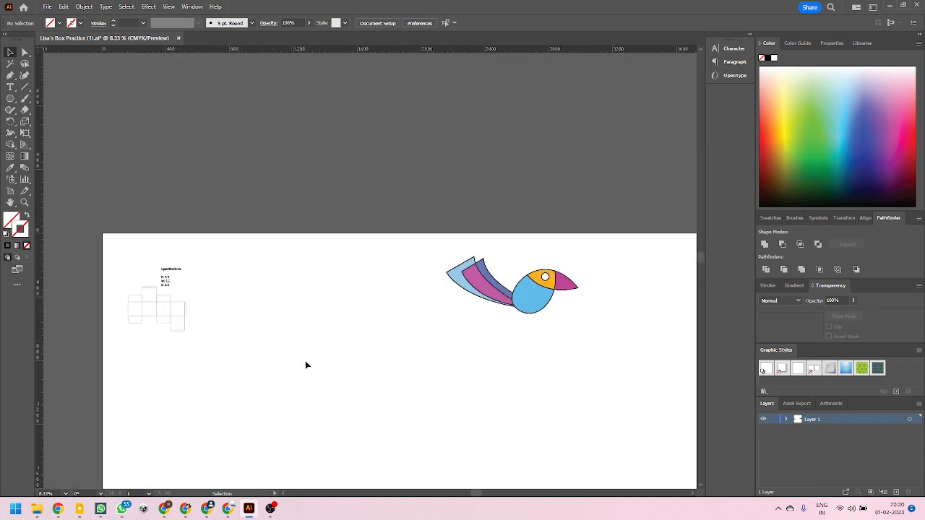
scroll(306, 364, "down", 1)
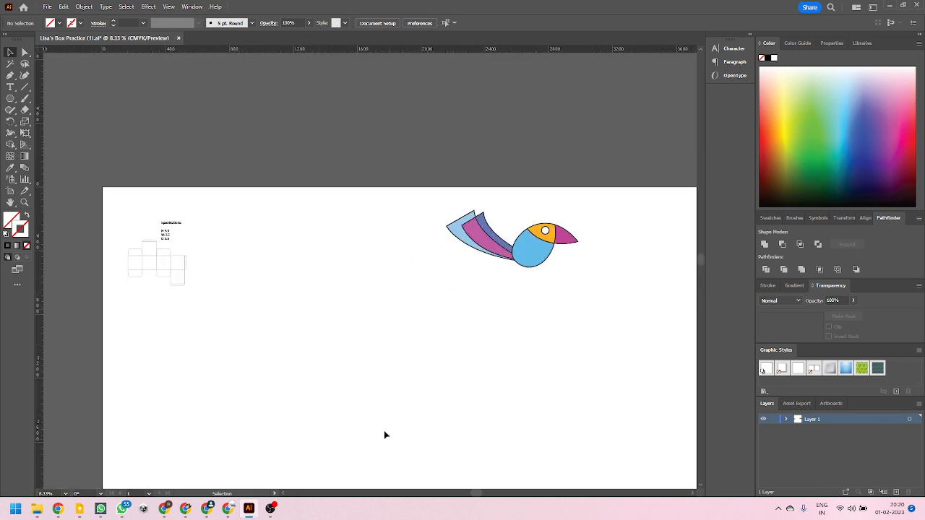
left_click_drag(259, 199, 371, 287)
key("ctrl+z")
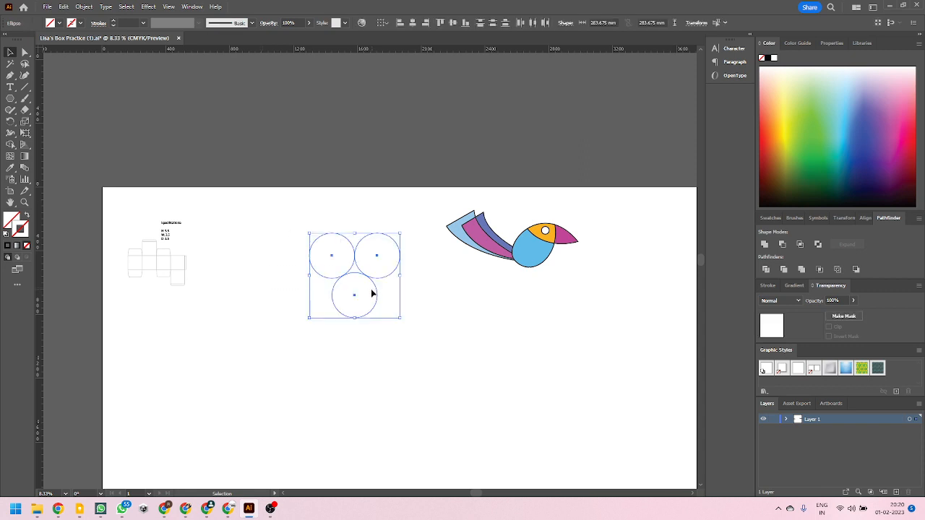
Nudge the bottom circle about 1 mm up against the two upper circles, and select all three
scroll(378, 279, "up", 2)
left_click(466, 316)
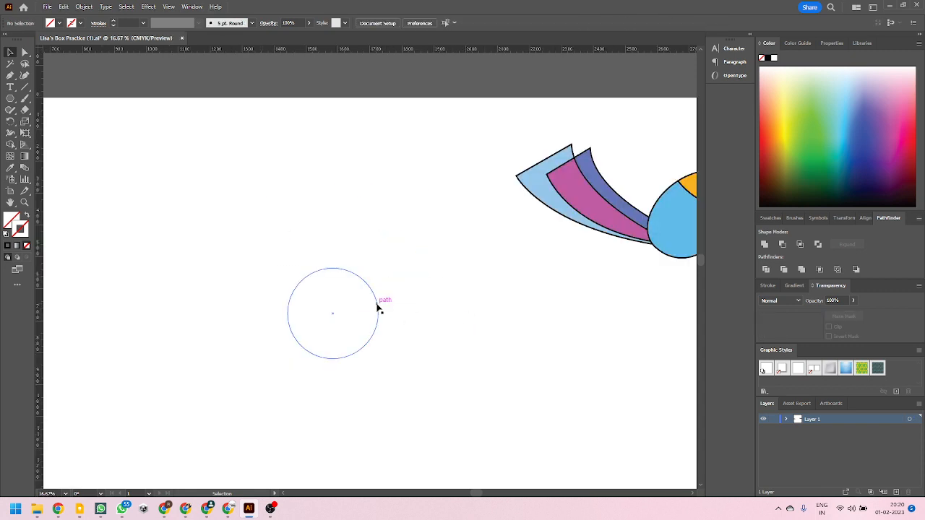
left_click(378, 307)
scroll(323, 269, "up", 3)
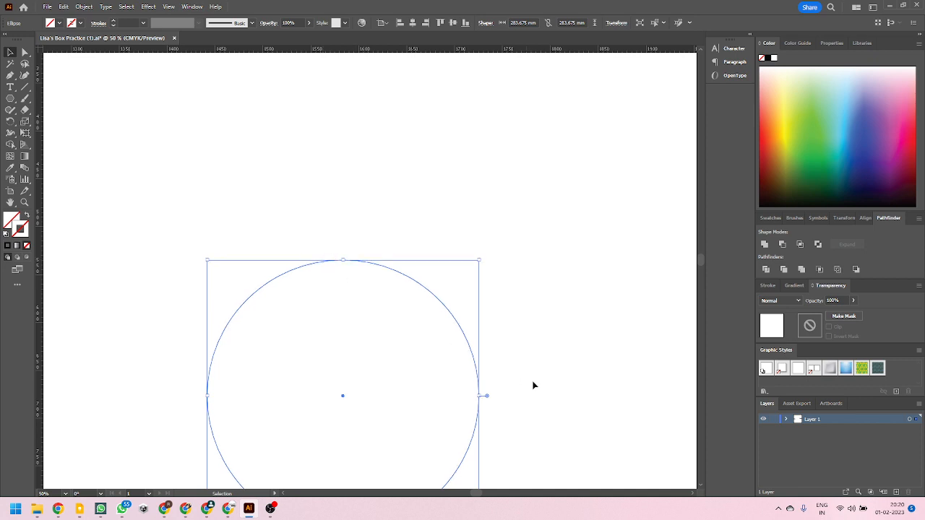
left_click_drag(619, 416, 180, 184)
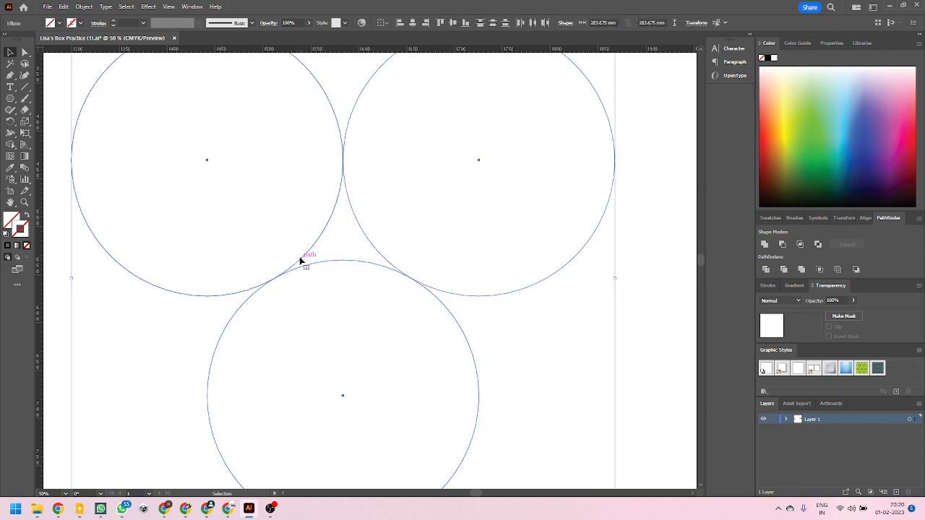
scroll(306, 277, "up", 4)
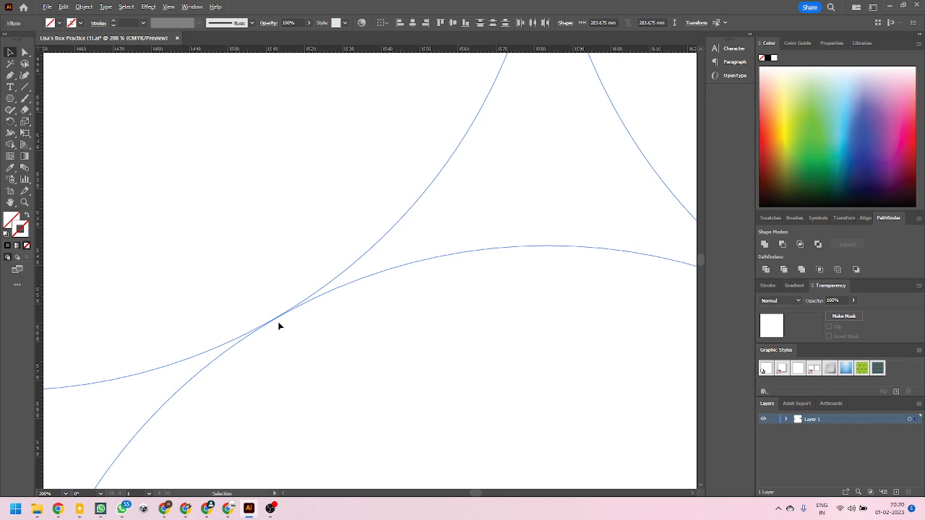
scroll(278, 326, "down", 6)
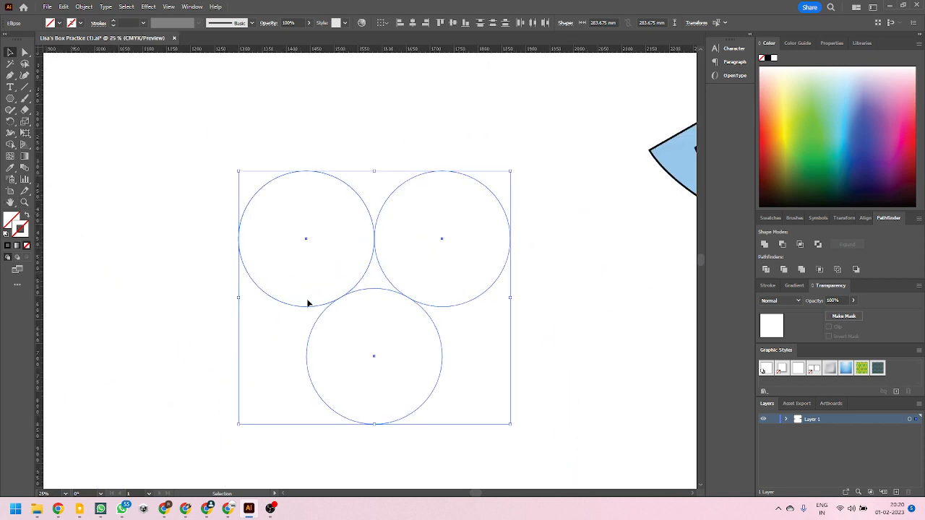
Restore the default white fill and black stroke on the three circles, and probe the gap between them with Shape Builder
key("d")
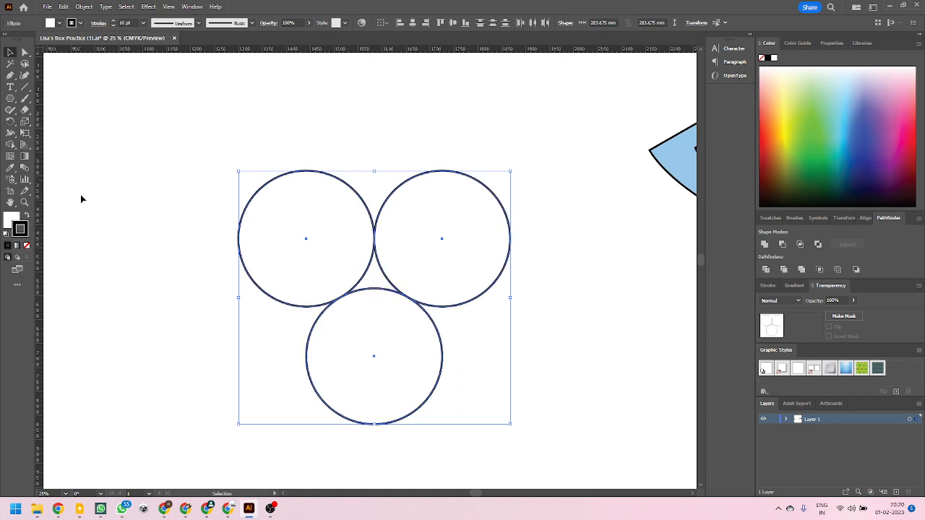
left_click(11, 145)
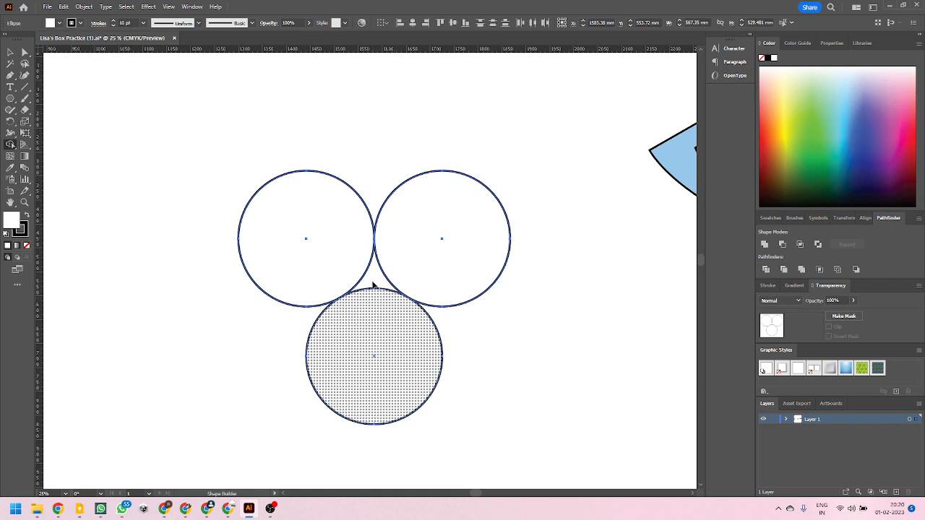
scroll(374, 283, "up", 3)
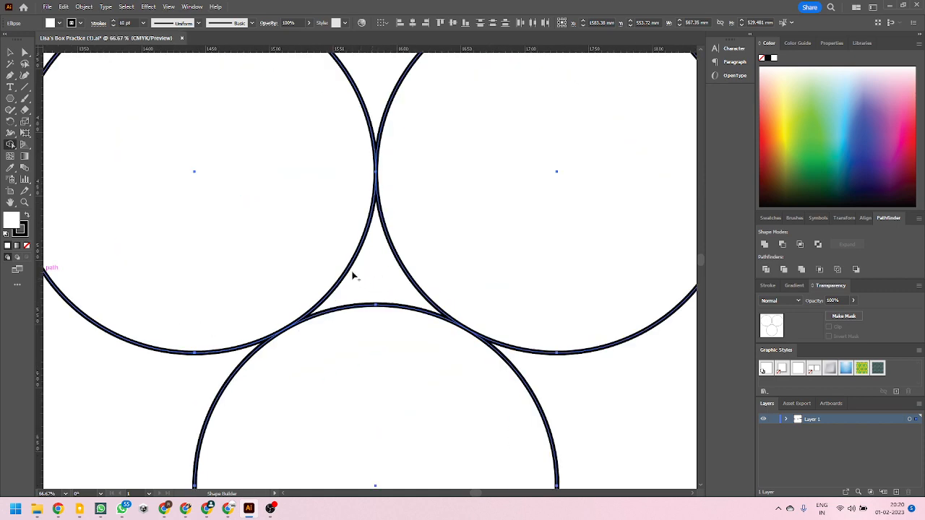
scroll(338, 262, "down", 1)
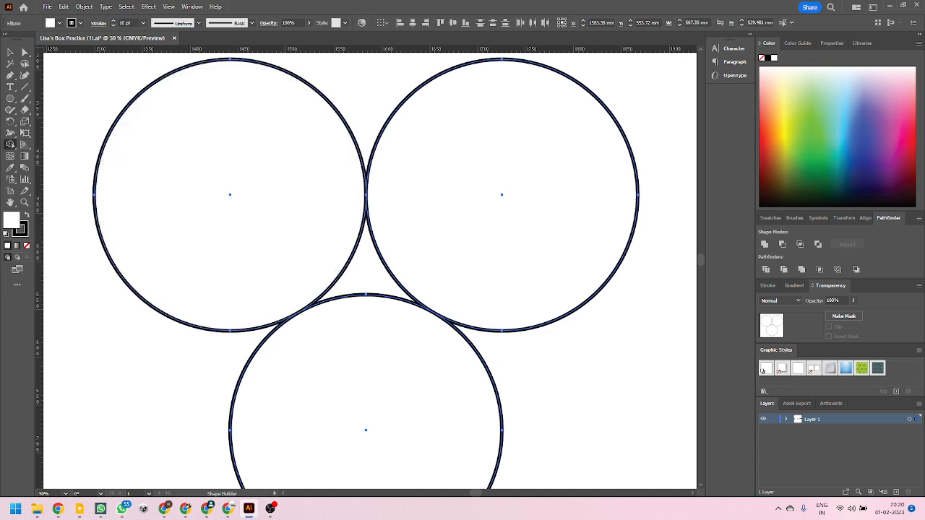
Move the bottom circle up about 3 mm so it slightly overlaps the two upper circles, and select all three
left_click(10, 52)
left_click(643, 414)
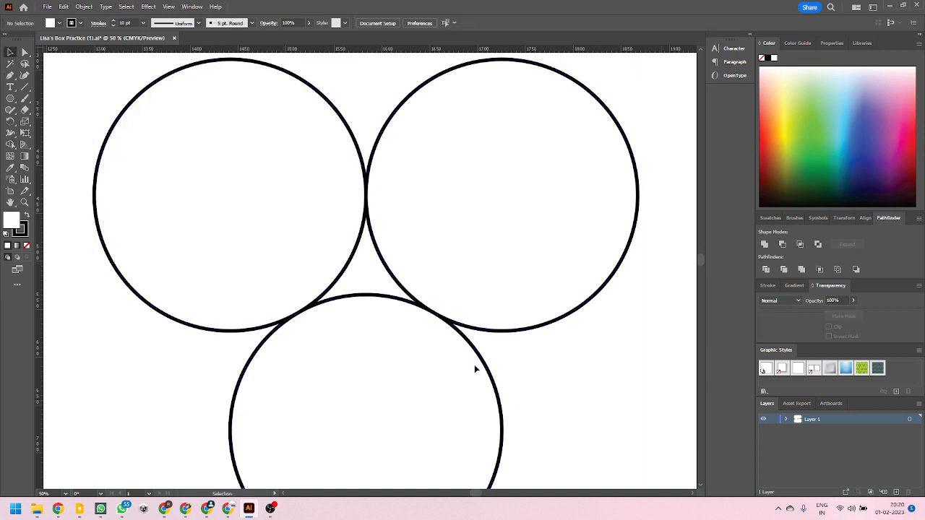
left_click_drag(345, 297, 347, 294)
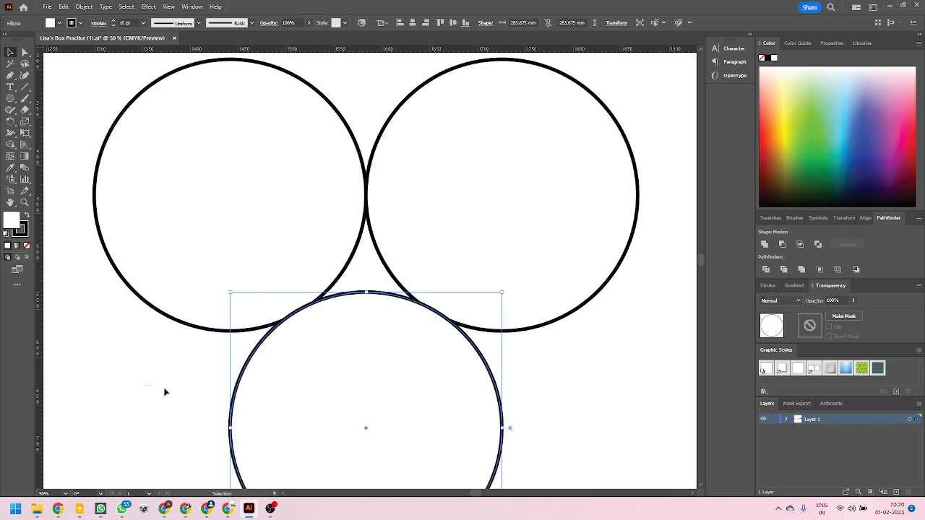
left_click_drag(145, 337, 519, 201)
With Shape Builder, make the gap between the circles its own shape, and remove the two upper circles
left_click(9, 146)
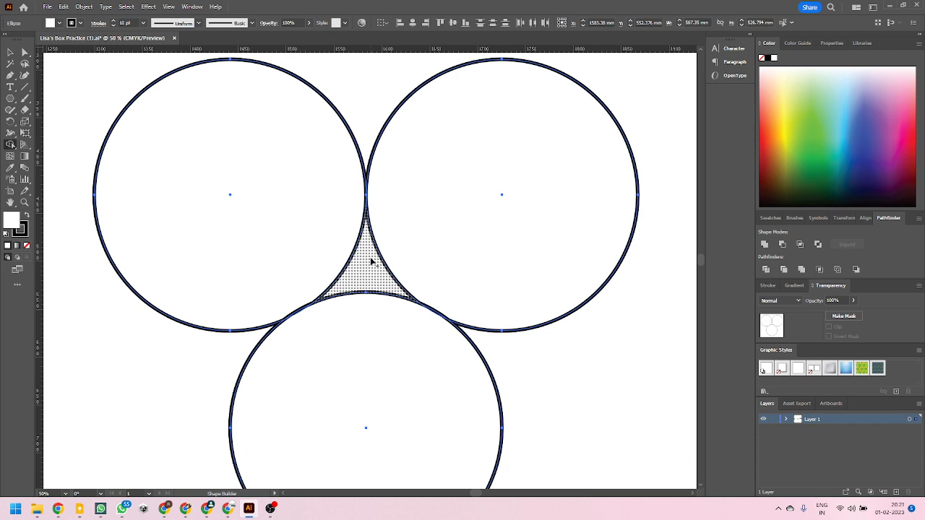
left_click_drag(370, 262, 364, 275)
left_click_drag(401, 343, 357, 359)
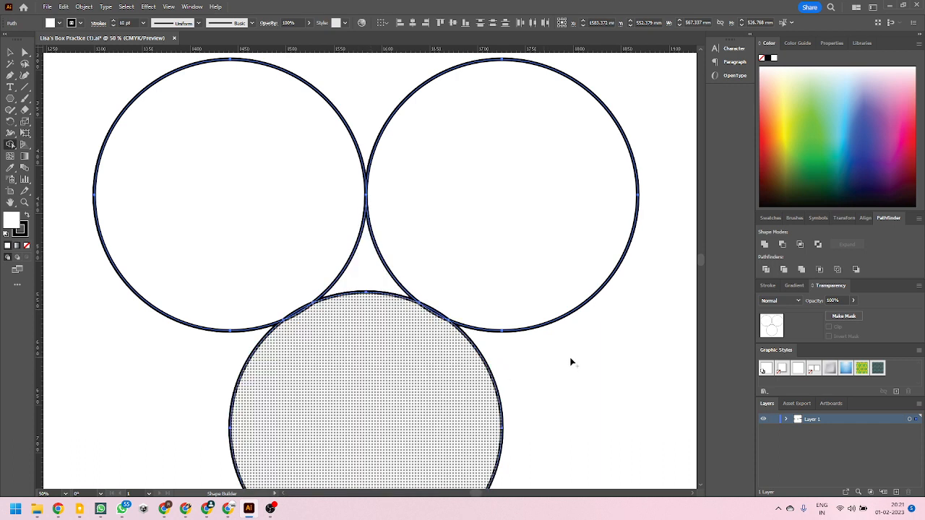
left_click_drag(605, 344, 546, 269)
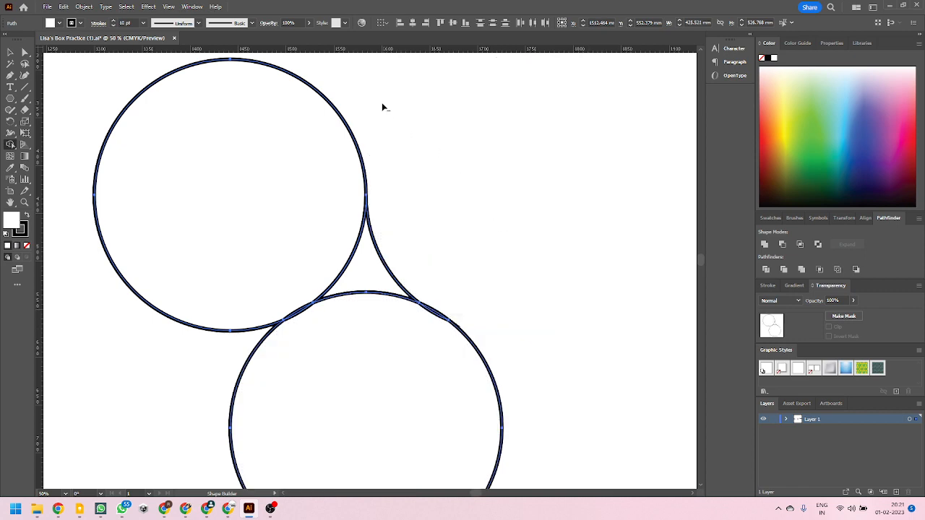
left_click_drag(382, 107, 243, 149)
With Shape Builder, remove the inner edges of the overlap slivers on both sides of the remaining circle, and deselect
scroll(266, 315, "up", 5)
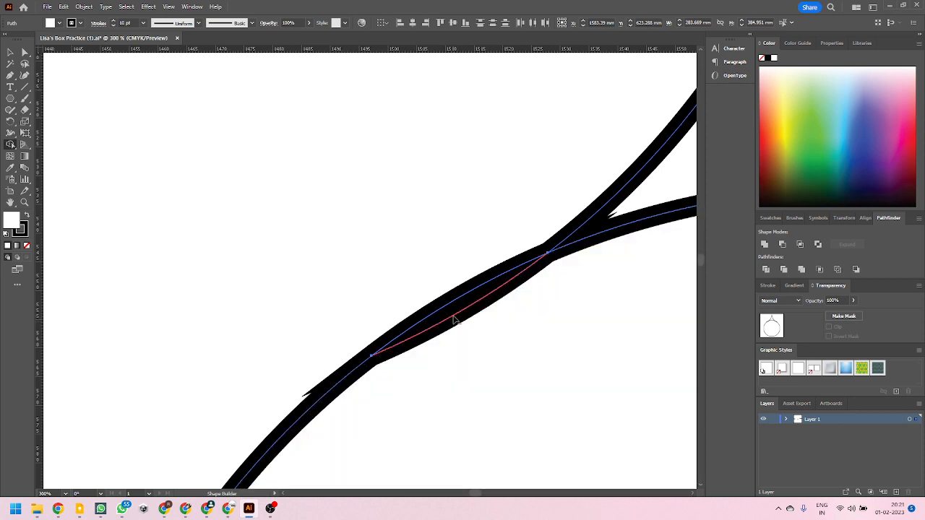
left_click(455, 320, "alt")
scroll(455, 372, "down", 4)
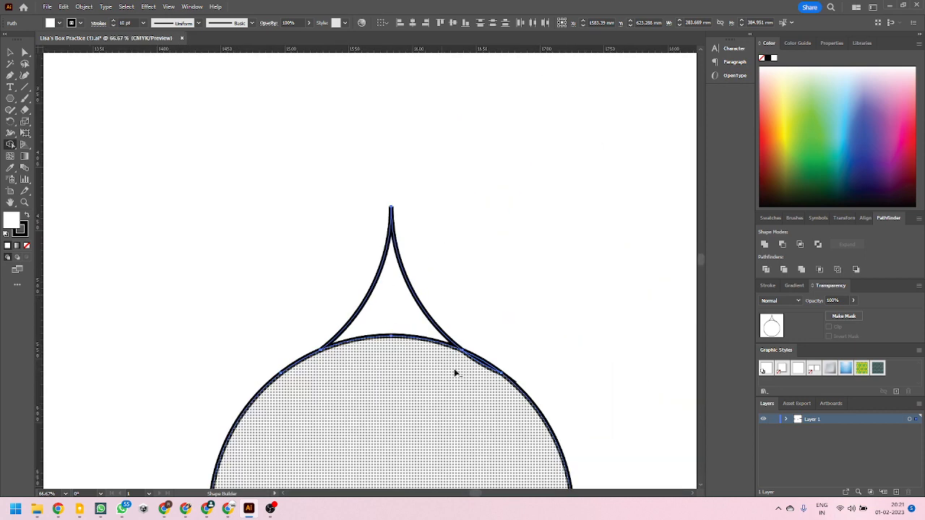
scroll(455, 372, "up", 5)
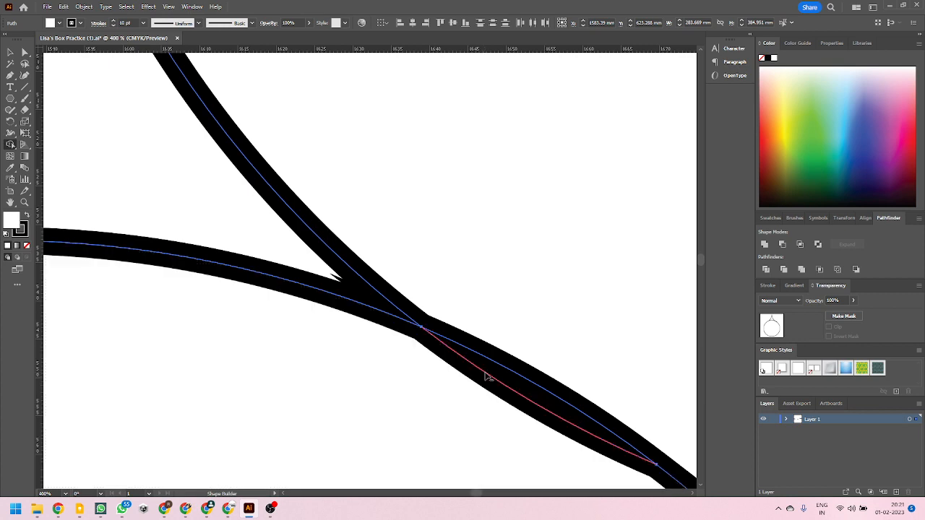
left_click(484, 377, "alt")
scroll(506, 345, "down", 4)
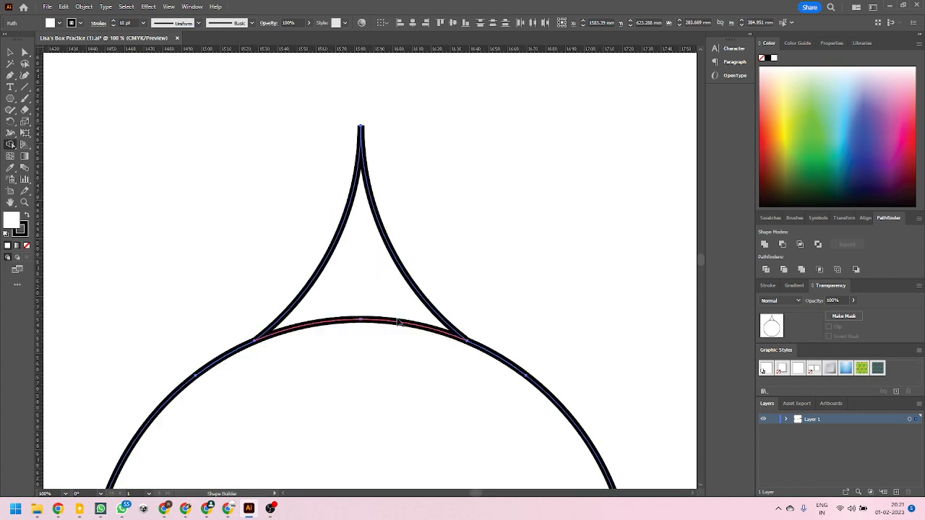
scroll(380, 312, "down", 2)
key("v")
left_click(226, 204)
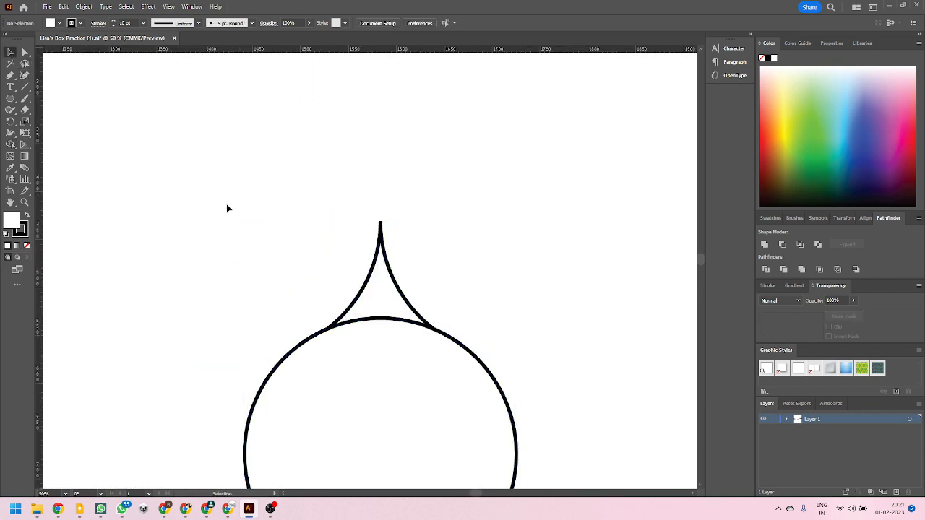
Try to unite the gap shape and the circle pieces with the Pathfinder, then undo it and deselect
scroll(406, 203, "down", 1)
scroll(457, 306, "up", 1)
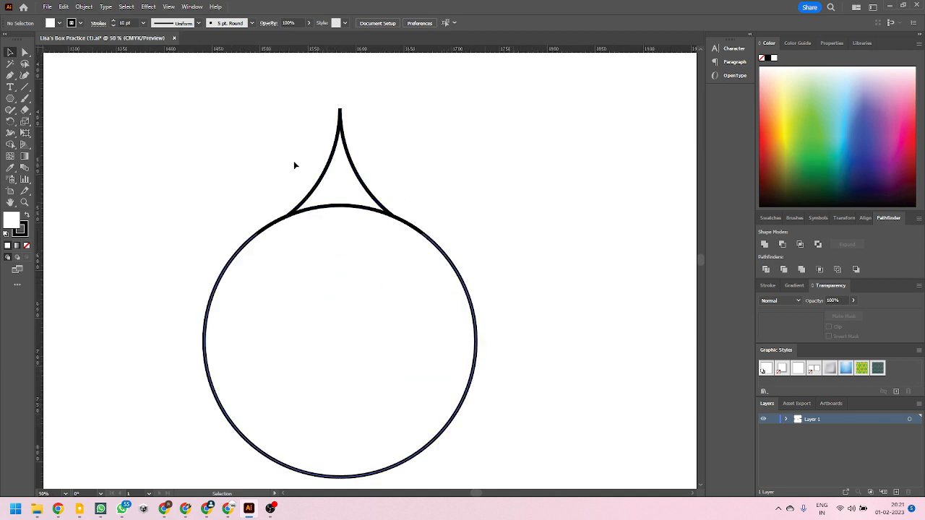
left_click_drag(250, 103, 377, 319)
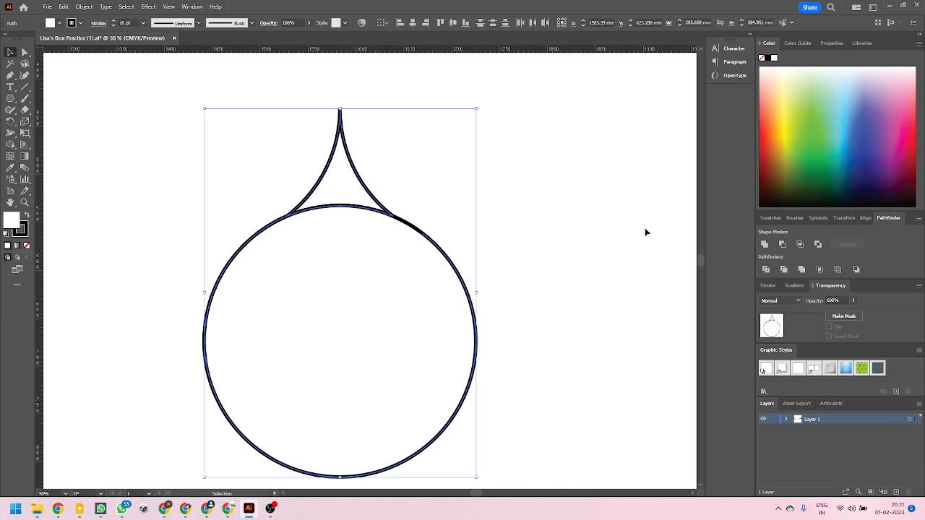
left_click(765, 246)
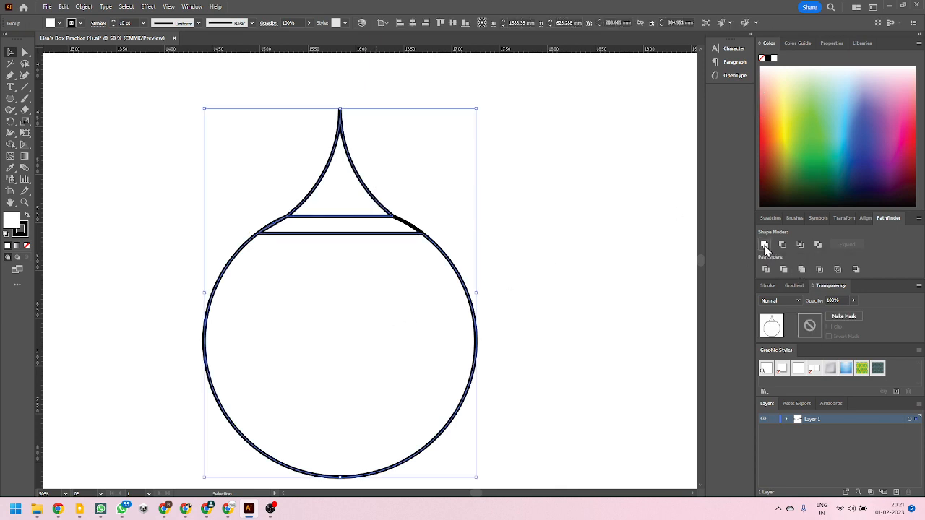
left_click(514, 225)
scroll(291, 262, "up", 3)
mouse_move(303, 245)
left_mouse_down()
mouse_move(309, 213)
mouse_move(265, 195)
mouse_move(266, 252)
mouse_move(238, 248)
left_mouse_up()
key("ctrl+z")
key("ctrl+z")
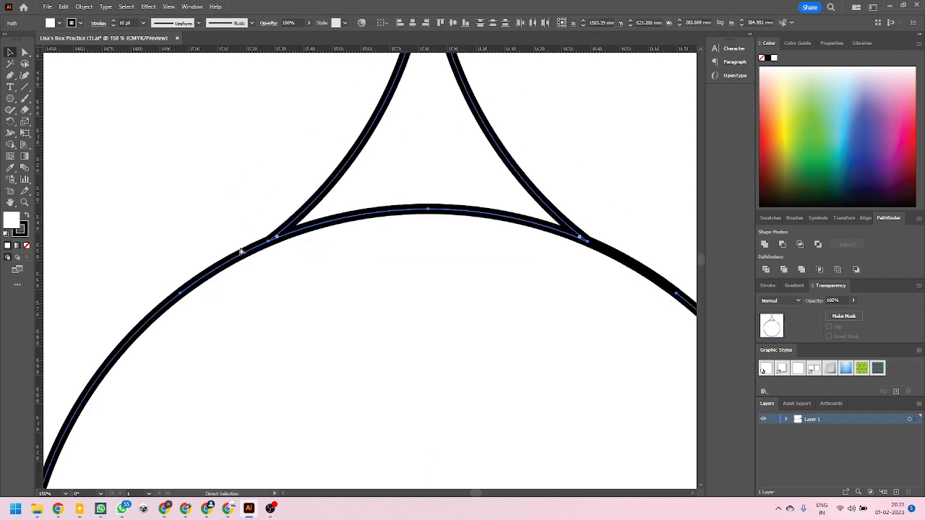
left_click(619, 199)
Move the gap shape up off the circle to test that it is separate, then undo the move
key("ctrl+minus")
key("ctrl+minus")
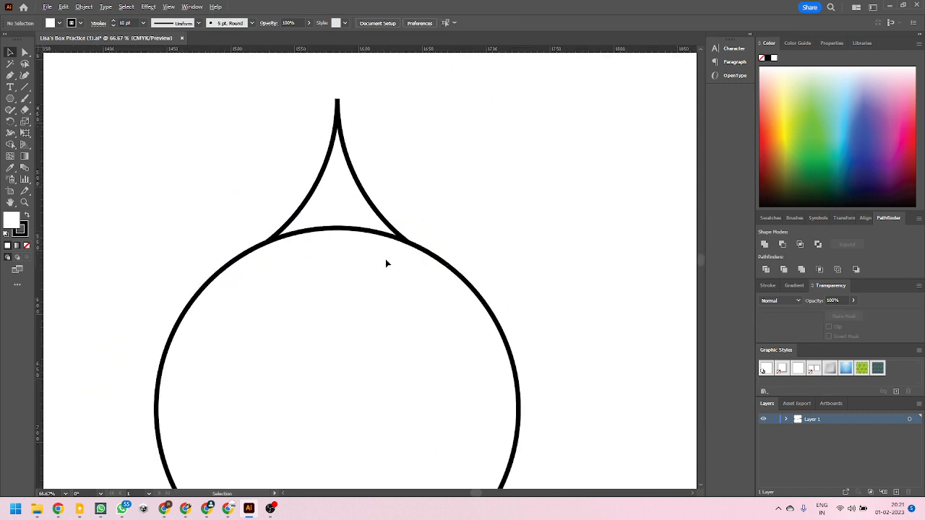
left_click_drag(370, 211, 367, 168)
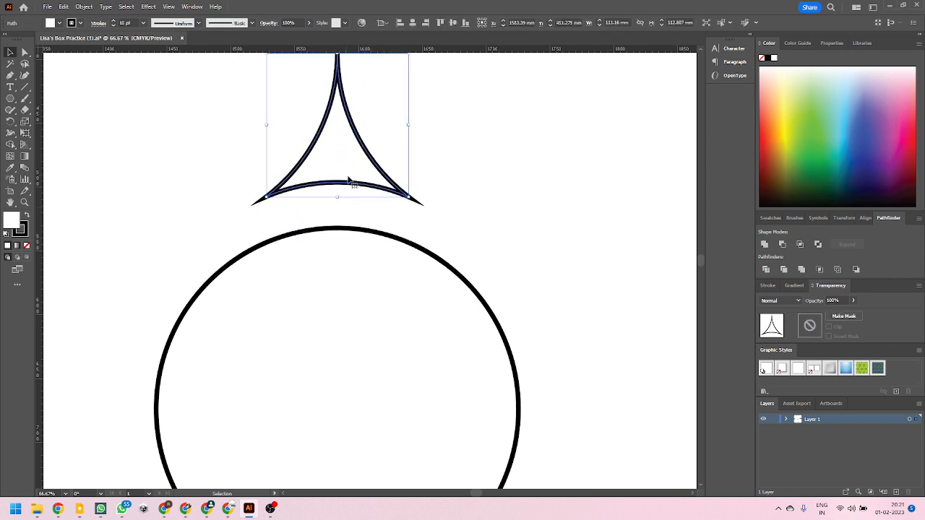
key("v")
key("ctrl+z")
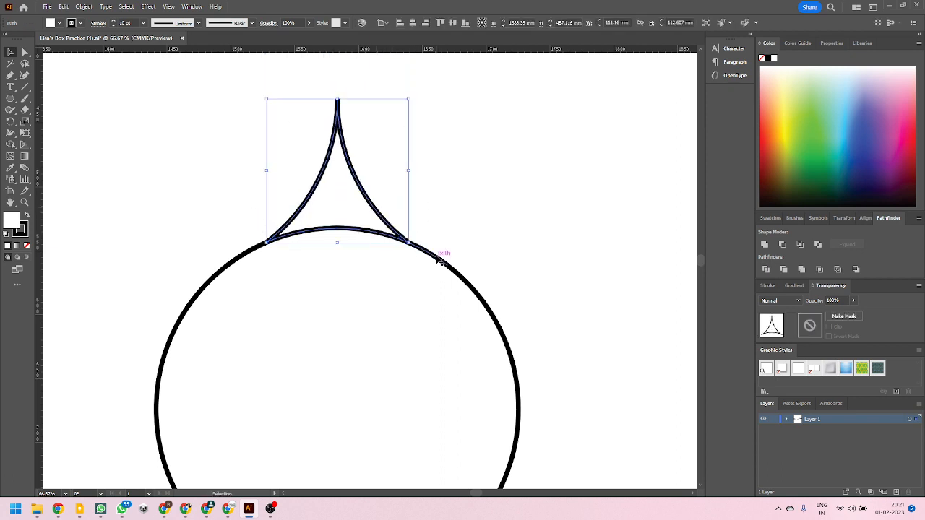
Pull out the duplicate short arc where the circle and gap shape meet on the right side, and delete it
left_click(443, 265)
key("ctrl+plus")
key("ctrl+plus")
key("ctrl+plus")
key("ctrl+plus")
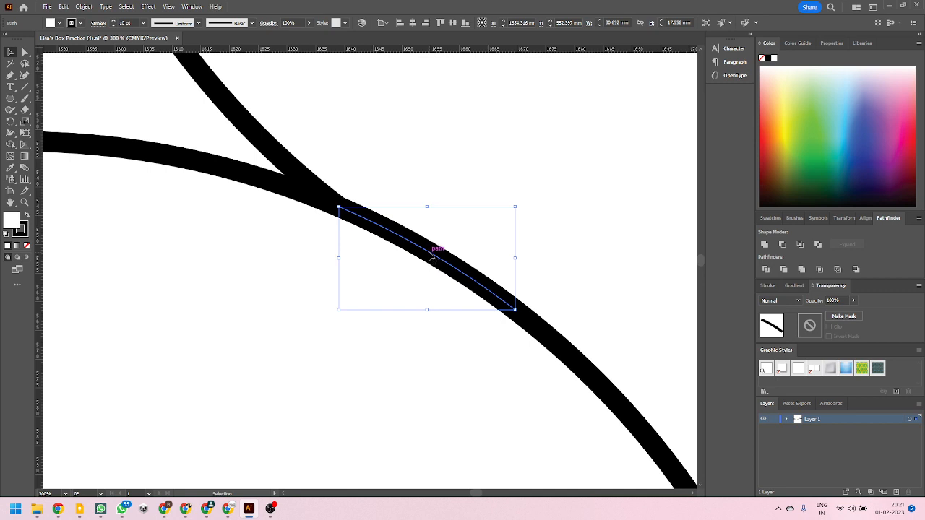
left_click_drag(434, 259, 486, 182)
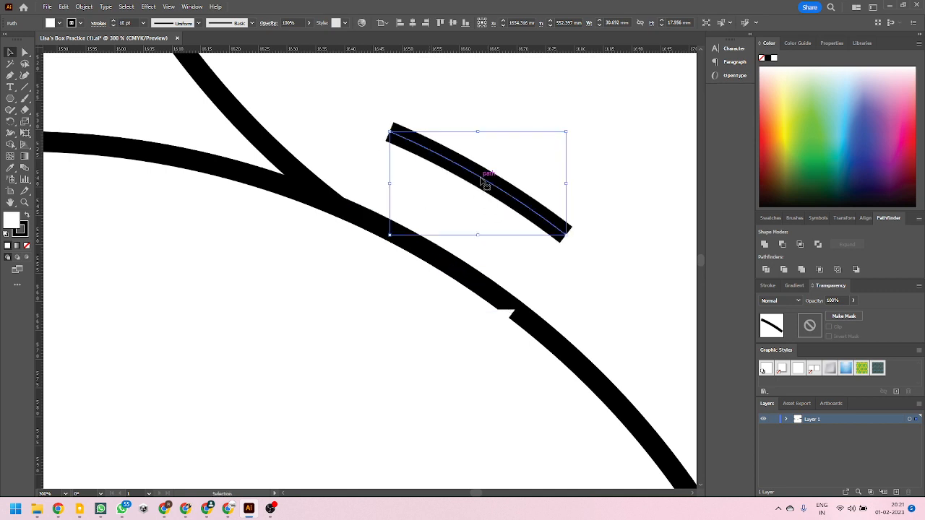
left_click(514, 313)
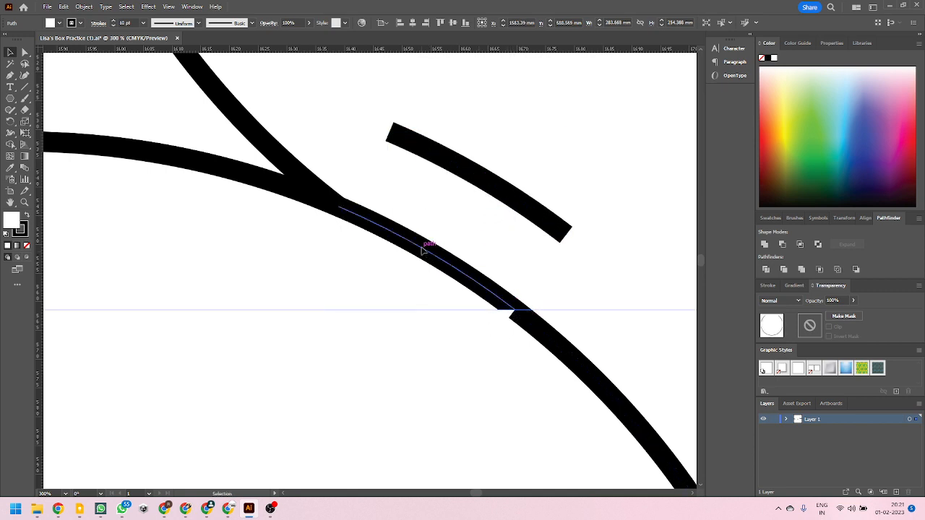
left_click(309, 202)
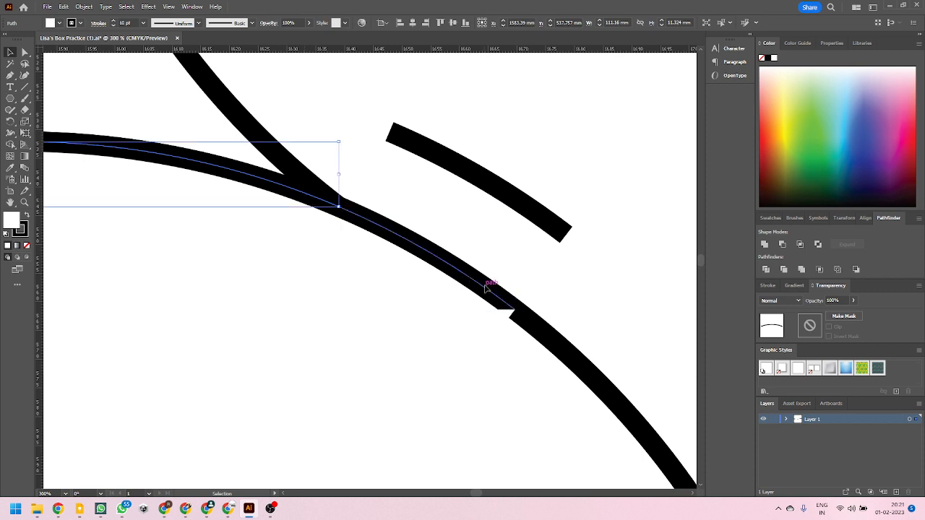
left_click(508, 195)
key("Delete")
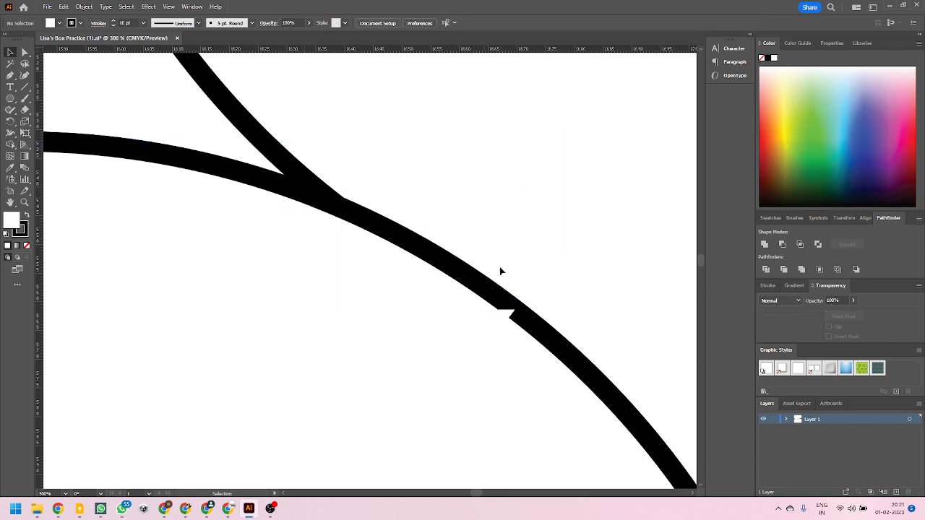
Pull out the matching duplicate arc on the circle's left side and delete it
scroll(576, 344, "down", 2, "alt")
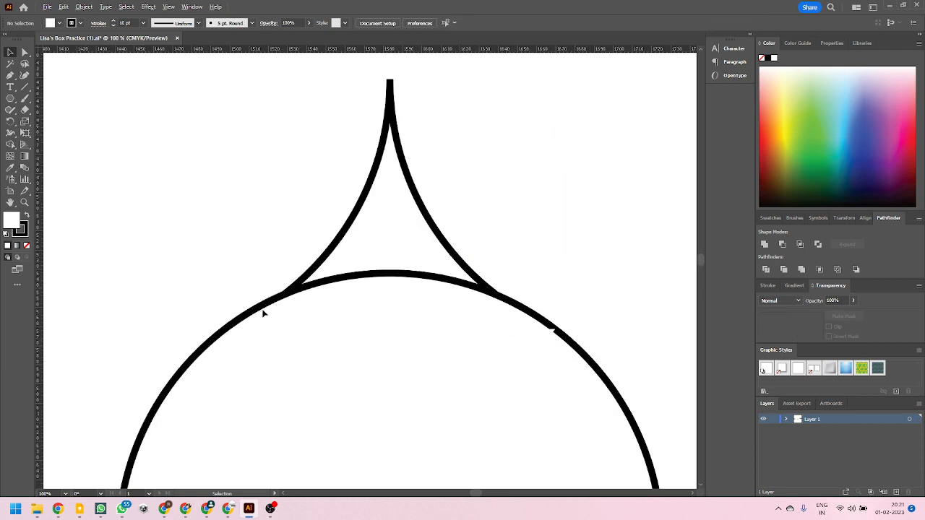
scroll(267, 303, "up", 2, "alt")
left_click_drag(258, 306, 216, 257)
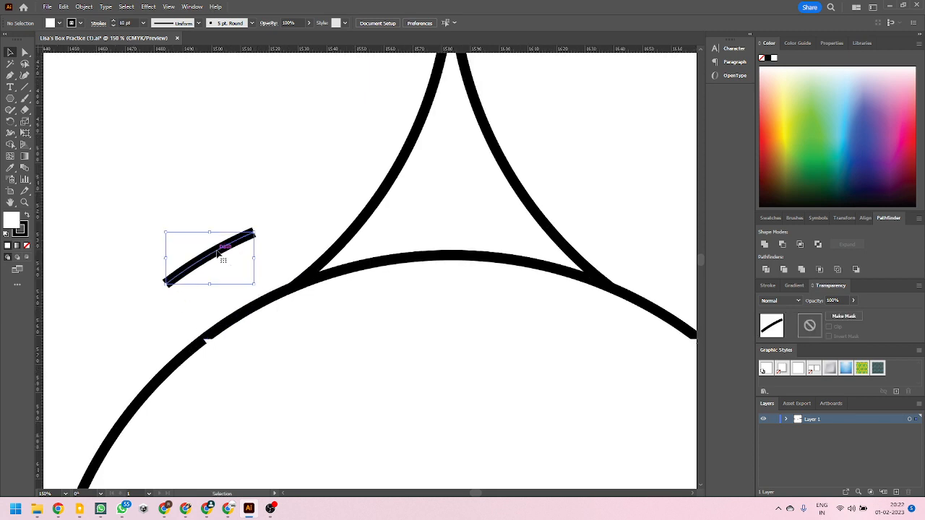
key("Delete")
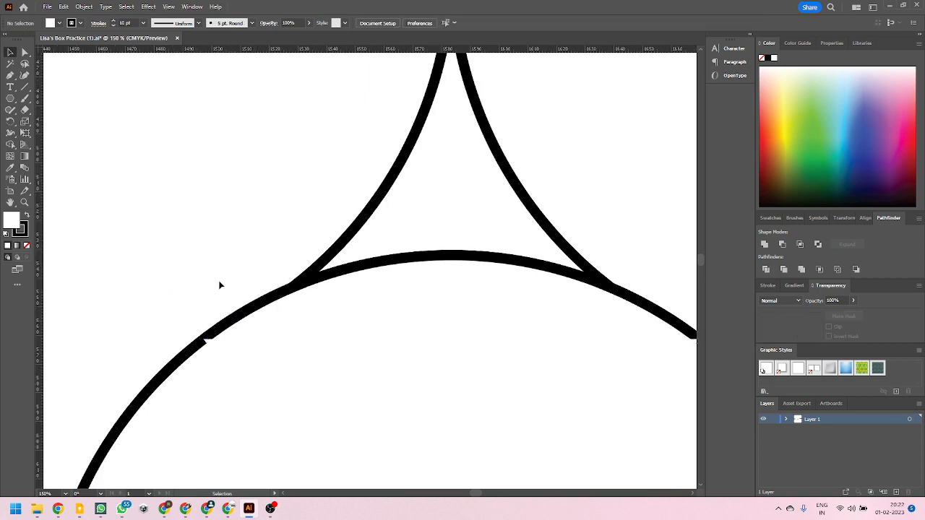
Select the circle's large lower arc with the short arcs at both its ends, and join them into one open path
scroll(221, 285, "down", 2, "alt")
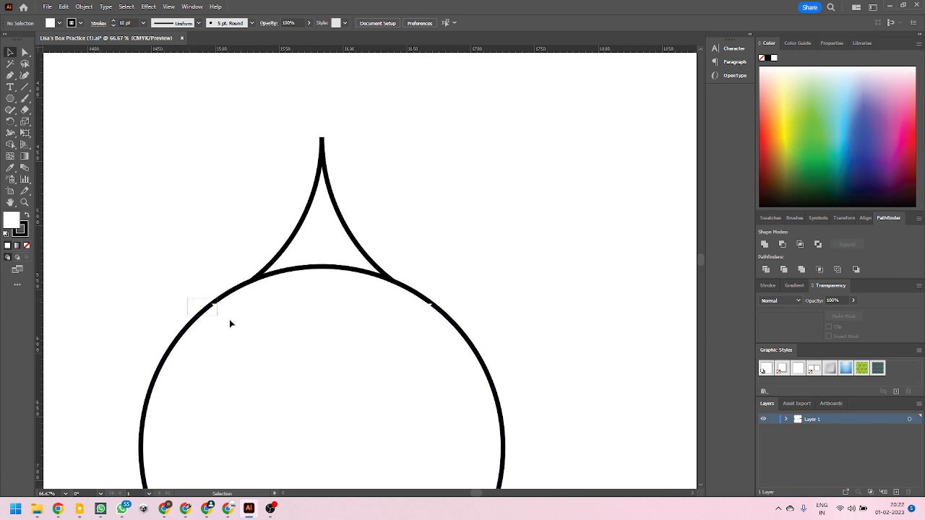
left_click_drag(230, 324, 489, 374)
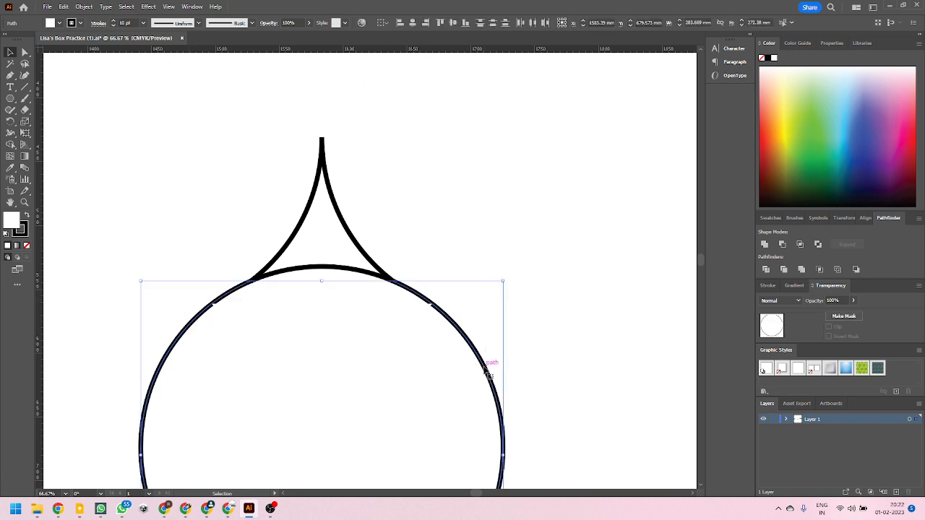
key("a")
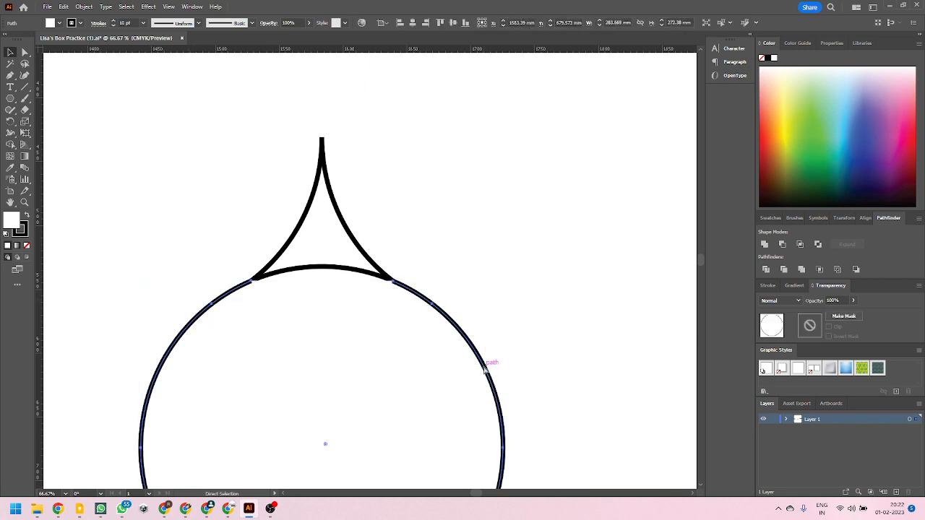
key("v")
Select the arc beneath the gap shape together with the circle's open path, and join them into a closed circle
scroll(304, 281, "up", 2)
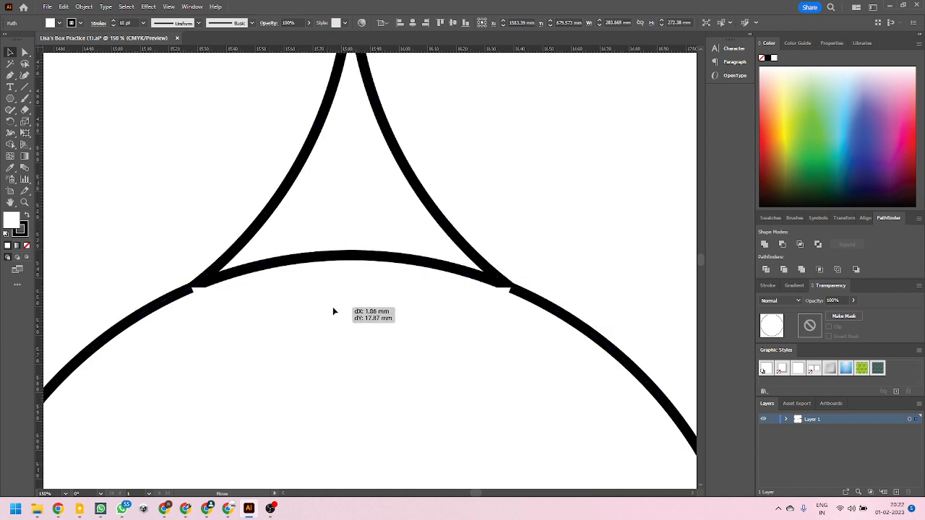
left_click_drag(333, 312, 324, 268)
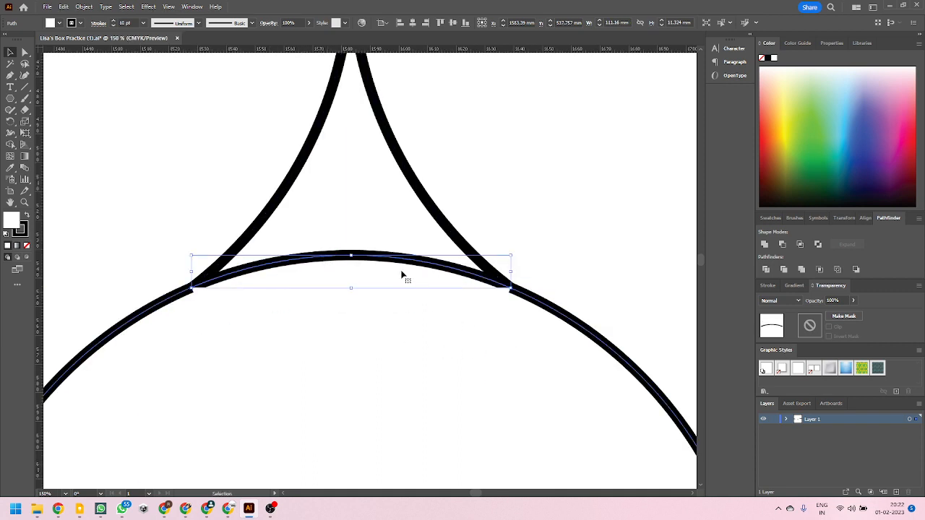
left_click(578, 320, "shift")
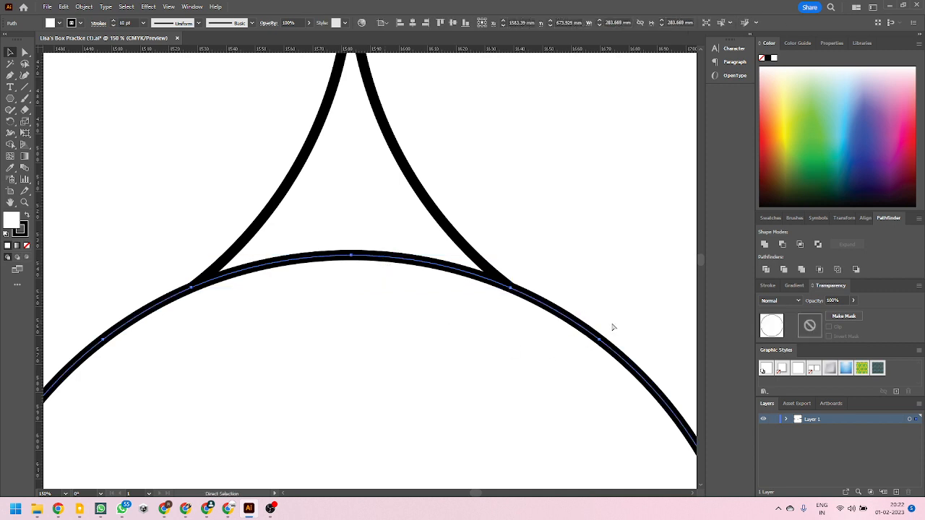
Try moving the circle and the gap shape separately, undoing each move
scroll(410, 266, "down", 2)
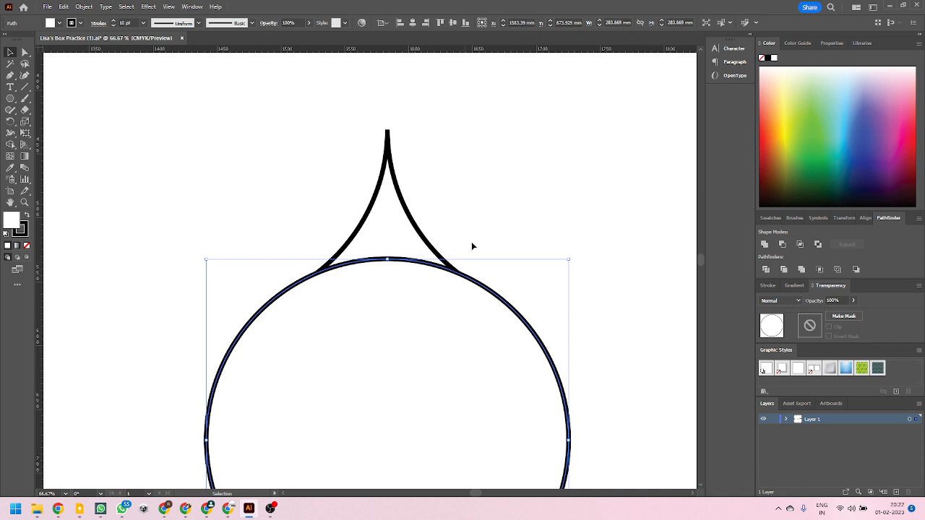
left_click(463, 245)
left_click_drag(418, 264, 428, 295)
key("ctrl+z")
left_click_drag(406, 202, 411, 177)
key("ctrl+z")
Select the circle and the gap shape together, unite them into one drop-shaped outline, and deselect it
left_click_drag(227, 150, 545, 437)
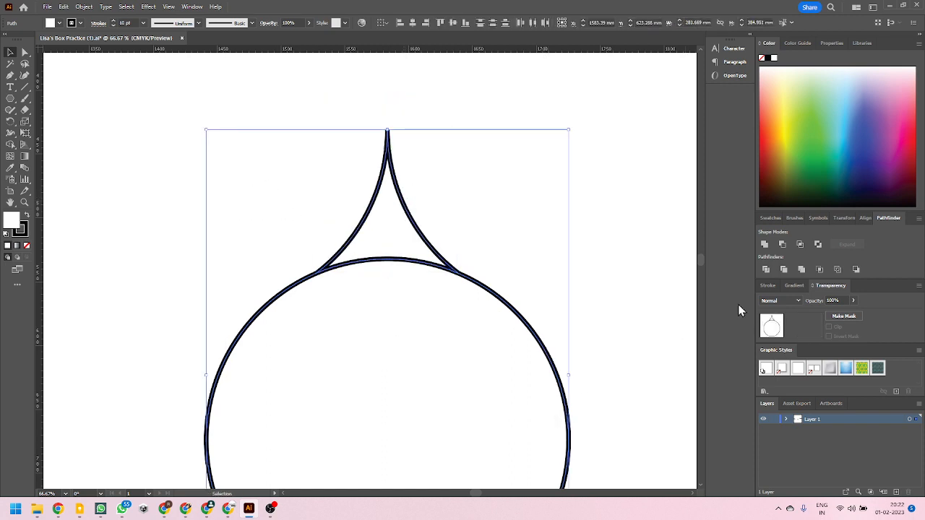
left_click(766, 243)
left_click(579, 291)
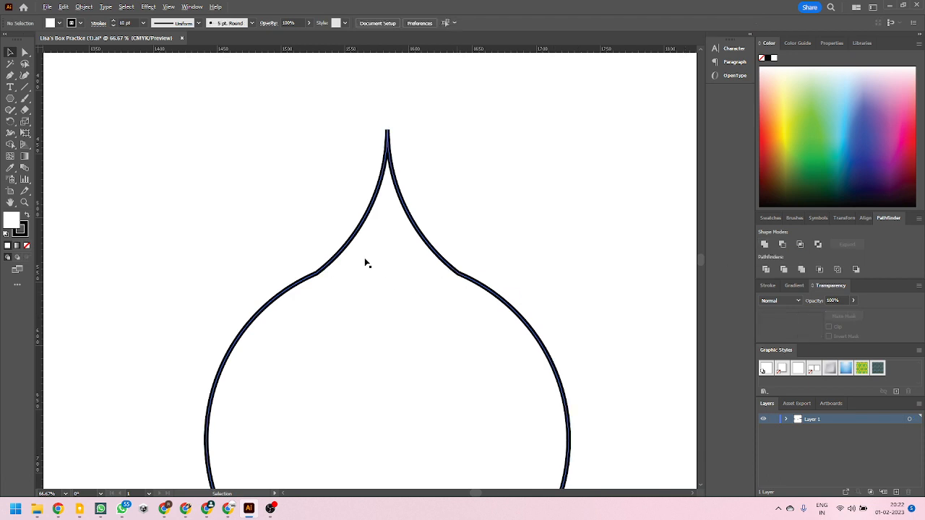
scroll(365, 261, "down", 3)
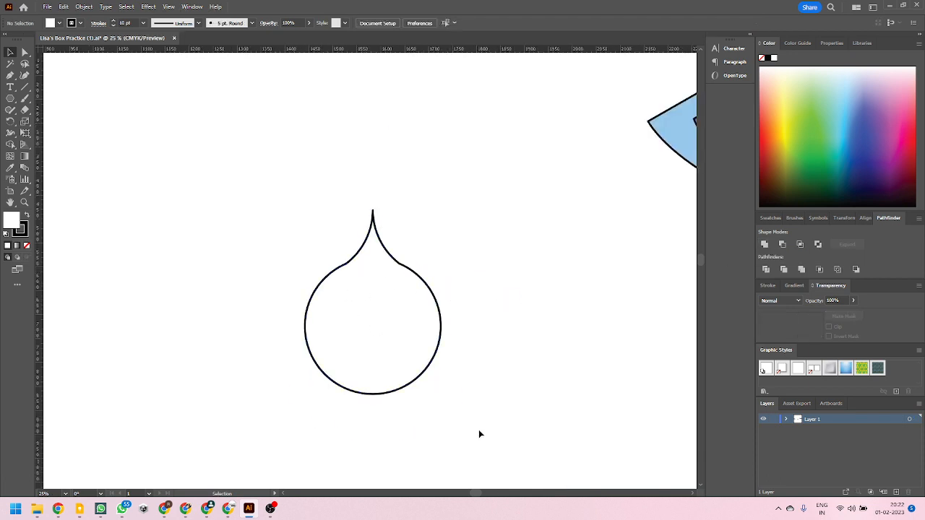
scroll(476, 335, "down", 2)
scroll(477, 335, "up", 2)
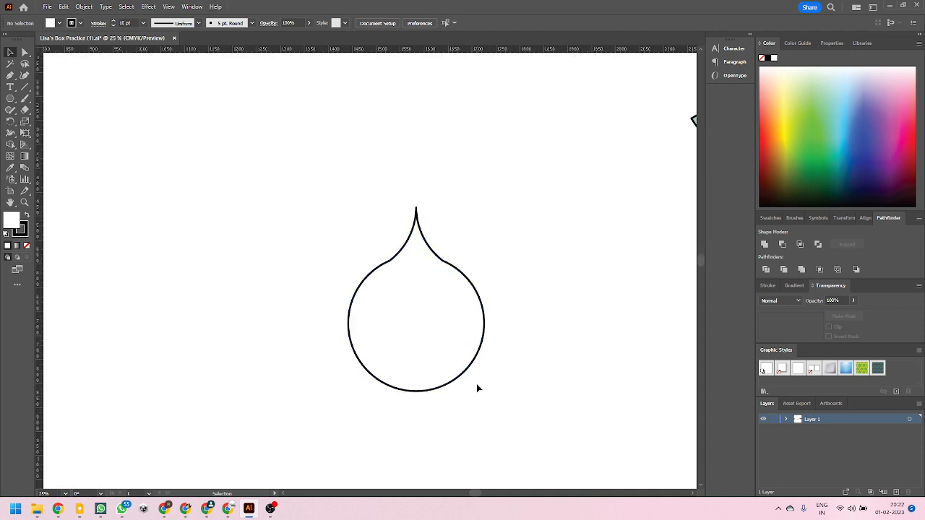
Round the two inward corners where the drop's pointed neck meets the circle equally, up to the maximum radius, and deselect the shape
scroll(430, 267, "up", 4)
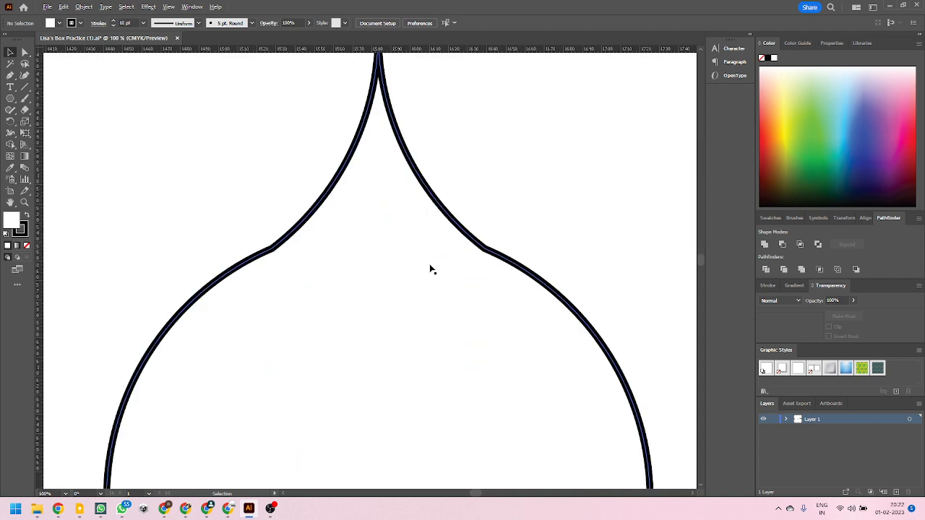
scroll(287, 243, "up", 2)
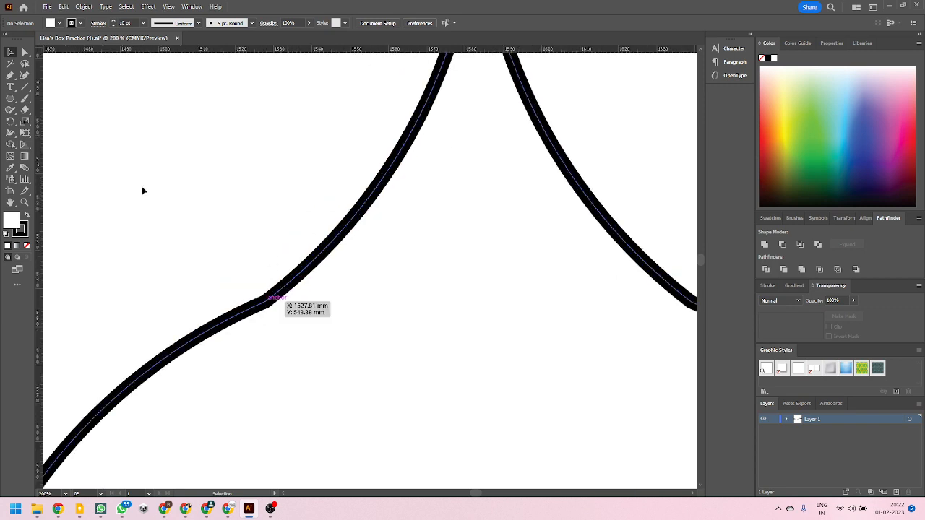
left_click(24, 52)
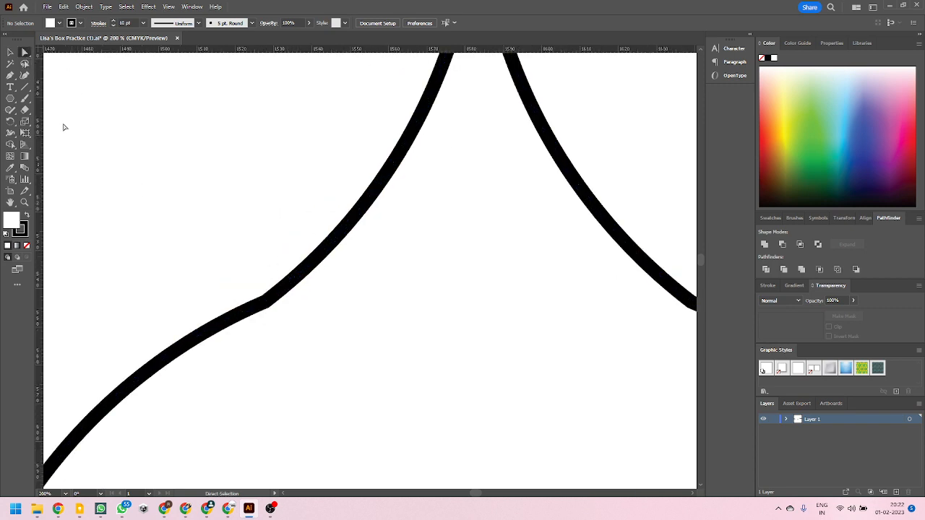
left_click(270, 307)
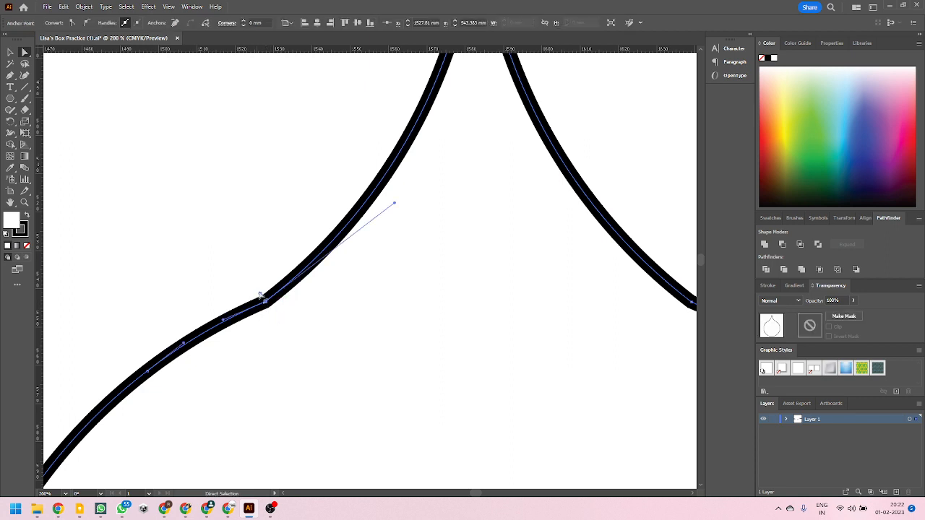
key("ctrl+minus")
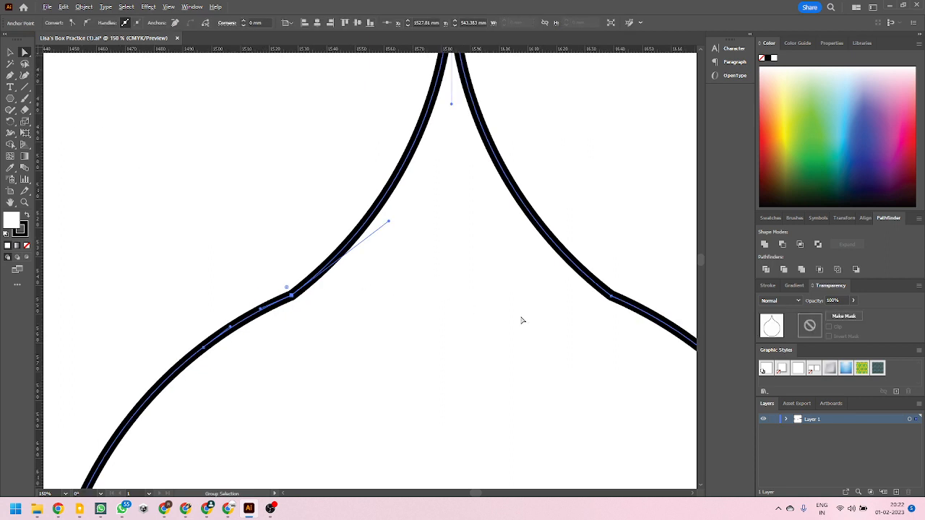
left_click(611, 297)
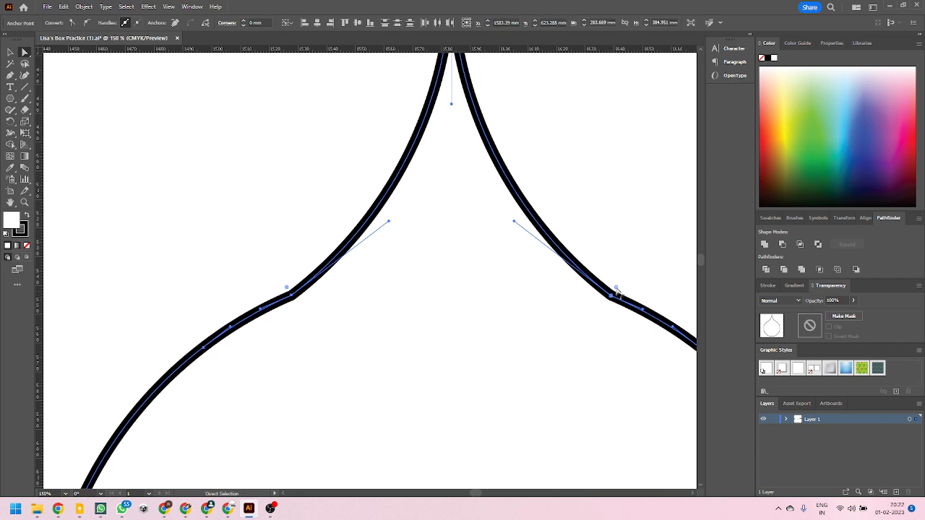
left_click_drag(617, 290, 621, 9)
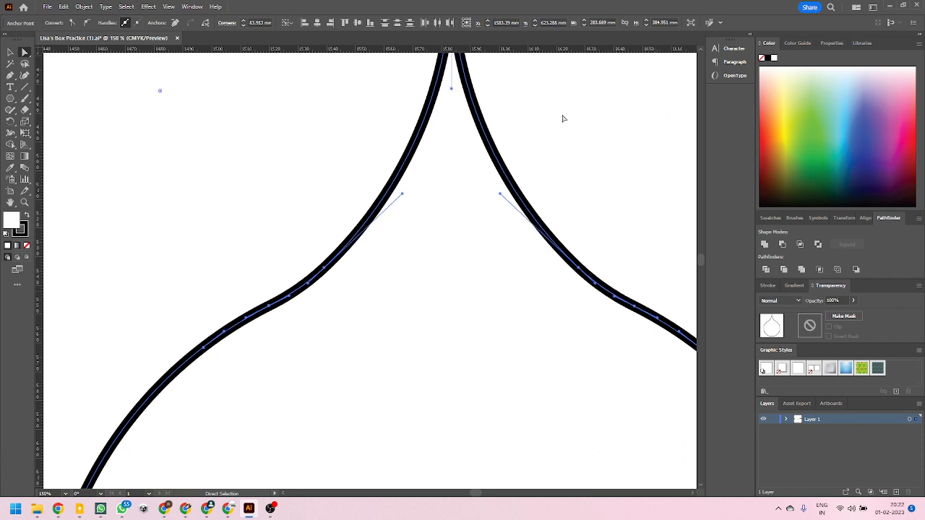
scroll(395, 245, "down", 3)
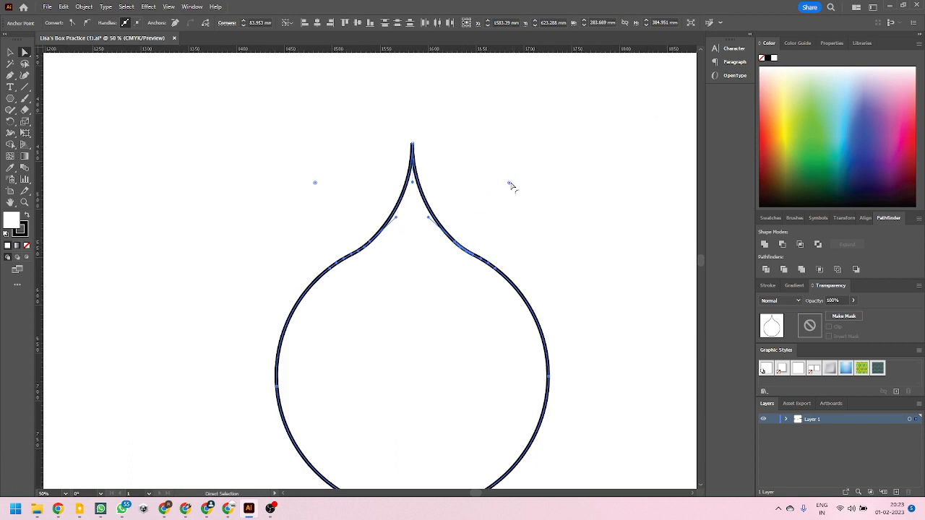
left_click_drag(511, 186, 540, 44)
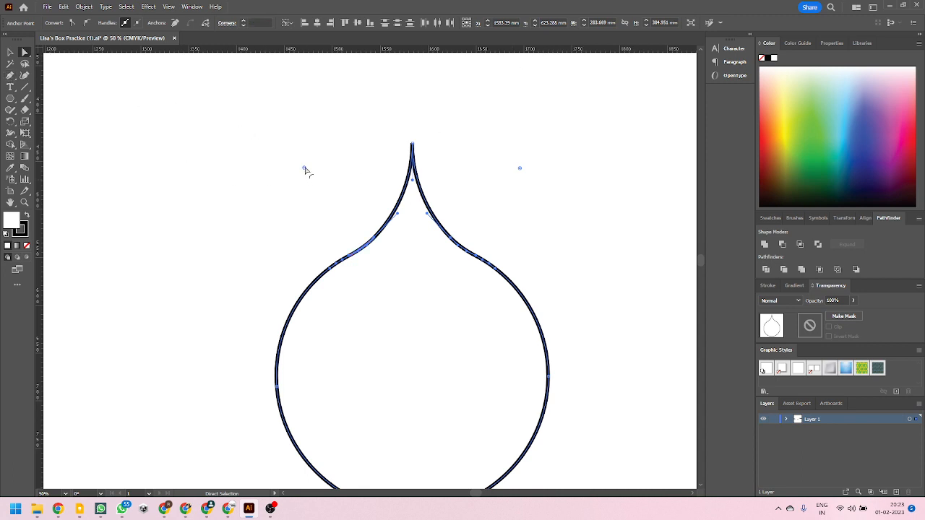
left_click(16, 56)
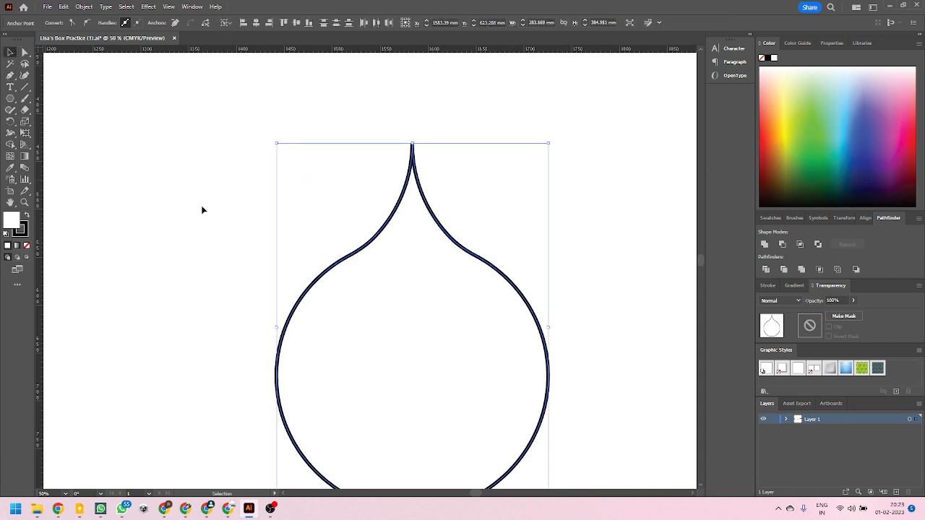
left_click(202, 207)
scroll(397, 245, "up", 3)
scroll(275, 249, "down", 4)
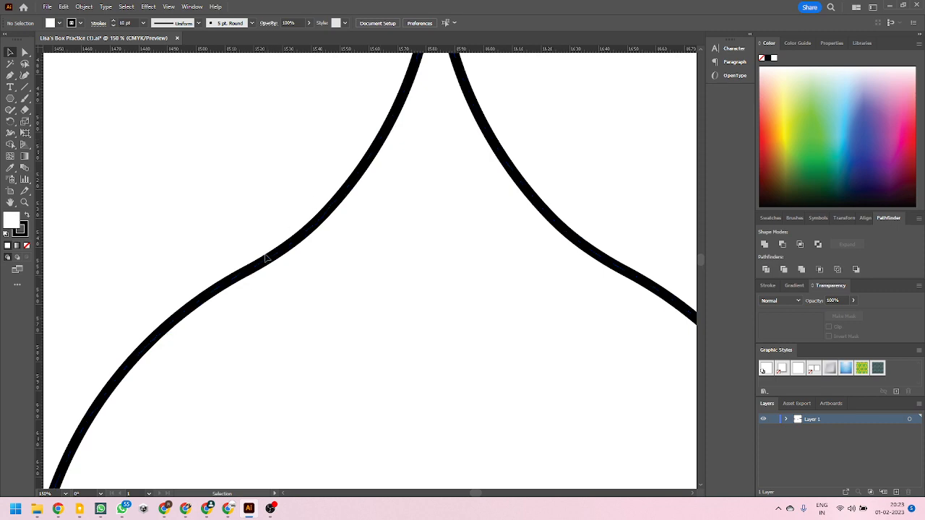
scroll(330, 268, "down", 3)
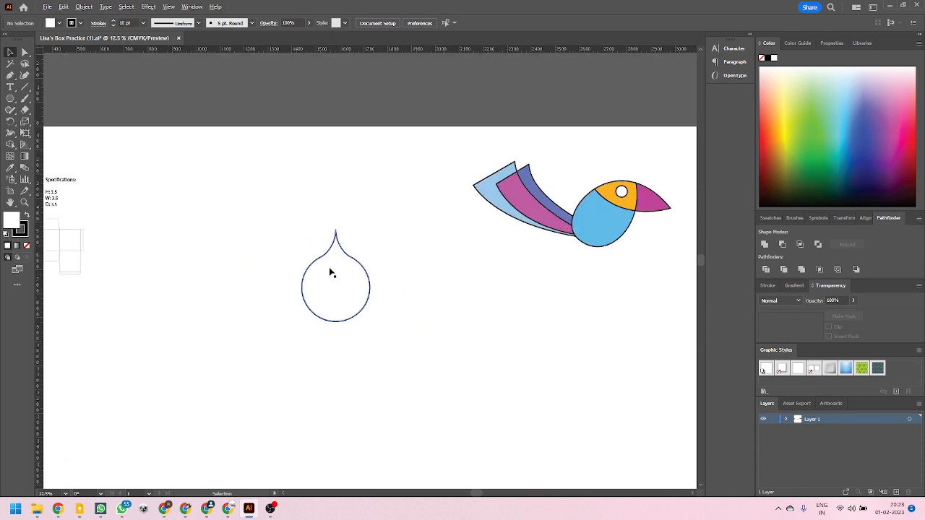
scroll(337, 283, "up", 1)
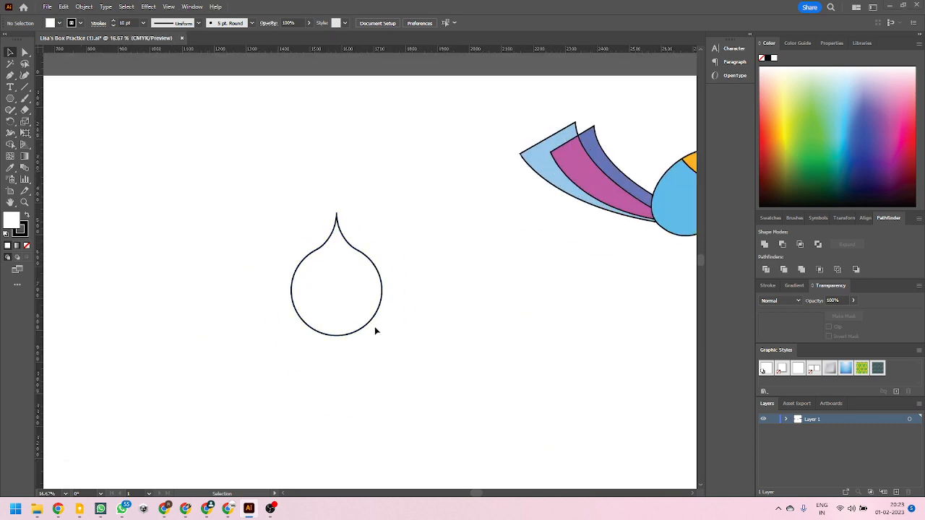
Switch to Gmail in Chrome and close the bird image preview to view the email's attached .ai file
key("alt+Tab")
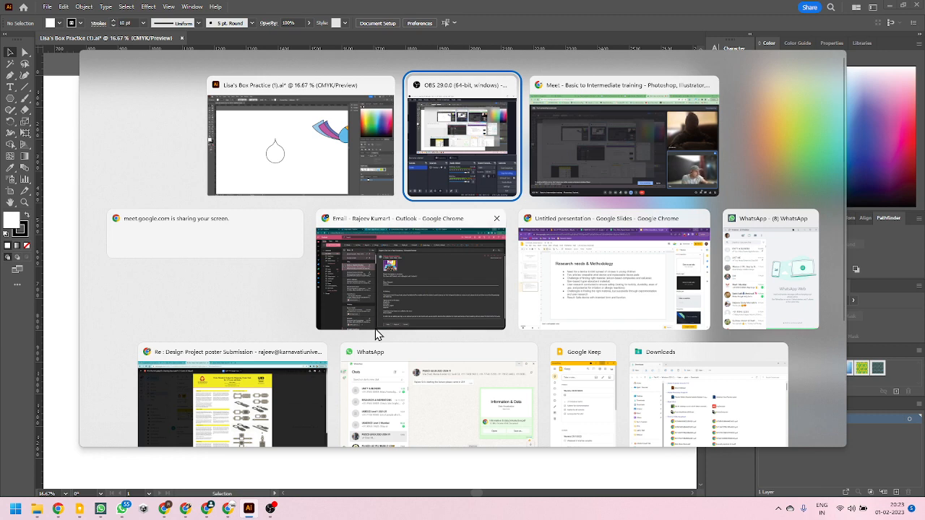
key("alt+Tab")
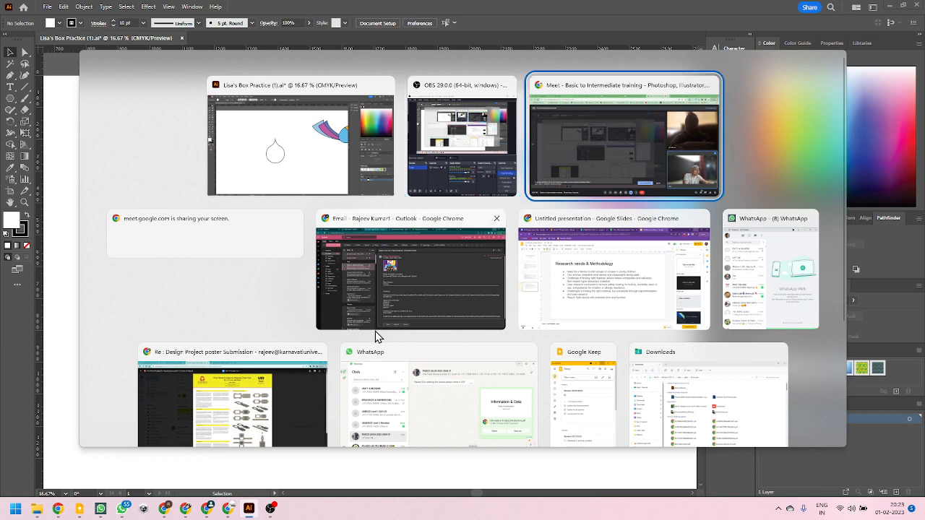
left_click(737, 8)
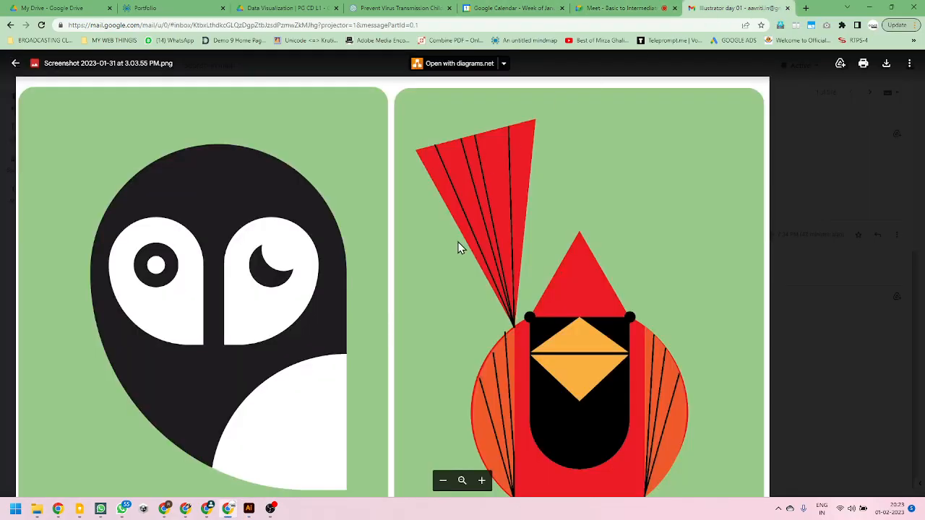
left_click(811, 143)
mouse_move(245, 328)
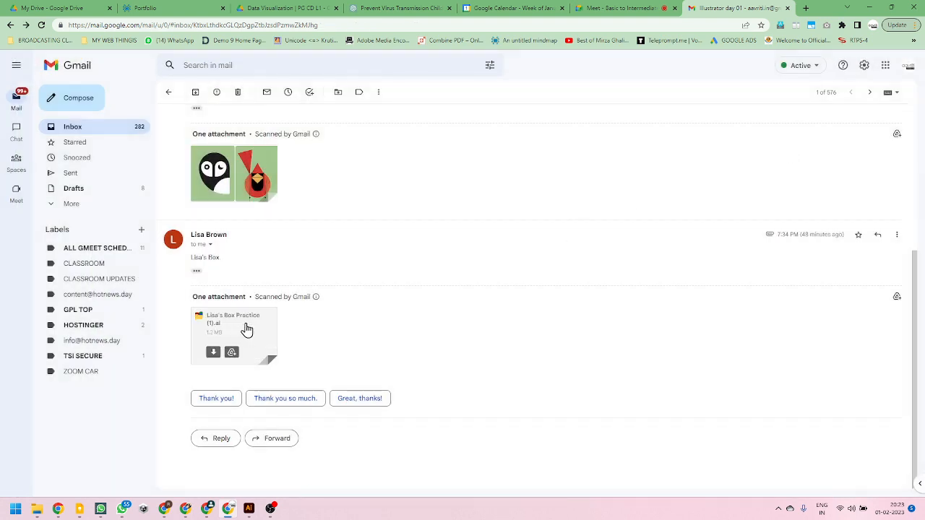
Return to Illustrator and examine the box dieline, closely inspecting the corner where the second lower flap meets the adjoining bottom panel
key("alt+Tab")
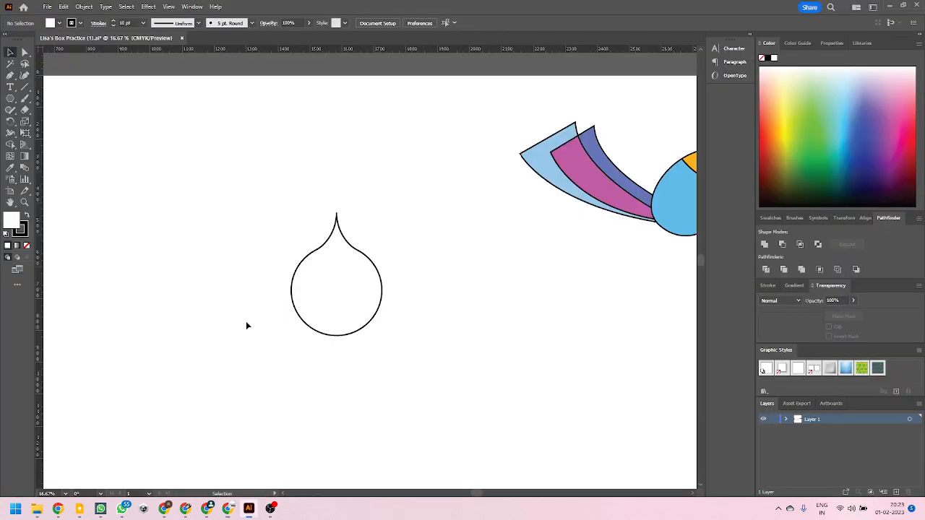
scroll(387, 338, "down", 2)
scroll(203, 271, "up", 4)
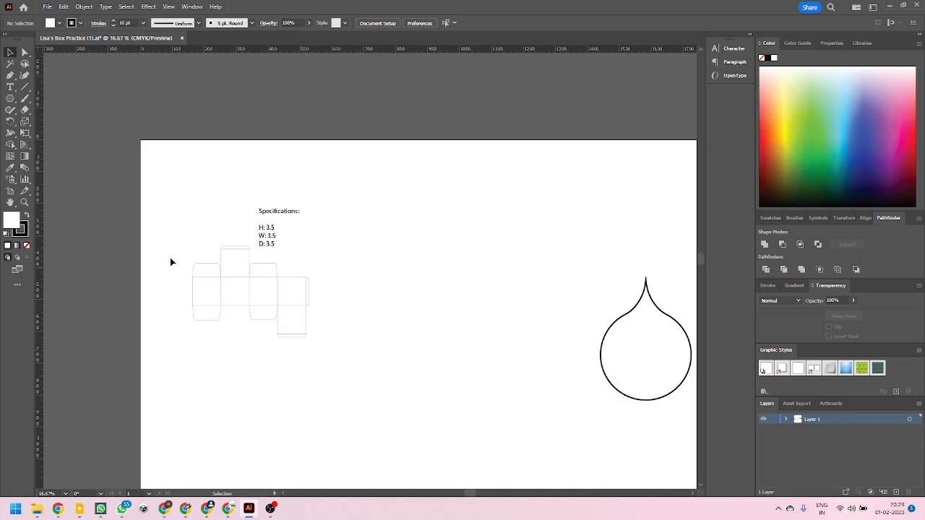
scroll(219, 352, "up", 2)
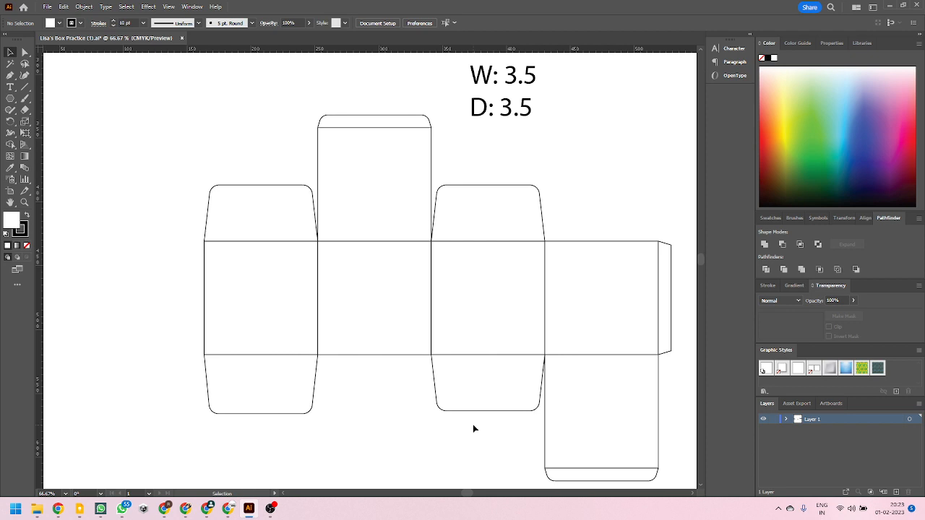
scroll(318, 379, "up", 3)
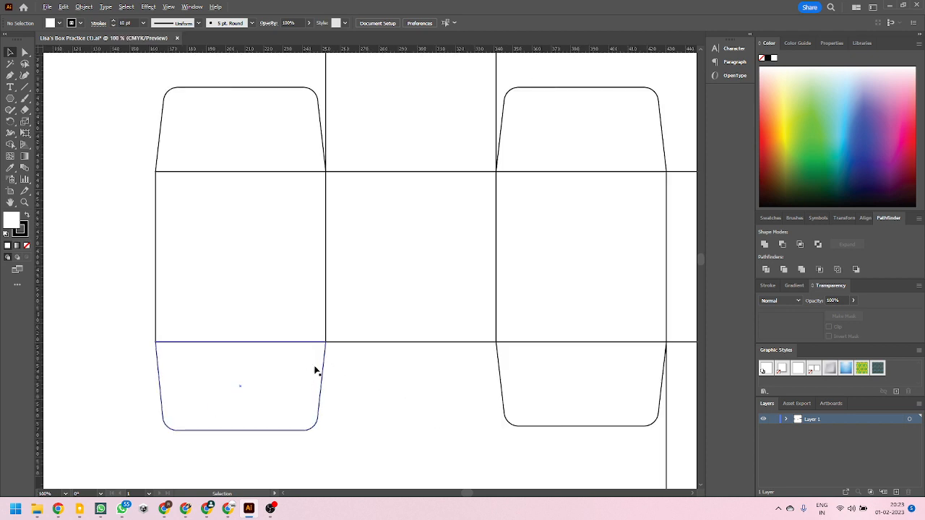
scroll(203, 355, "down", 5)
scroll(454, 365, "up", 5)
scroll(453, 365, "up", 2)
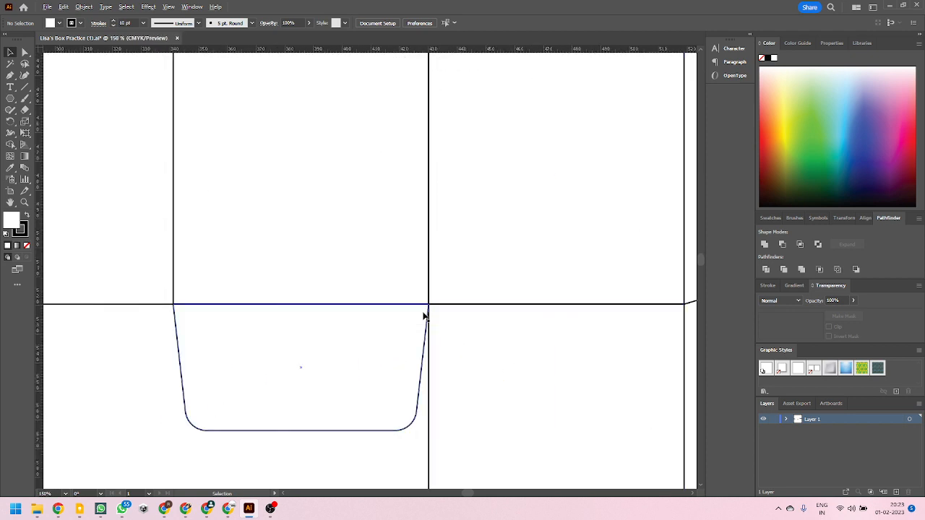
scroll(439, 325, "up", 3)
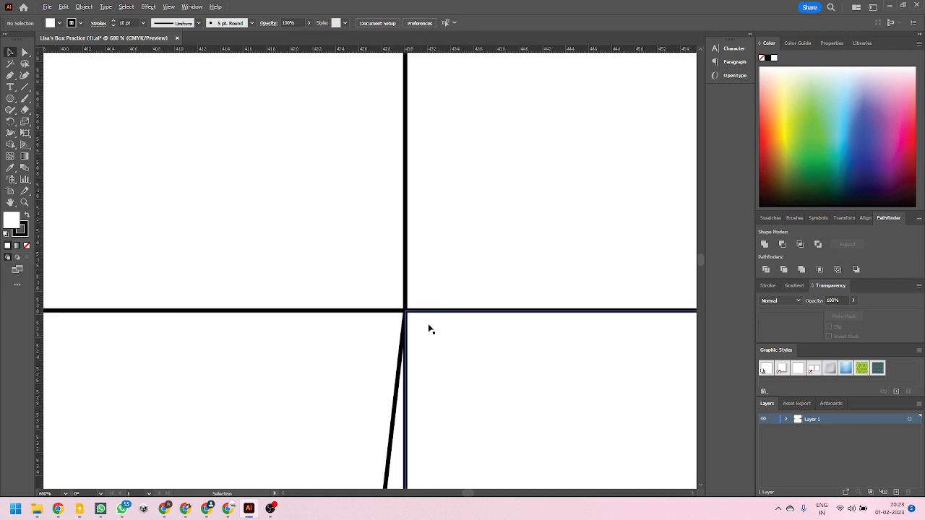
scroll(427, 325, "up", 3)
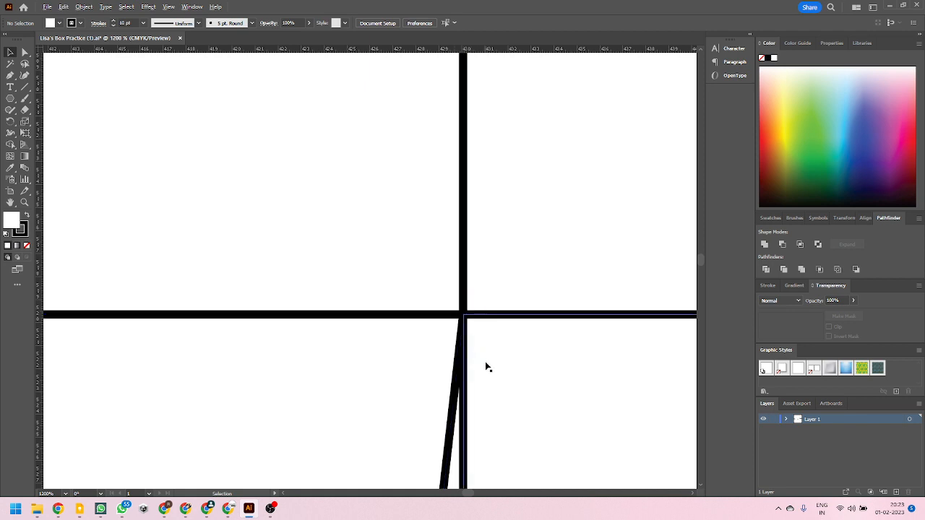
scroll(487, 367, "down", 8)
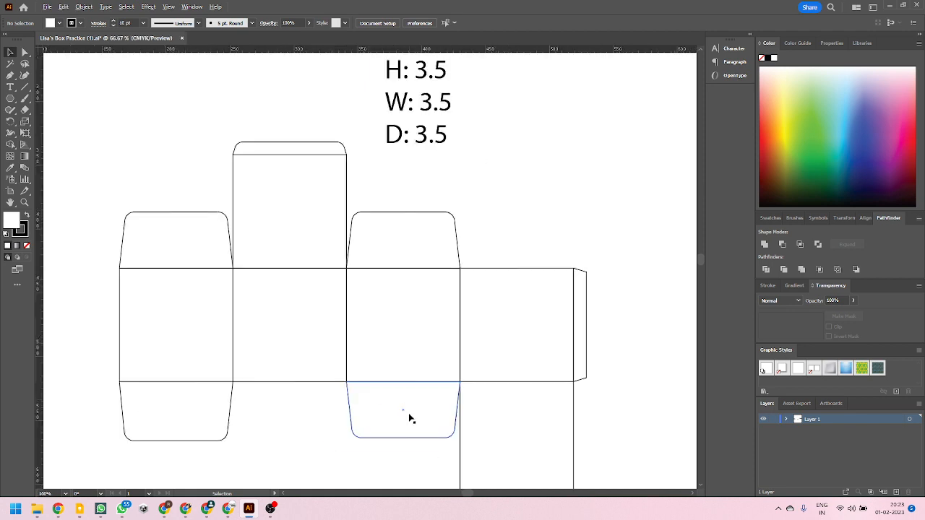
Compare the lower corners of the box dieline where the tapered flaps meet the square panels
scroll(409, 416, "down", 1)
scroll(282, 416, "up", 5)
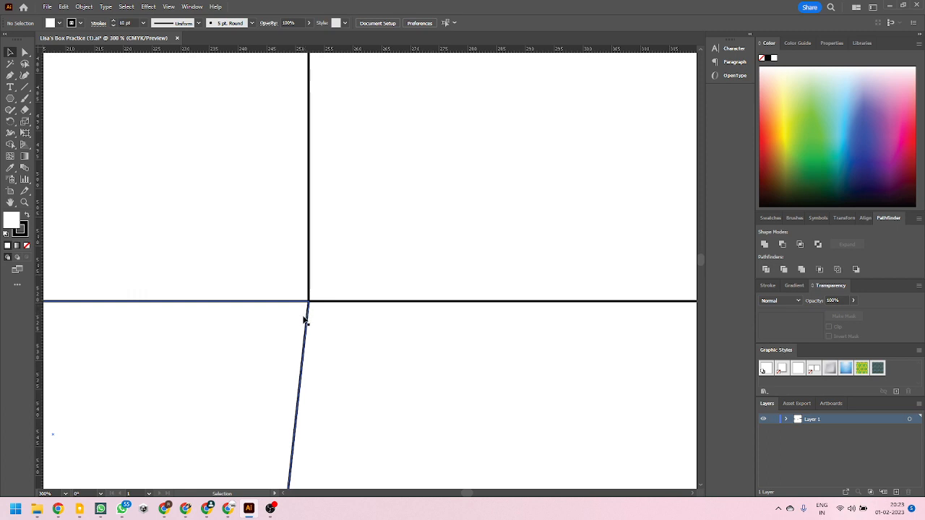
scroll(304, 320, "down", 3)
scroll(513, 347, "up", 3)
scroll(508, 339, "down", 1)
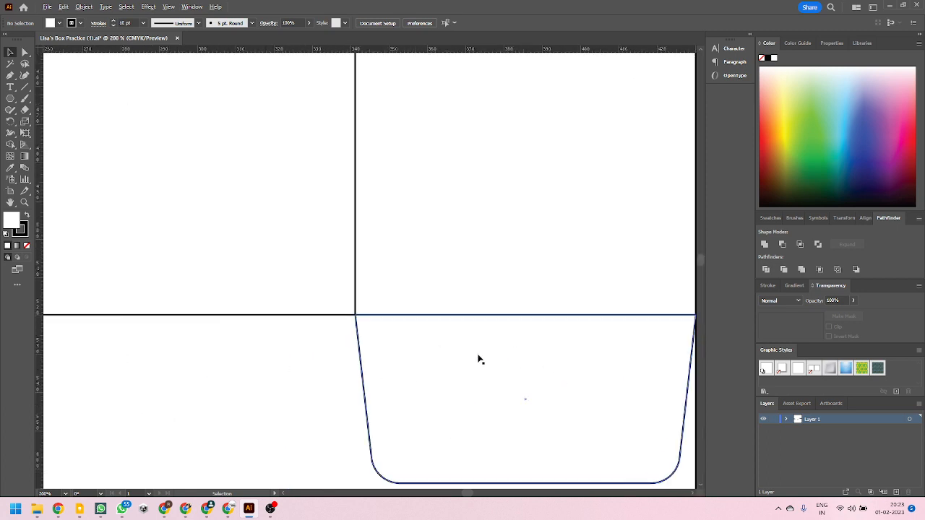
scroll(480, 359, "down", 3)
scroll(496, 337, "up", 4)
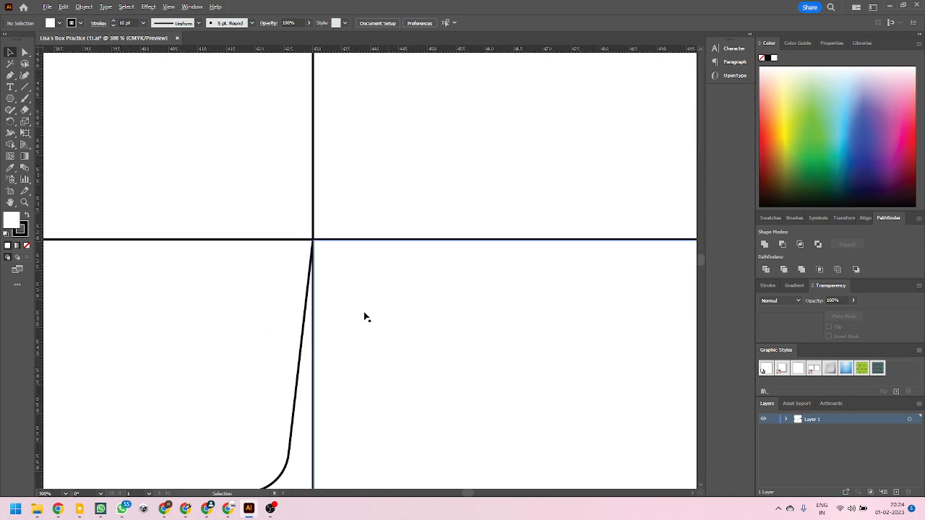
scroll(334, 300, "down", 2)
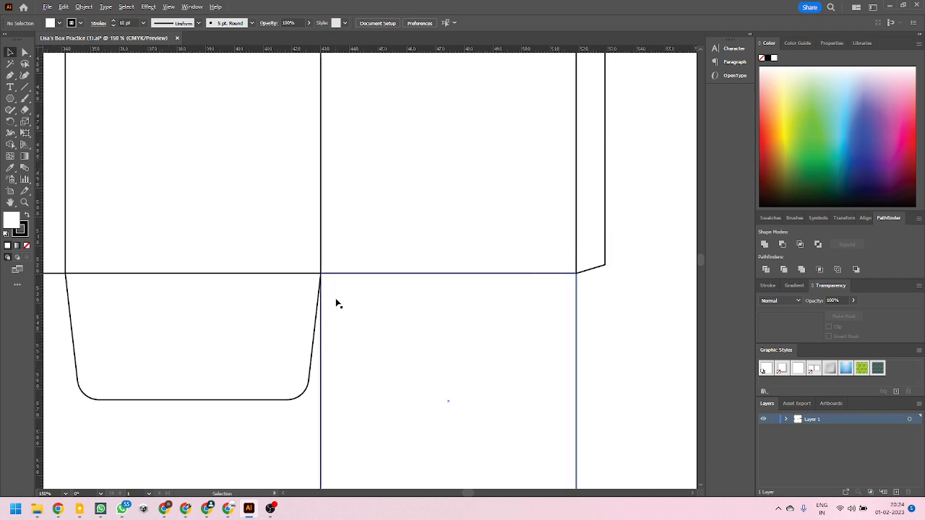
scroll(330, 315, "up", 2)
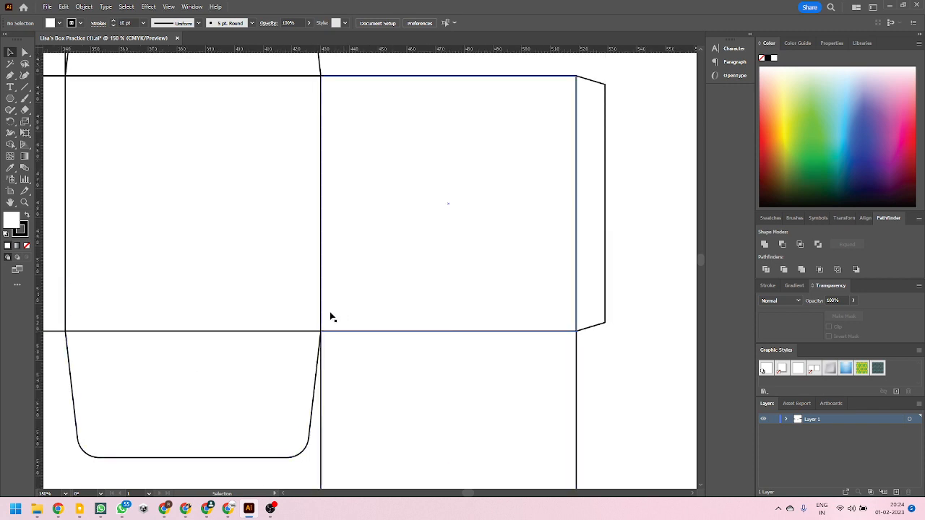
Try to add an anchor point with the Pen tool low on the left slanted edge of the second upper flap
scroll(496, 424, "down", 4)
scroll(462, 364, "up", 6)
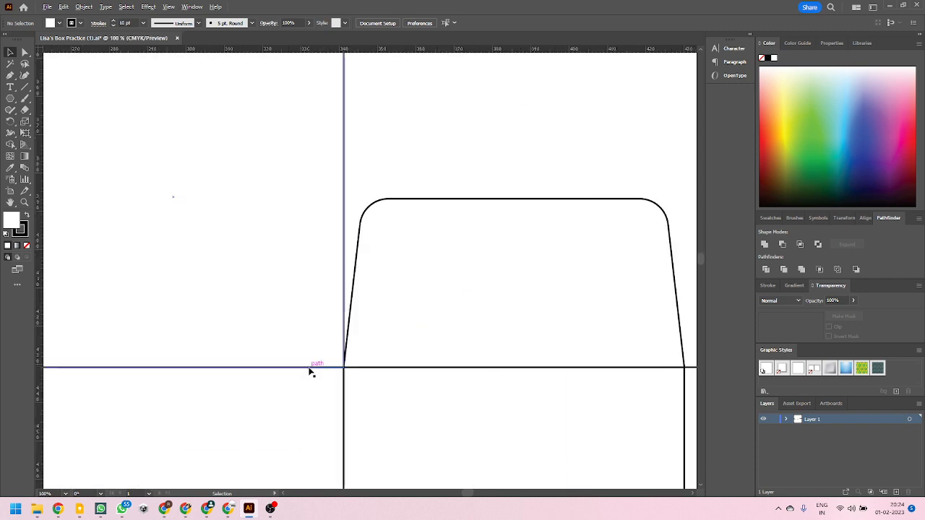
scroll(310, 372, "up", 1)
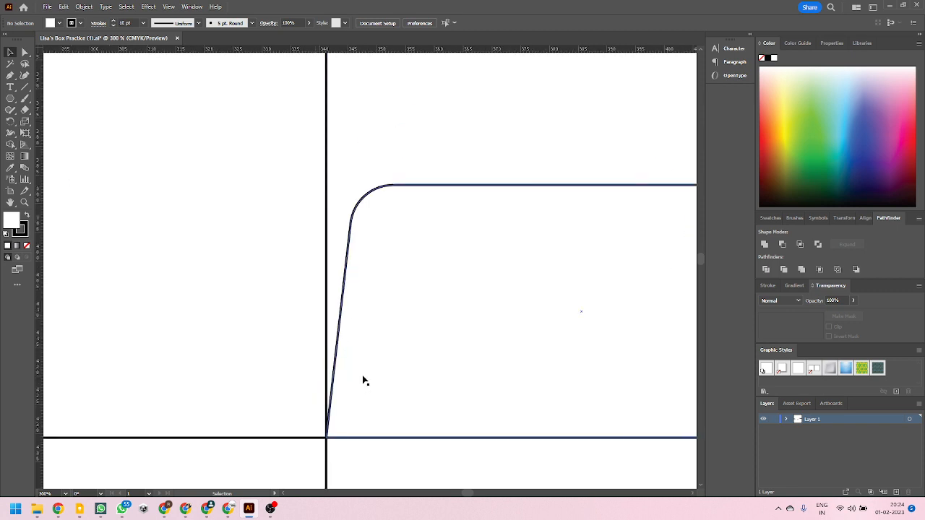
left_click(81, 210)
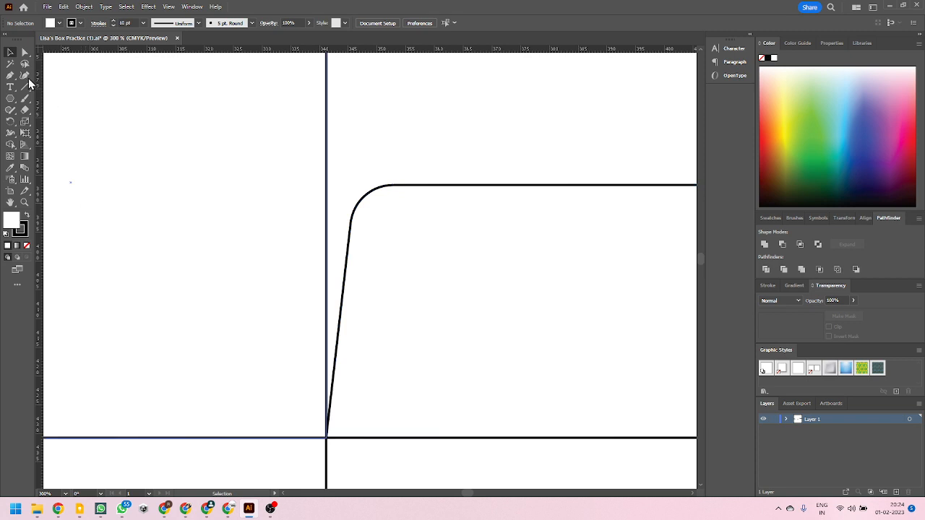
key("shift+c")
key("p")
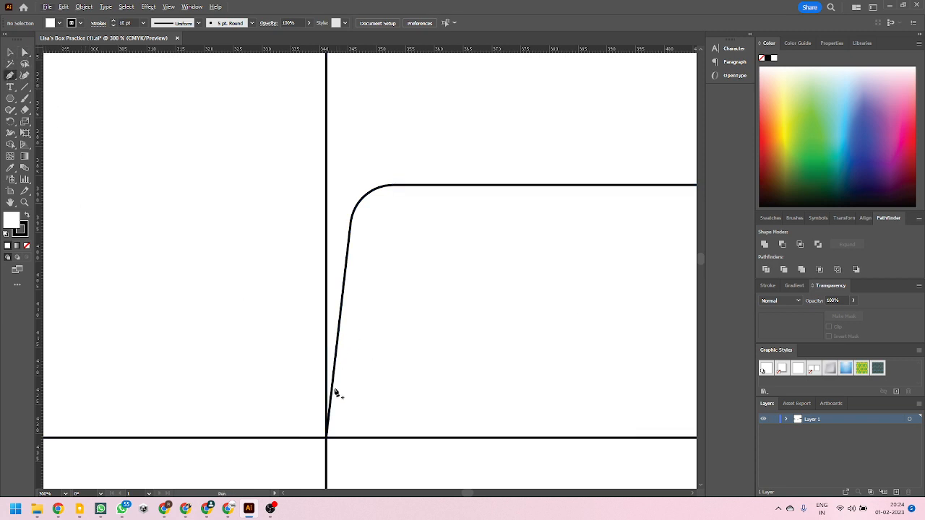
left_click(332, 391)
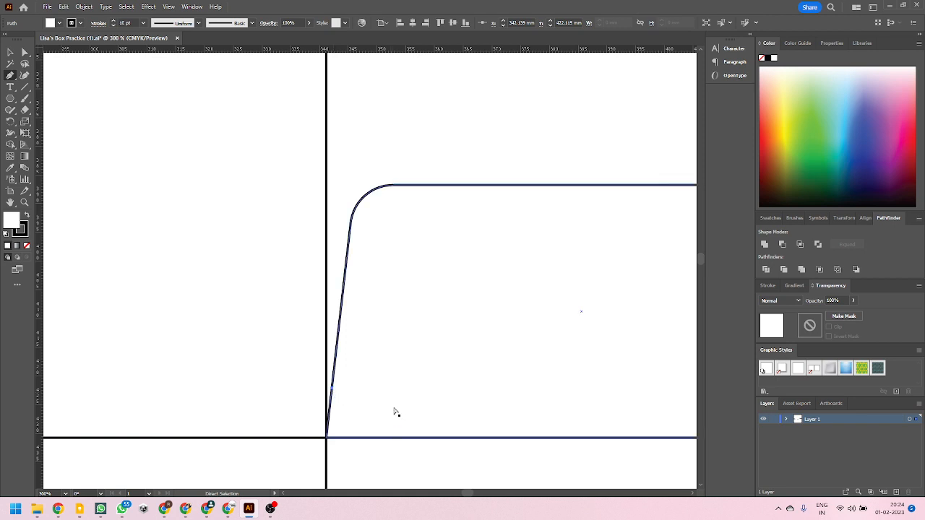
key("ctrl+shift+a")
left_click(10, 52)
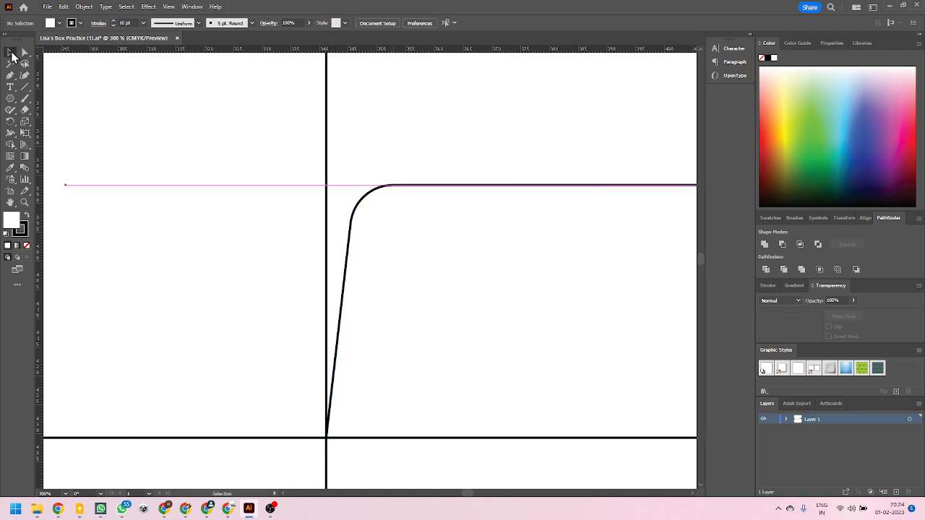
Isolate the second upper flap and add an anchor point low on its left slanted edge, just above the base
double_click(341, 343)
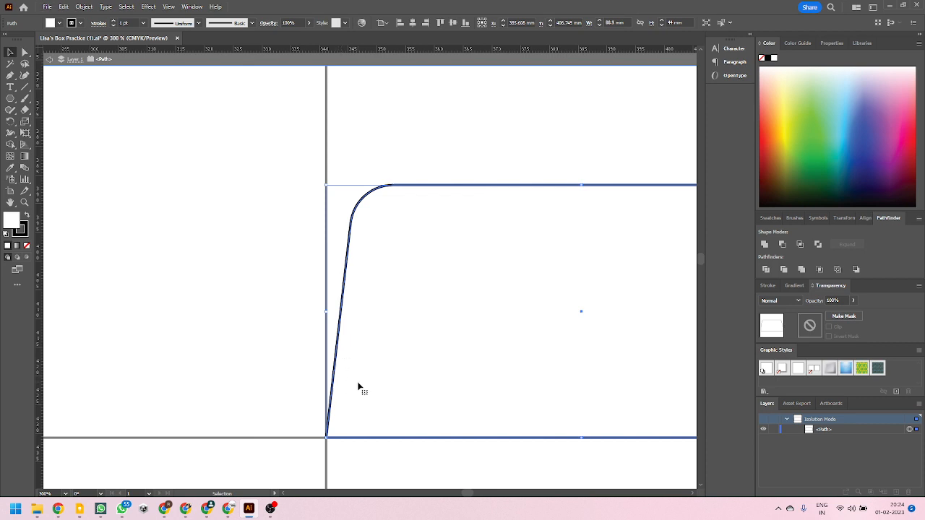
left_click(10, 74)
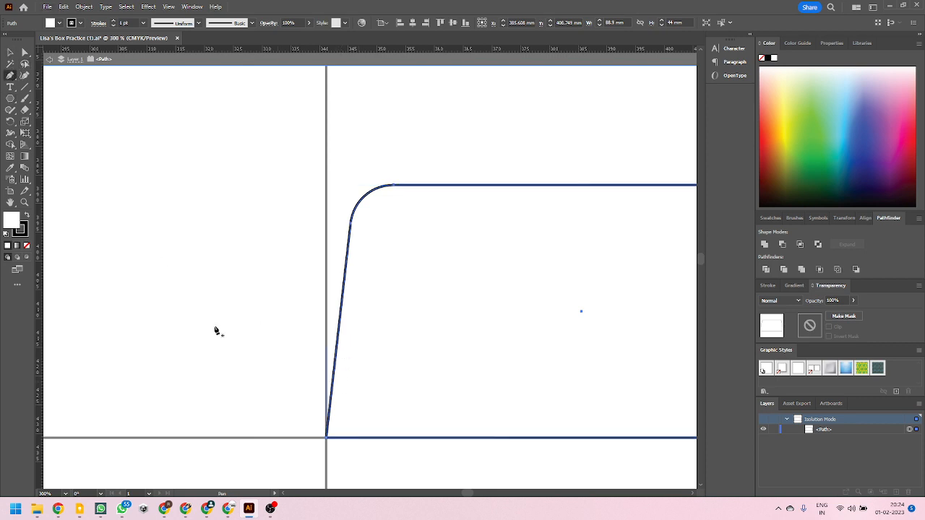
left_click(333, 391)
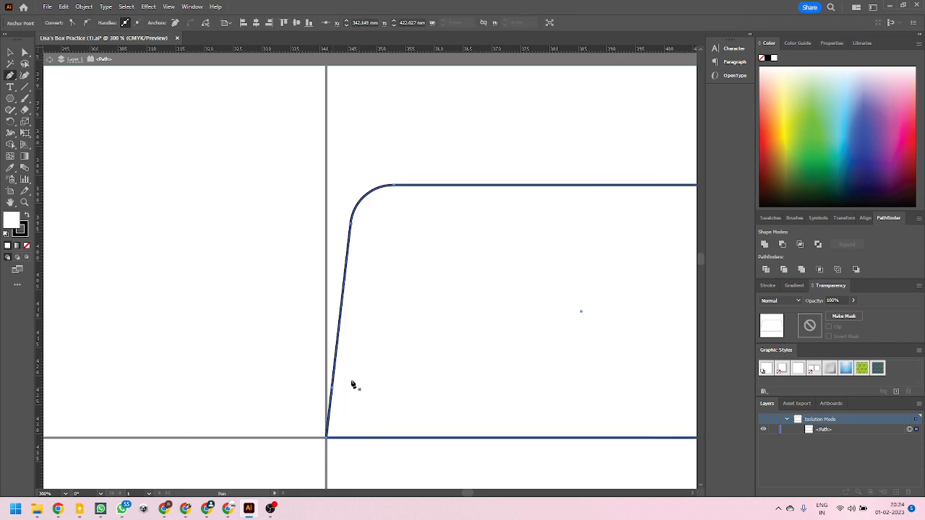
Nudge the flap's upper-left corner points and the new anchor point inward by about 1 mm, leaving the base corner in place
left_click(24, 54)
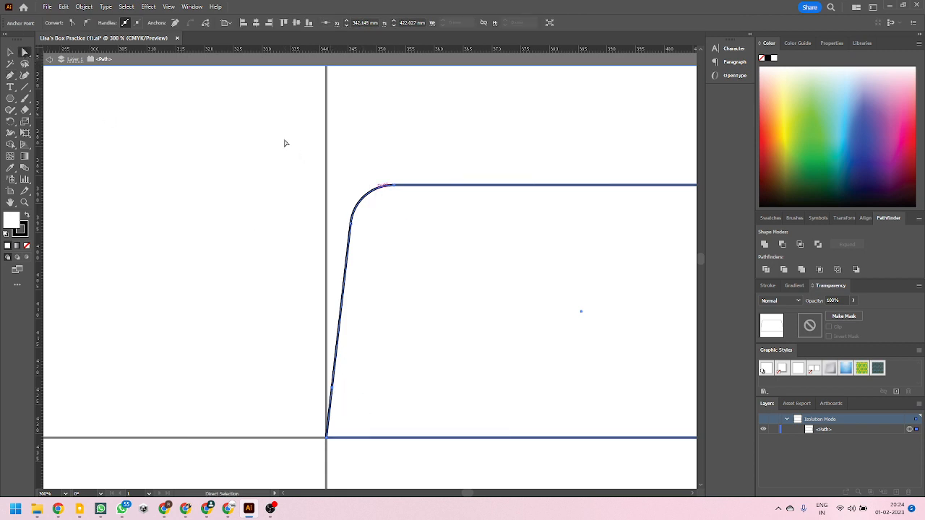
left_click_drag(285, 143, 516, 401)
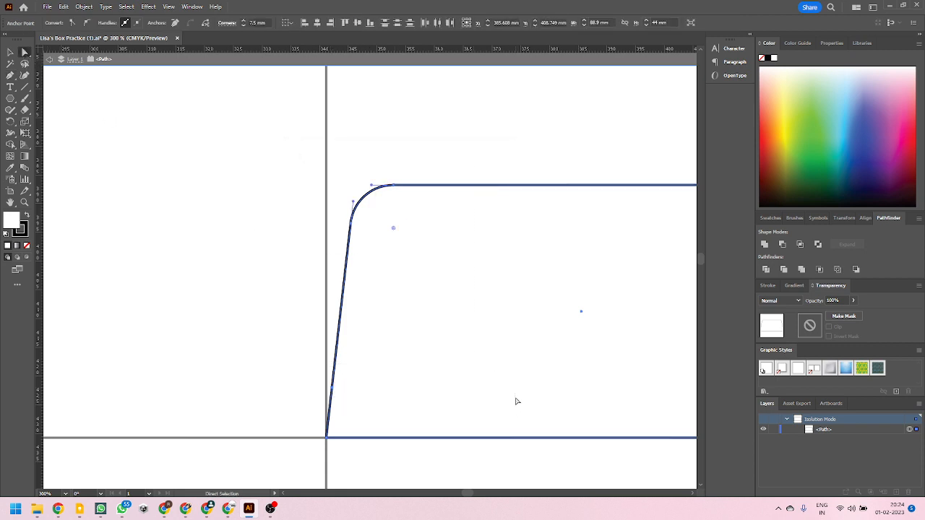
key("Right")
key("Right")
key("Right")
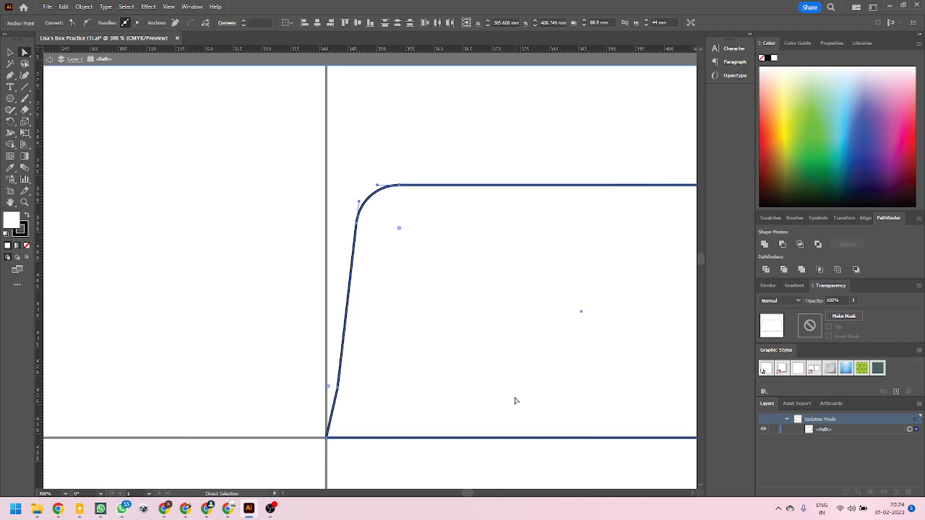
Place a horizontal guide through the added anchor point on the flap's left edge
scroll(245, 354, "down", 2)
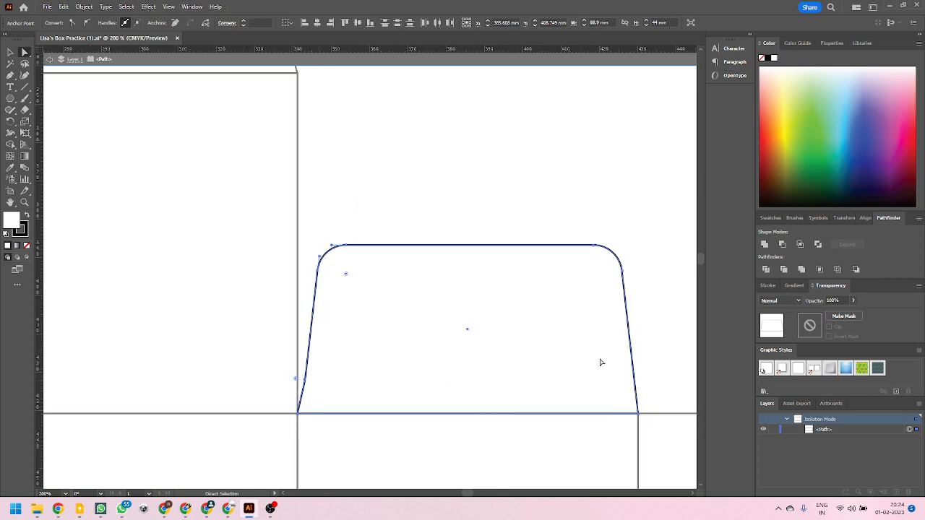
left_click_drag(267, 52, 305, 380)
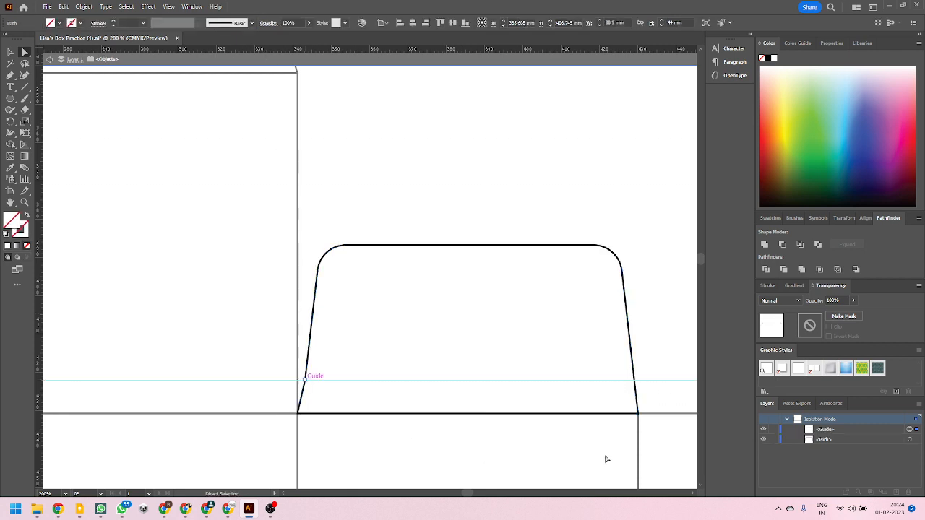
Try to add an anchor point where the guide crosses the flap's right slanted edge and nudge that side inward
left_click(635, 365)
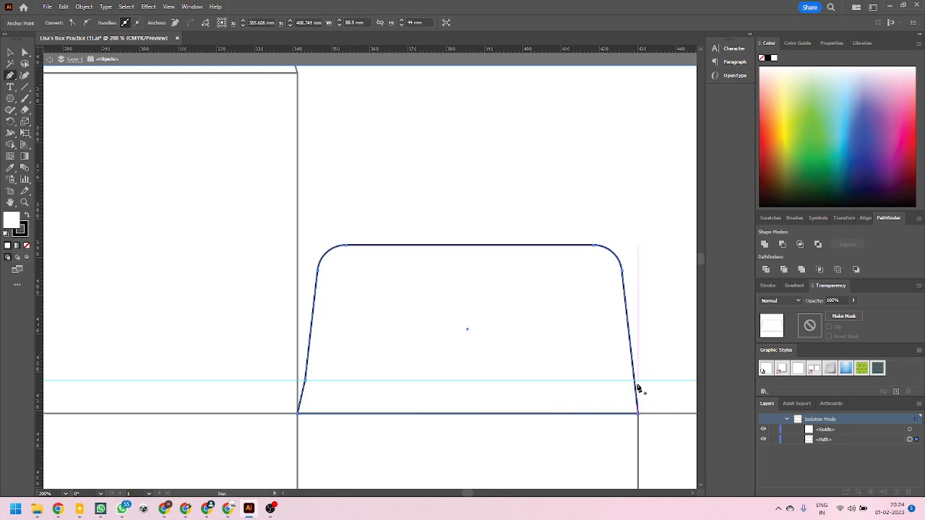
key("p")
left_click(634, 380)
left_click_drag(641, 402, 633, 382)
left_click(634, 380)
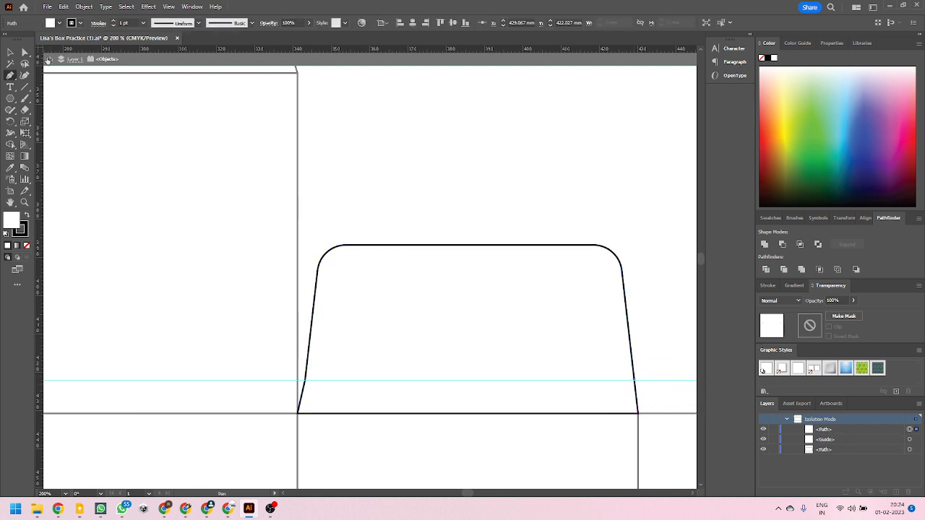
left_click(24, 52)
left_click_drag(544, 192, 562, 392)
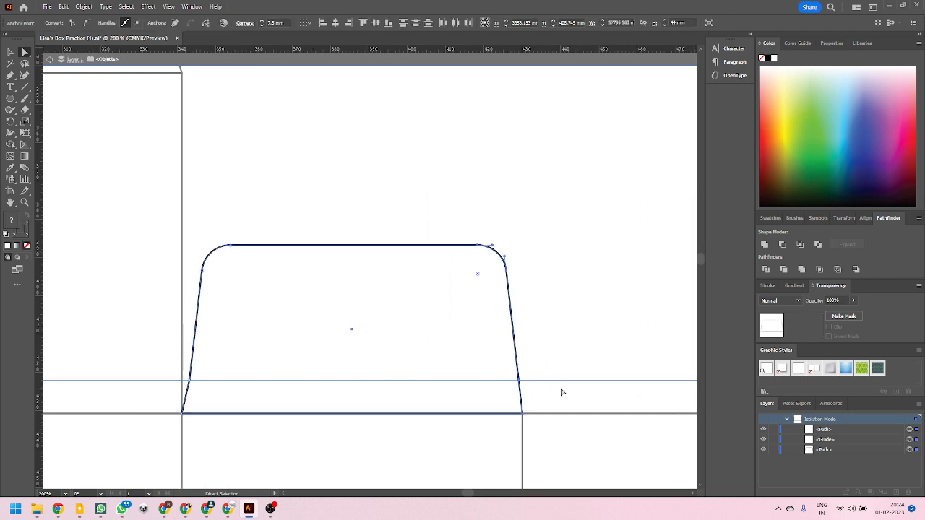
key("Left")
double_click(570, 322)
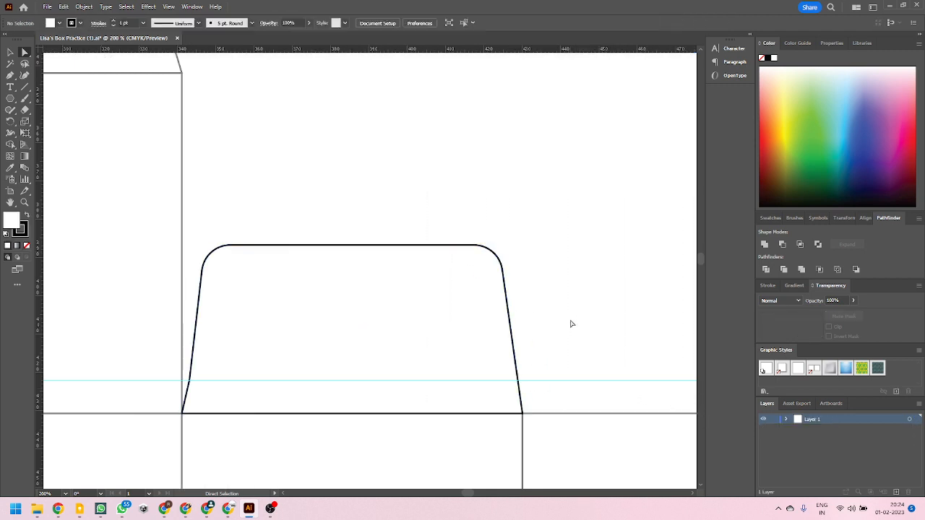
Undo the flap's right-side shift and delete the stray anchor point beside its right slanted edge in isolation mode
scroll(365, 326, "down", 3)
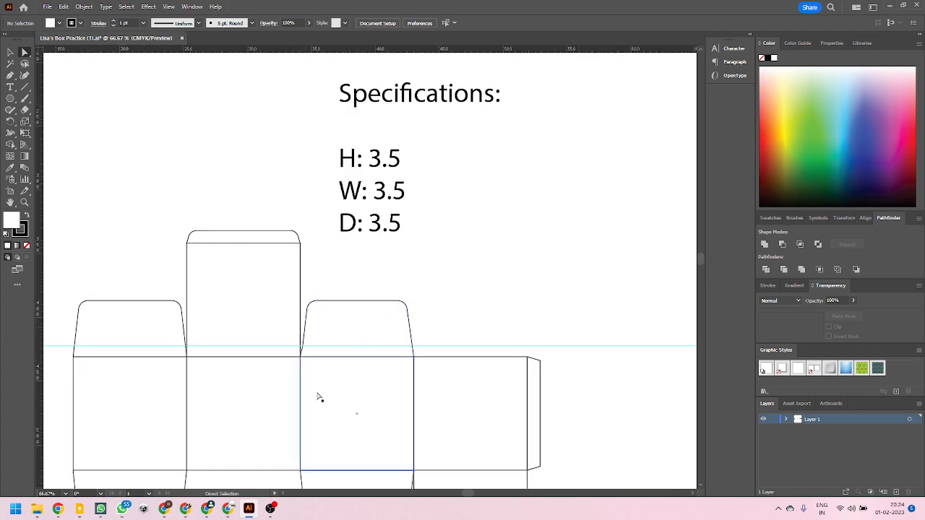
scroll(382, 351, "up", 3)
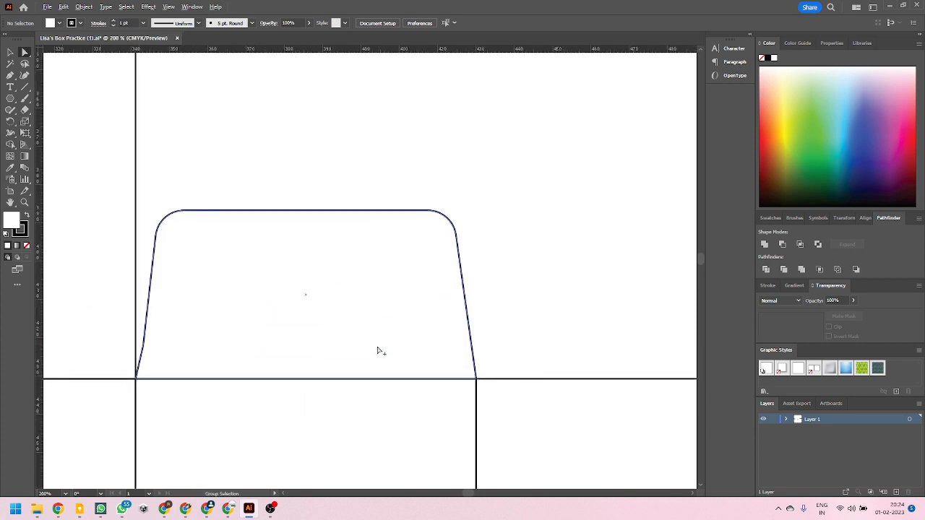
double_click(412, 347)
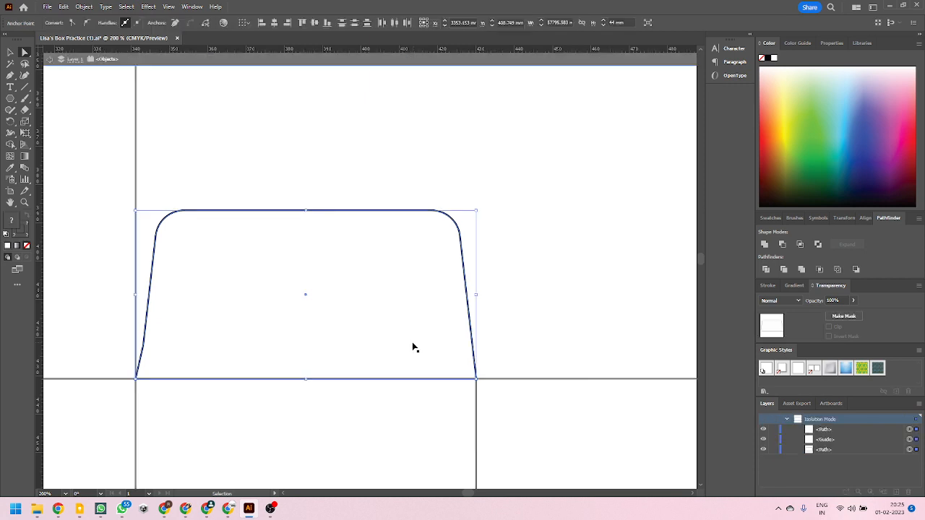
left_click(474, 352)
scroll(491, 353, "up", 3)
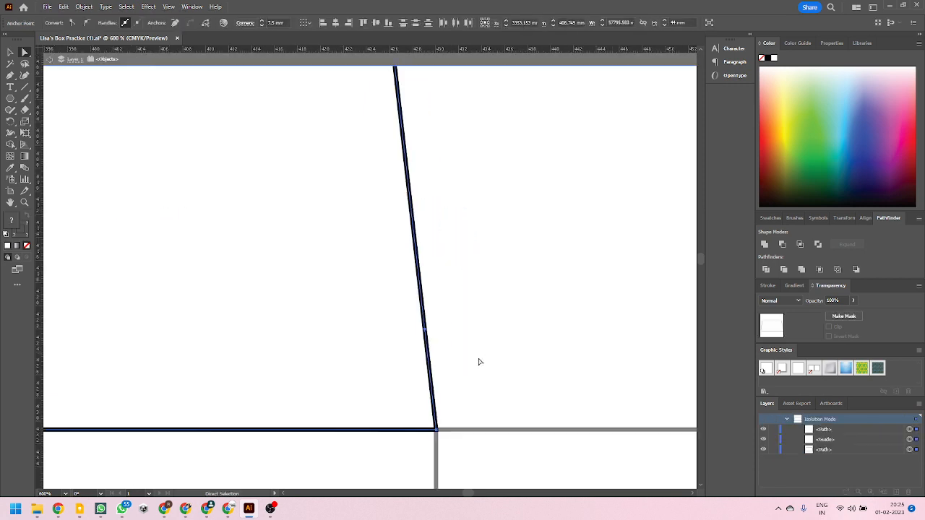
left_click(424, 333)
key("Delete")
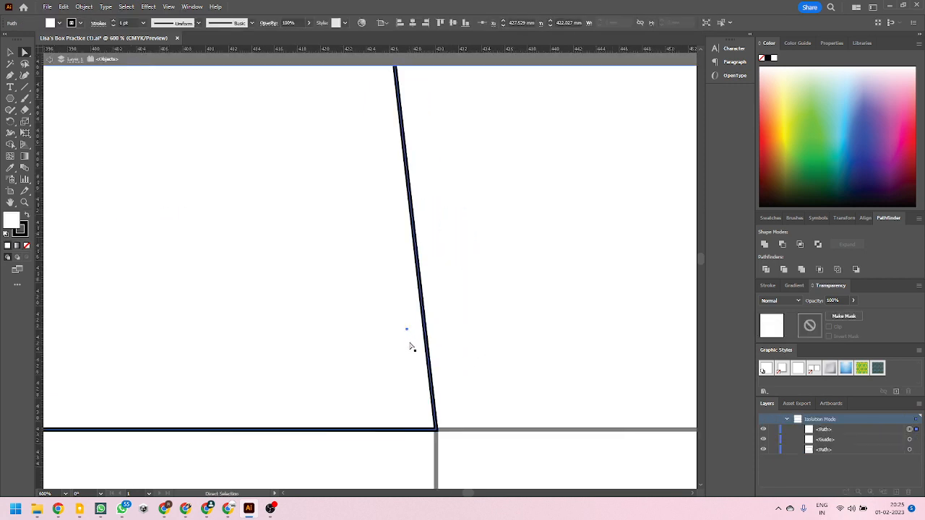
left_click(426, 319)
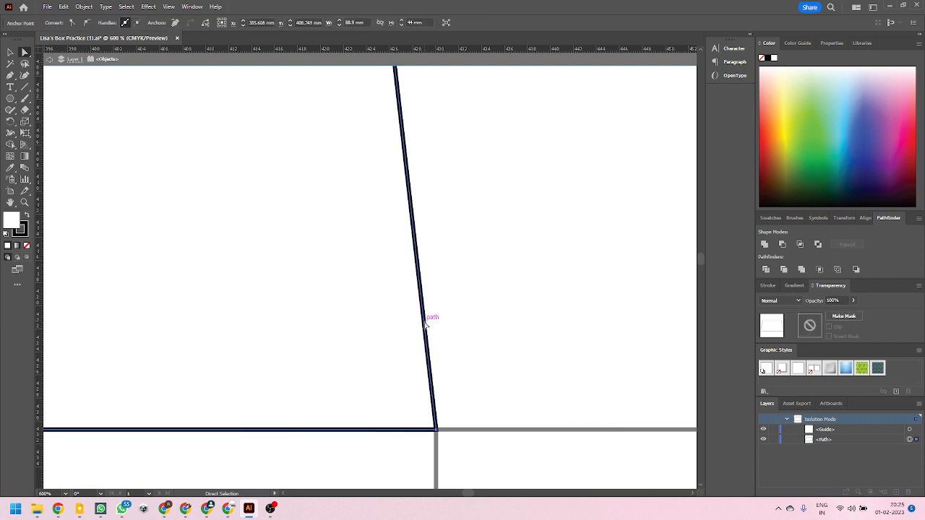
Show the guides and add an anchor point where the guide crosses the flap's right slanted edge
scroll(485, 374, "down", 3)
scroll(458, 361, "down", 4)
scroll(348, 324, "up", 3)
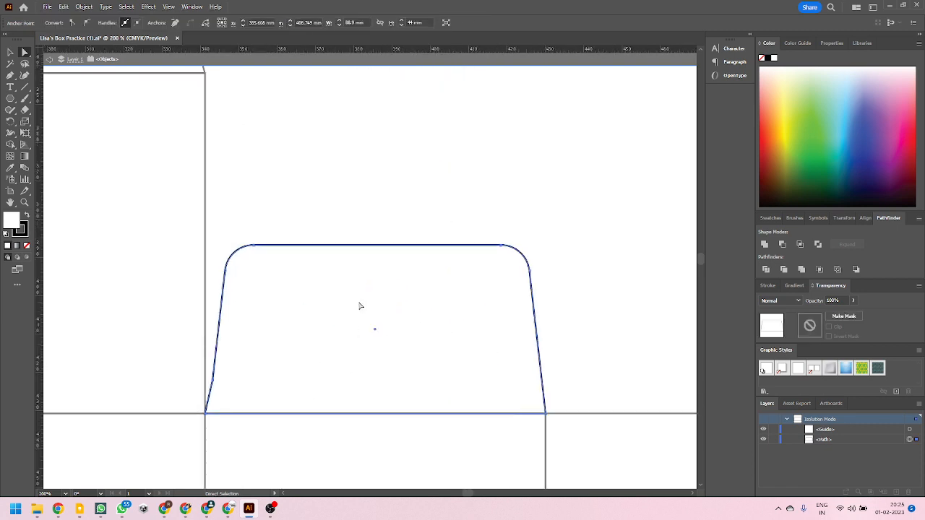
key("ctrl+semicolon")
scroll(583, 429, "up", 3)
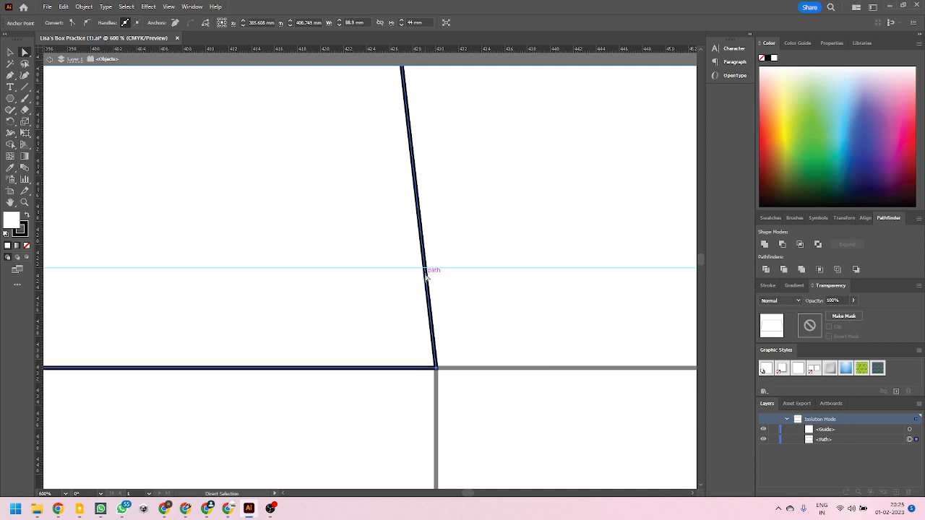
key("plus")
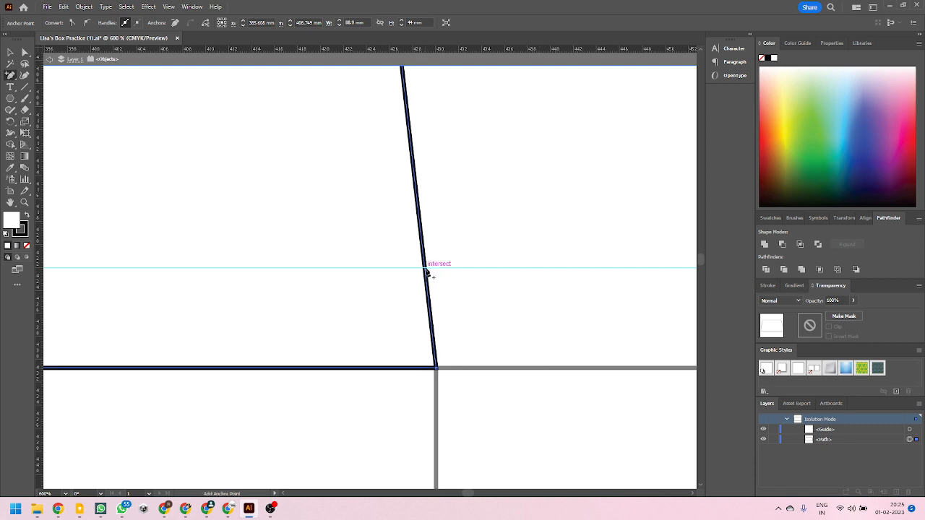
left_click(425, 268)
key("a")
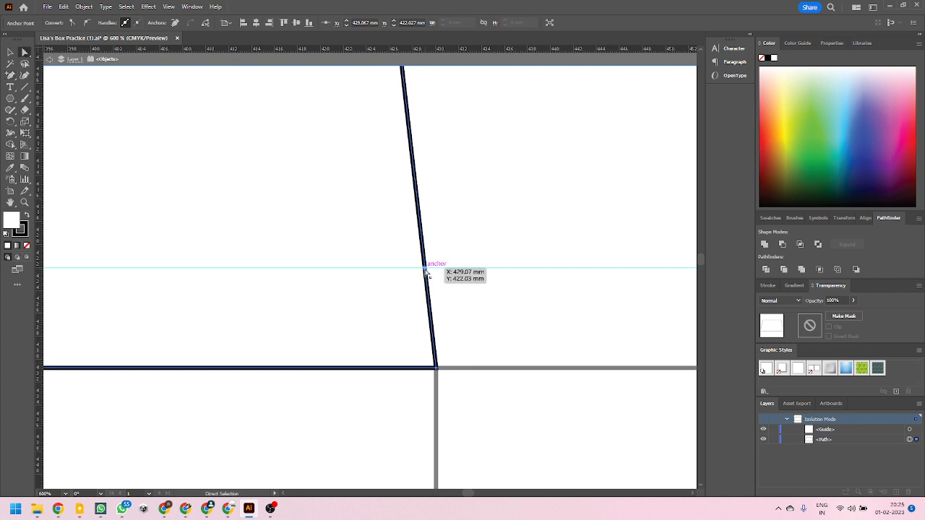
Nudge the flap's upper-right corner points and the new right anchor inward by about 1 mm, and exit isolation mode
scroll(443, 326, "down", 3)
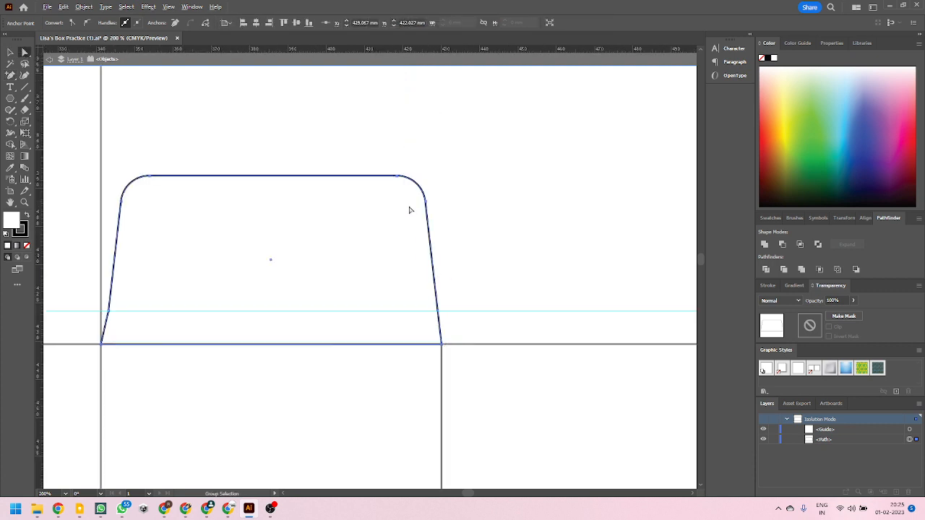
left_click_drag(376, 137, 458, 329)
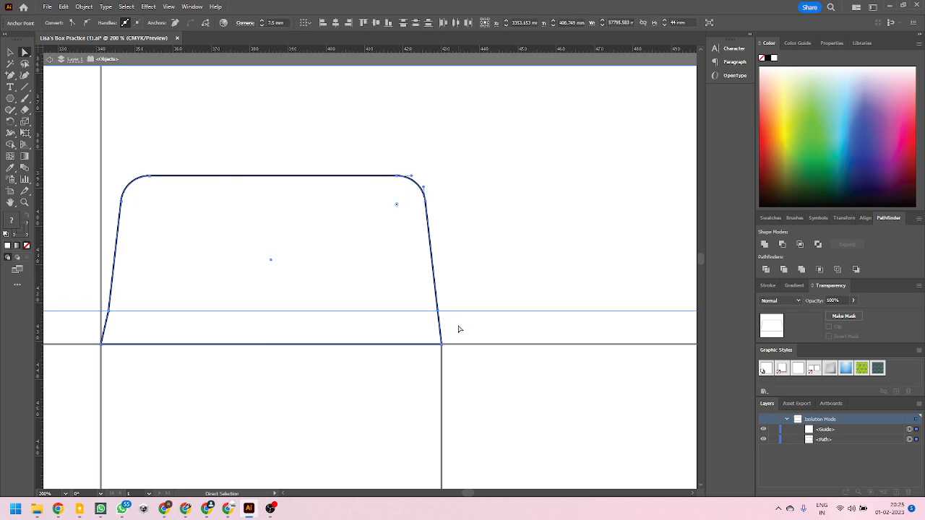
key("Left")
key("Left")
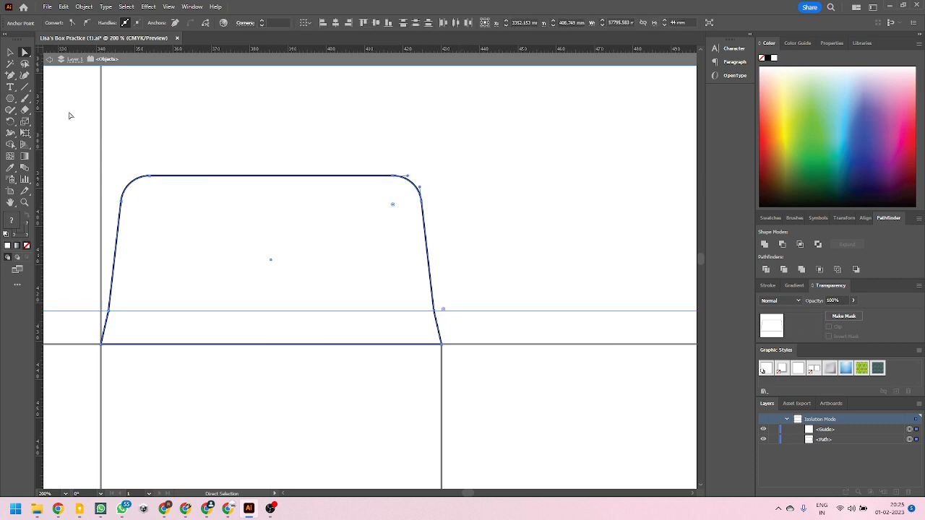
left_click(10, 52)
double_click(351, 147)
Compare the reshaped second upper flap with the other flaps across the whole box dieline
scroll(521, 348, "down", 2)
scroll(520, 355, "down", 1)
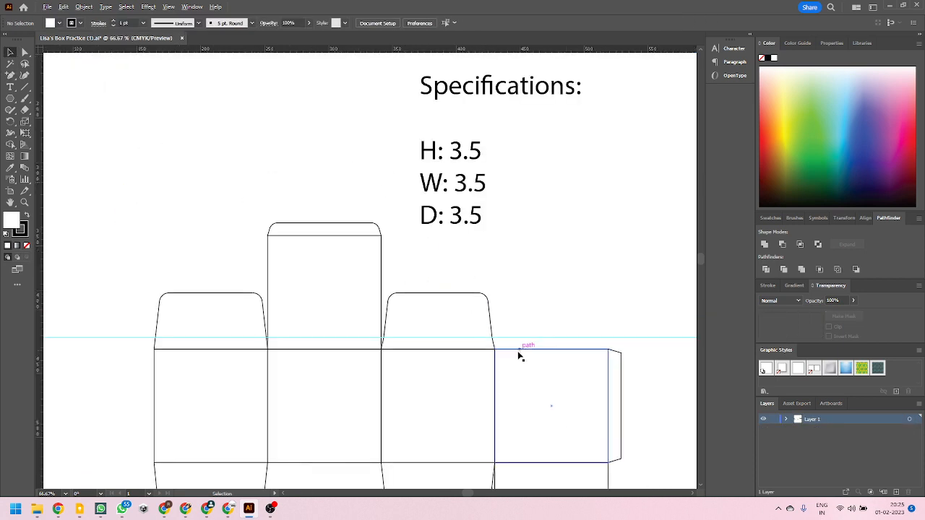
scroll(479, 382, "down", 3)
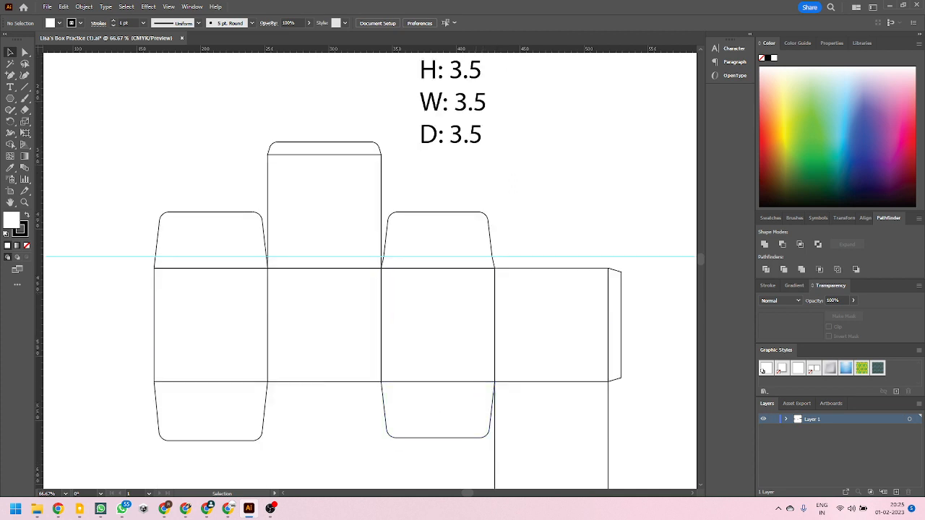
scroll(283, 307, "down", 3)
scroll(306, 318, "up", 3)
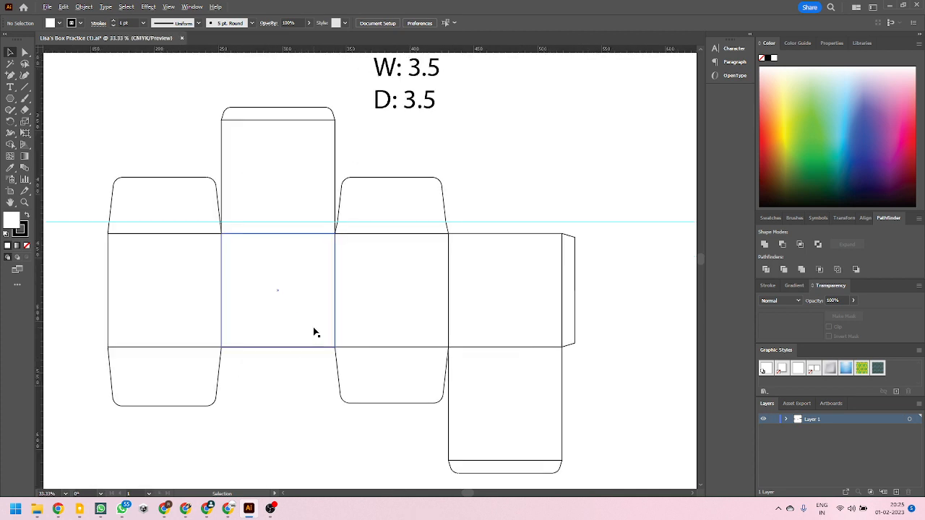
scroll(311, 326, "down", 1, "alt")
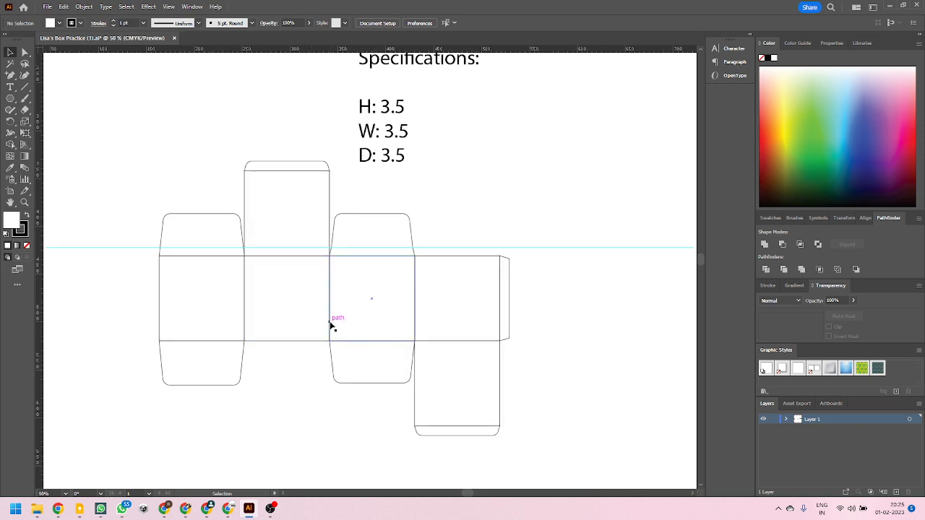
Switch to the Google Meet call in Chrome, turn off the camera, and return to Illustrator
scroll(194, 290, "down", 2, "alt")
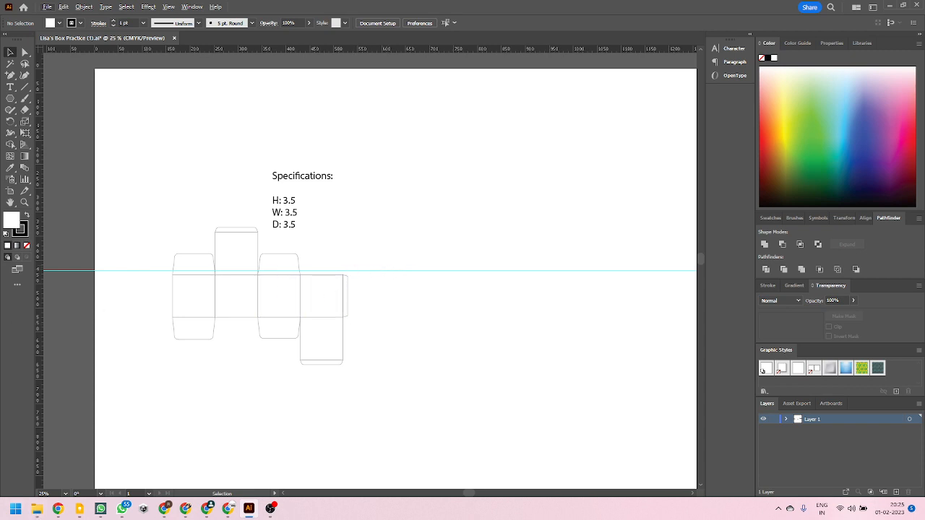
left_click(228, 508)
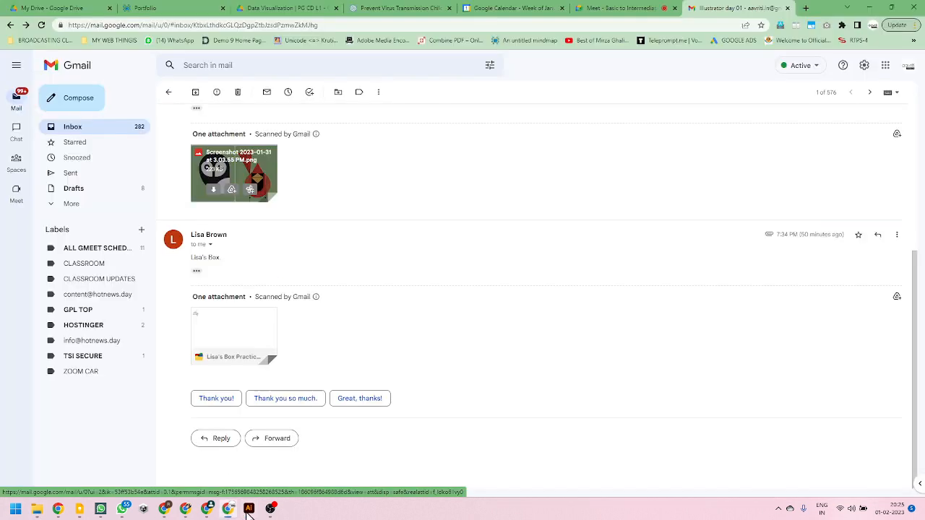
left_click(671, 8)
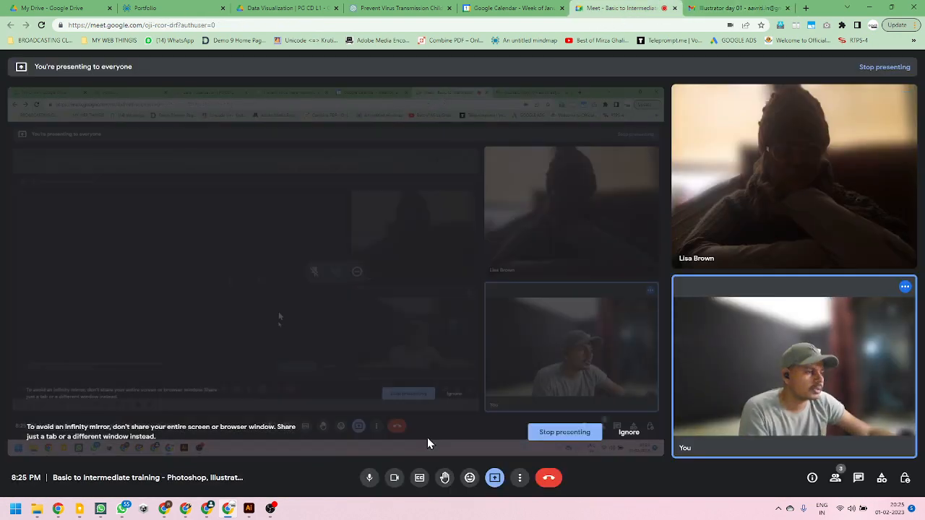
left_click(395, 477)
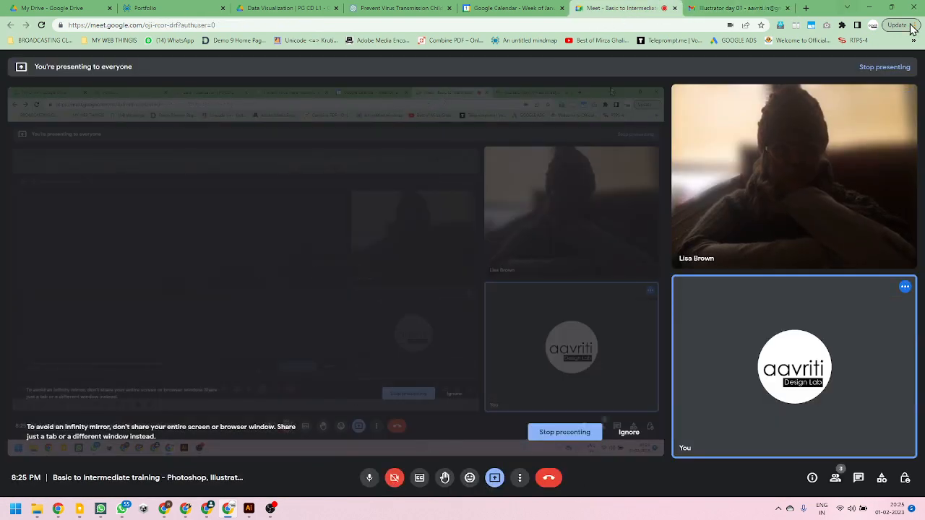
left_click(877, 7)
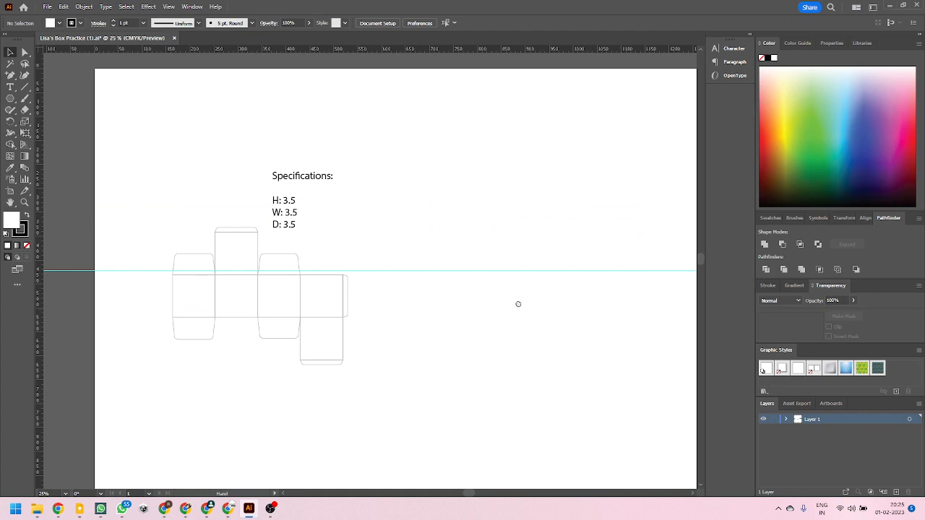
Move the colourful bird artwork to just below the teardrop shape and deselect it
left_click_drag(518, 304, 341, 228)
scroll(415, 240, "down", 4)
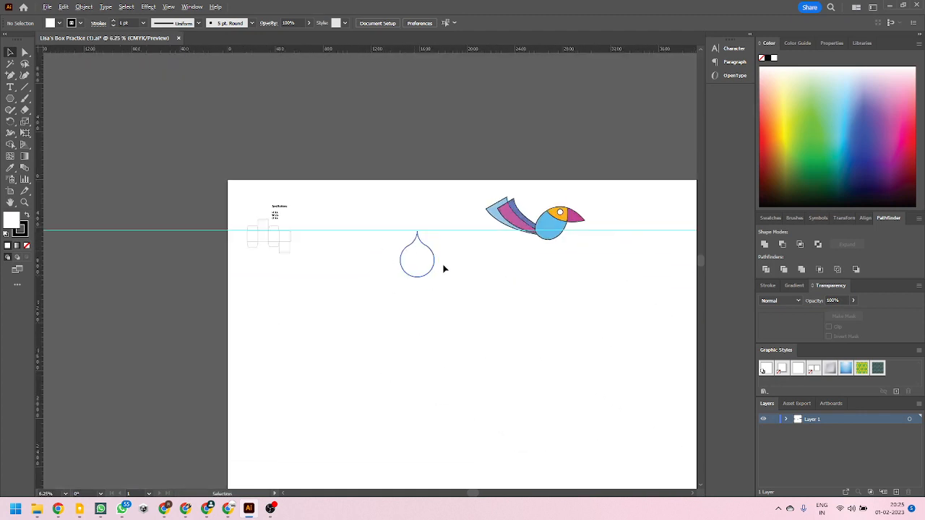
scroll(549, 230, "up", 1)
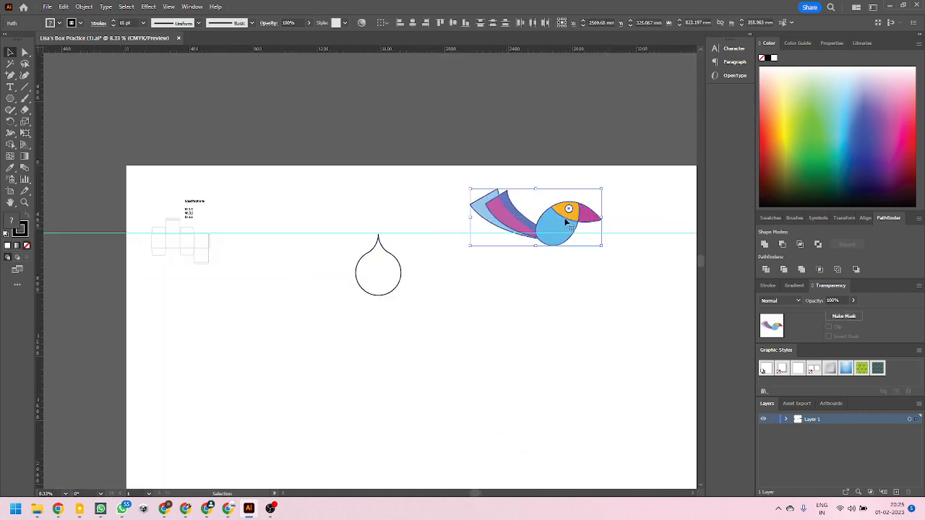
left_click_drag(559, 219, 346, 328)
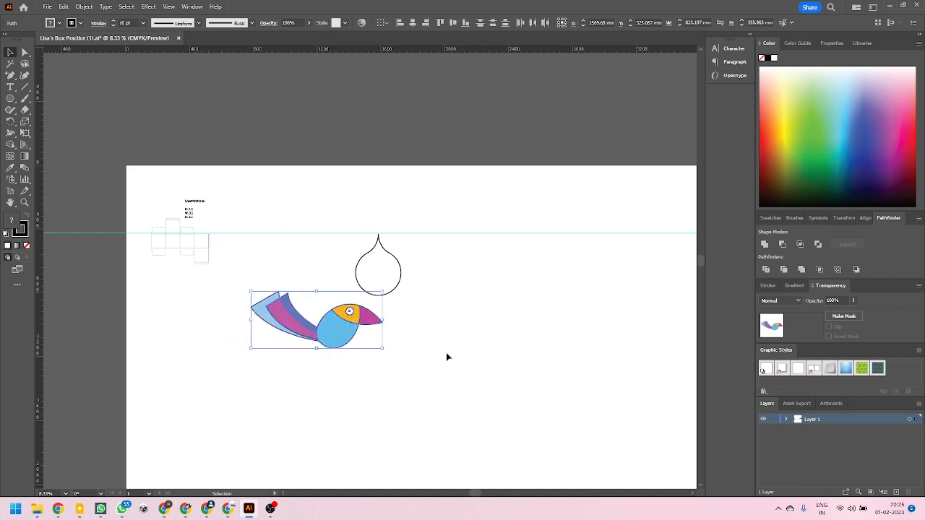
left_click(448, 357)
Draw four overlapping circles beside the bird, the first about 469 mm and the last about 525 mm wide, and select them all
scroll(451, 334, "up", 2)
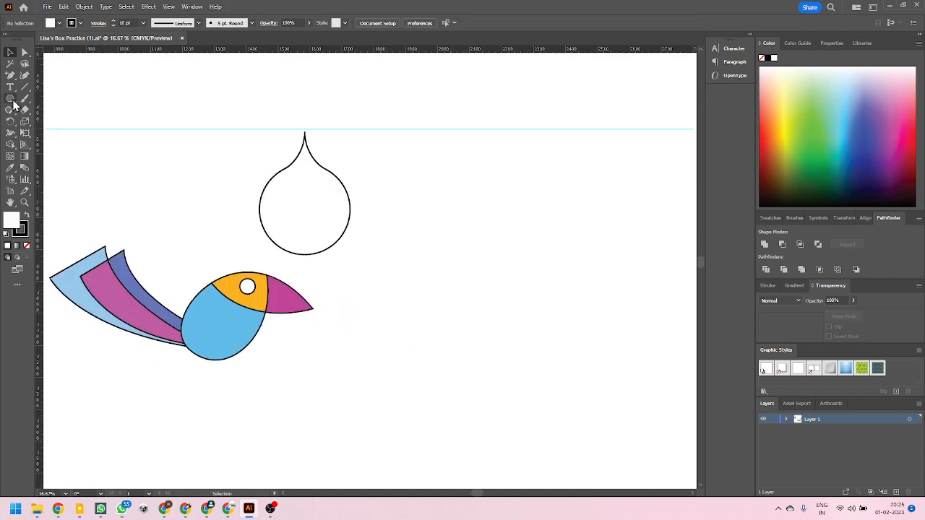
left_click(13, 102)
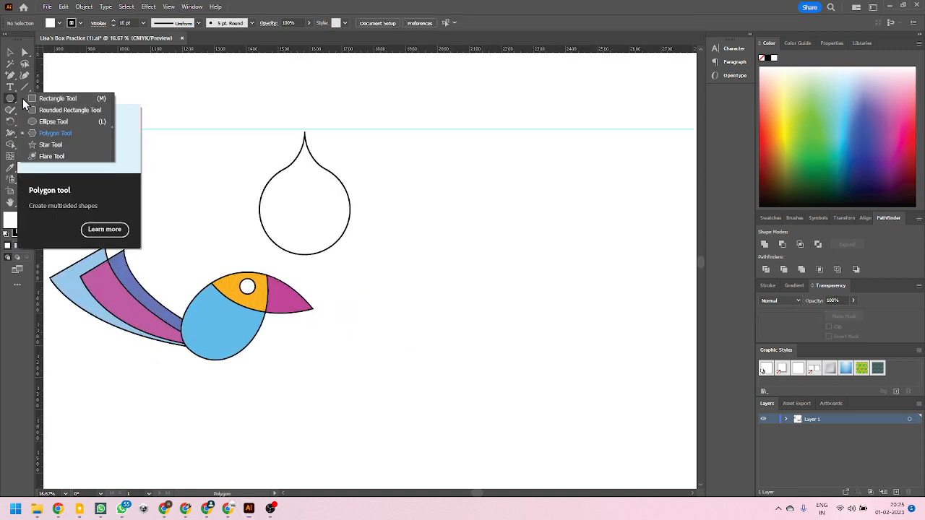
left_click(62, 115)
left_click_drag(432, 222, 582, 371)
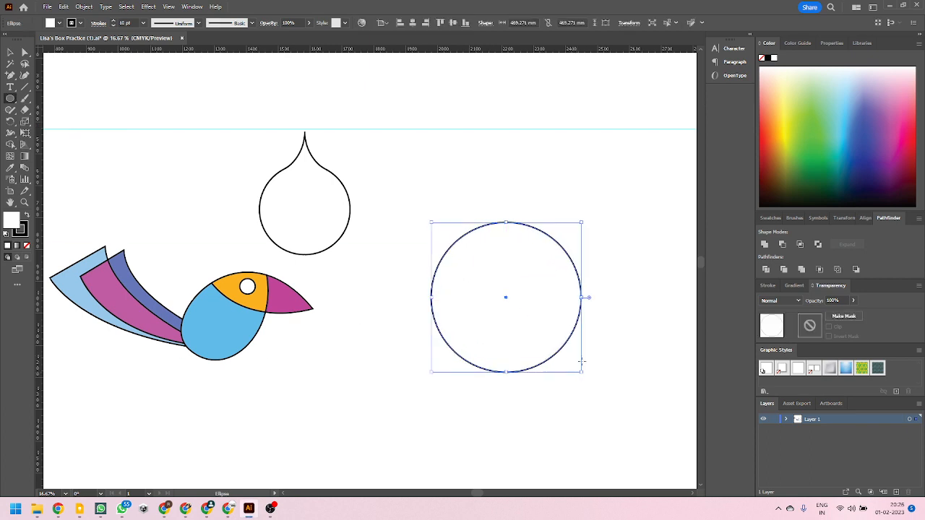
left_click_drag(617, 405, 498, 286)
left_click_drag(494, 183, 594, 328)
left_click_drag(363, 254, 506, 424)
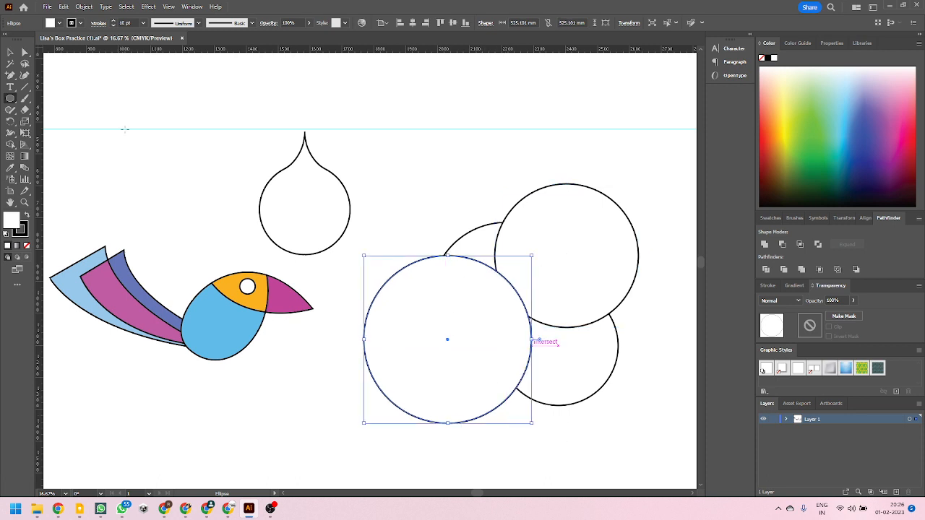
left_click(10, 52)
left_click_drag(388, 170, 569, 415)
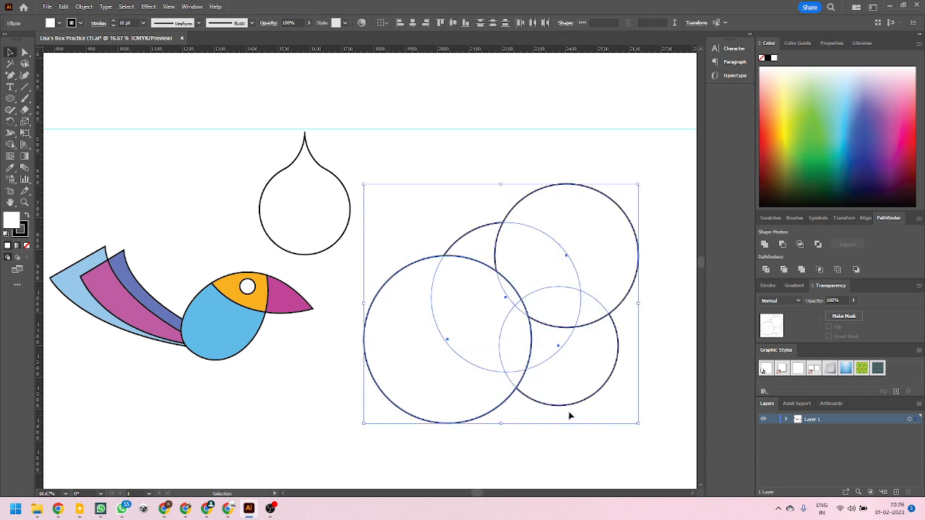
Remove the fill from the four overlapping circles, shift the middle circle slightly up and left, and reselect all four
left_click(26, 247)
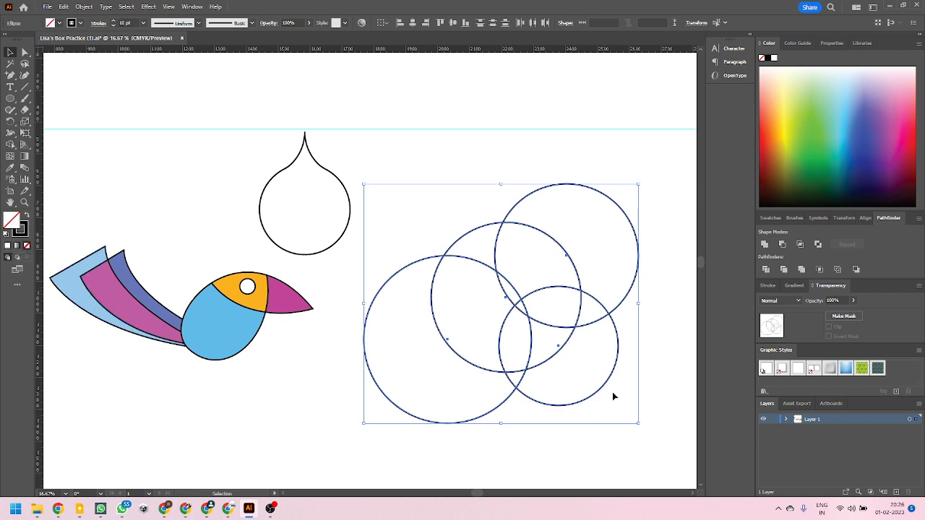
left_click(655, 388)
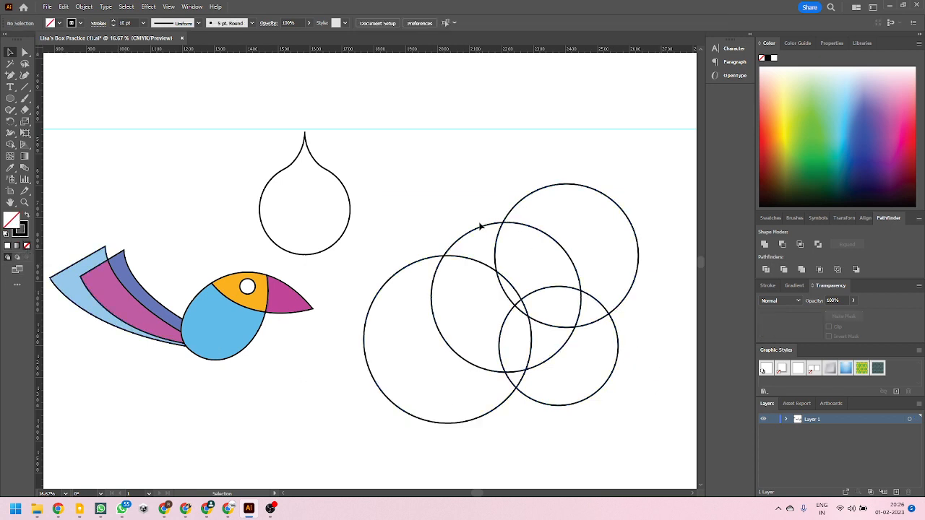
left_click_drag(479, 231, 466, 221)
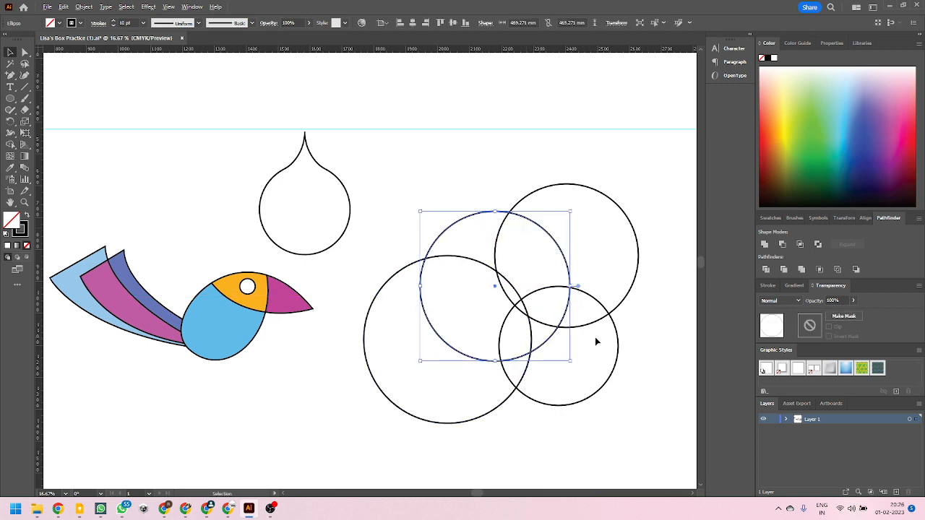
scroll(596, 341, "up", 1)
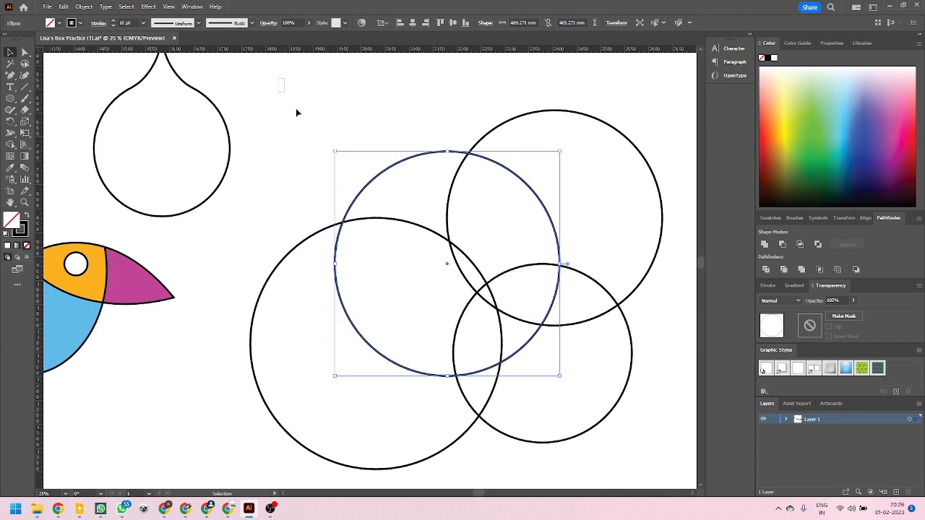
left_click_drag(296, 113, 618, 457)
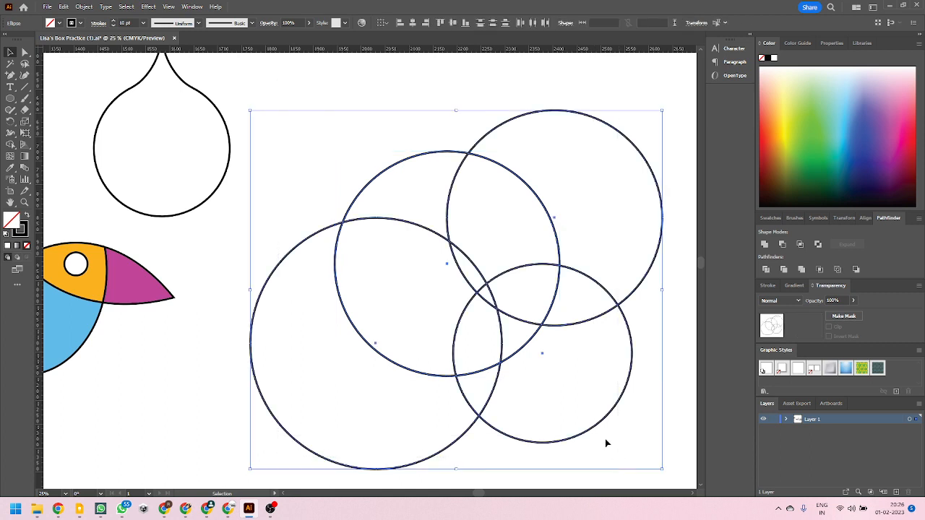
Search the available tools, the full tool list and the toolbar management options for the Live Paint Bucket
left_click(30, 151)
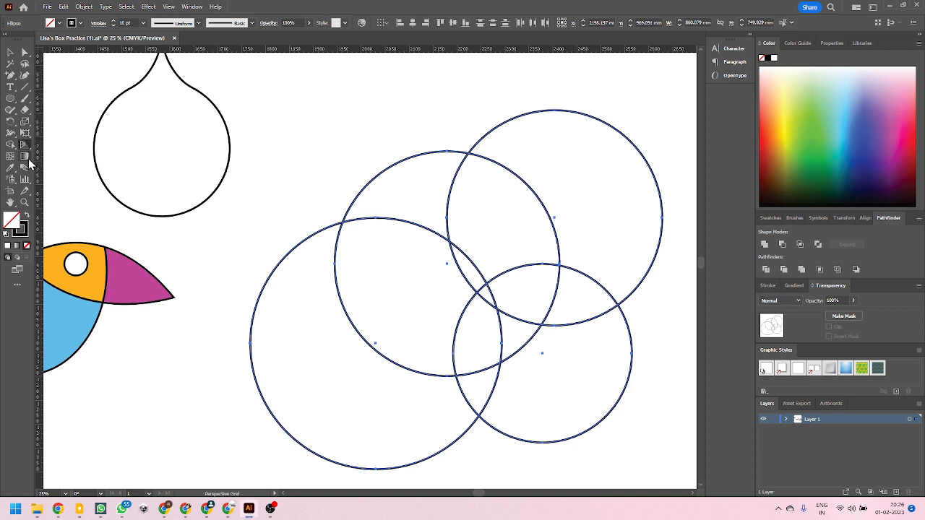
left_click(13, 171)
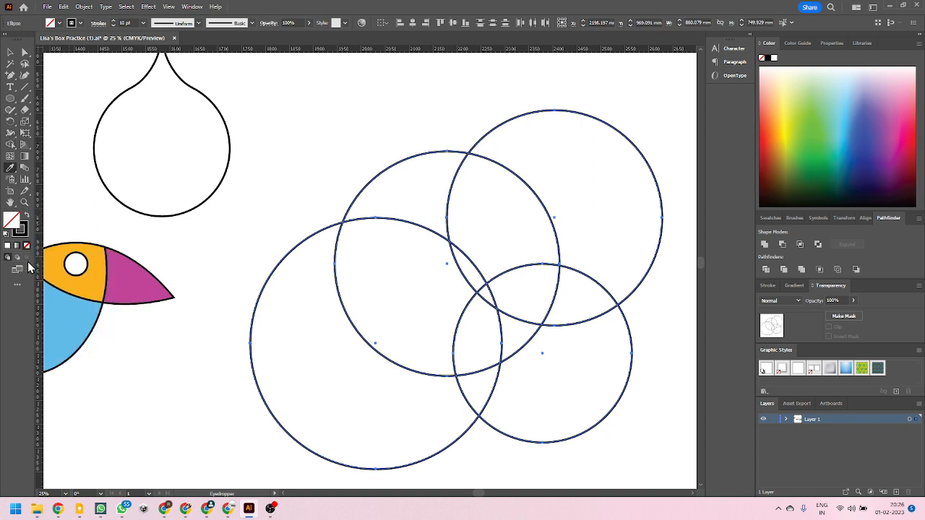
left_click(17, 286)
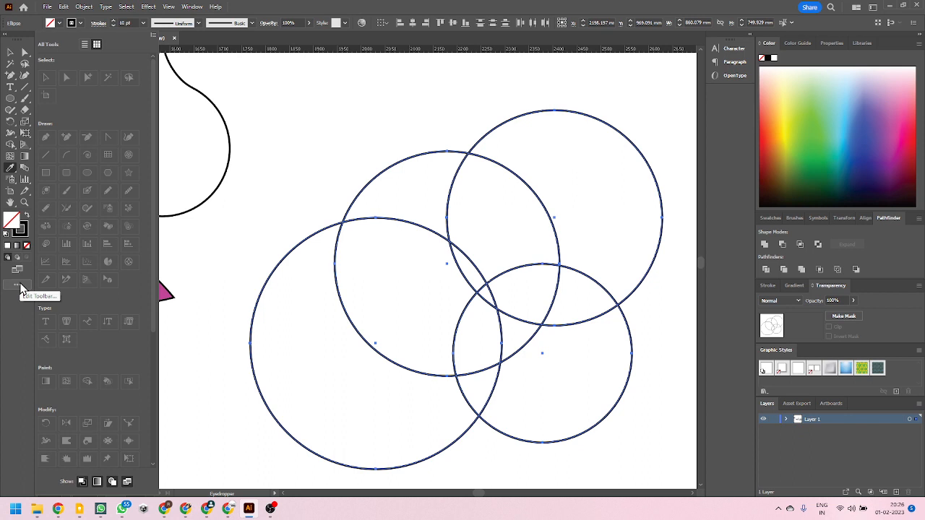
left_click(85, 44)
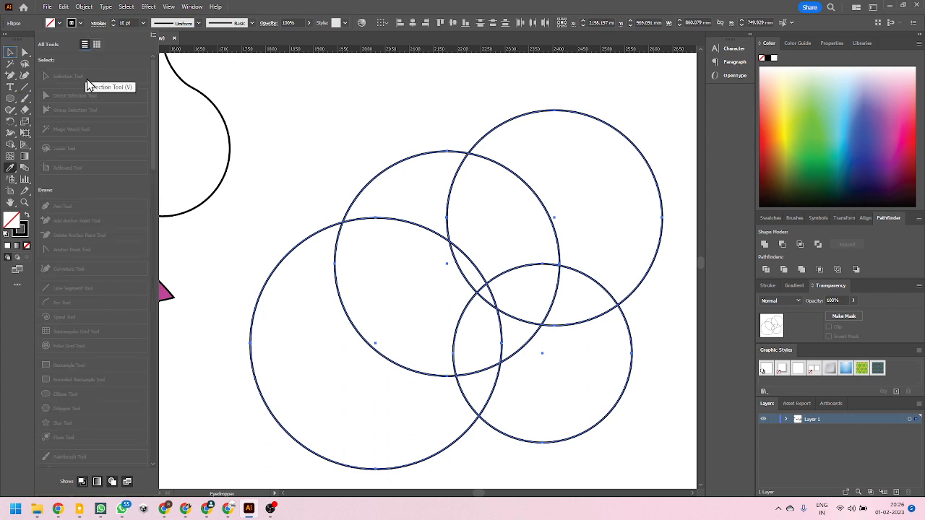
scroll(100, 281, "down", 10)
scroll(94, 175, "up", 10)
left_click(153, 35)
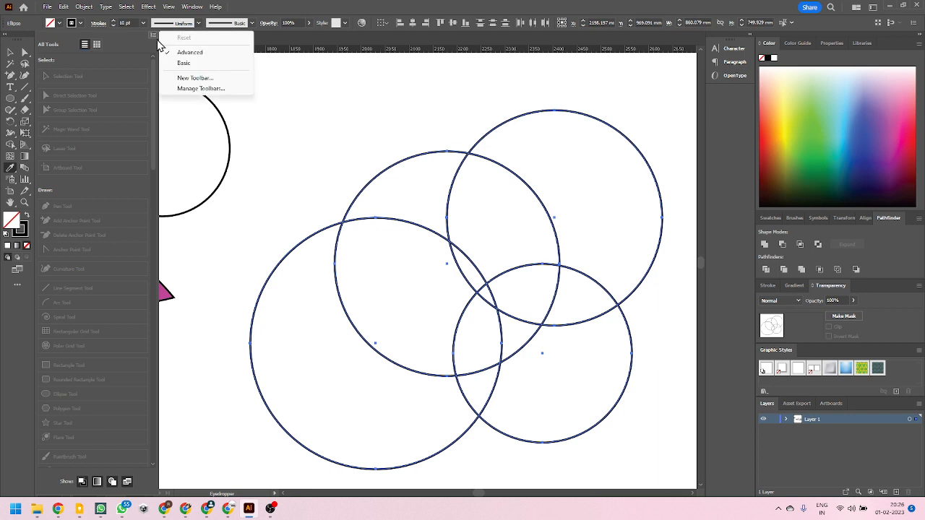
left_click(193, 89)
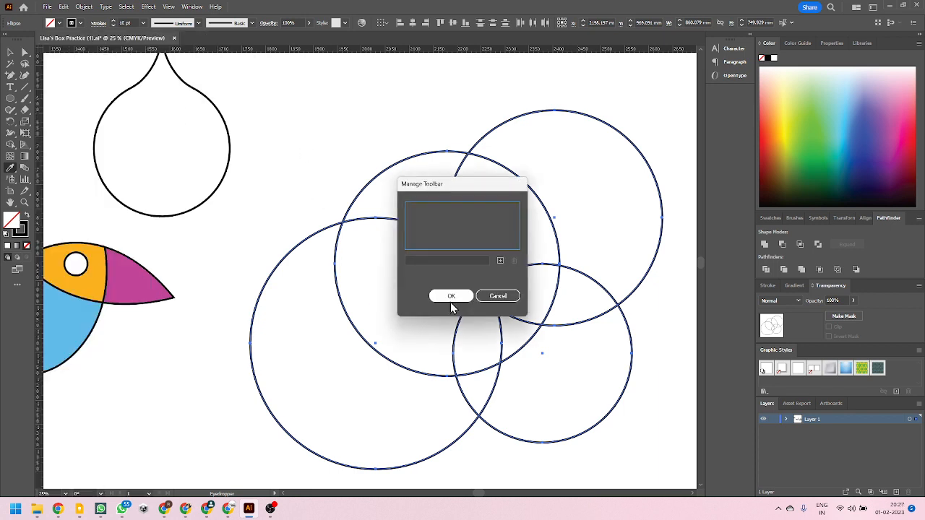
left_click(475, 261)
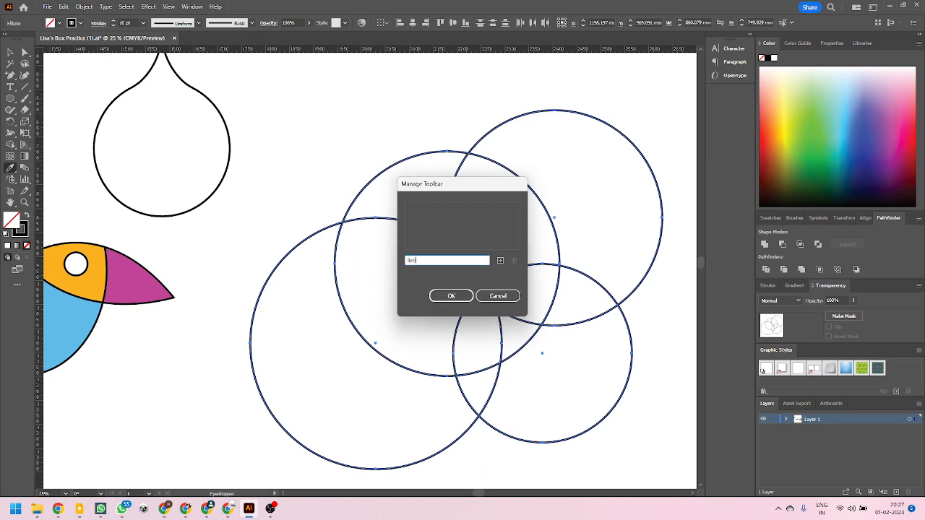
key("Return")
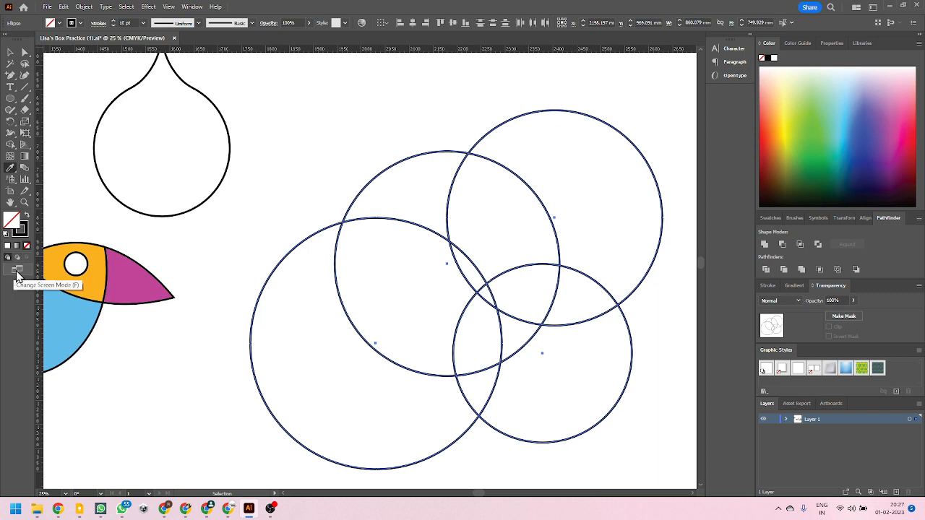
left_click(29, 195)
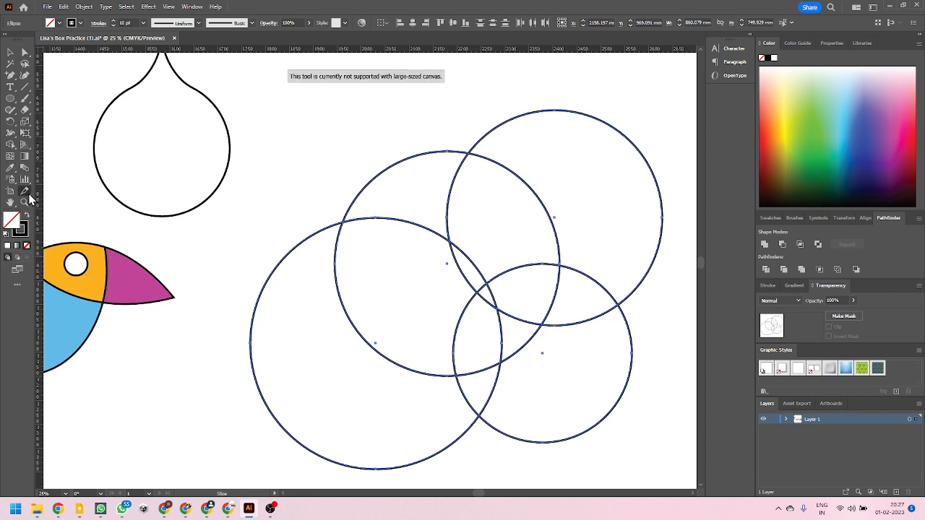
left_click(29, 198)
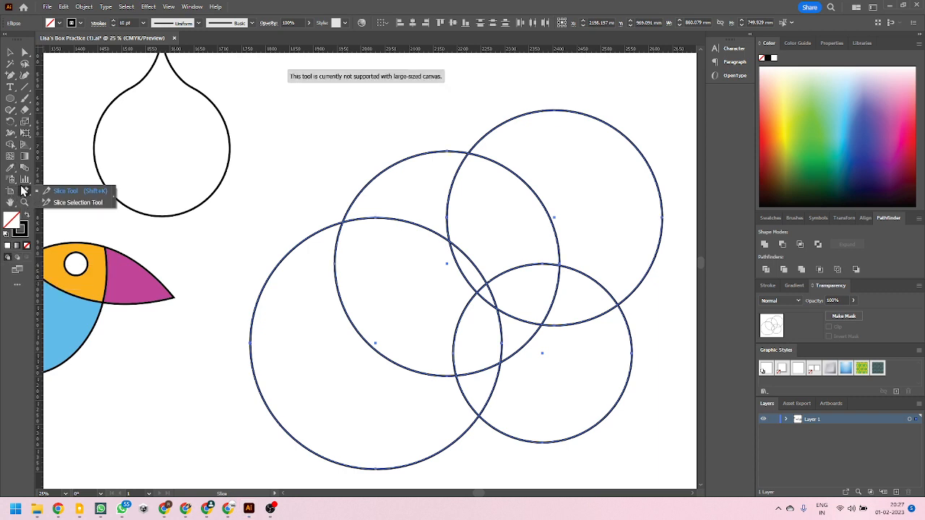
left_click(29, 182)
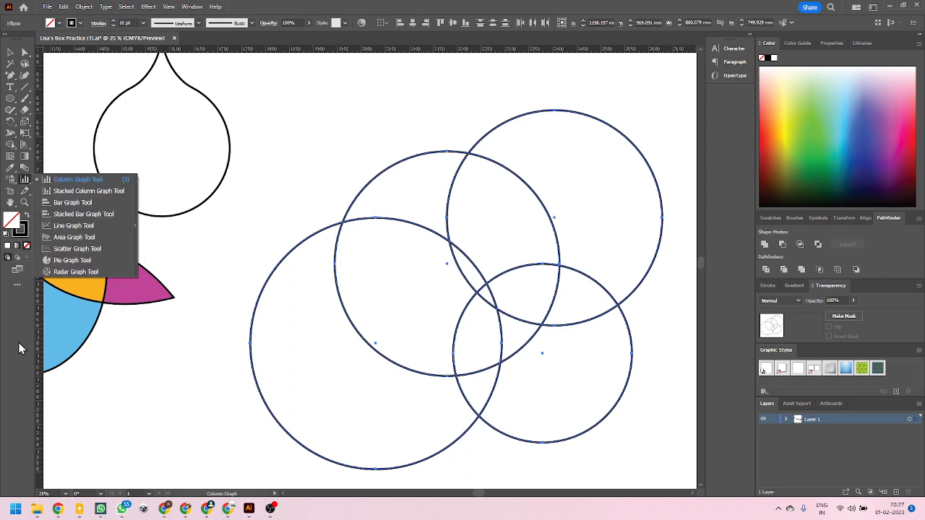
Convert the four selected circles into a Live Paint group using the Live Paint Bucket
left_click(16, 147)
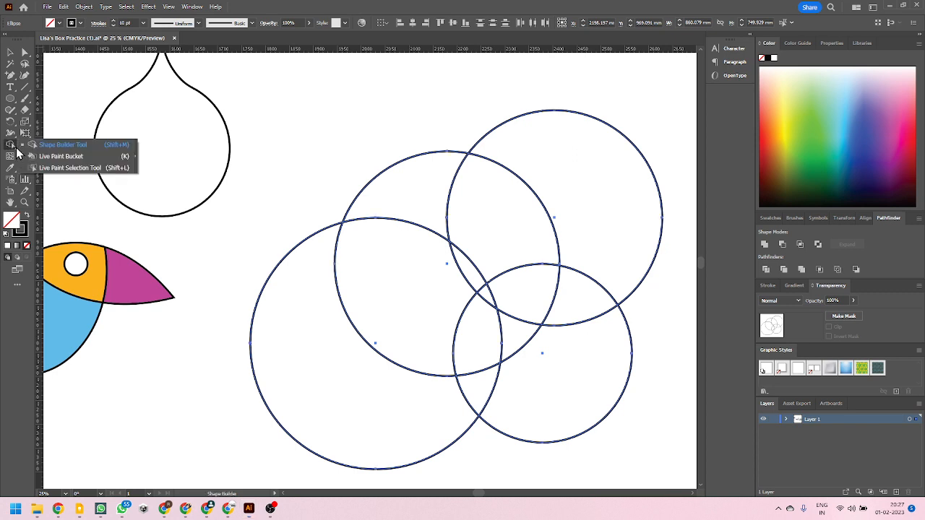
left_click(60, 157)
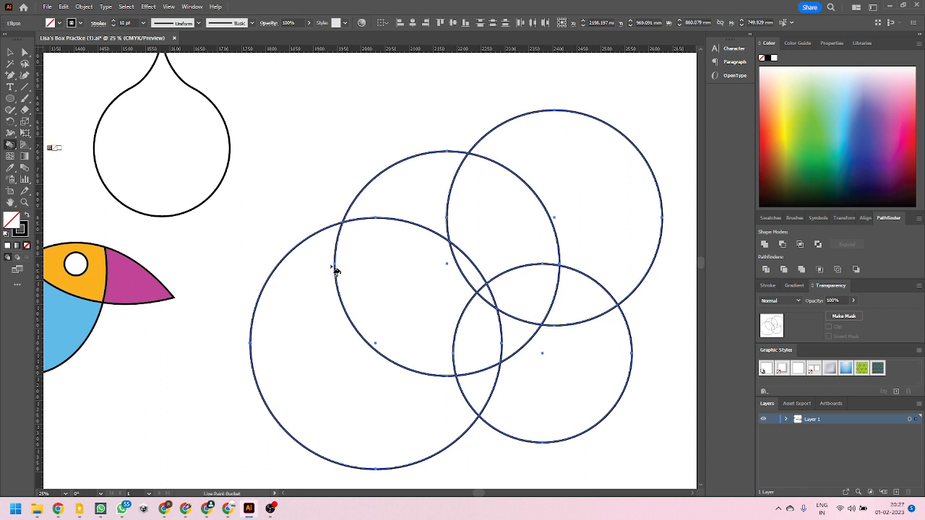
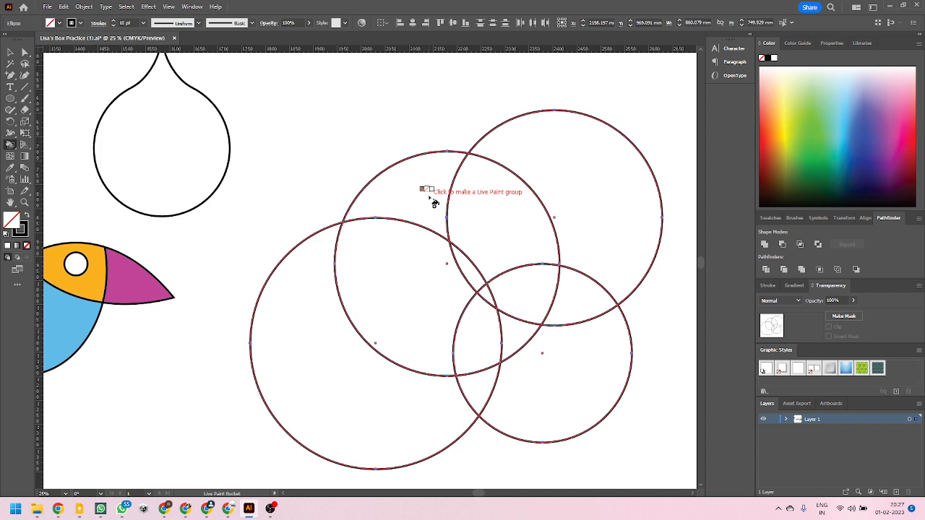
left_click(495, 298)
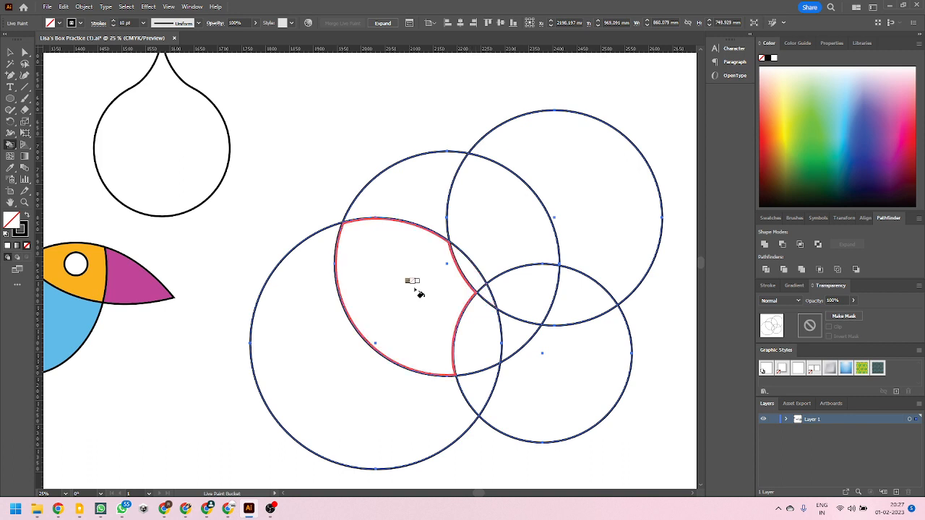
Preview the fill colours offered by the Live Paint Bucket and display the document's swatches
key("Right")
key("Right")
key("Right")
key("Right")
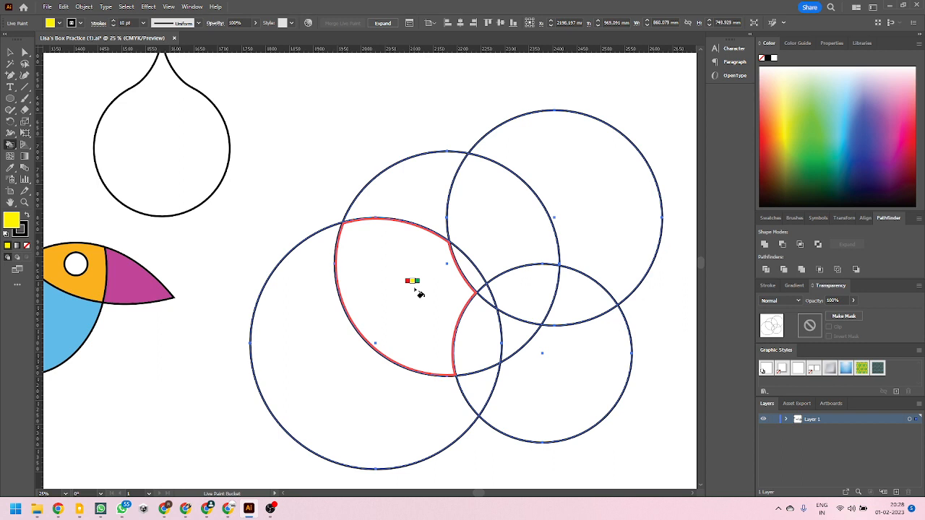
key("Left")
key("Left")
key("Left")
key("Right")
key("Right")
key("Right")
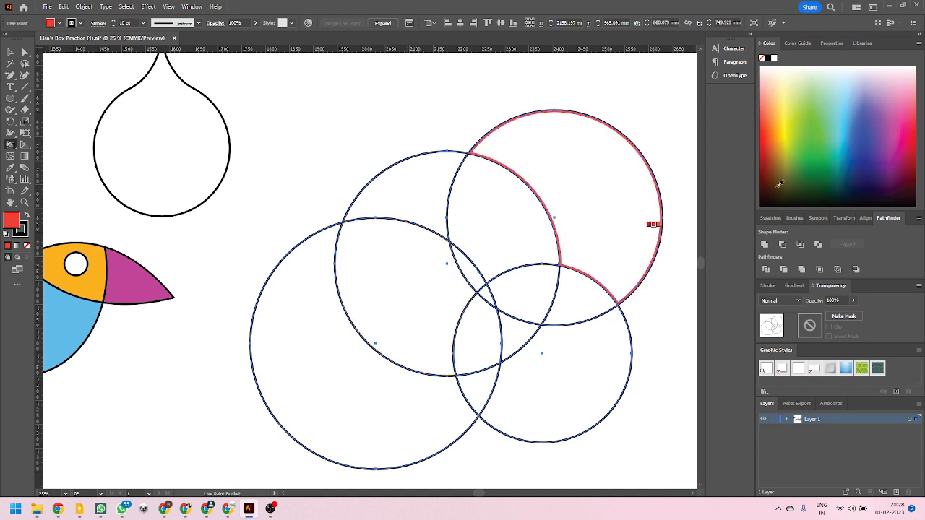
left_click(770, 217)
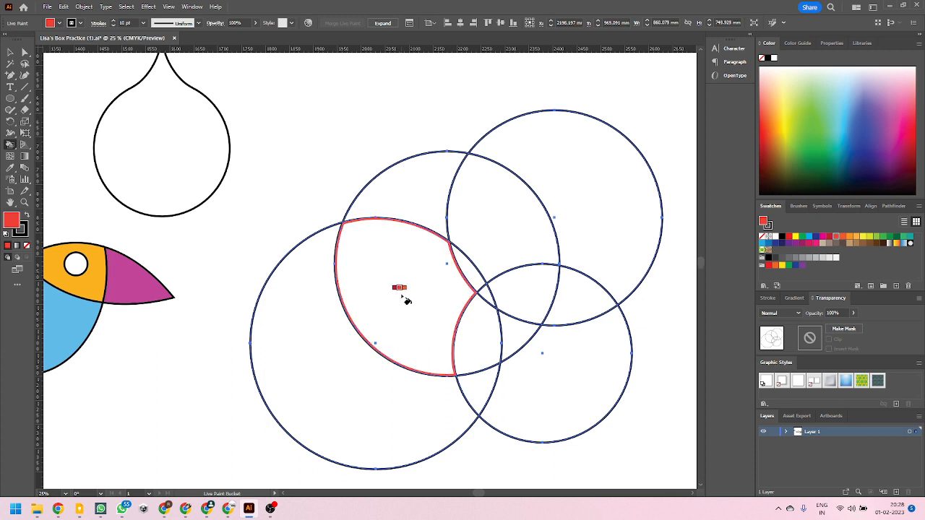
Cycle the paint colour to dark blue and fill the outer region of the large lower-left circle
key("Right")
key("Left")
key("Left")
key("Left")
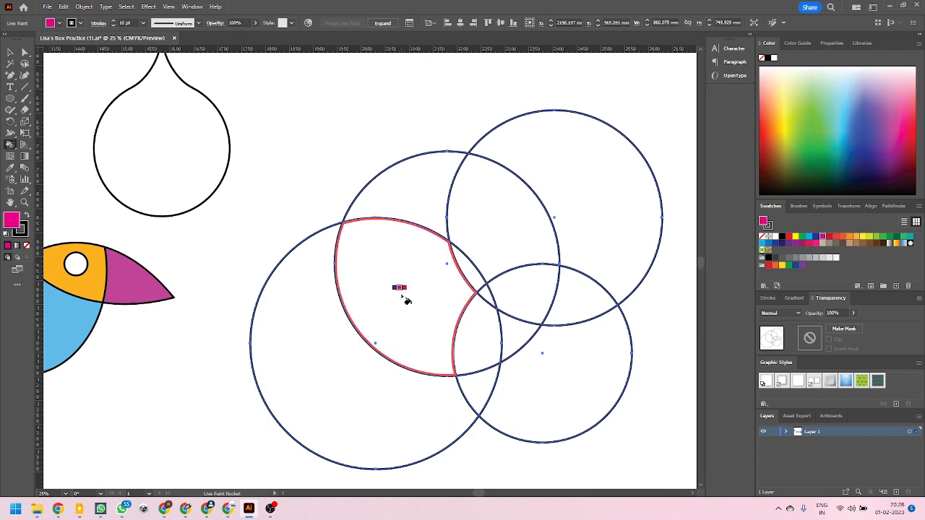
key("Right")
key("Left")
key("Right")
key("Right")
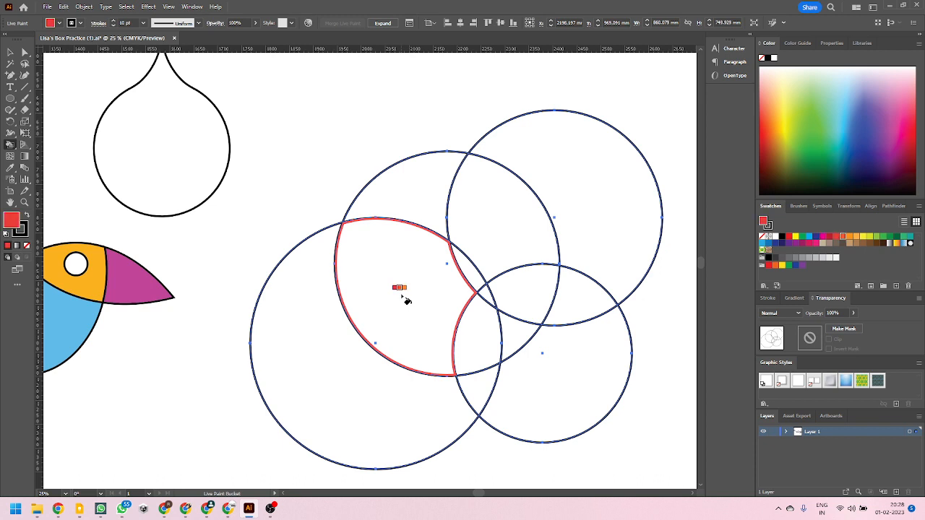
key("Right")
key("Right")
key("Left")
key("Left")
key("Left")
key("Left")
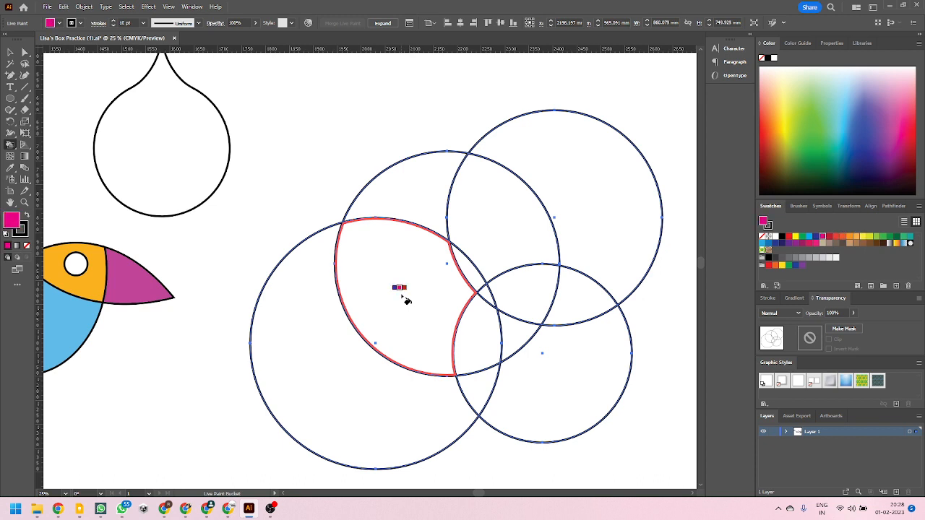
key("Left")
key("Left")
key("Right")
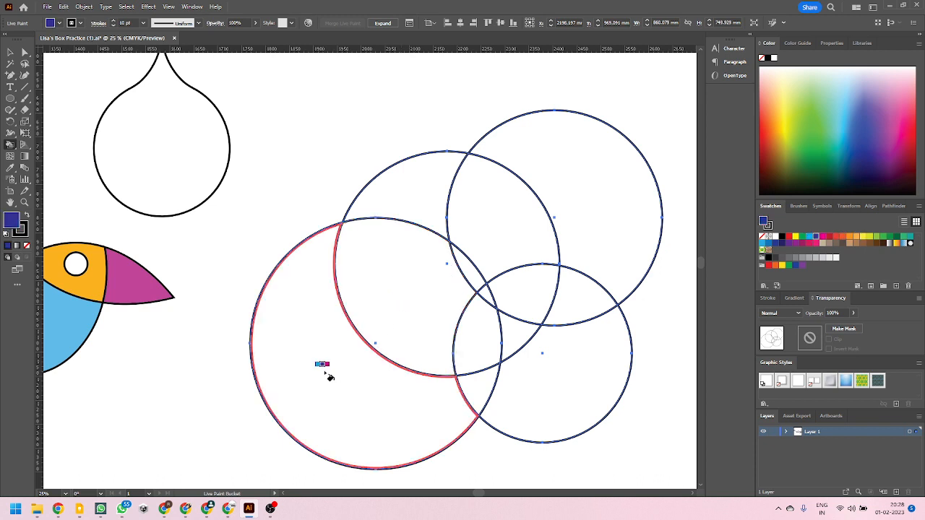
left_click(326, 337)
Paint the large left overlap magenta, the middle circle's upper-left region dark red, and its overlap with the upper-right circle bright red
key("Right")
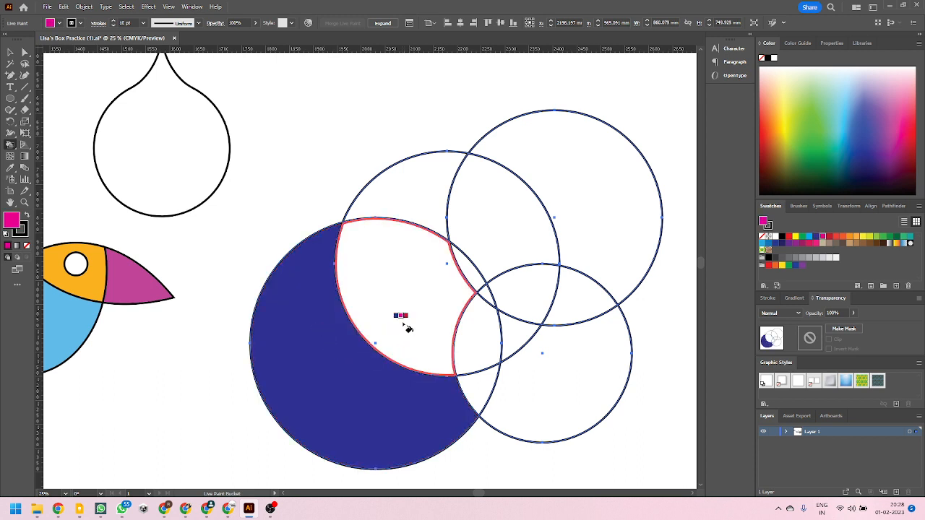
left_click(405, 325)
key("Right")
left_click(437, 202)
key("Right")
left_click(510, 237)
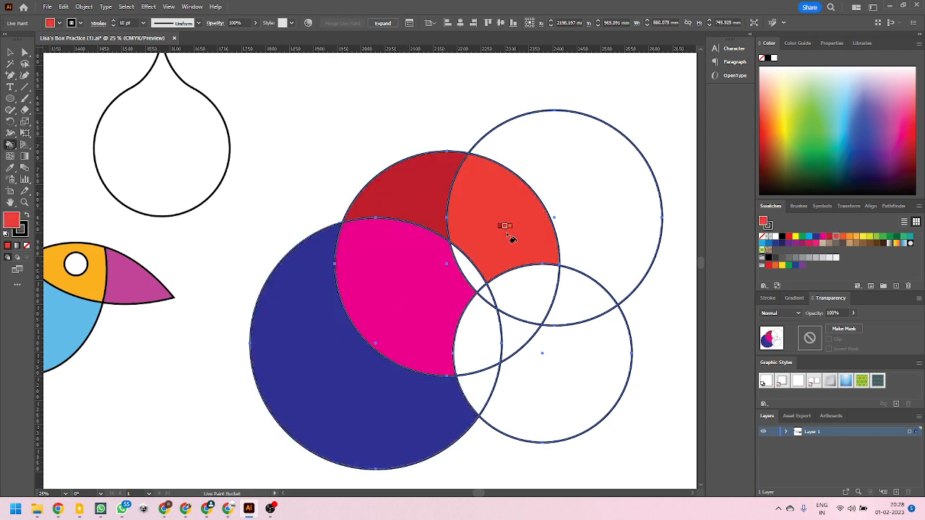
Paint the small central overlaps in successive orange shades and the overlap of the middle, upper-right and lower-right circles yellow
left_click(469, 267)
key("Right")
left_click(479, 335)
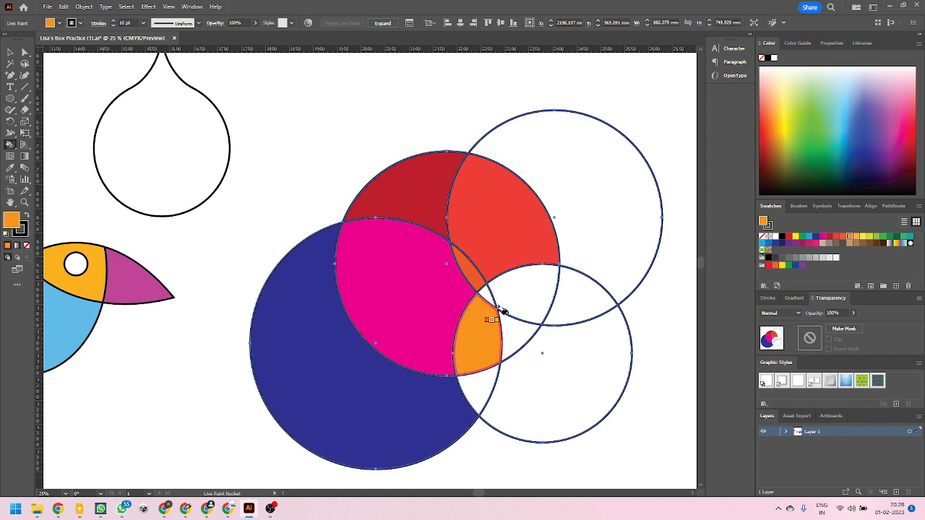
key("Right")
key("Right")
left_click(529, 298)
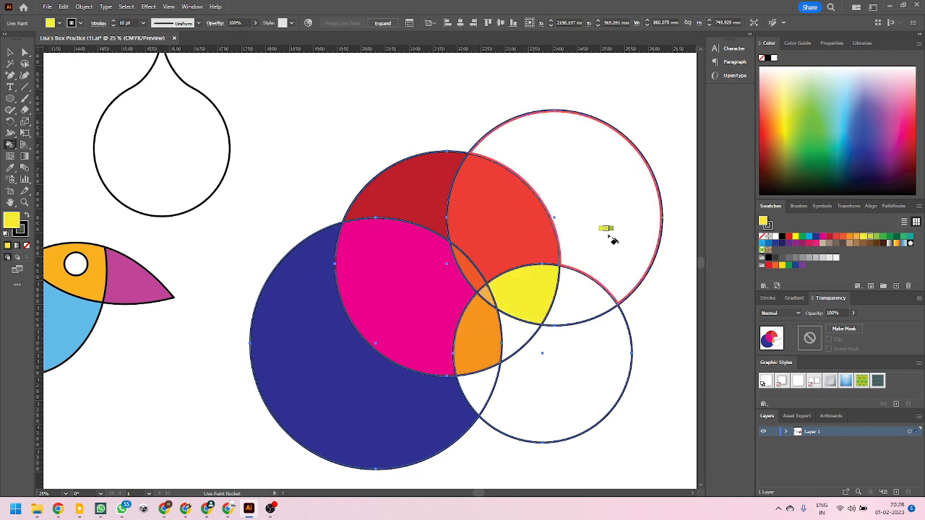
Paint the upper-right circle yellow-green, its remaining overlap with the lower-right circle green, and the lower-right circle's outer region light blue
key("Right")
left_click(609, 237)
key("Right")
key("Right")
key("Right")
left_click(580, 298)
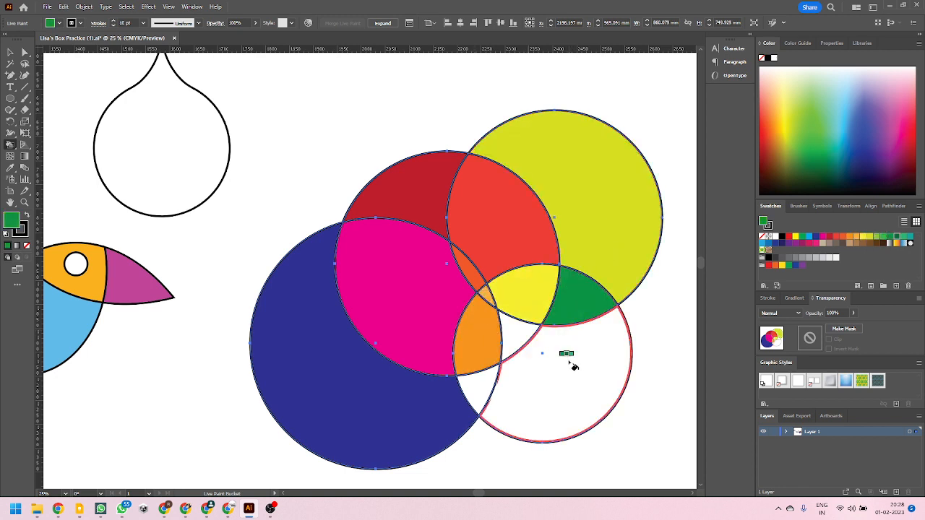
key("Right")
left_click(572, 365)
Paint the remaining middle and lower-right overlap dark navy and the last lower overlap plum, and deselect the finished Live Paint group
key("Left")
left_click(522, 330)
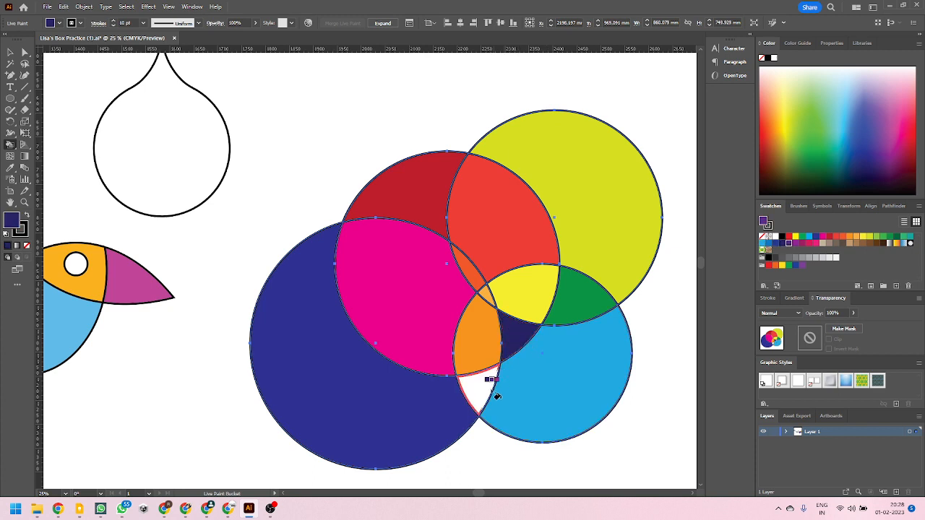
key("Right")
key("Right")
left_click(496, 396)
left_click(12, 56)
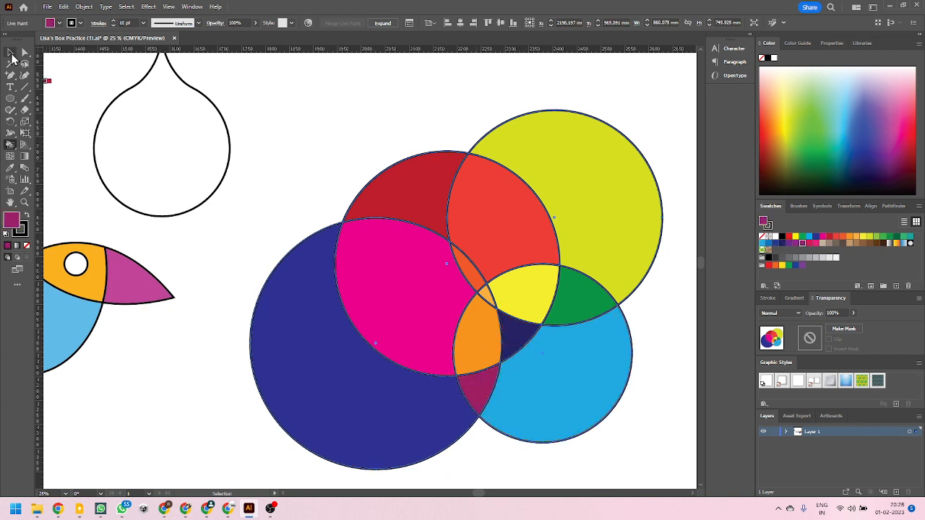
left_click(332, 93)
scroll(348, 271, "down", 3)
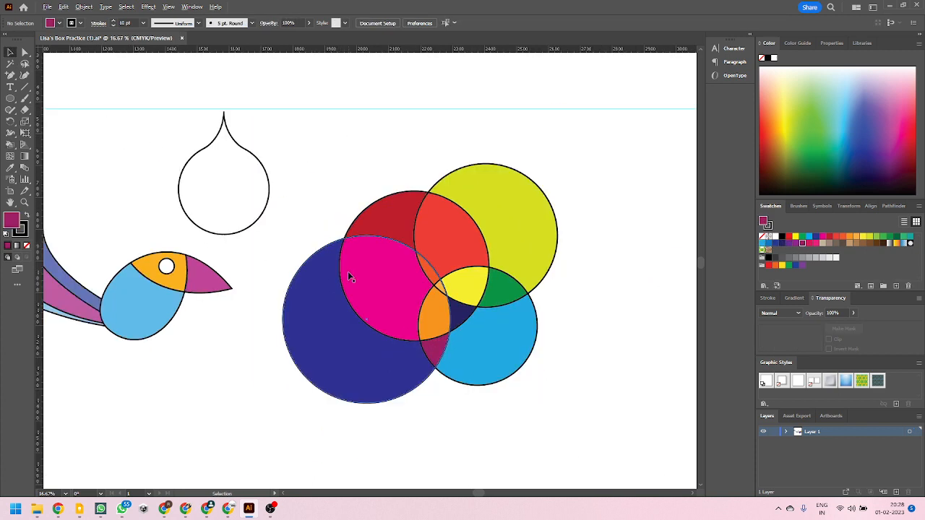
Move the yellow-green circle of the Live Paint group left and slightly up so it overlaps the neighbouring circles more
scroll(376, 286, "up", 2)
left_click(511, 226)
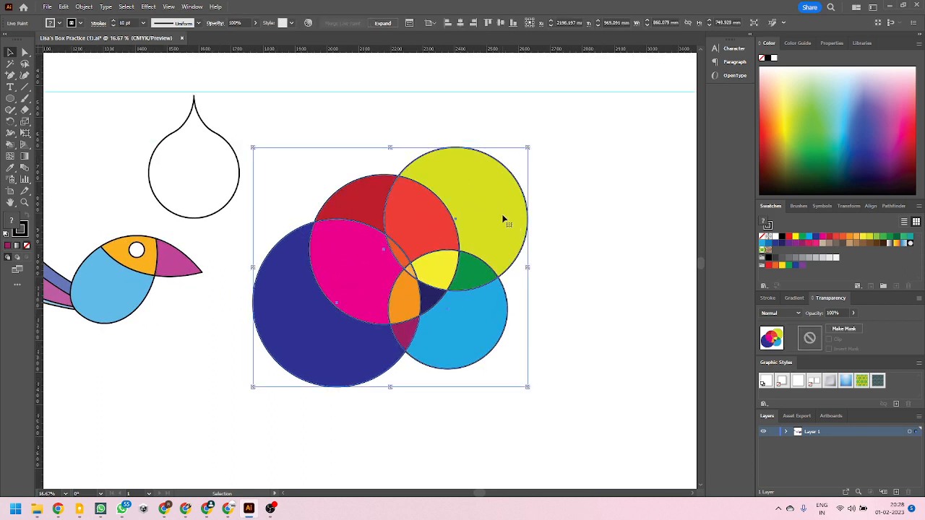
left_click(605, 270)
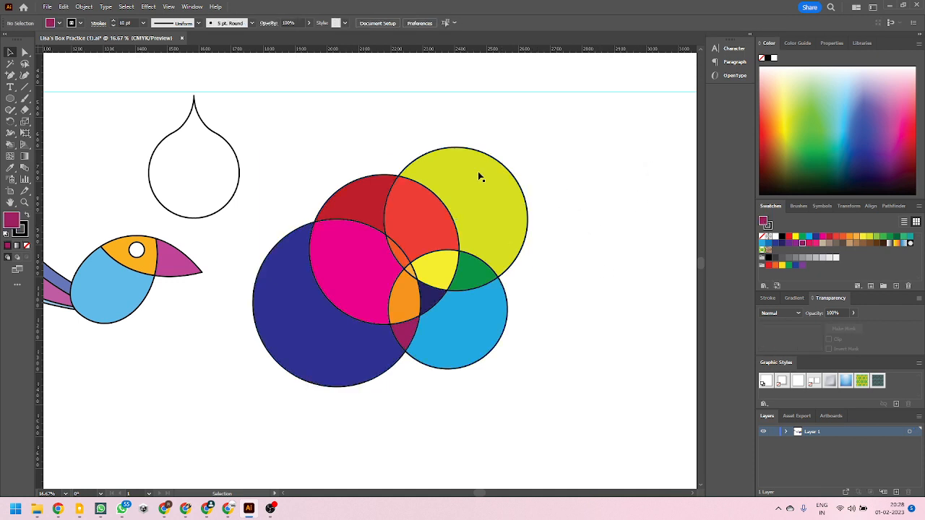
left_click(487, 204)
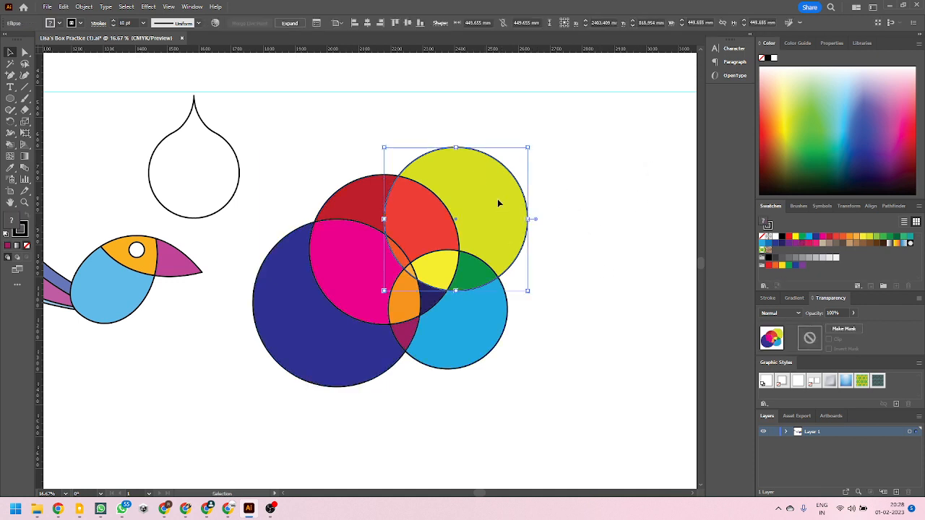
left_click_drag(497, 203, 476, 201)
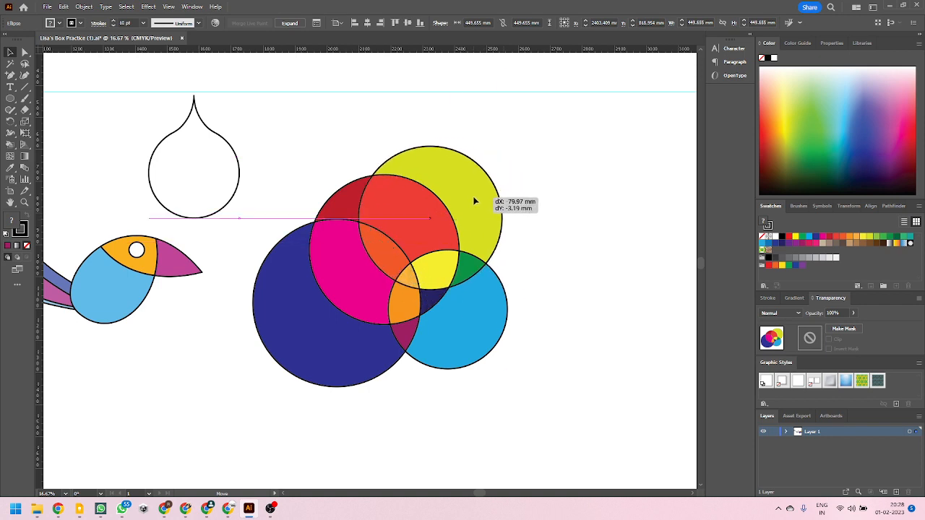
left_click_drag(474, 197, 474, 193)
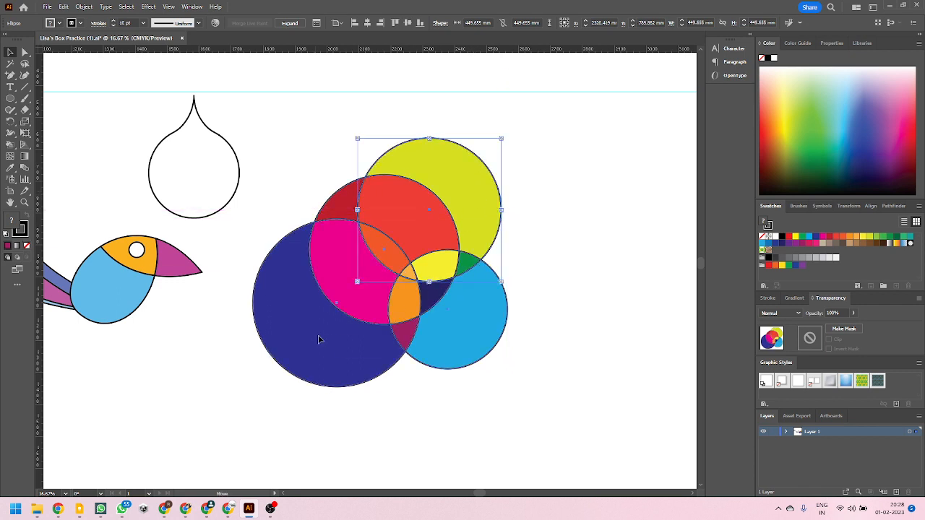
Move the large dark blue circle right and slightly down so it overlaps the light blue circle further
mouse_move(319, 340)
left_mouse_down()
mouse_move(362, 362)
mouse_move(366, 347)
mouse_move(340, 348)
mouse_move(352, 331)
mouse_move(323, 349)
mouse_move(170, 383)
mouse_move(206, 410)
mouse_move(344, 355)
mouse_move(343, 347)
mouse_move(318, 362)
mouse_move(340, 346)
mouse_move(340, 355)
mouse_move(192, 413)
mouse_move(340, 332)
mouse_move(349, 388)
mouse_move(375, 446)
mouse_move(331, 350)
left_mouse_up()
left_click(386, 438)
left_click(354, 367)
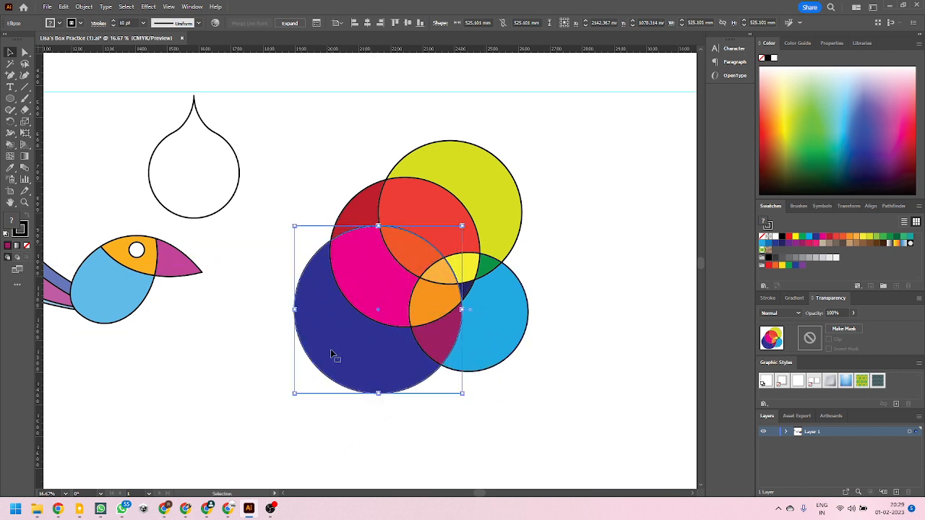
Isolate the Live Paint group, shift the light blue circle up and left, and enlarge it to about 504 mm in diameter
left_click(487, 336)
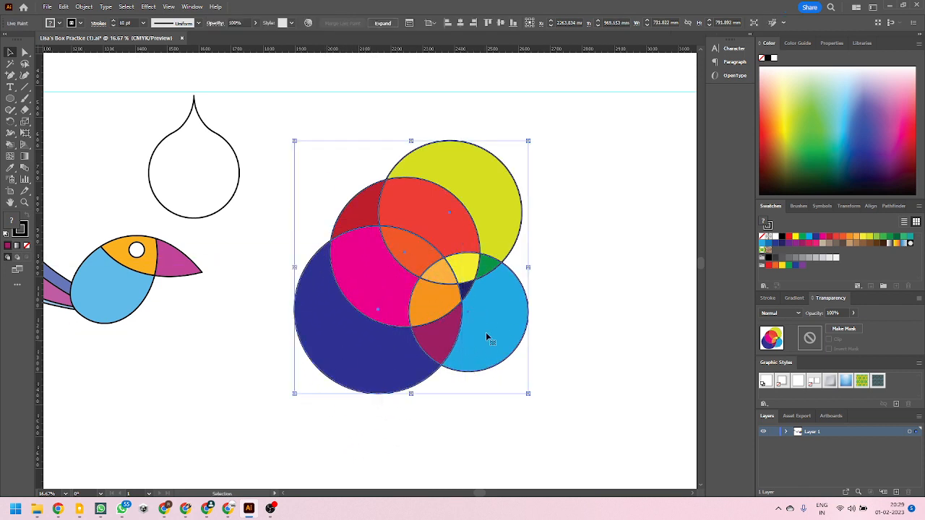
double_click(494, 315)
mouse_move(492, 323)
left_mouse_down()
mouse_move(549, 349)
mouse_move(491, 303)
mouse_move(512, 309)
mouse_move(444, 272)
mouse_move(557, 355)
mouse_move(479, 304)
left_mouse_up()
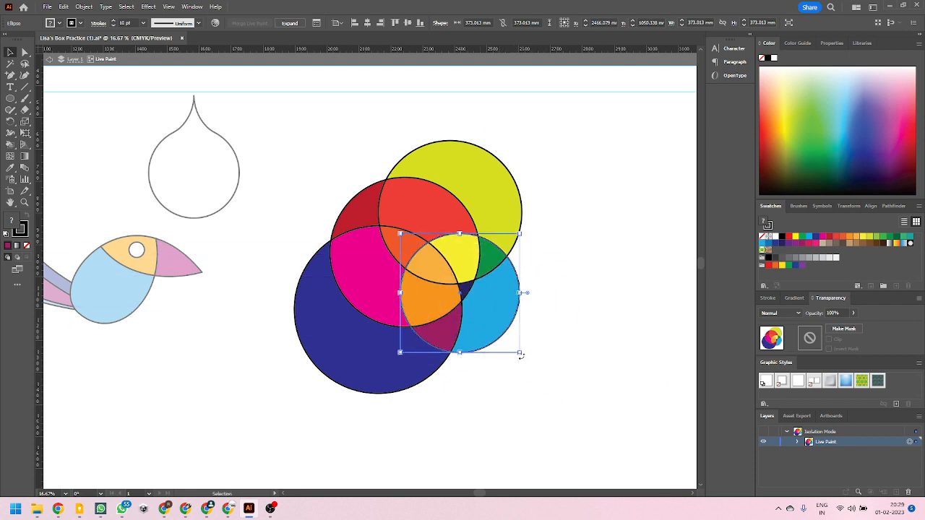
left_click_drag(523, 353, 504, 333)
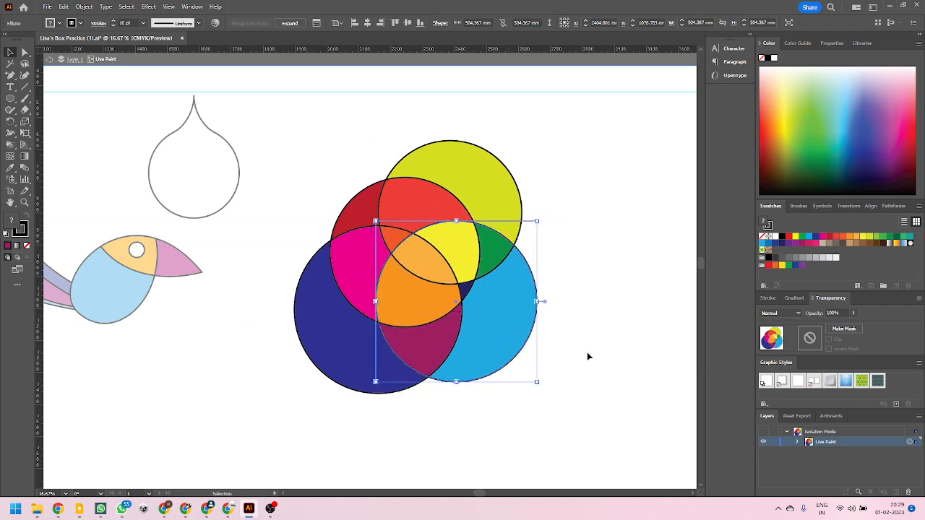
Move the light blue circle down and right, completely clear of the other three circles, and deselect it
left_click(586, 355)
left_click(499, 307)
left_click_drag(516, 310, 627, 401)
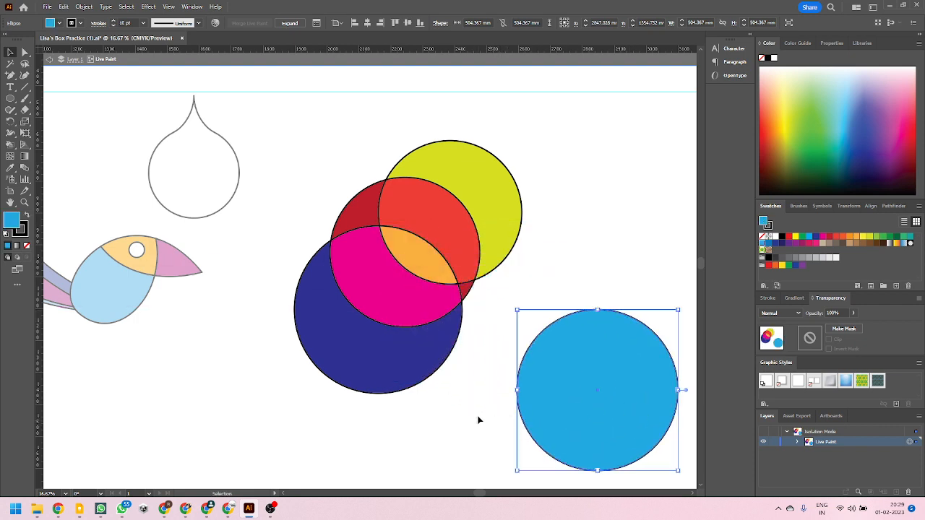
left_click(449, 427)
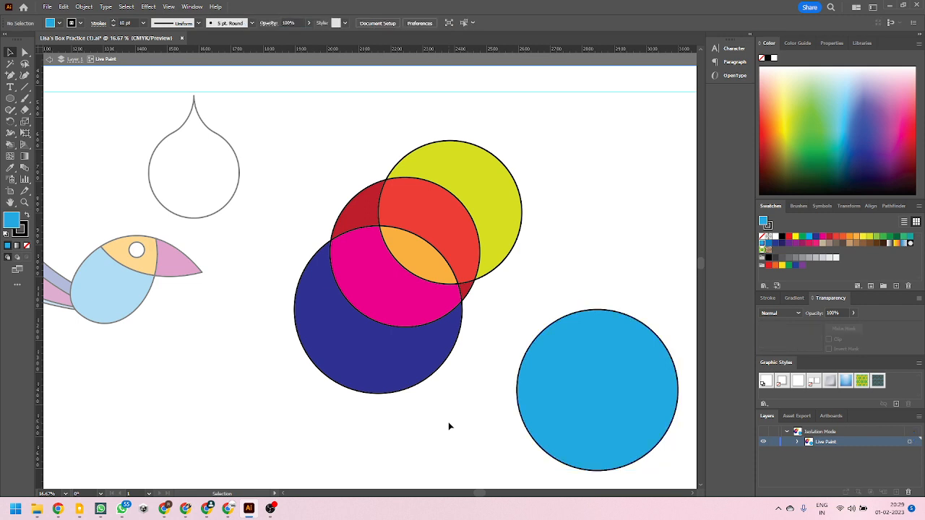
Move the light blue circle back over the group, pull it out again, and reposition it beside the other circles
left_click_drag(609, 396, 540, 345)
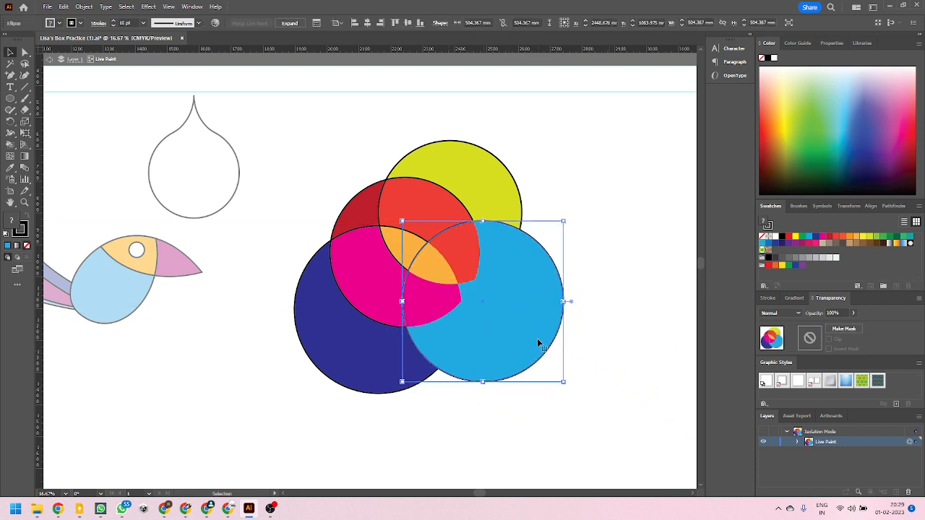
left_click_drag(513, 313, 619, 367)
key("ctrl+z")
key("ctrl+shift+z")
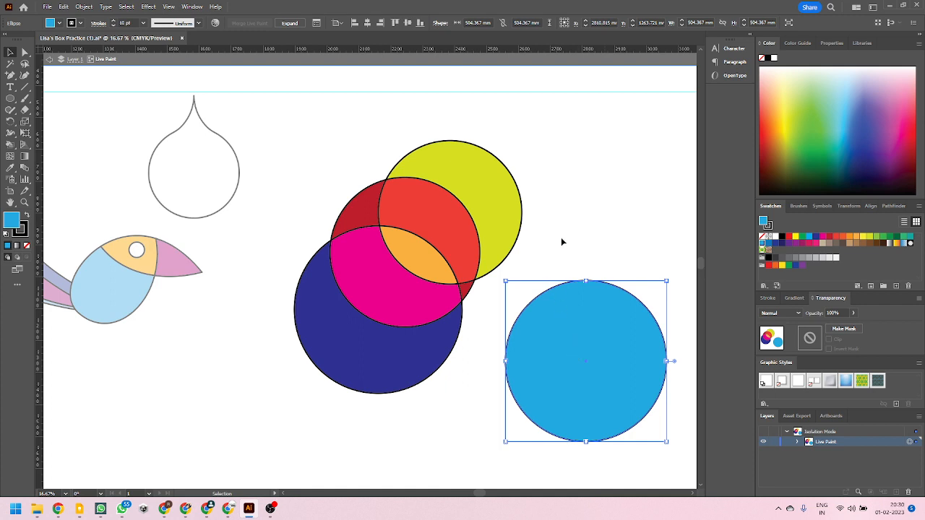
left_click_drag(599, 355, 576, 372)
Undo the light blue circle's moves back to the arrangement where its overlaps still have separate colours
key("ctrl+z")
key("ctrl+z")
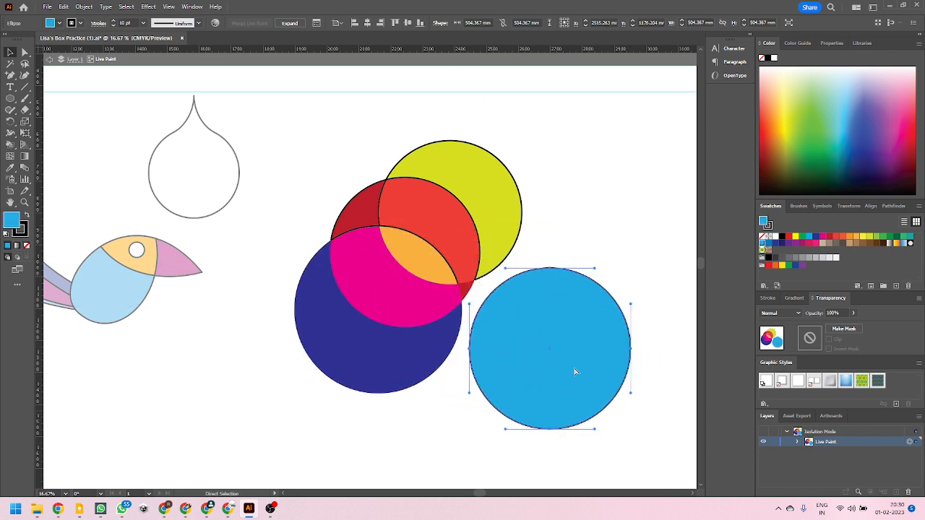
key("ctrl+z")
key("ctrl+z")
key("ctrl+z")
key("ctrl+z")
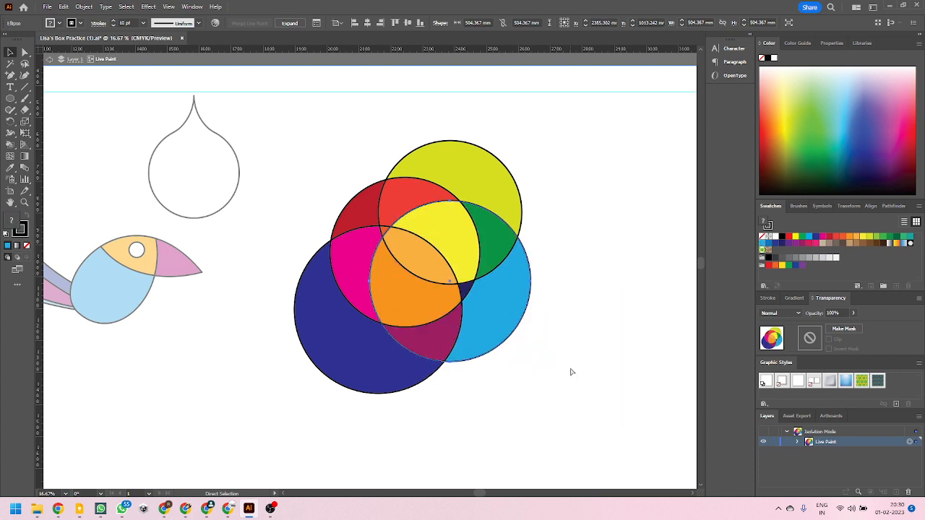
Move the dark red circle up and left, and try shifting the light blue circle down and right, undoing that last shift
left_click_drag(470, 300, 433, 286)
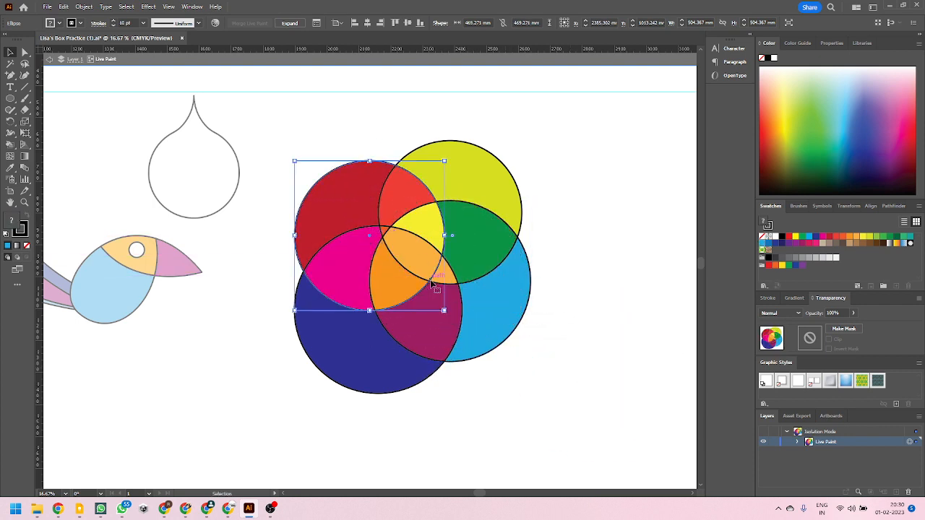
mouse_move(497, 309)
left_mouse_down()
mouse_move(497, 318)
mouse_move(606, 371)
mouse_move(595, 378)
mouse_move(515, 343)
left_mouse_up()
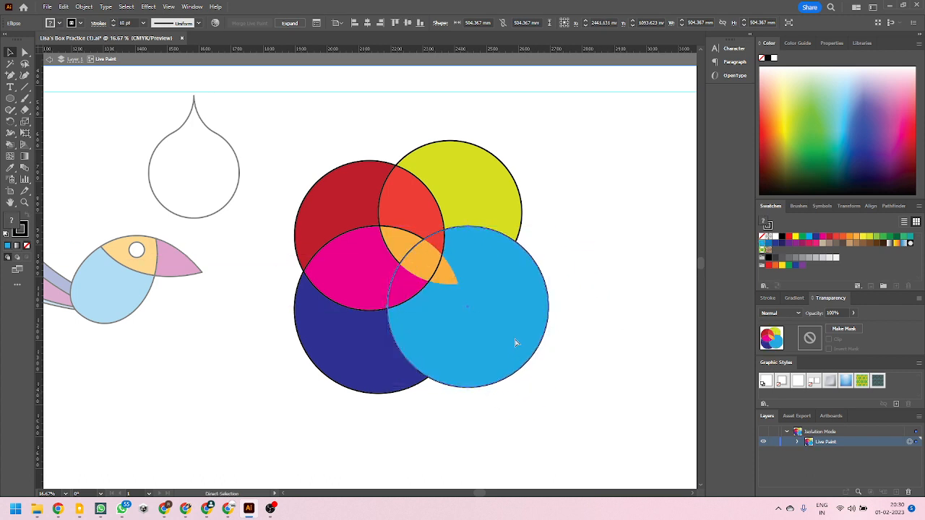
key("ctrl+z")
key("ctrl+shift+z")
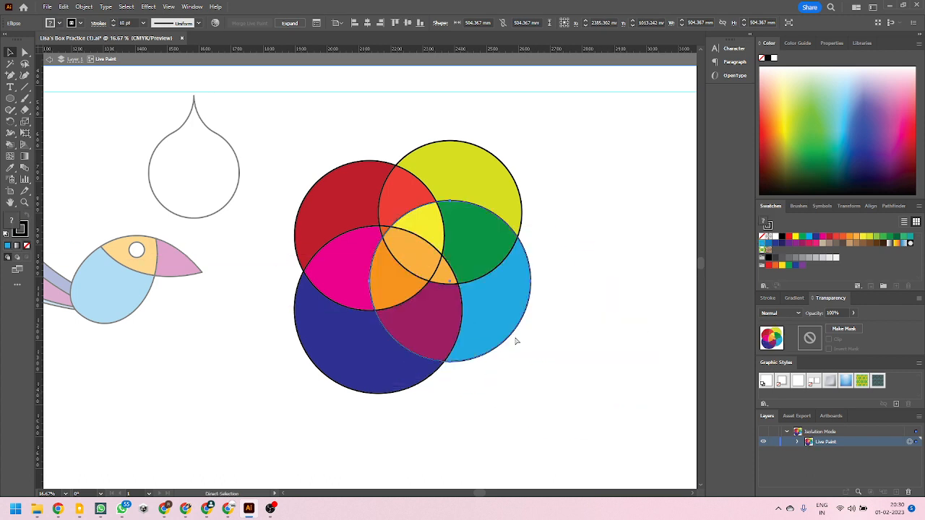
Nudge the light blue, dark red and yellow-green circles into an even four-petal arrangement, and deselect them
key("v")
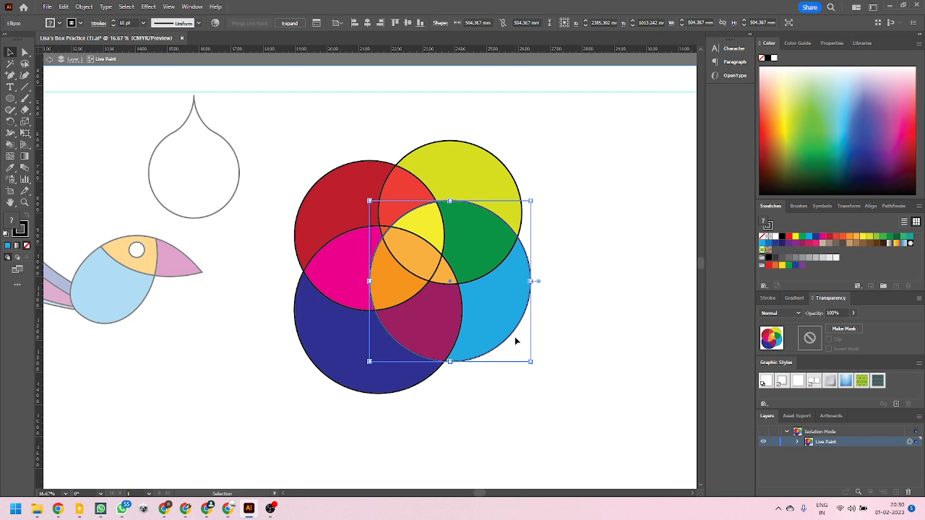
mouse_move(497, 312)
left_mouse_down()
mouse_move(518, 324)
mouse_move(511, 330)
left_mouse_up()
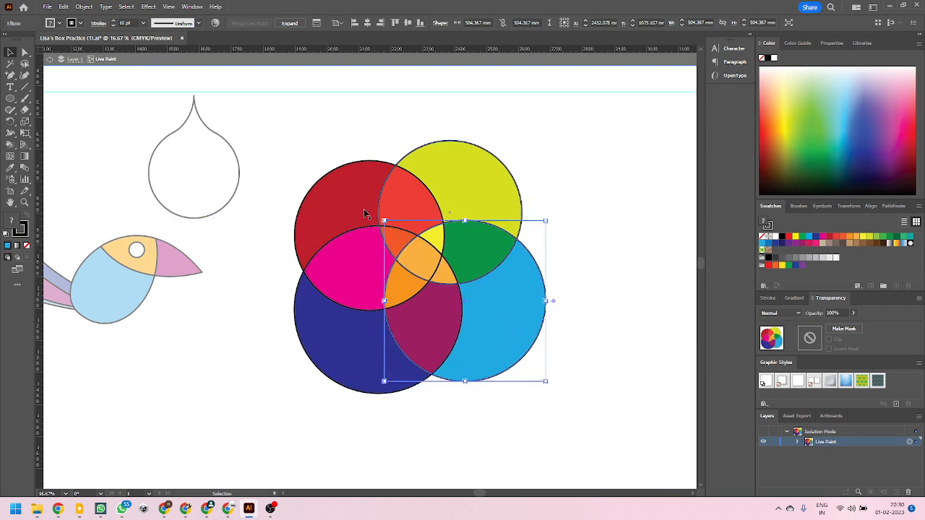
left_click_drag(338, 193, 347, 202)
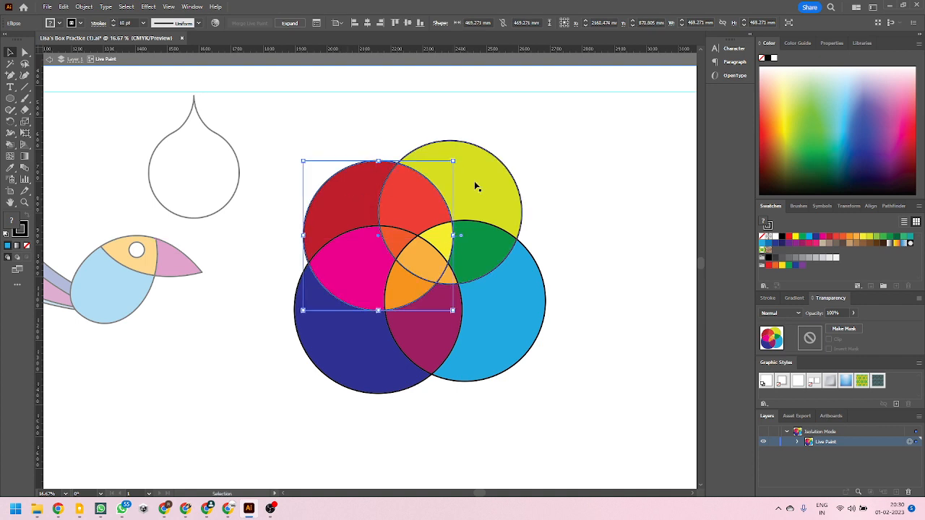
mouse_move(474, 180)
left_mouse_down()
mouse_move(490, 175)
mouse_move(515, 200)
mouse_move(483, 196)
left_mouse_up()
left_click(597, 349)
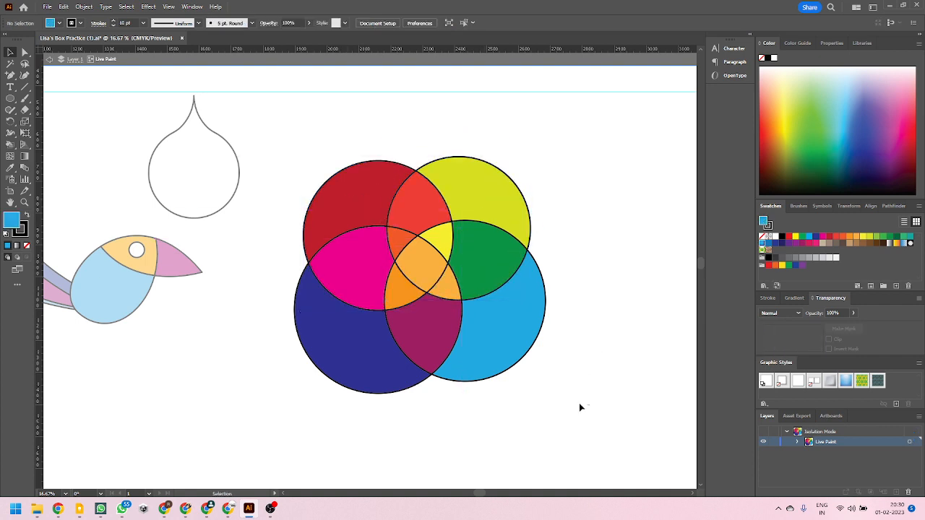
Select all four circles of the Live Paint group and delete them
left_click_drag(583, 405, 355, 210)
mouse_move(441, 269)
left_mouse_down()
mouse_move(431, 305)
mouse_move(434, 296)
left_mouse_up()
key("Delete")
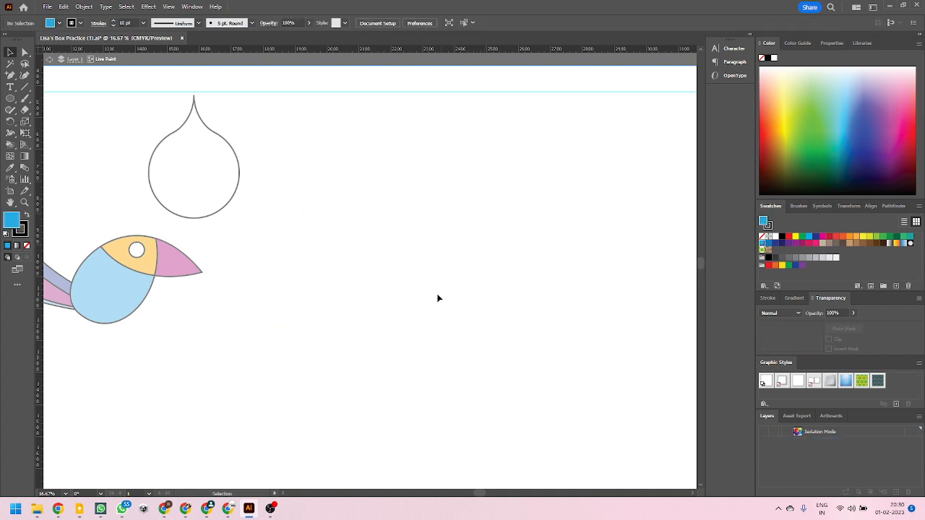
Draw a light blue circle about 540 mm in diameter with the Ellipse tool in the emptied area
left_click_drag(10, 98, 46, 120)
left_click_drag(380, 230, 554, 403)
left_click(11, 52)
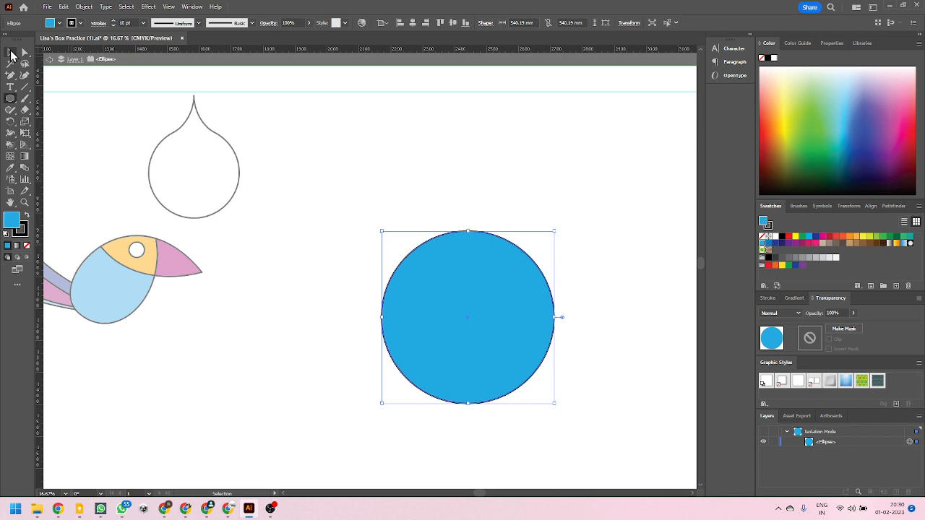
Exit isolation mode, shift the new circle slightly up and left, and place a copy directly above it, overlapping by half
double_click(326, 188)
left_click(437, 306)
left_click_drag(470, 330, 458, 254)
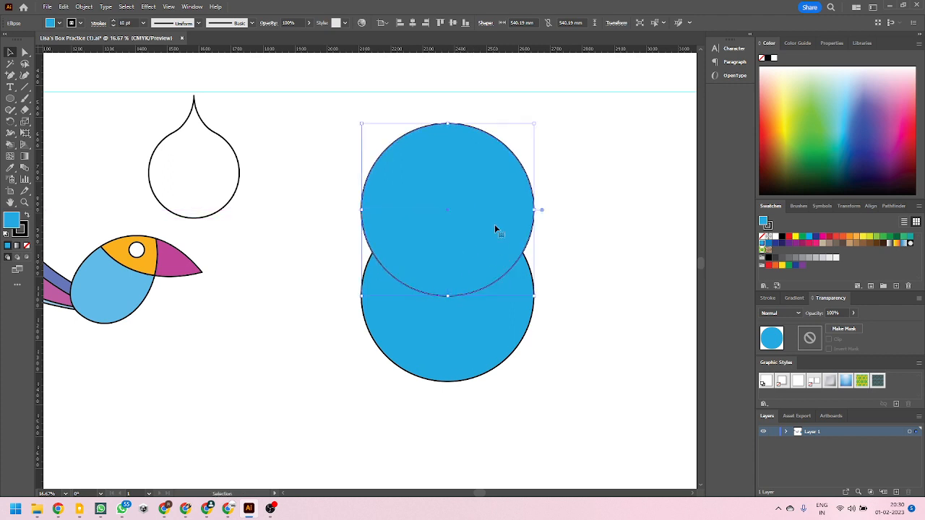
Create a copy of the upper circle rotated 45° clockwise around that circle's lowest point
left_click(10, 124)
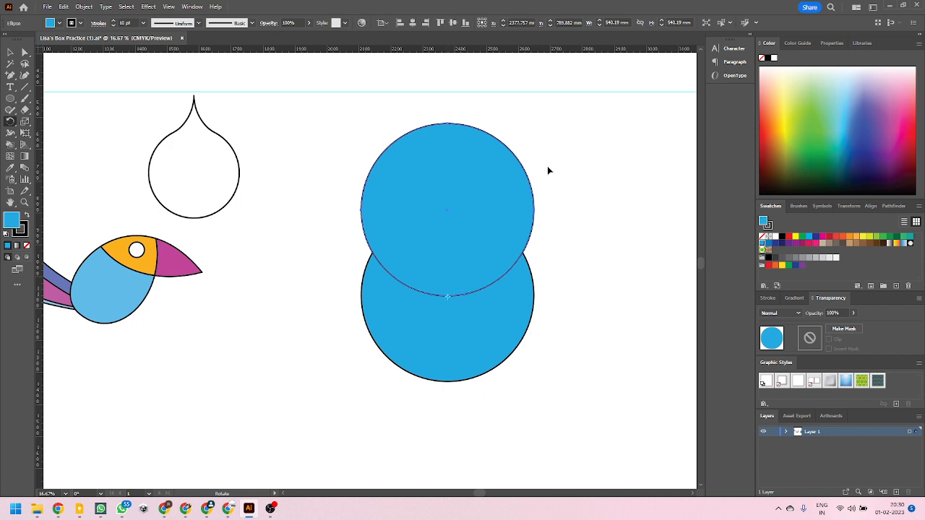
left_click_drag(536, 161, 640, 268)
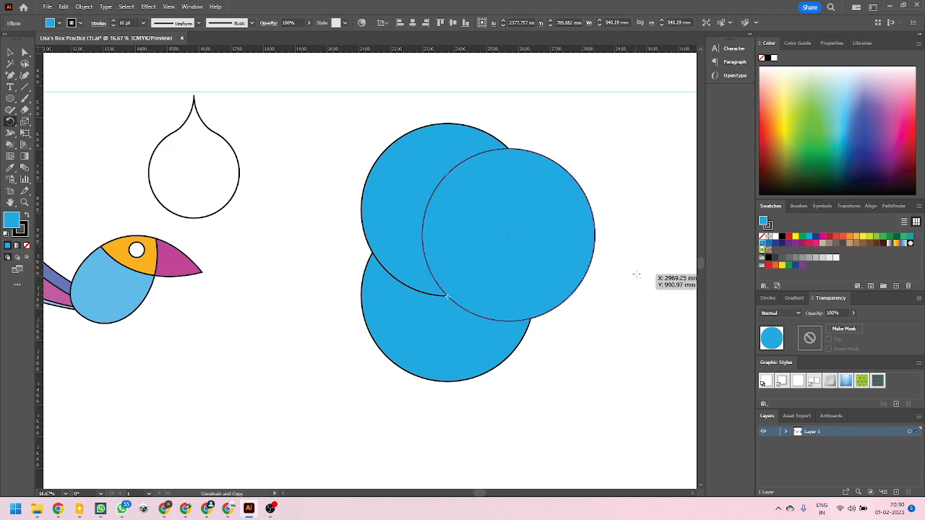
key("ctrl")
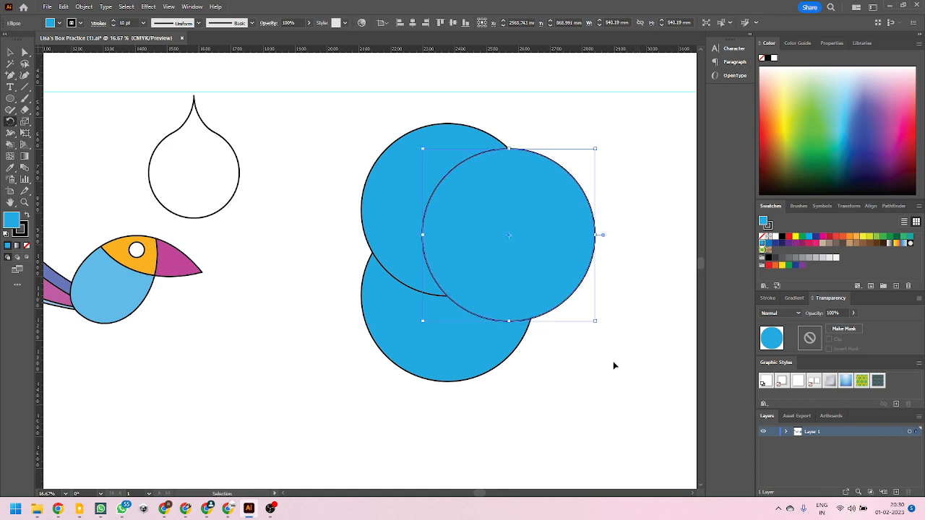
key("ctrl")
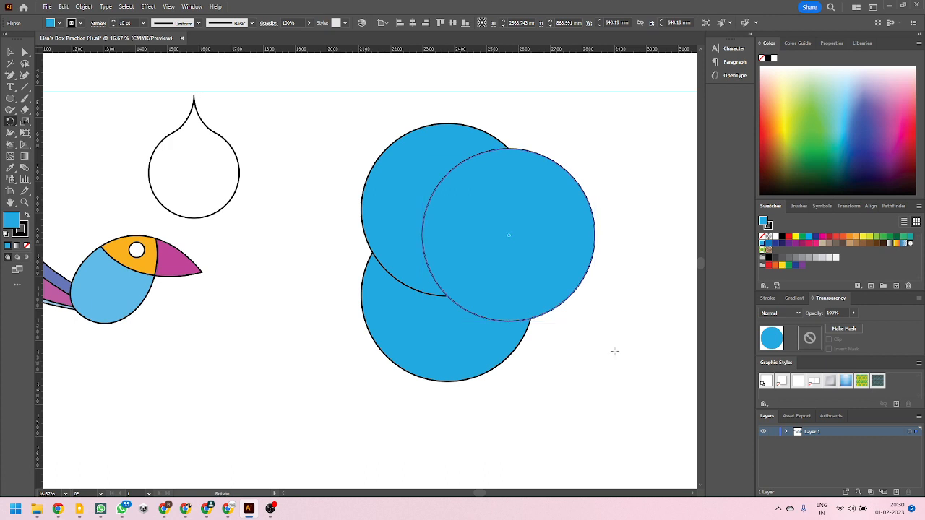
key("ctrl")
Delete the rotated circle copy, leaving isolation mode first
key("v")
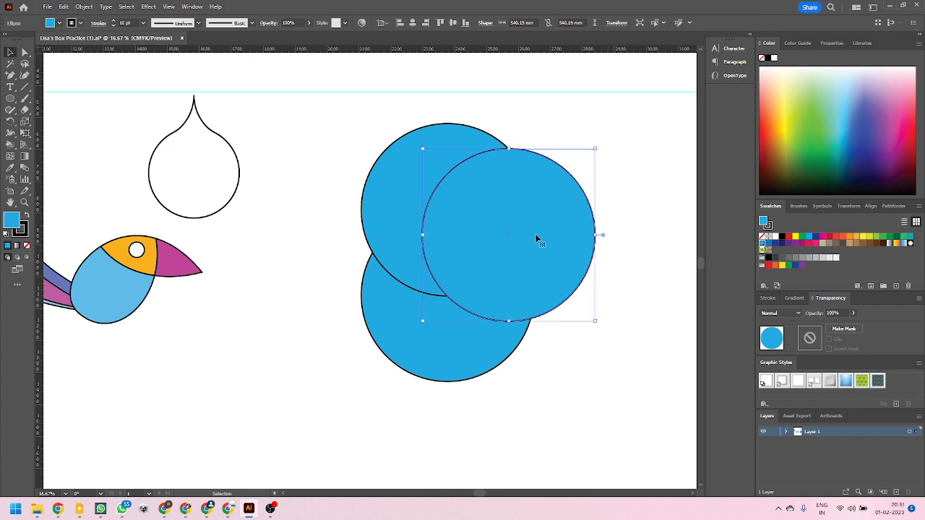
double_click(540, 248)
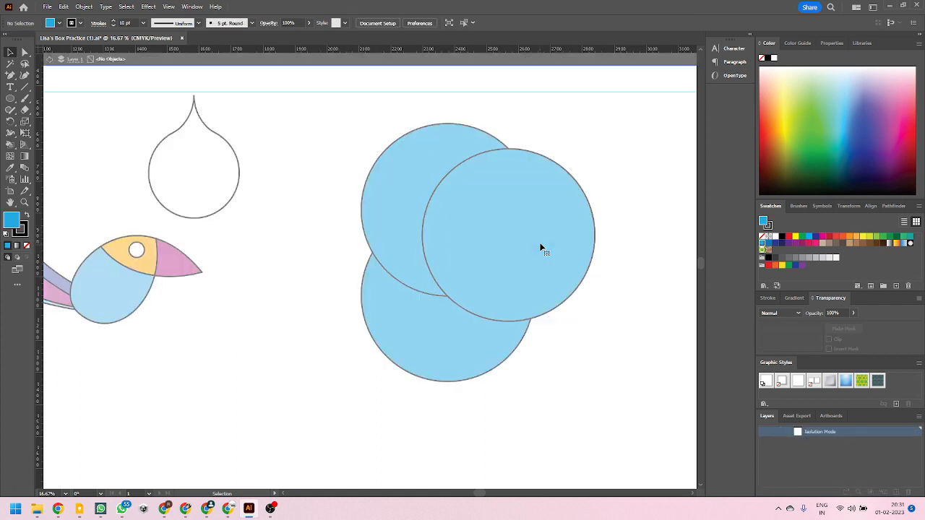
double_click(612, 200)
left_click(541, 229)
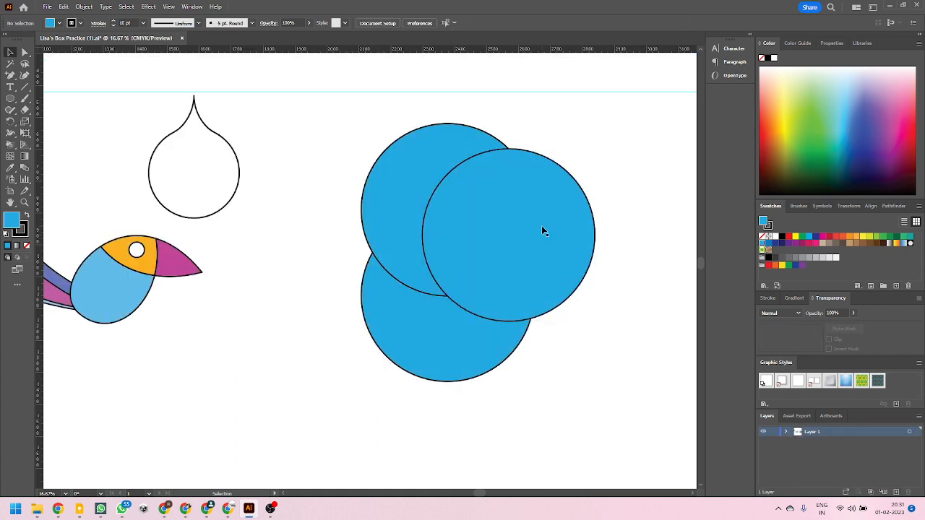
key("Delete")
Rotate a new copy of the upper circle 45° clockwise around its lowest point, at the centre of the lower circle
left_click(495, 191)
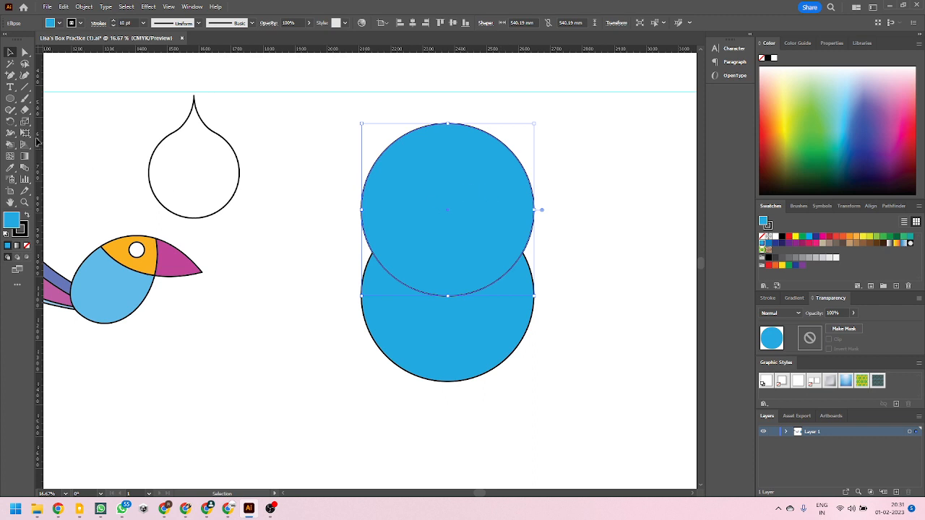
left_click(10, 121)
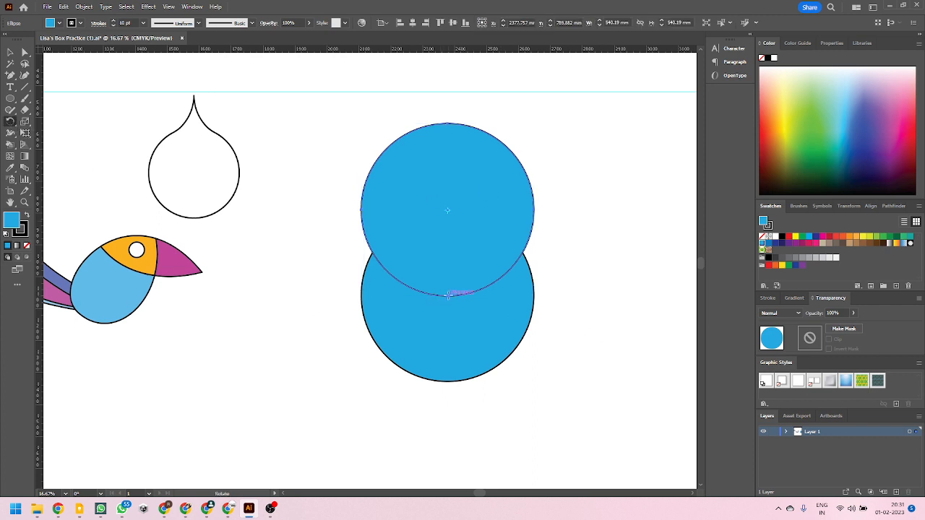
left_click_drag(545, 174, 632, 280)
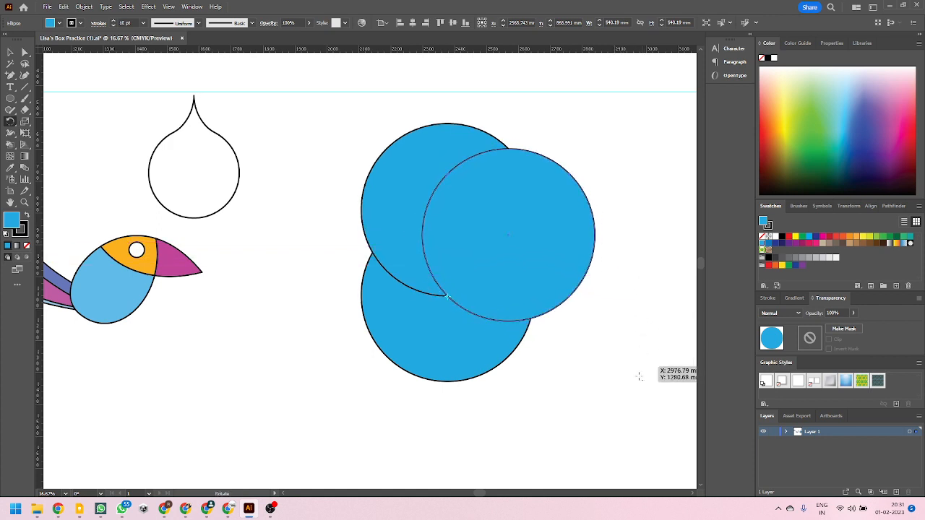
Repeat the 45° rotated copy until eight circles form a complete ring around the shared centre point
key("ctrl+d")
key("ctrl+d")
key("ctrl+d")
key("ctrl+d")
key("ctrl+d")
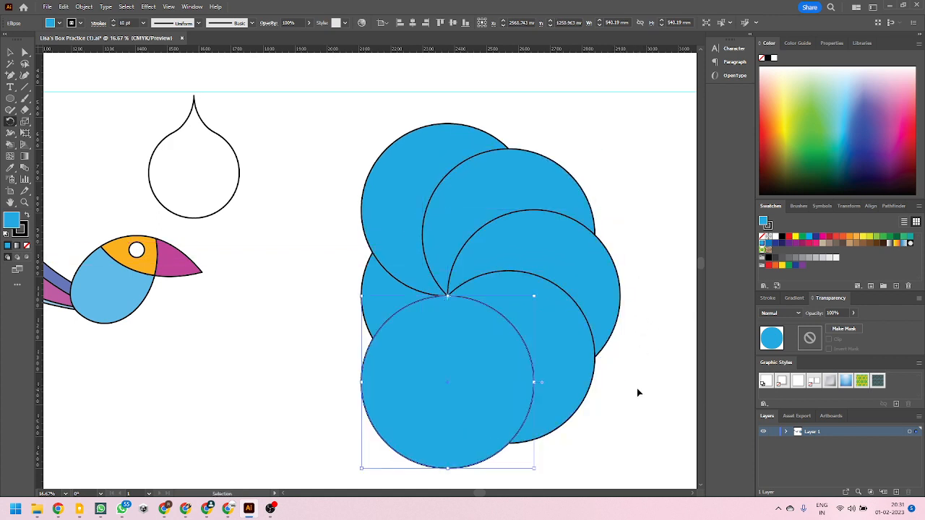
key("r")
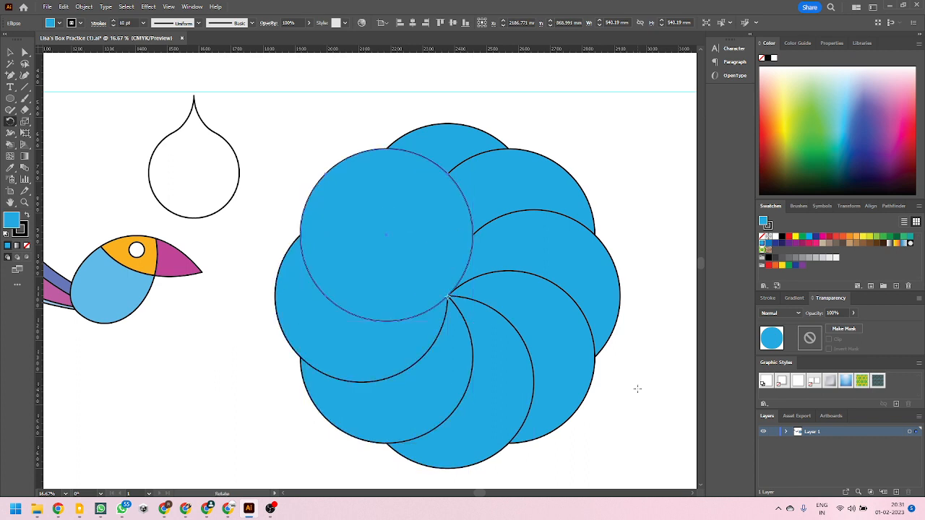
key("v")
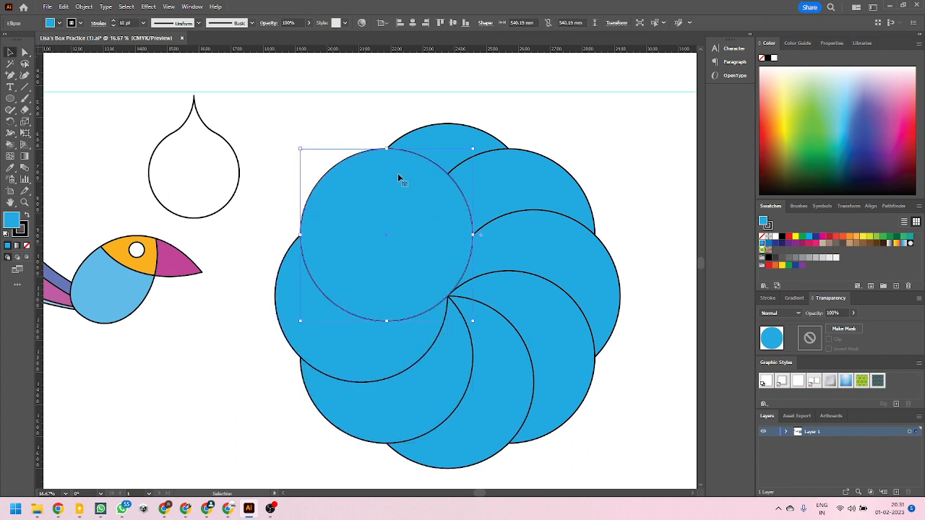
Select all the overlapping circles and convert them into one Live Paint group
left_click_drag(454, 281, 632, 420)
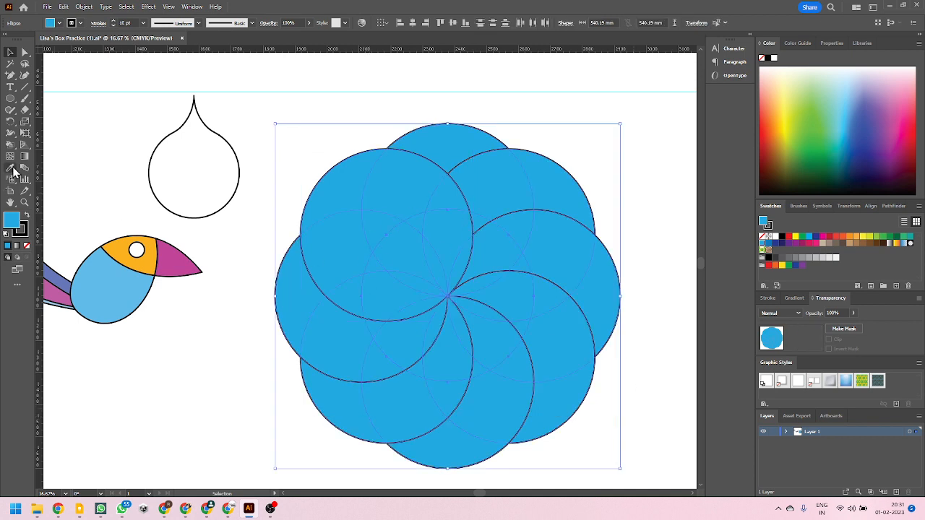
left_click(10, 144)
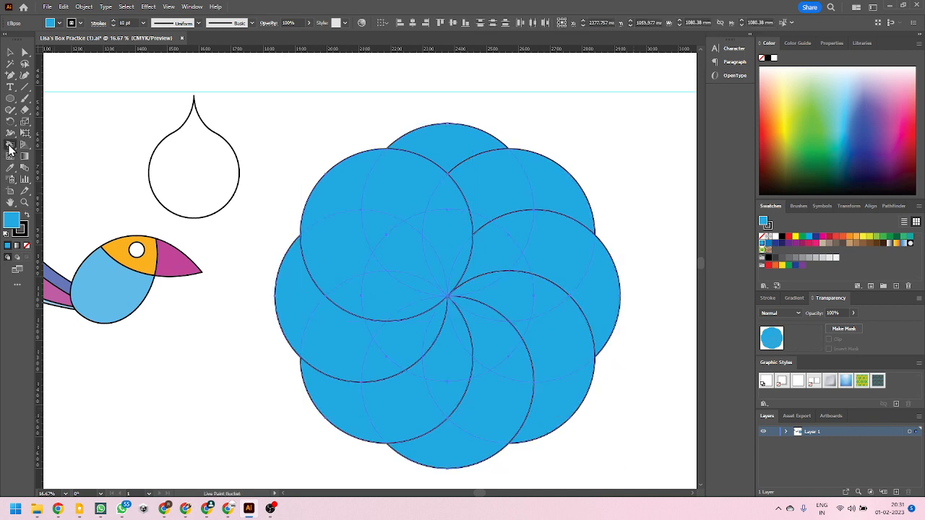
left_click(441, 242)
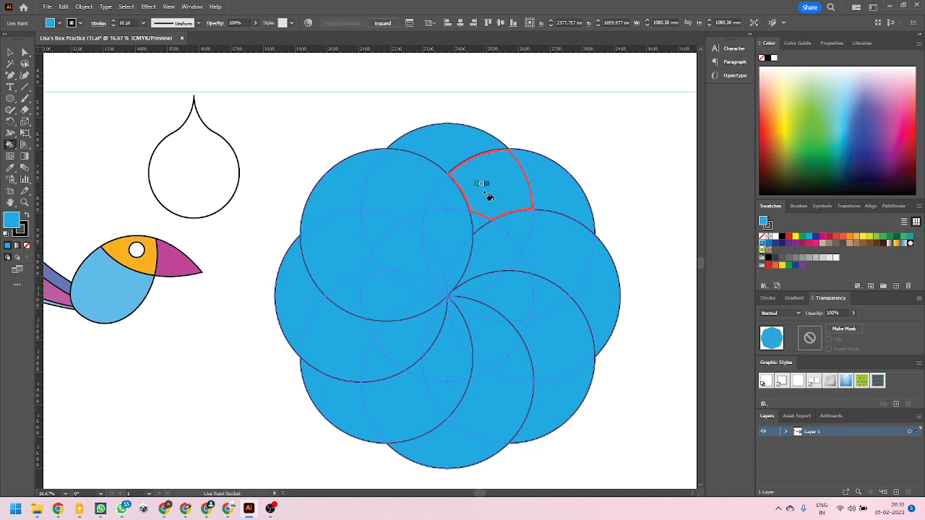
Fill the eight large four-sided overlap regions in the flower's outer ring with teal green using Live Paint
left_click(416, 183)
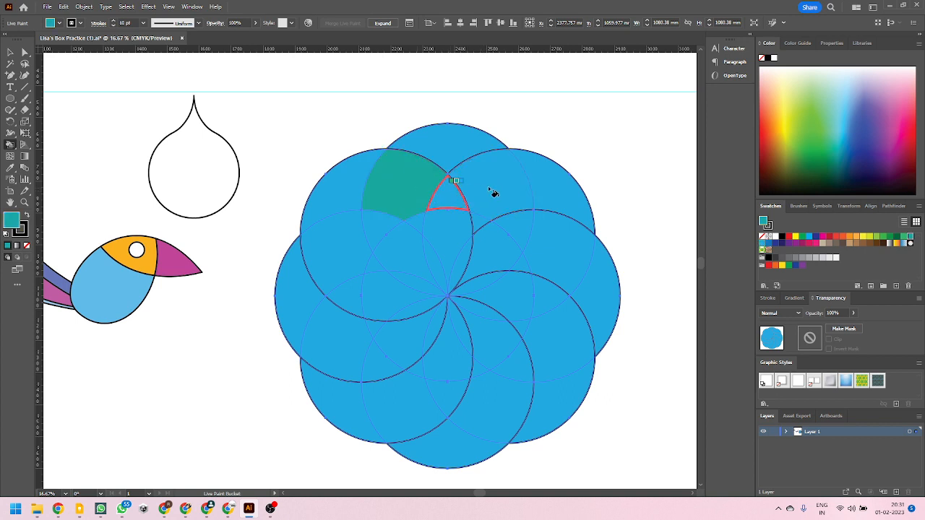
left_click(488, 180)
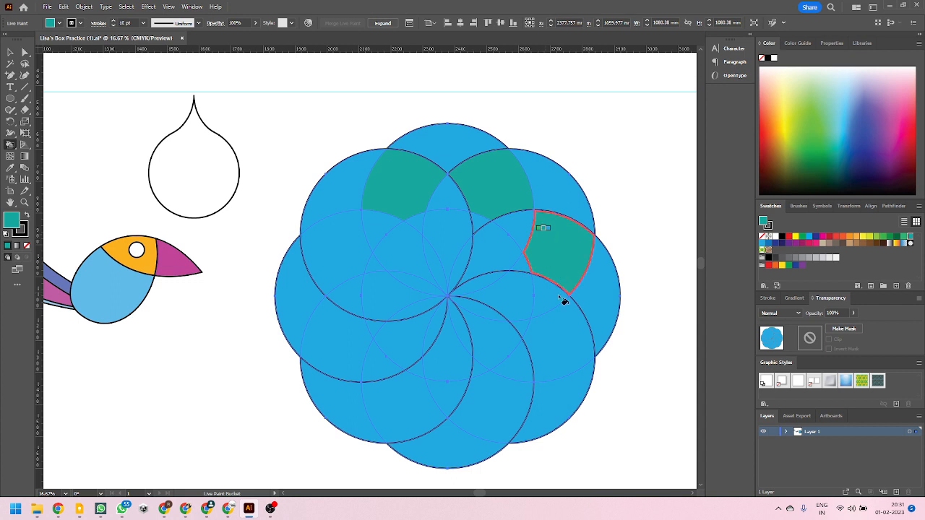
left_click(554, 320)
left_click(497, 407)
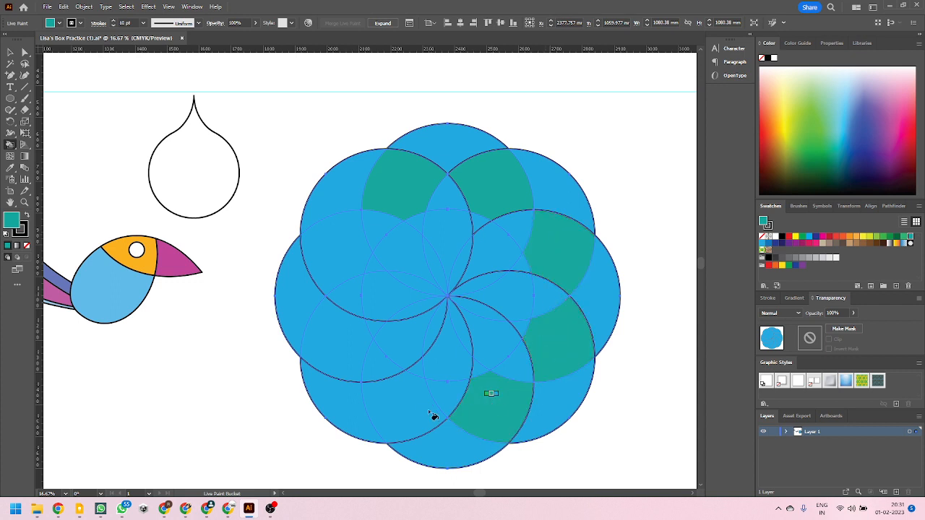
left_click(406, 409)
left_click(335, 347)
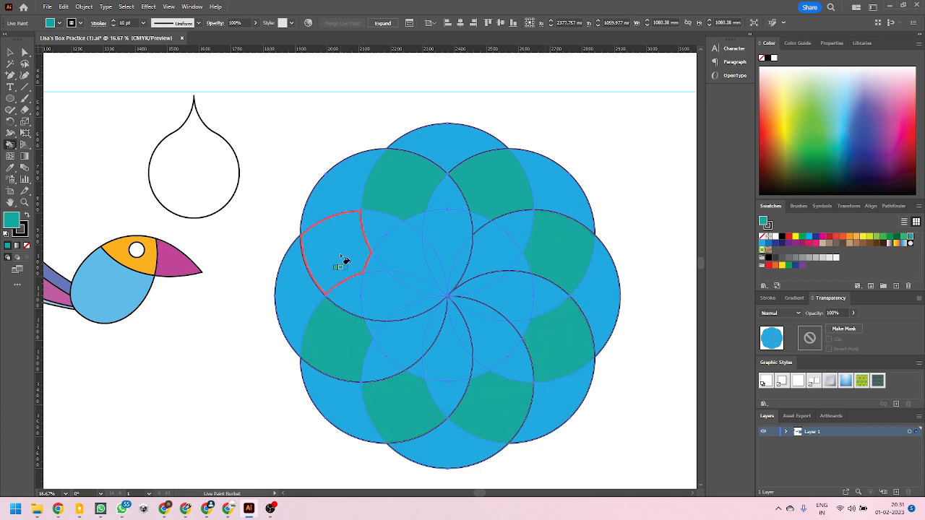
left_click(347, 264)
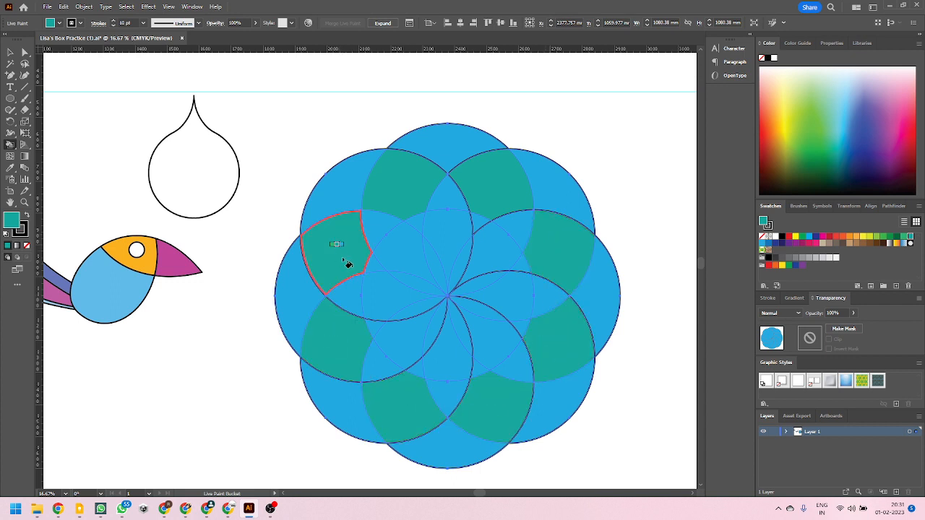
Fill the eight pointed regions just inside the teal ring with the darker blue swatch
key("Right")
left_click(383, 228)
left_click(446, 197)
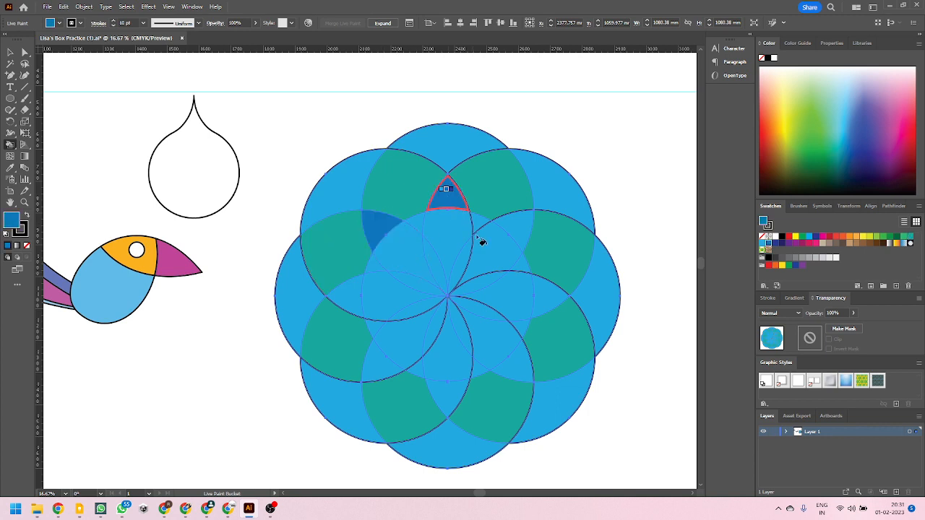
left_click(550, 306)
left_click(508, 365)
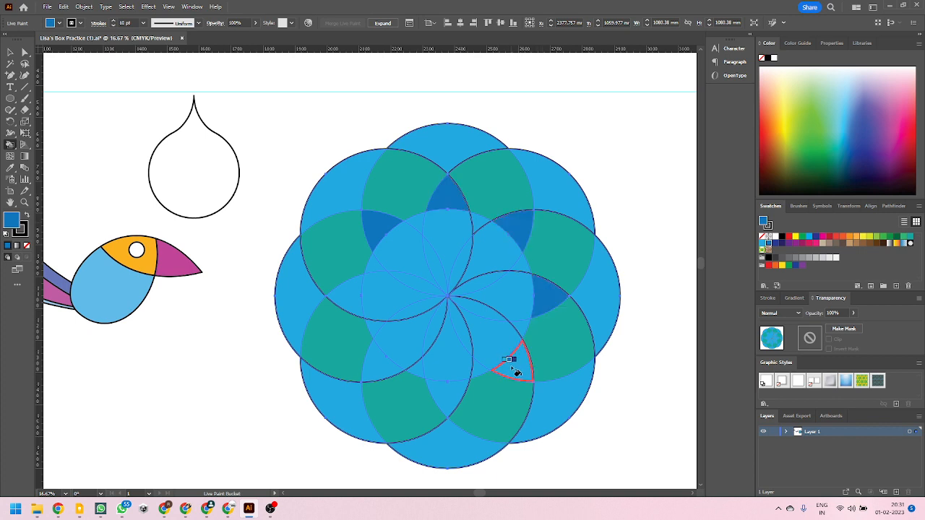
left_click(439, 389)
left_click(374, 364)
left_click(355, 295)
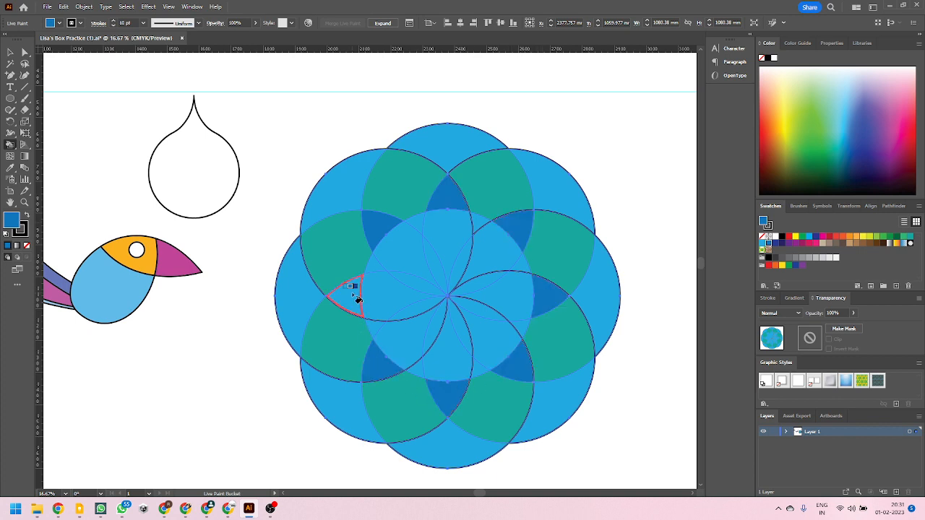
Fill the eight small triangles around the edge of the central circle with dark navy
key("Right")
left_click(373, 264)
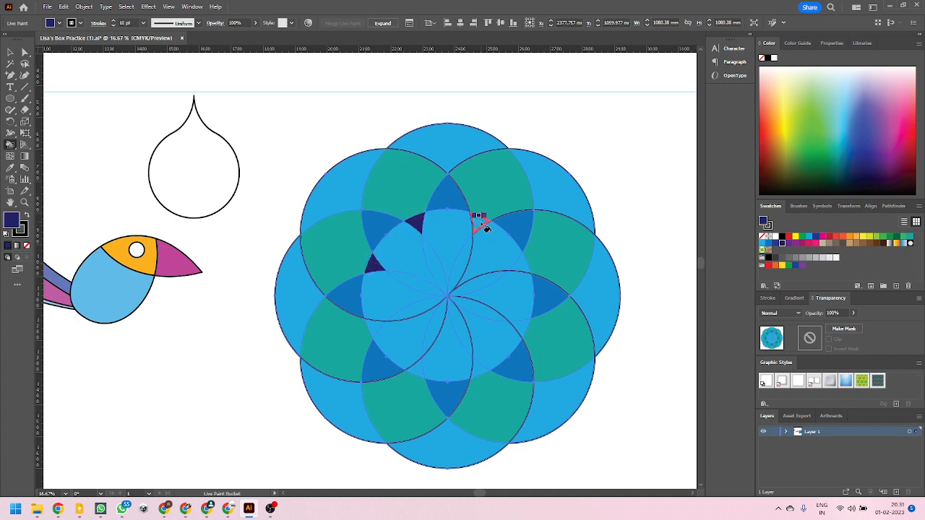
left_click(521, 266)
left_click(521, 326)
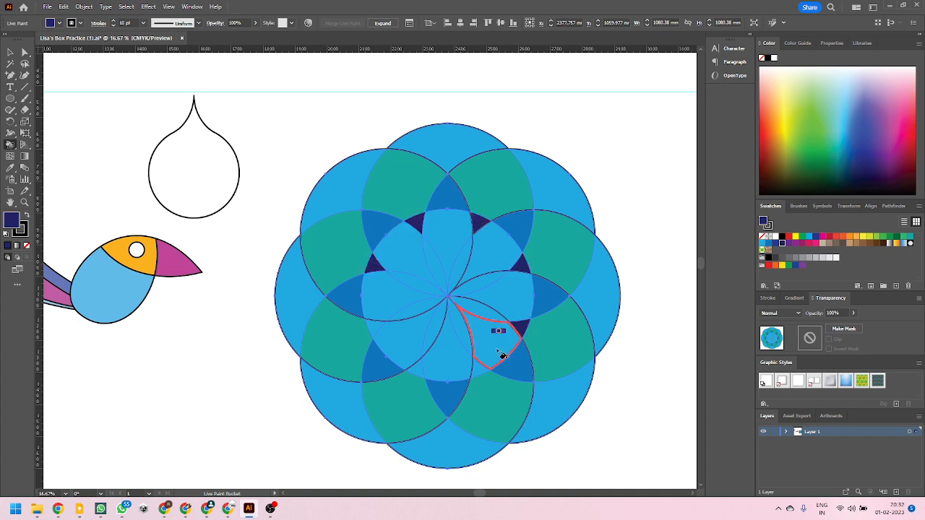
left_click(418, 367)
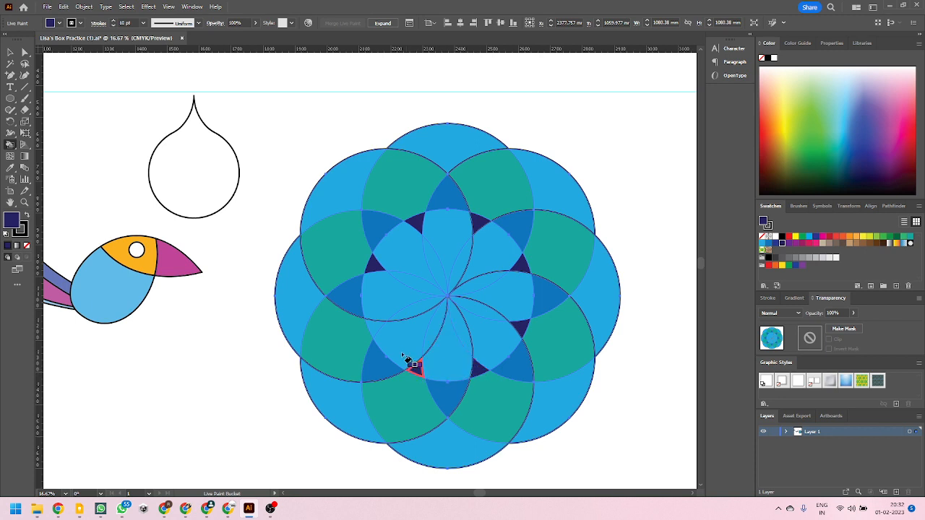
Fill the eight wide petals inside the central circle with purple
key("Right")
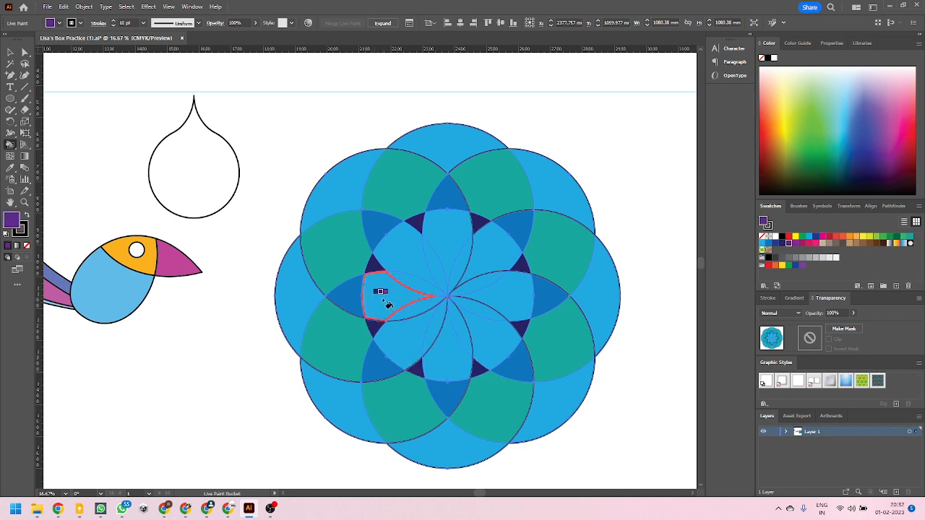
left_click(388, 305)
left_click(402, 246)
left_click(444, 238)
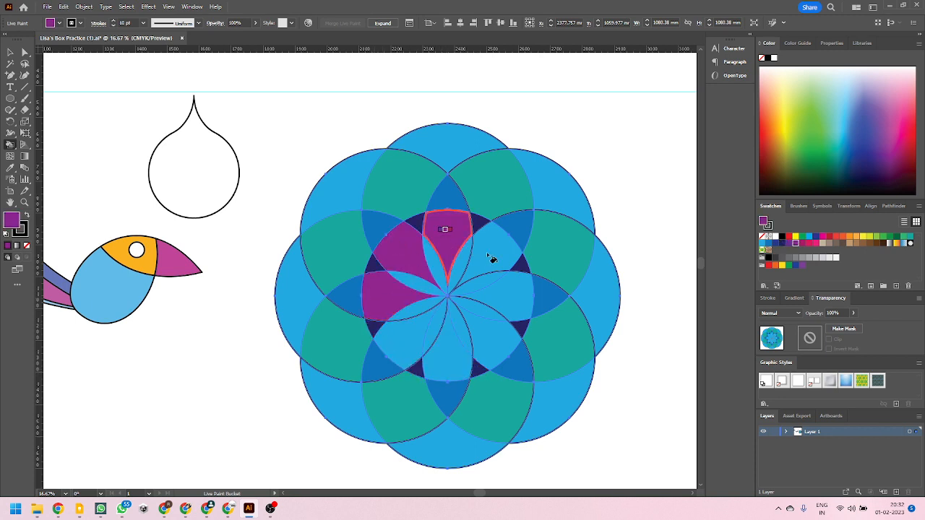
left_click(491, 250)
left_click(505, 299)
left_click(493, 340)
left_click(445, 350)
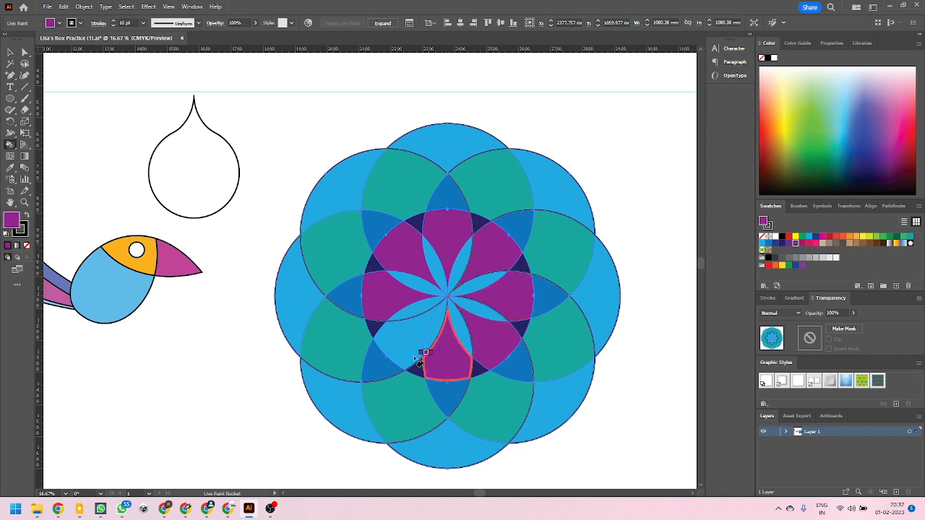
left_click(405, 348)
Fill the eight narrow petals radiating from the flower's centre with crimson pink
key("Right")
key("Right")
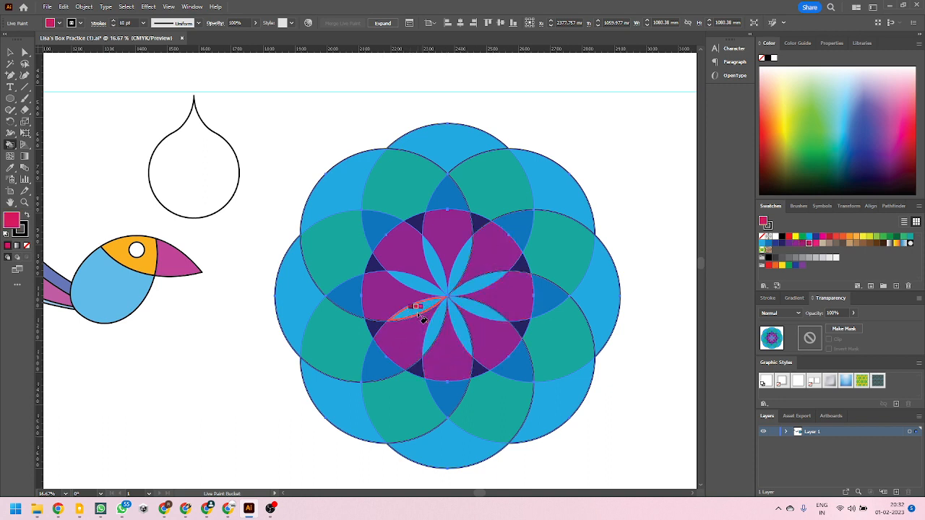
left_click(426, 310)
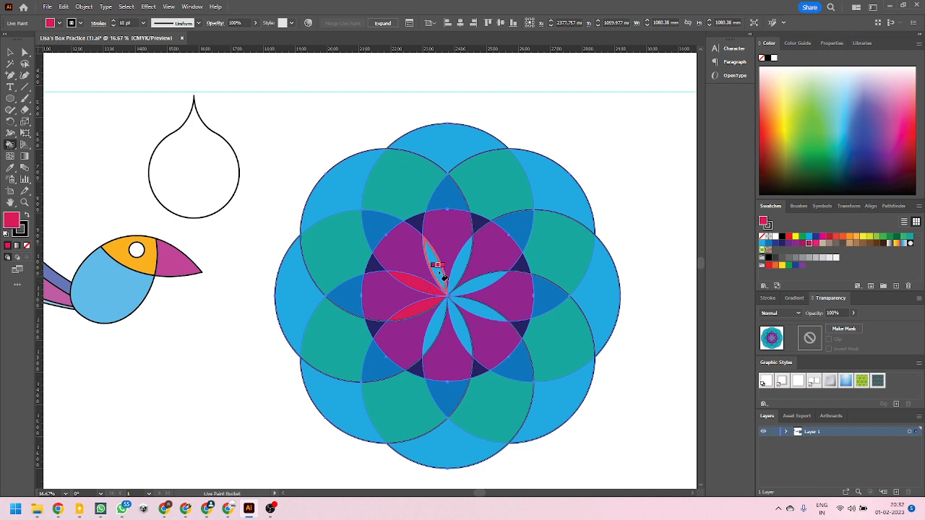
left_click(436, 260)
left_click(458, 253)
left_click(483, 291)
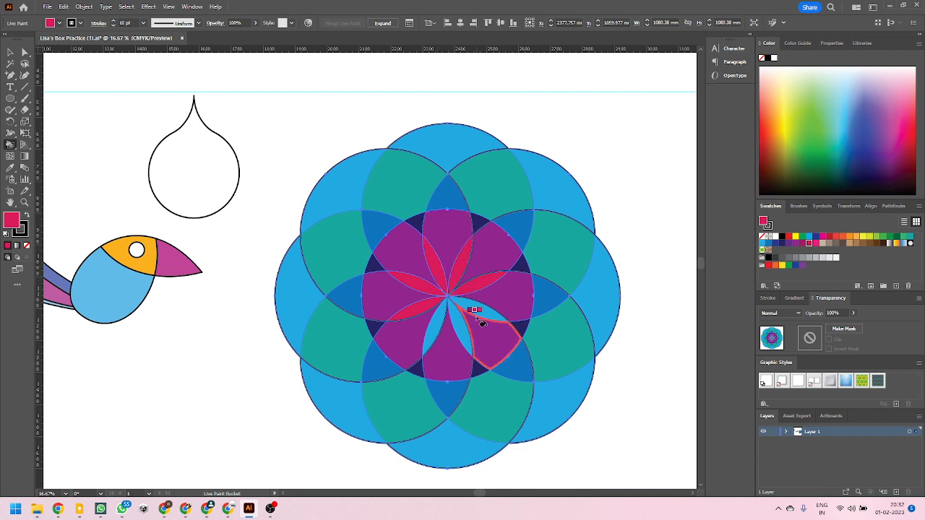
left_click(478, 308)
left_click(458, 331)
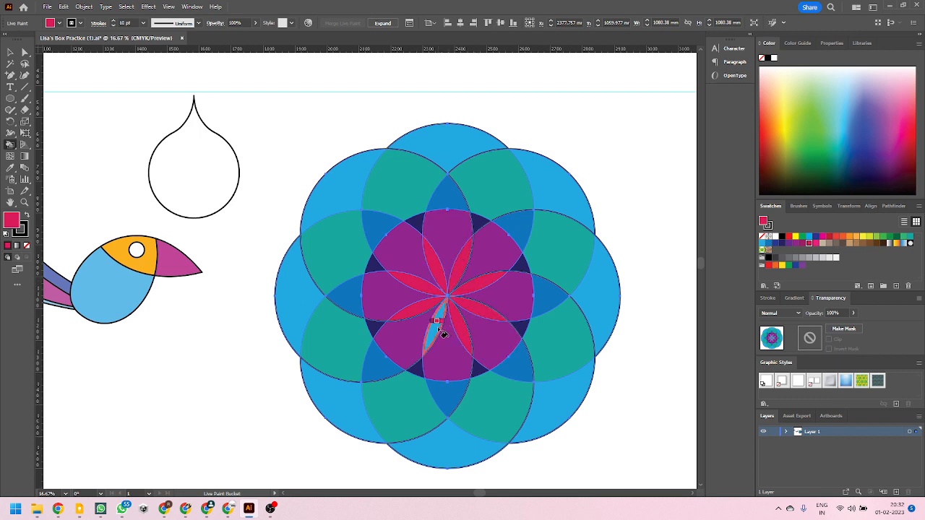
left_click(441, 330)
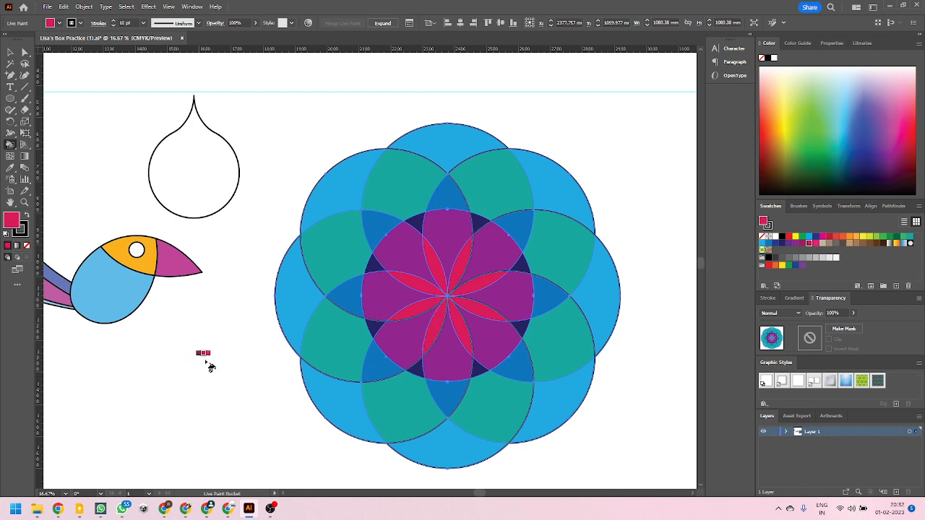
Finish painting, deselect the Live Paint flower, and reposition it slightly left and down
left_click(11, 52)
left_click(326, 166)
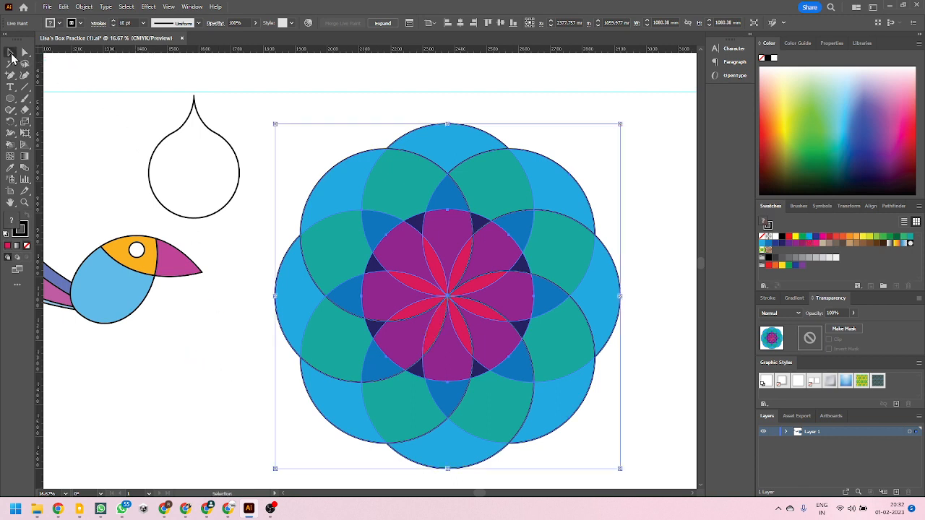
left_click(324, 119)
scroll(318, 142, "down", 2)
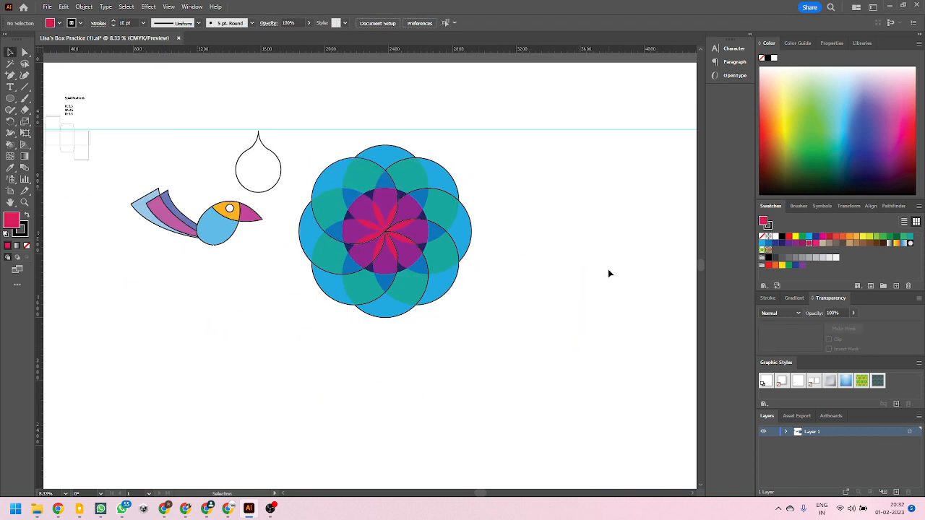
scroll(520, 229, "up", 1)
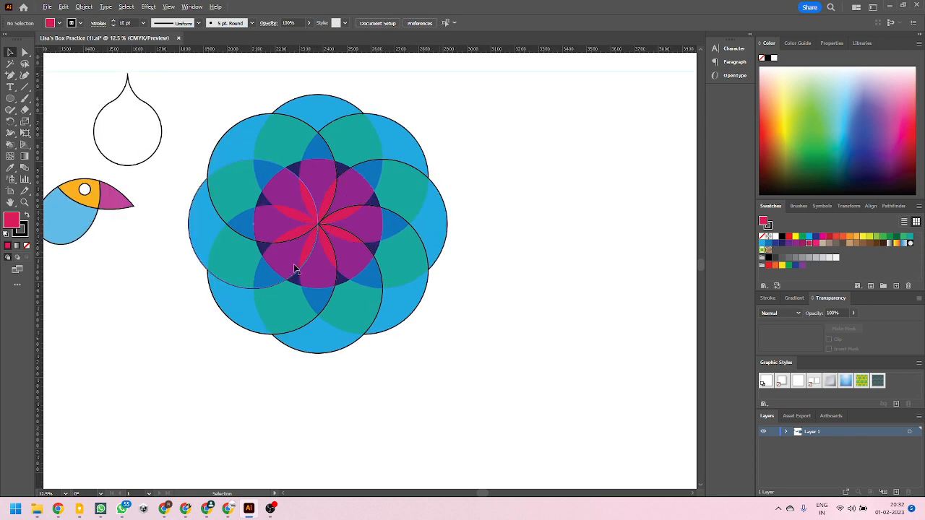
scroll(285, 263, "down", 1)
left_click_drag(341, 219, 372, 242)
mouse_move(324, 285)
left_mouse_down()
mouse_move(339, 283)
mouse_move(278, 293)
left_mouse_up()
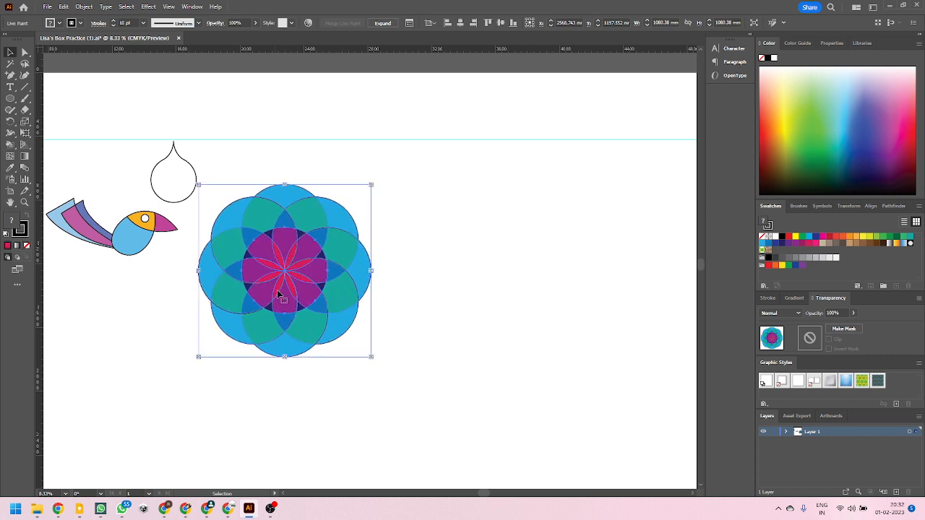
Remove the stroke from the whole flower and deselect it
left_click(26, 246)
left_click(481, 372)
scroll(302, 267, "up", 2)
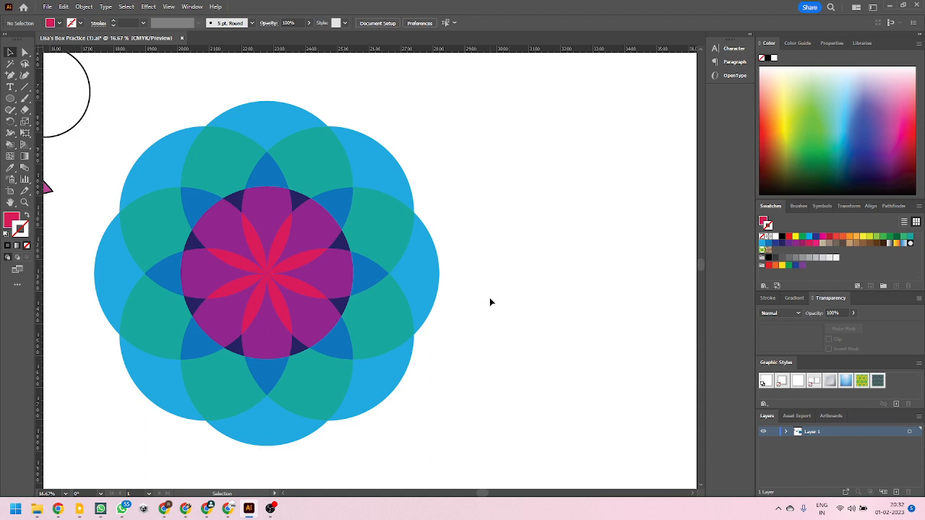
Shift the flower right and slightly down, and place a copy level with it to its right, leaving a small gap
scroll(349, 301, "down", 1)
scroll(268, 306, "down", 2)
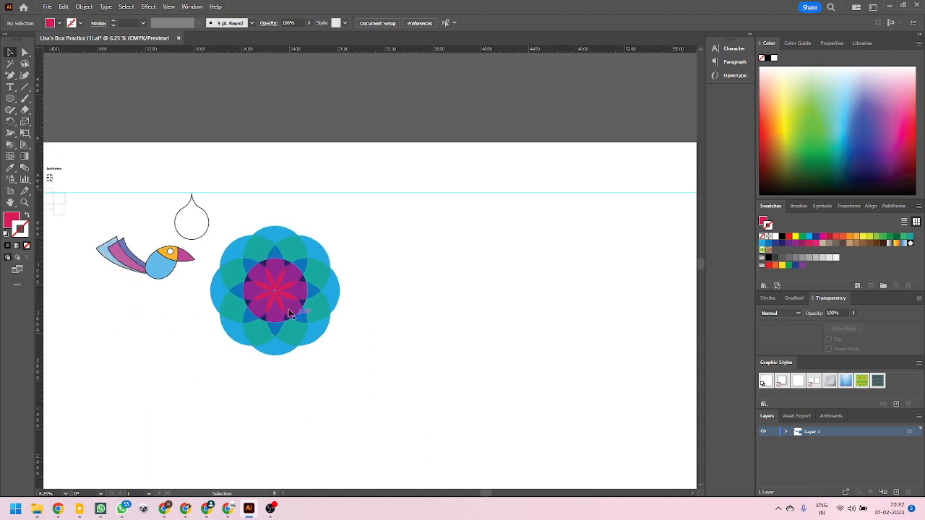
left_click_drag(289, 295, 509, 304)
left_click(402, 321)
scroll(528, 340, "up", 2)
scroll(594, 324, "down", 1)
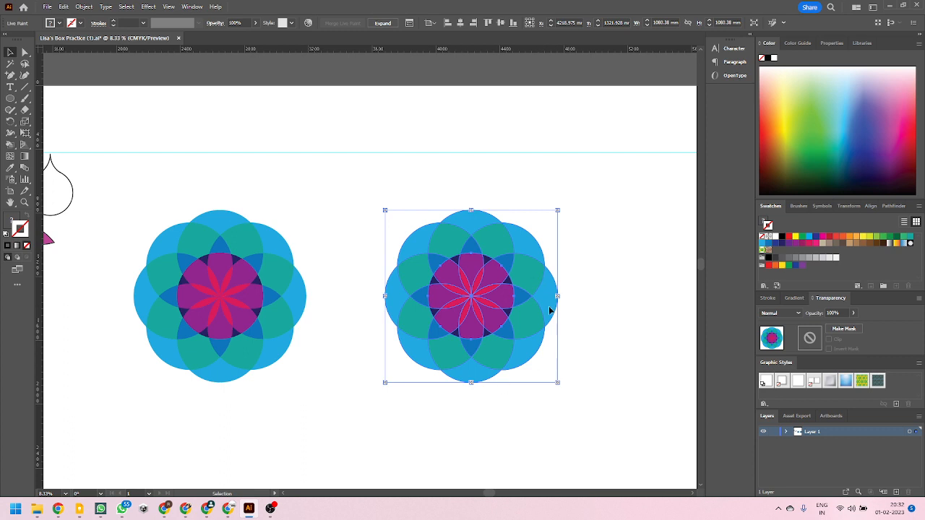
left_click_drag(518, 335, 482, 323)
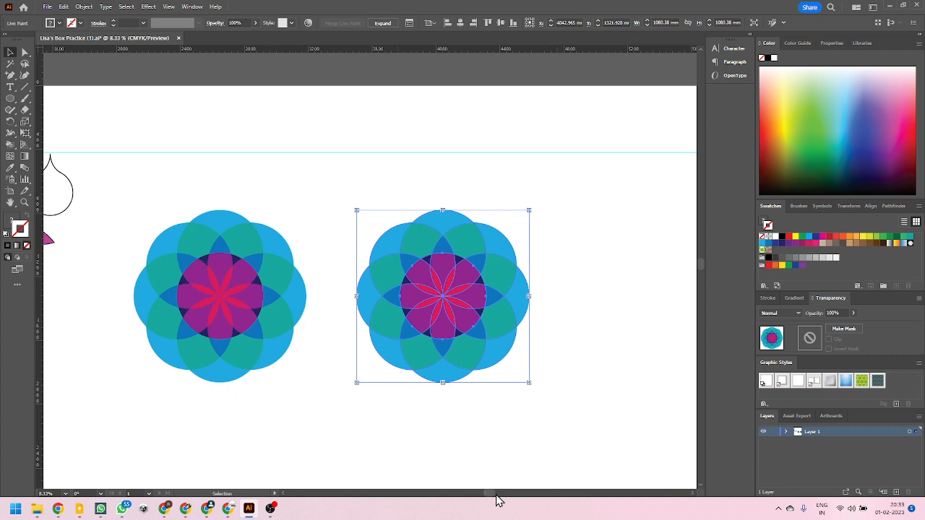
Place a third flower level with the second one to its right, and select the middle flower
scroll(494, 495, "right", 2)
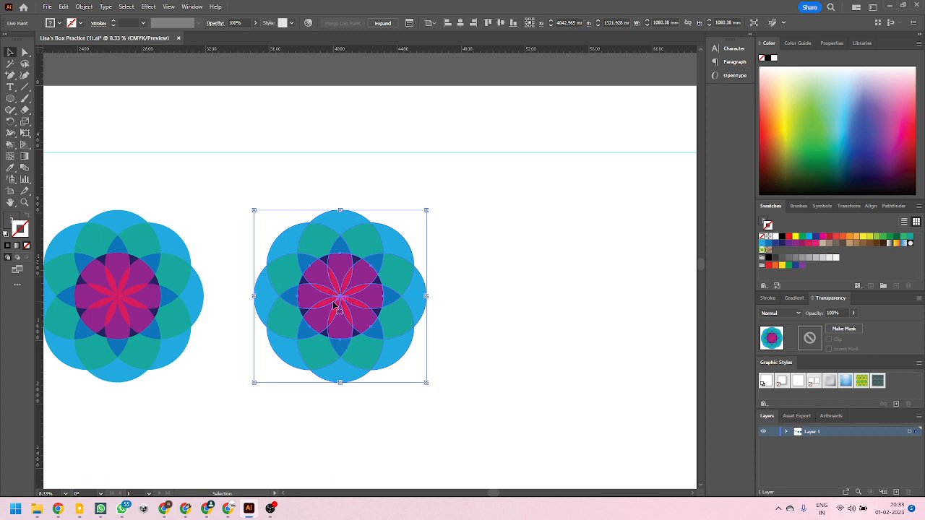
left_click_drag(337, 291, 568, 290)
left_click(372, 293)
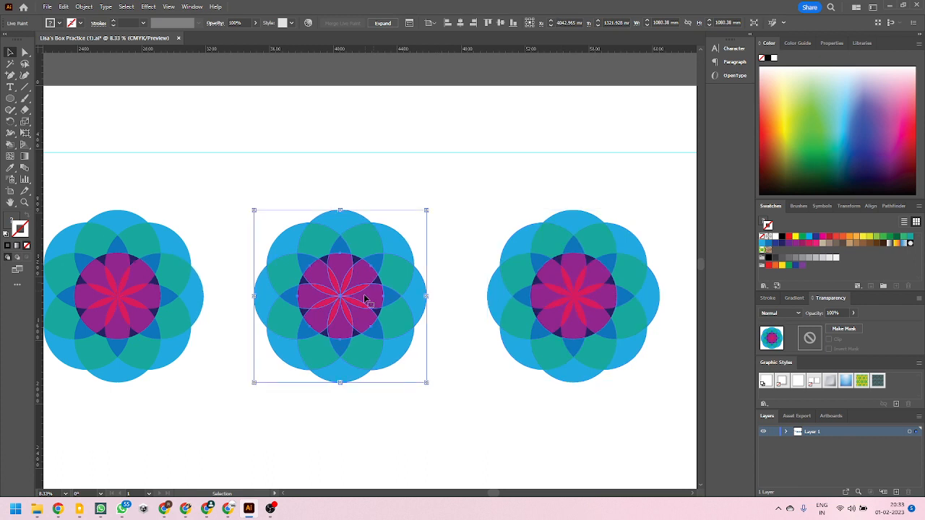
Isolate the middle Live Paint flower, try shifting its upper-right circle horizontally to the left, undo the move, and leave isolation
left_click(394, 184)
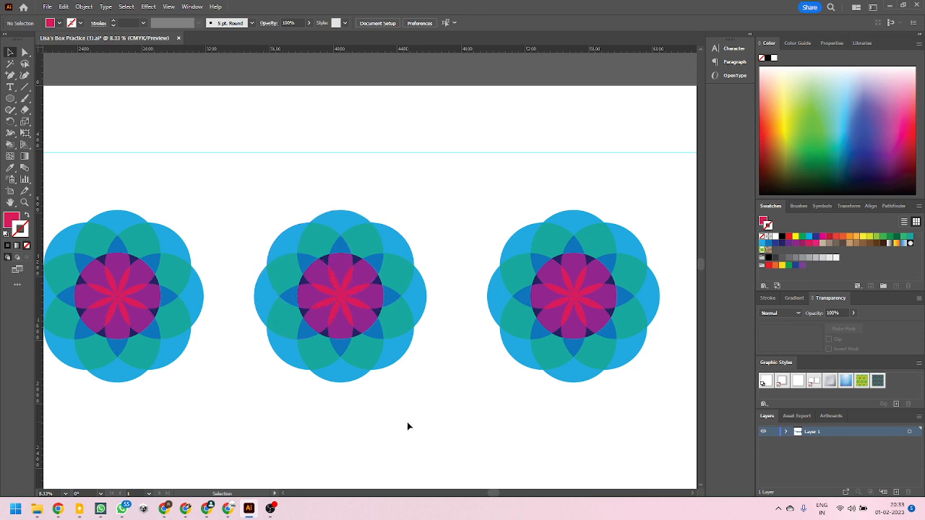
left_click(370, 287)
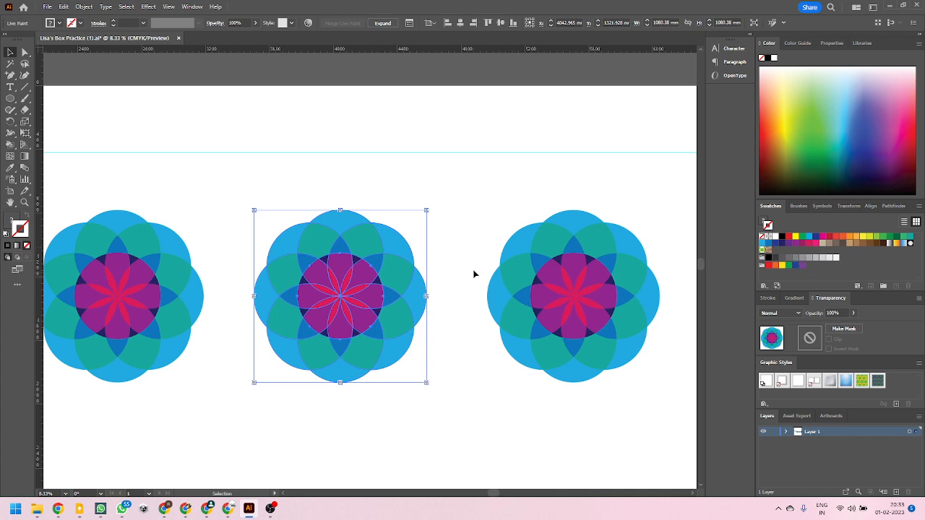
scroll(275, 268, "down", 1)
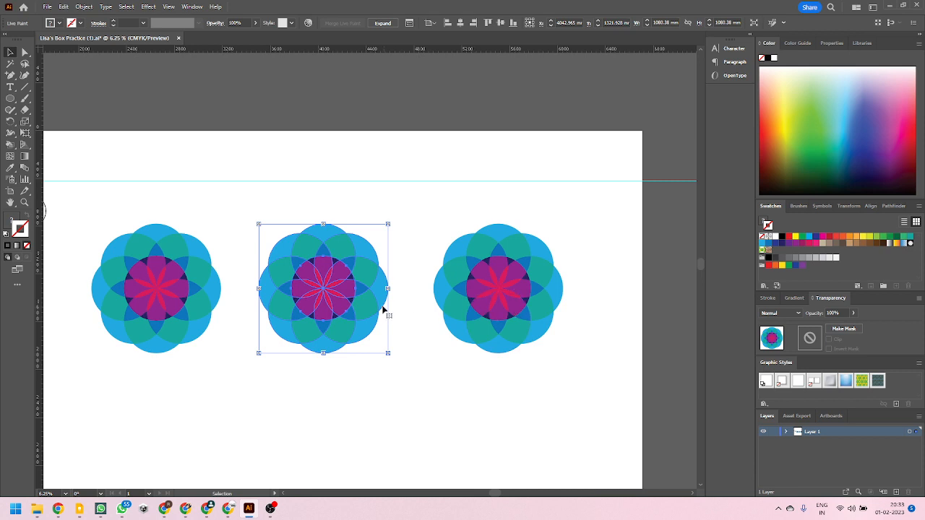
scroll(376, 292, "down", 3)
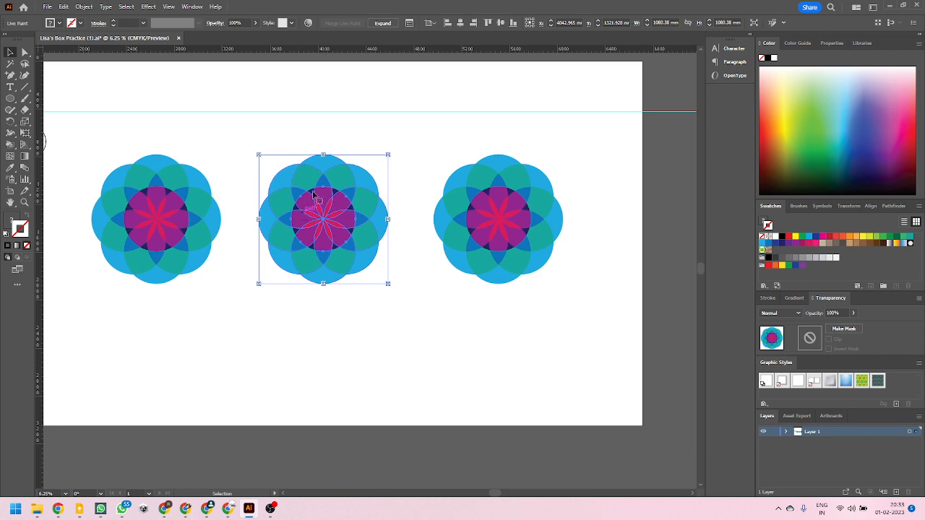
scroll(268, 179, "up", 1)
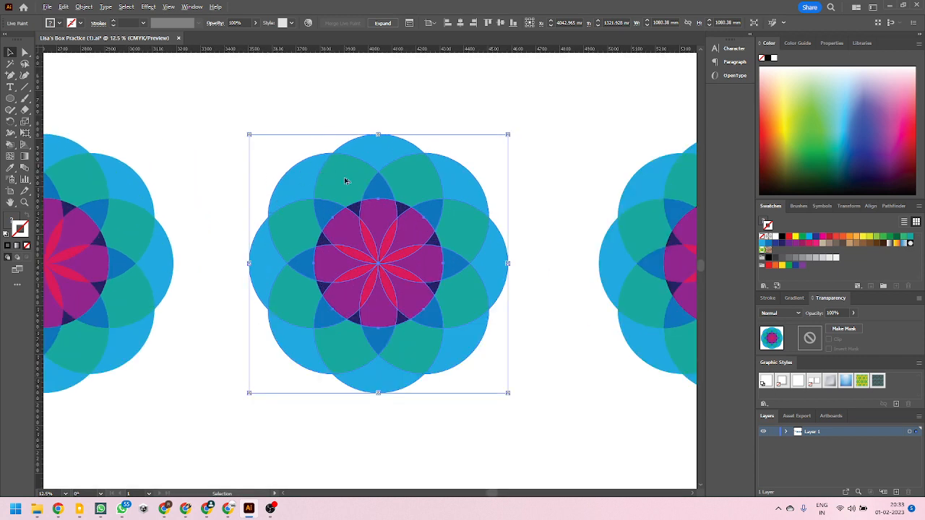
double_click(416, 182)
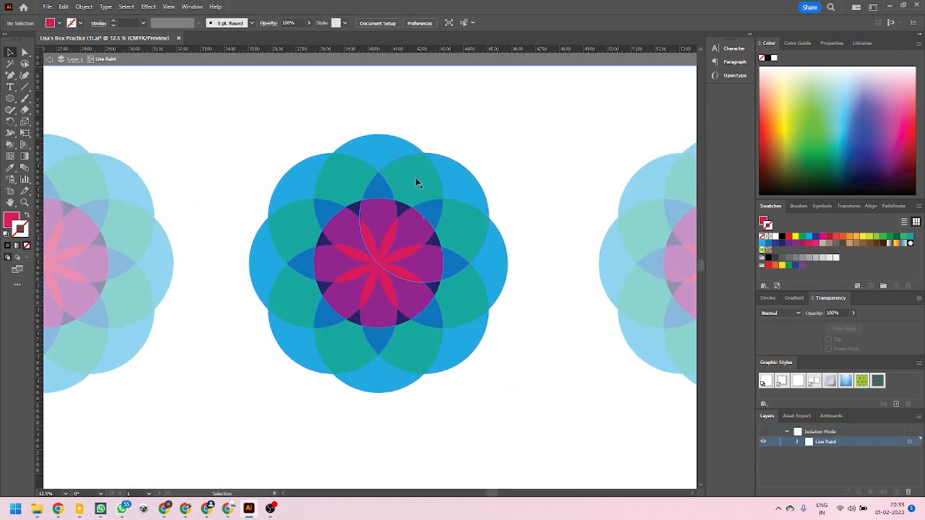
left_click(405, 177)
left_click_drag(386, 171, 295, 171)
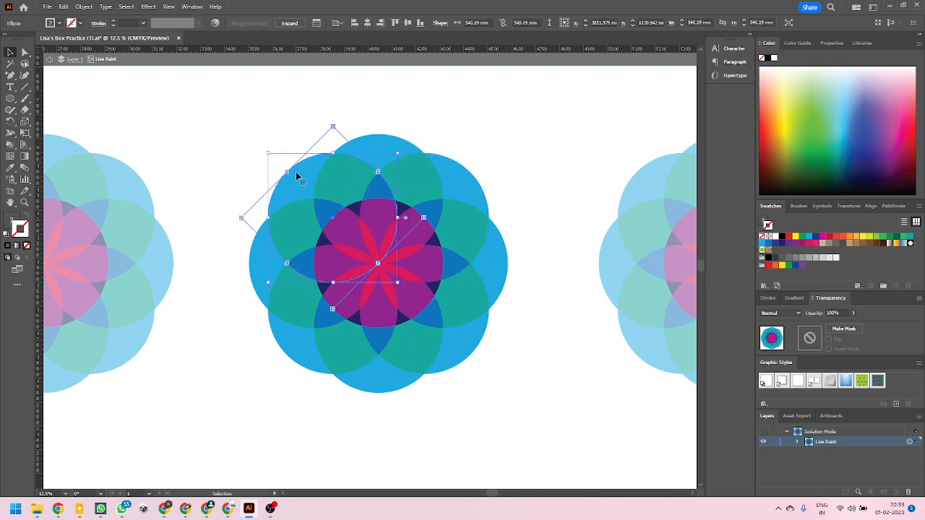
key("ctrl+z")
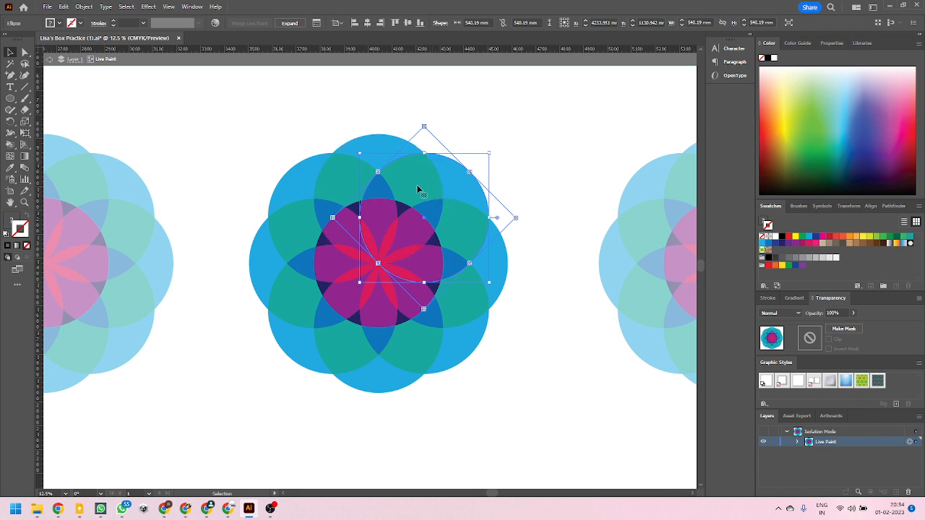
double_click(507, 179)
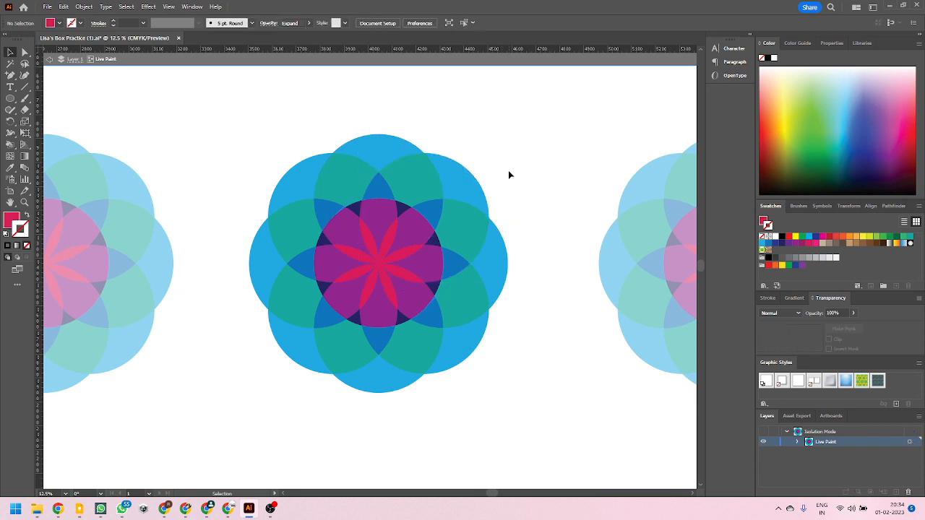
Expand the middle Live Paint flower with Object and Fill enabled and Stroke disabled, and reselect the result
left_click(403, 194)
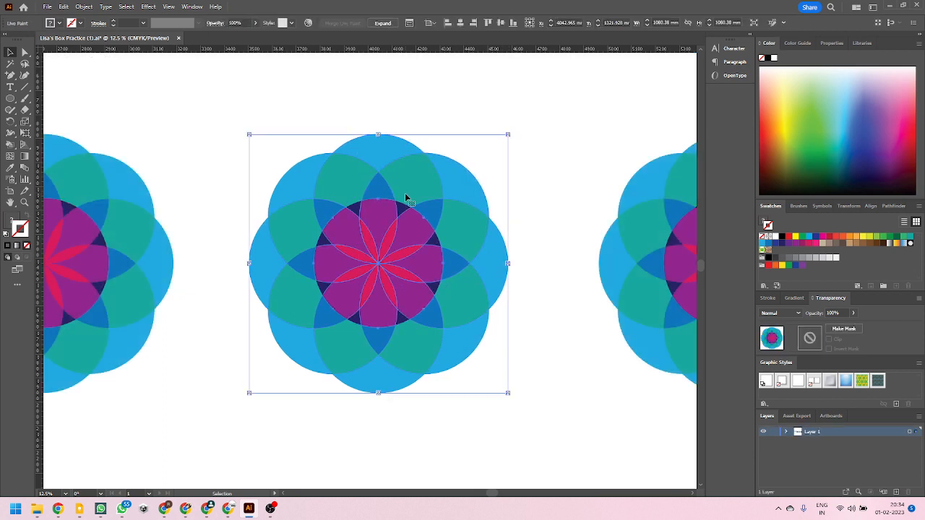
left_click(84, 9)
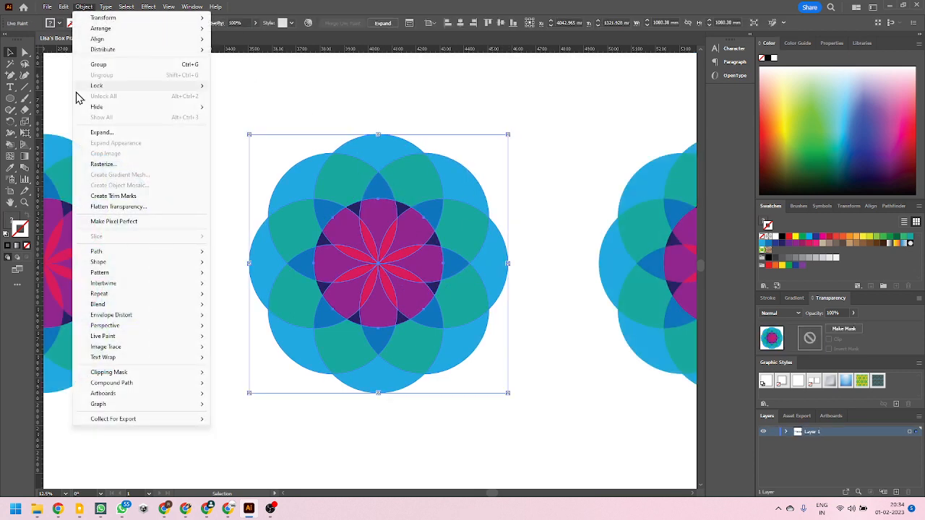
left_click(128, 136)
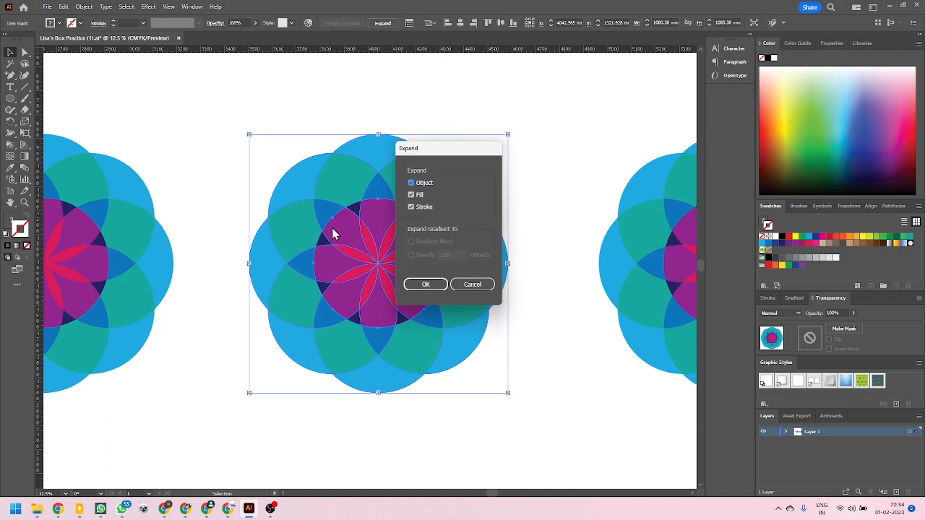
left_click(411, 195)
left_click(417, 208)
left_click(412, 195)
left_click(430, 288)
left_click(529, 208)
left_click(447, 190)
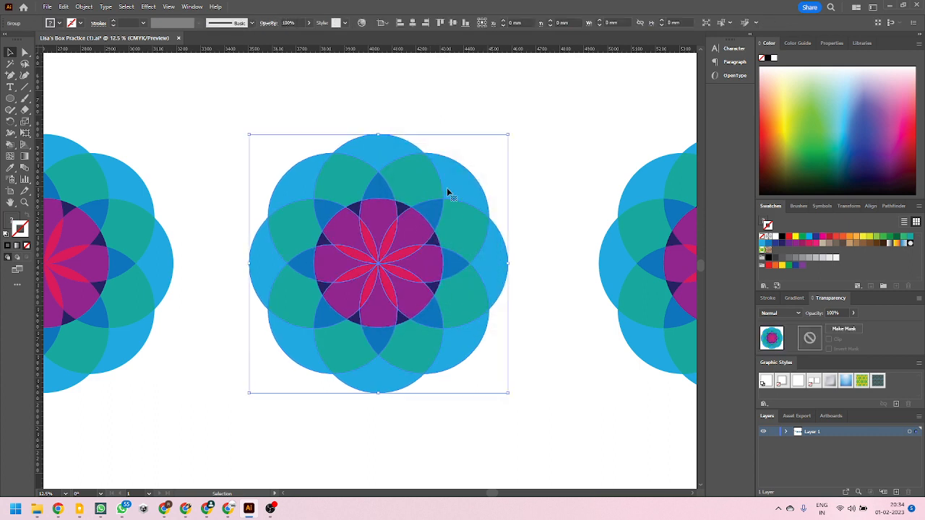
Isolate the expanded flower's inner group, try pulling out its upper-right blue outer segment, undo the move, and exit isolation
double_click(450, 186)
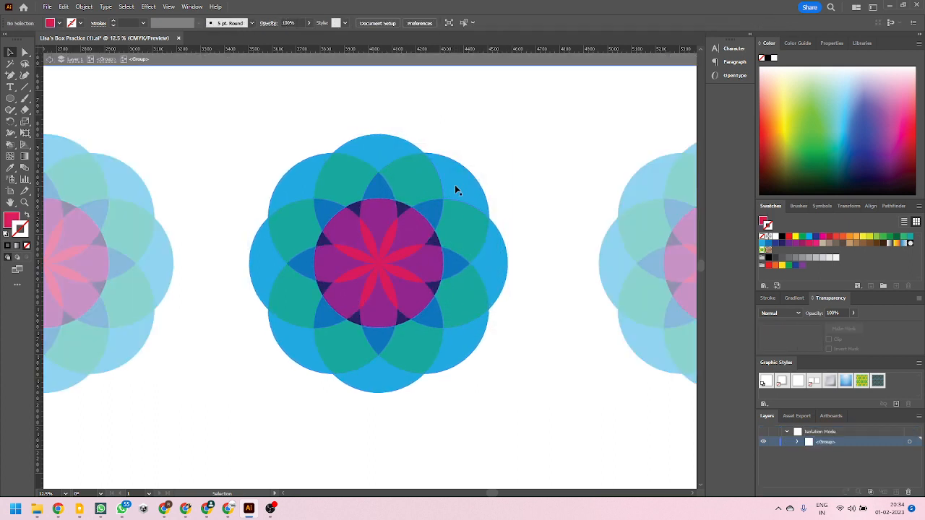
left_click_drag(455, 184, 493, 158)
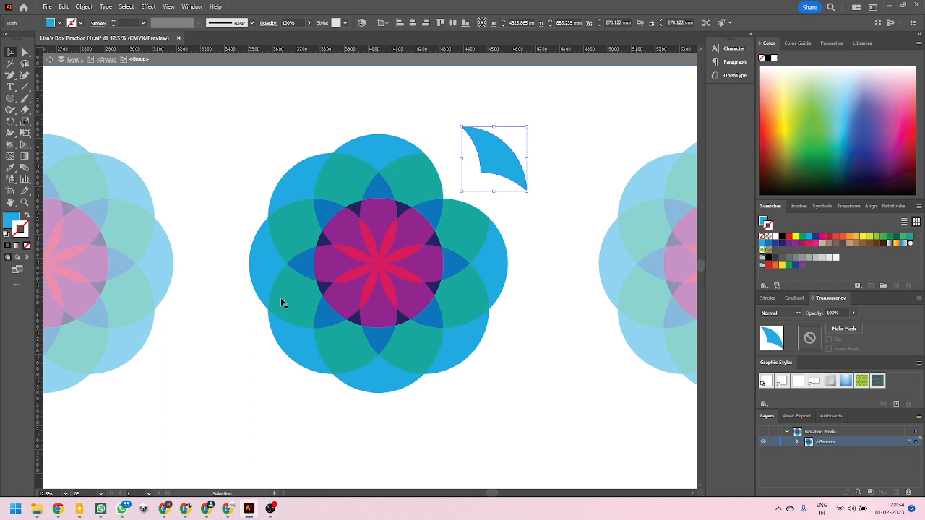
key("ctrl+z")
key("Escape")
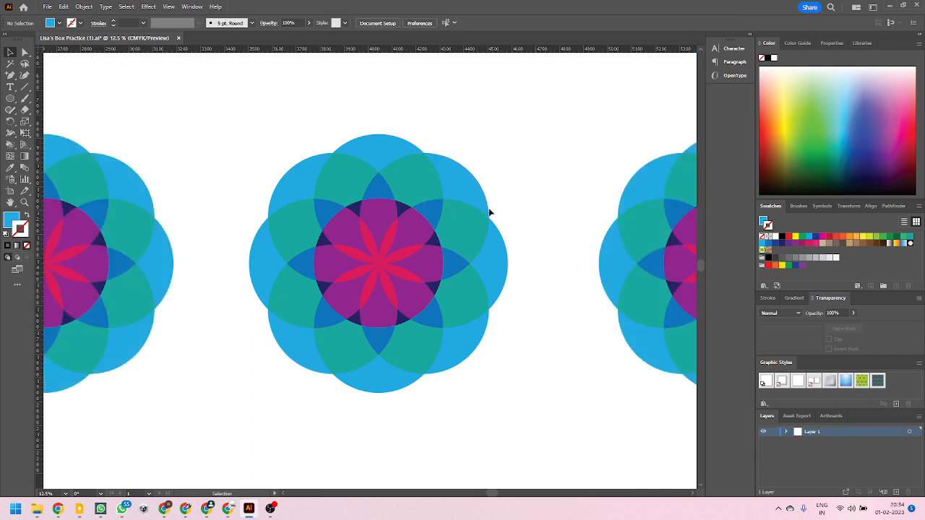
Ungroup the expanded middle flower fully into separate paths, and select single teal and blue segments to test that they are independent
left_click(402, 220)
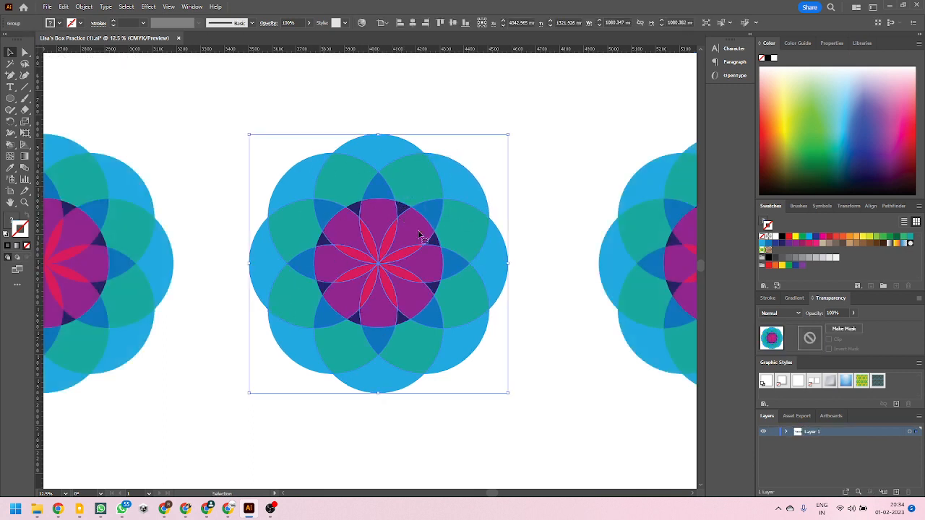
left_click(544, 201)
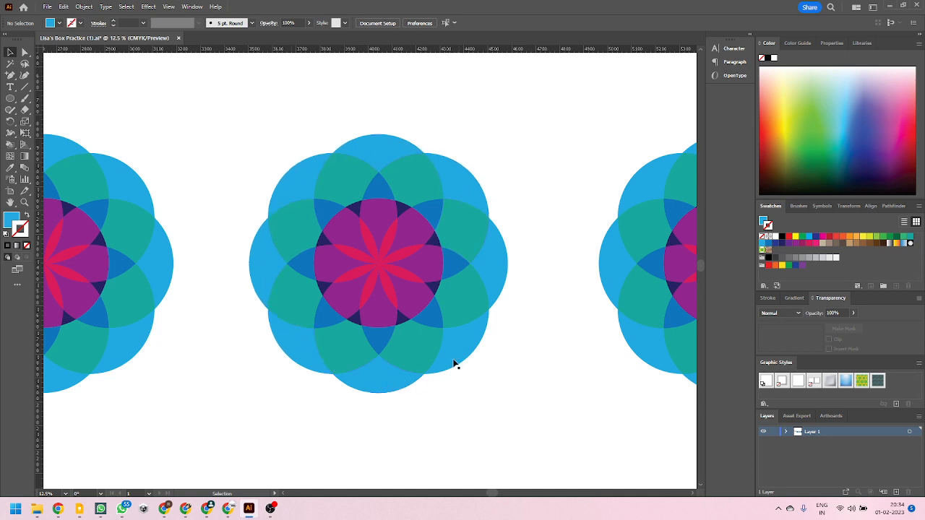
left_click(427, 181)
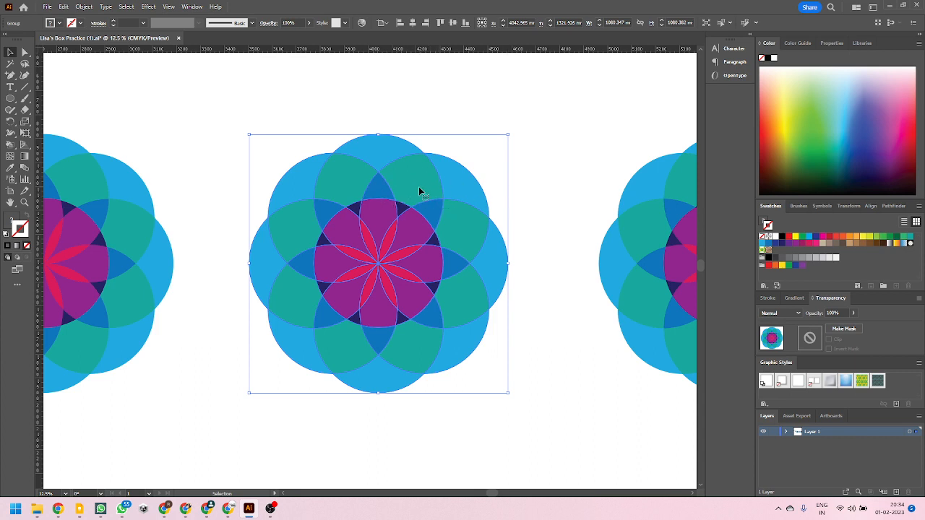
key("ctrl")
left_click(419, 191, "ctrl")
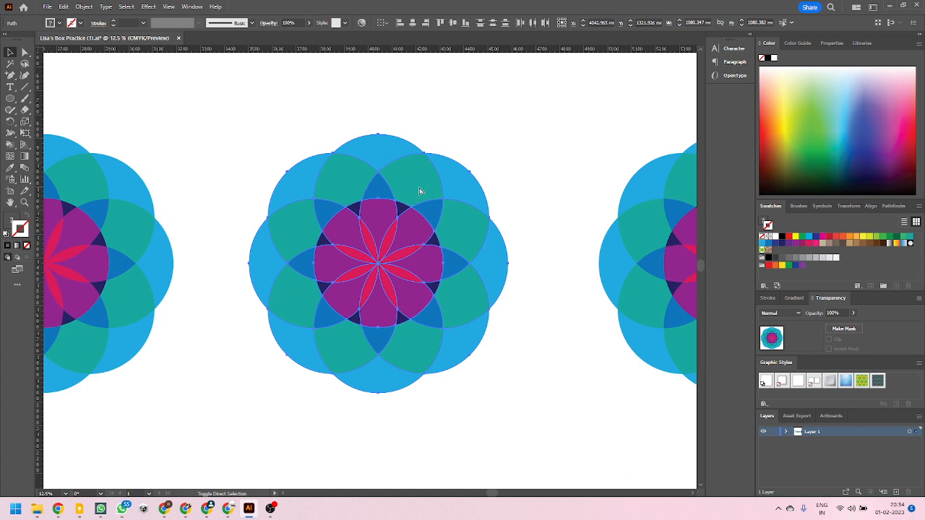
left_click(465, 180, "ctrl")
left_click(413, 170, "ctrl")
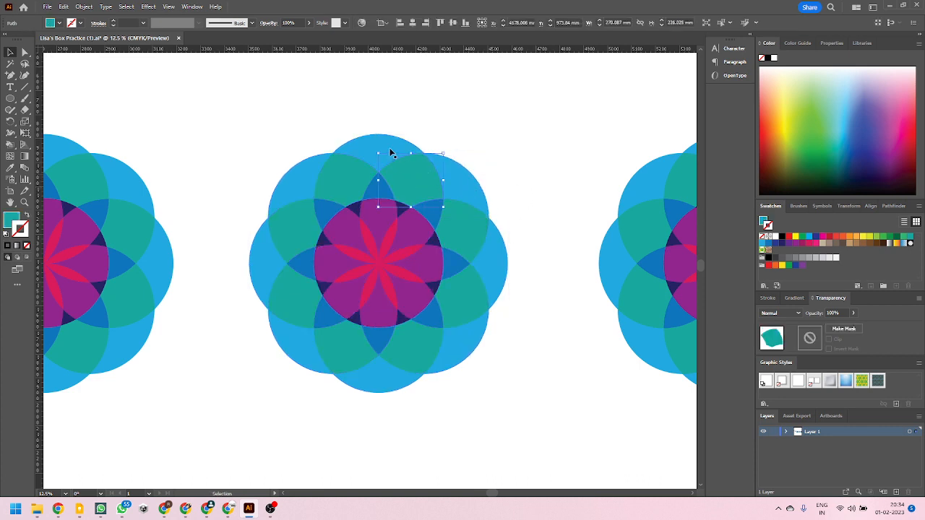
left_click(312, 168, "ctrl")
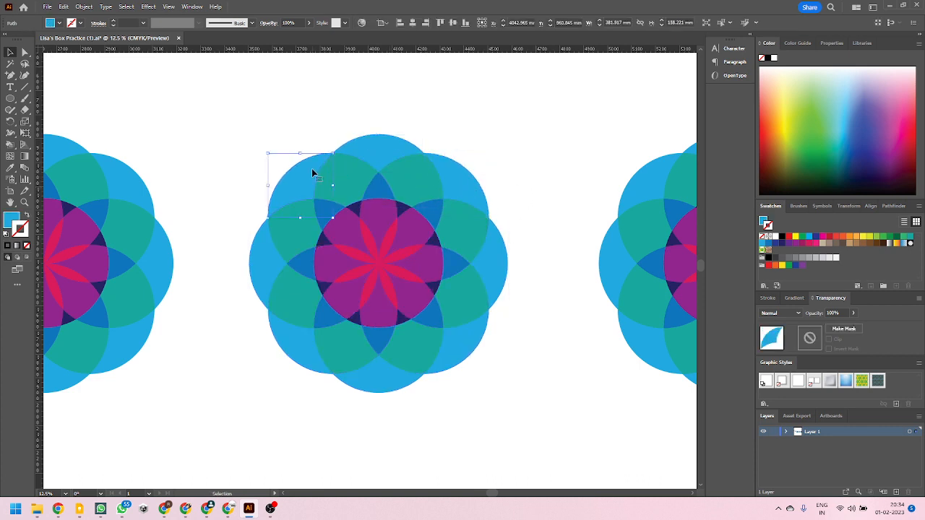
left_click(454, 184, "ctrl")
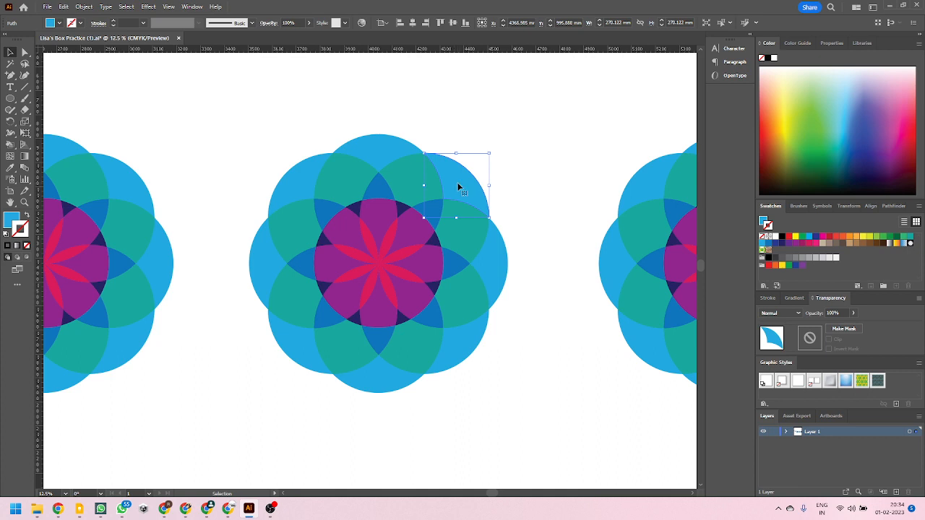
Select all the separate pieces of the middle flower and combine them into one group
scroll(370, 315, "down", 2)
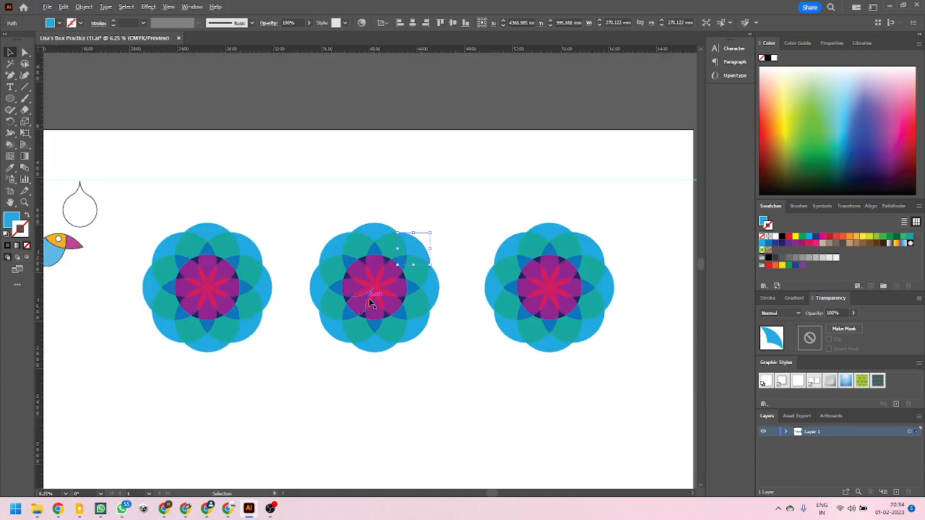
scroll(369, 316, "up", 1)
left_click_drag(505, 402, 505, 403)
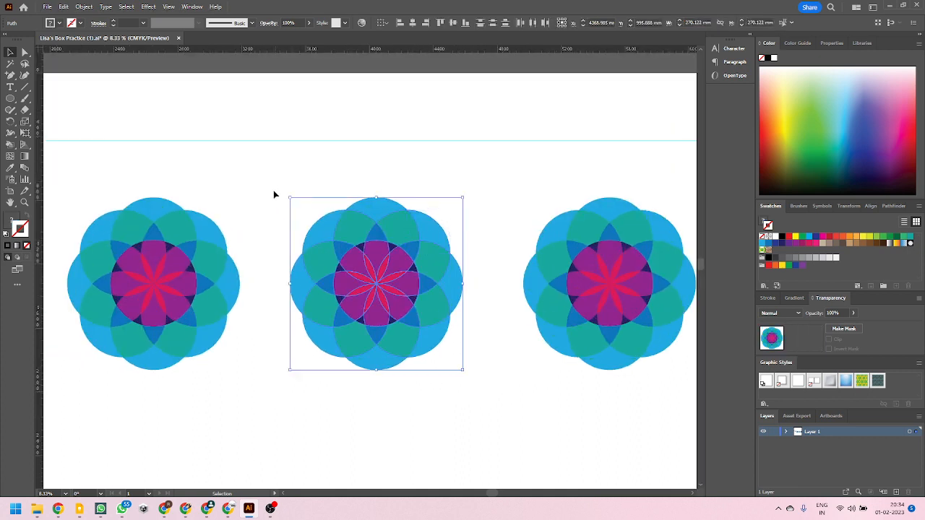
left_click_drag(270, 182, 477, 396)
key("a")
key("v")
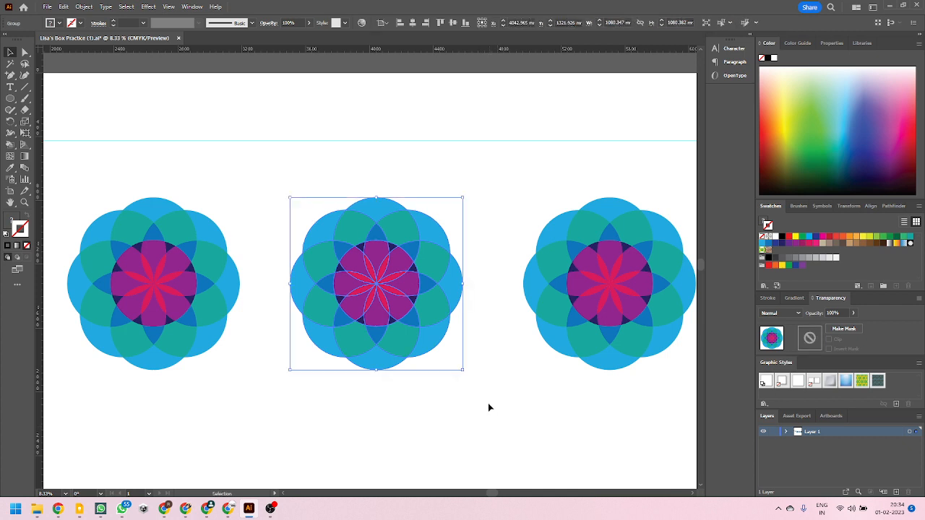
Isolate the middle flower's group and select all its light blue outer segments by matching fill color
double_click(413, 238)
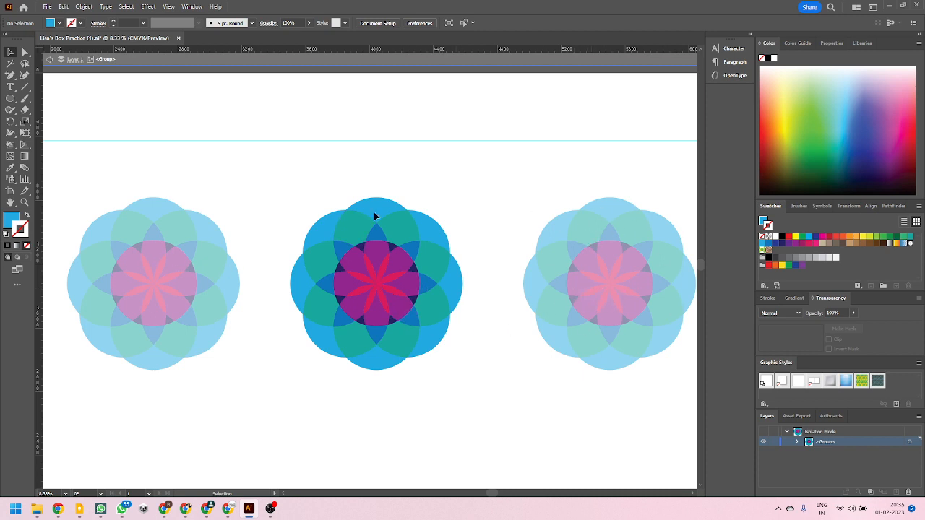
left_click(429, 231)
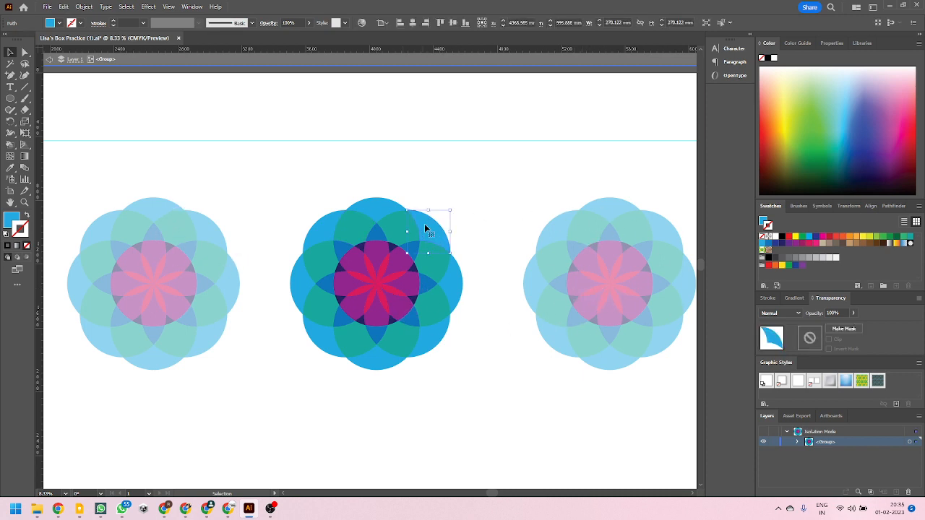
left_click(730, 22)
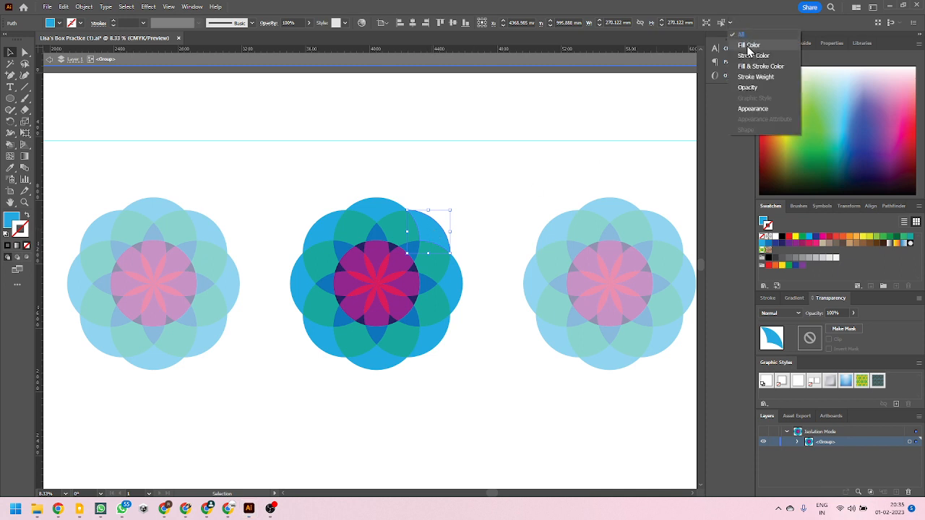
left_click(748, 47)
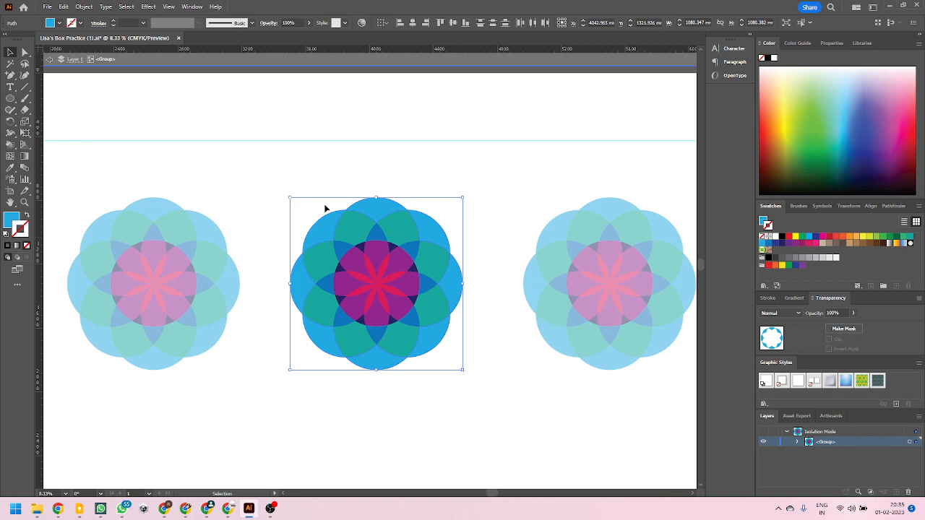
Try moving the selected light blue outer ring up and to the right, and undo the move
left_click_drag(431, 244, 464, 162)
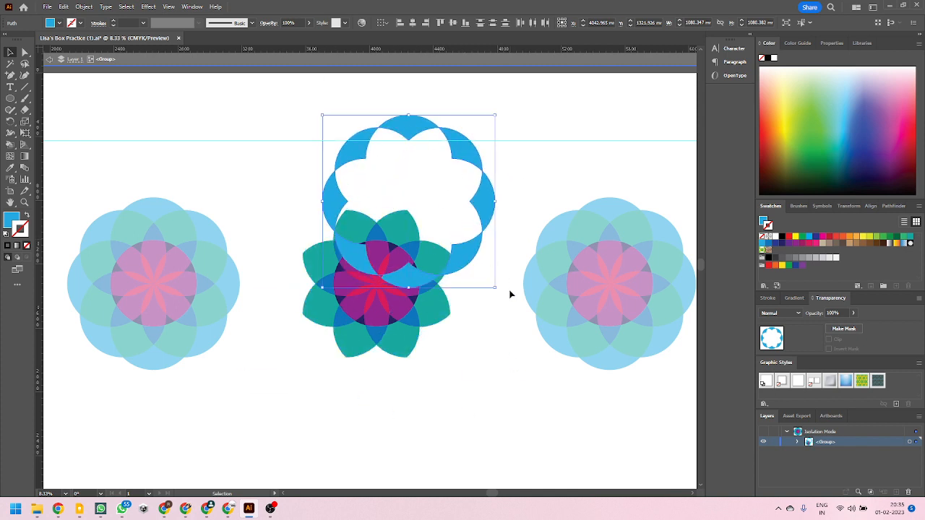
key("ctrl+z")
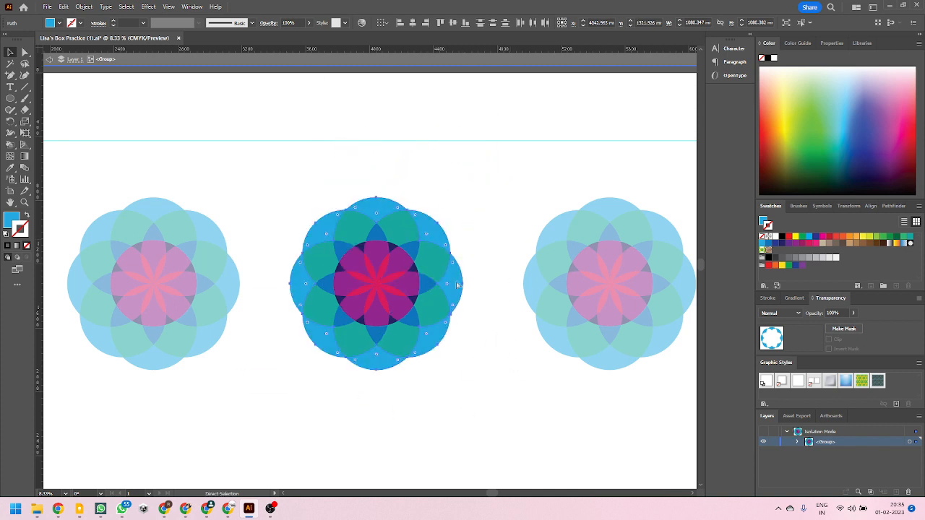
key("ctrl+z")
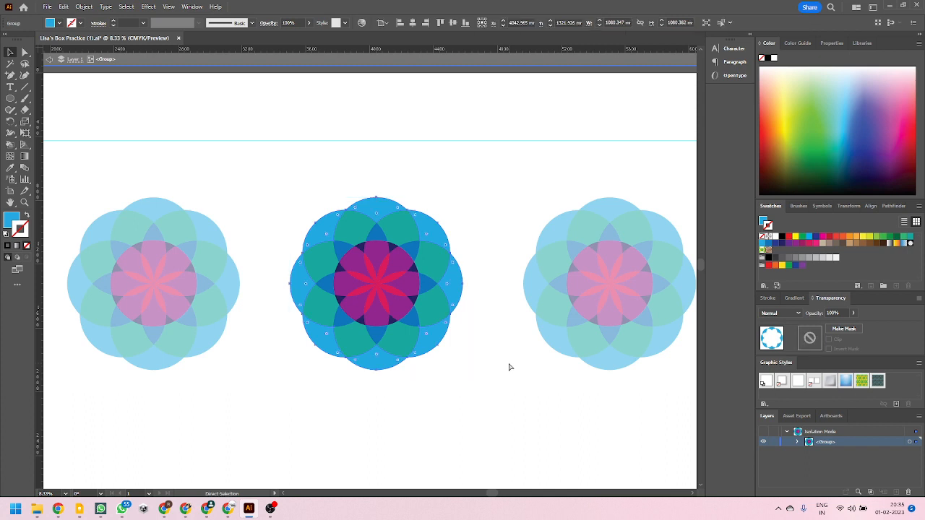
Select all the teal segments of the isolated middle flower by matching fill color
left_click(437, 266)
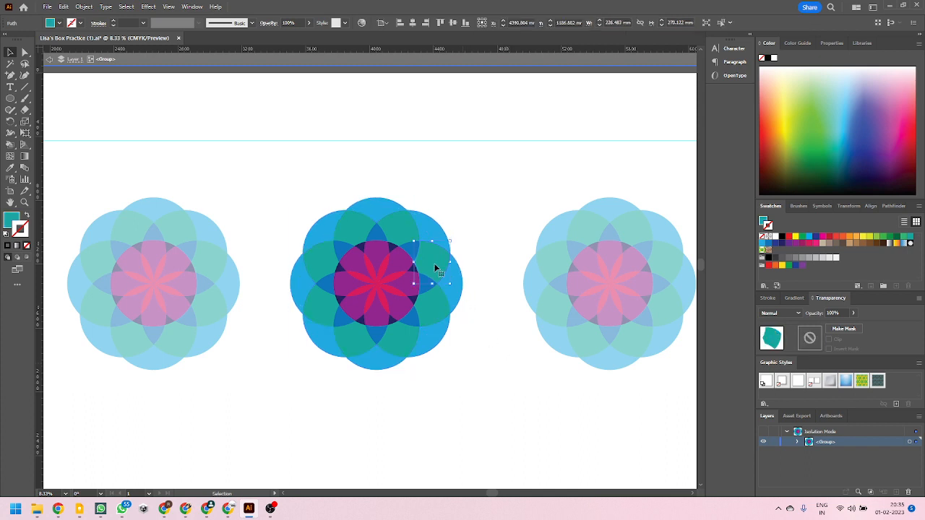
left_click(726, 23)
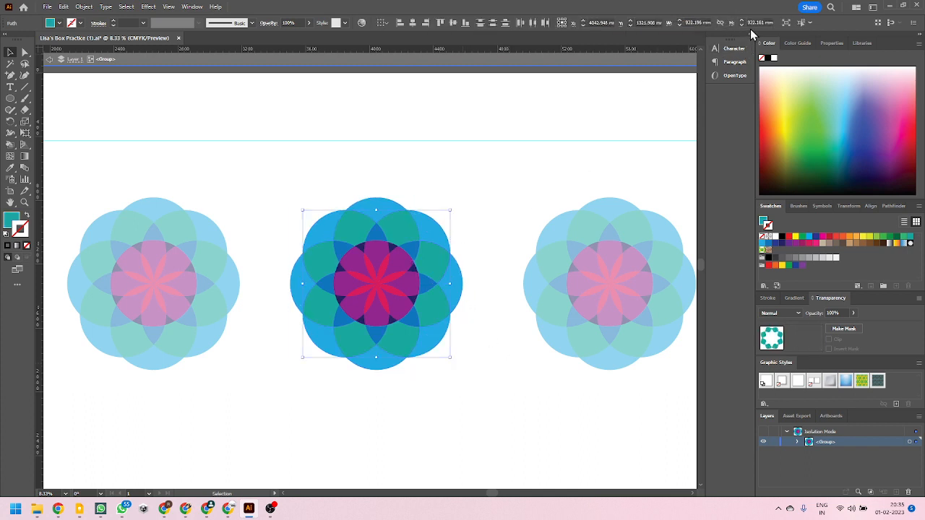
Group the middle flower's teal segments selected by matching fill color, and undo a trial move of the group up and to the right
left_click(811, 23)
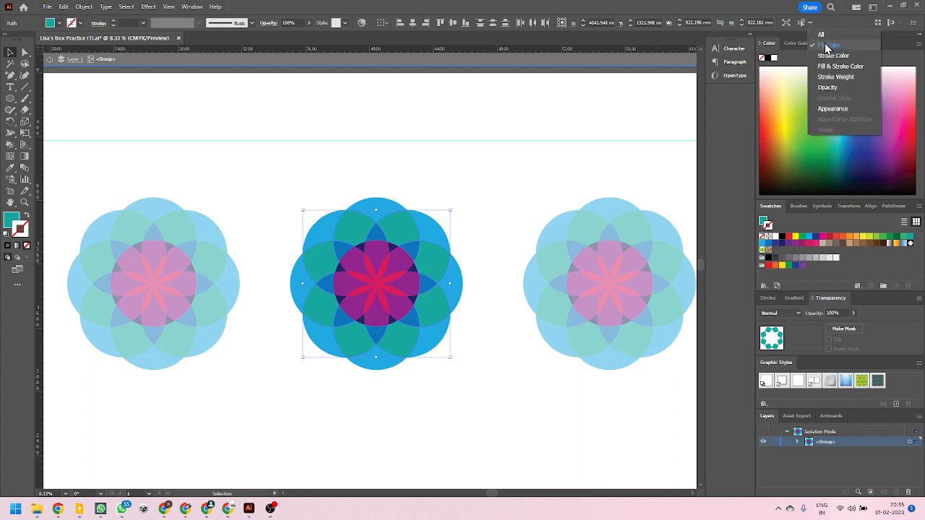
left_click(826, 48)
key("a")
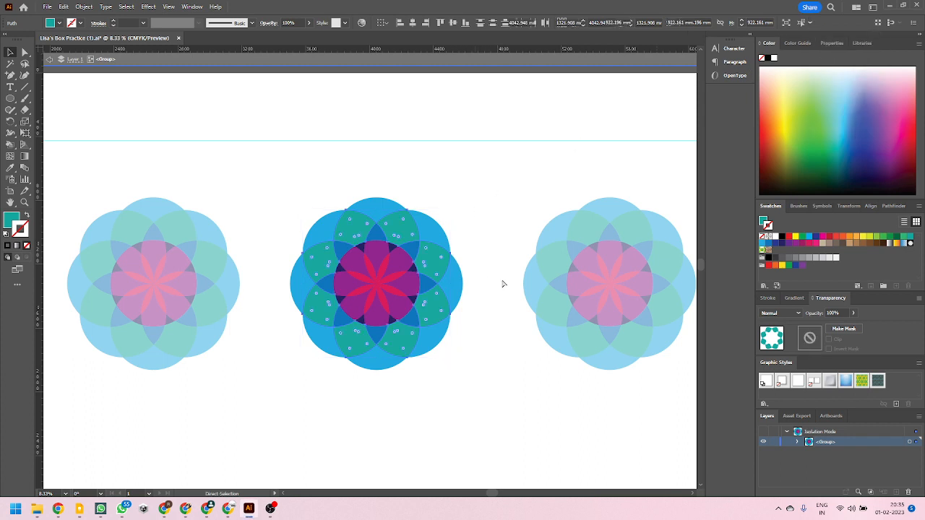
key("v")
left_click_drag(446, 270, 494, 195)
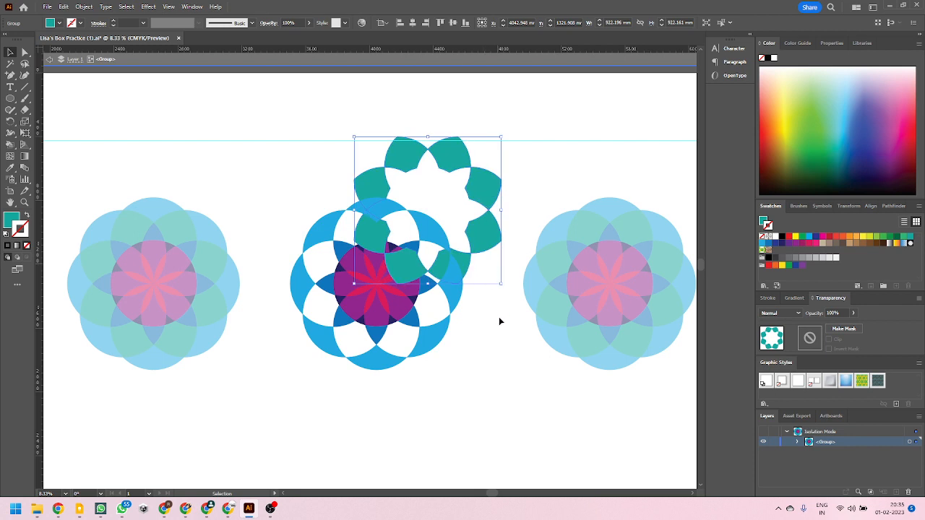
key("ctrl+z")
Select all the medium blue pointed segments of the middle flower by matching fill color and group them
left_click(424, 289)
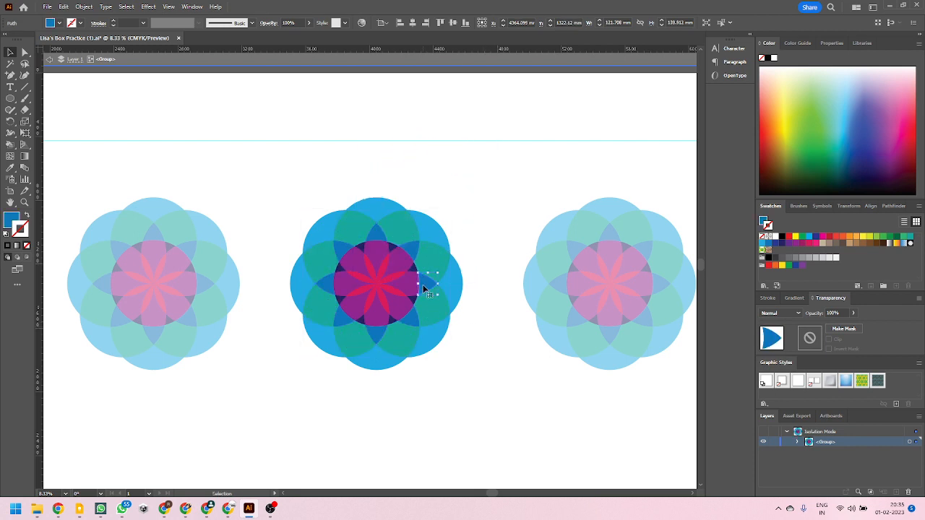
left_click(730, 21)
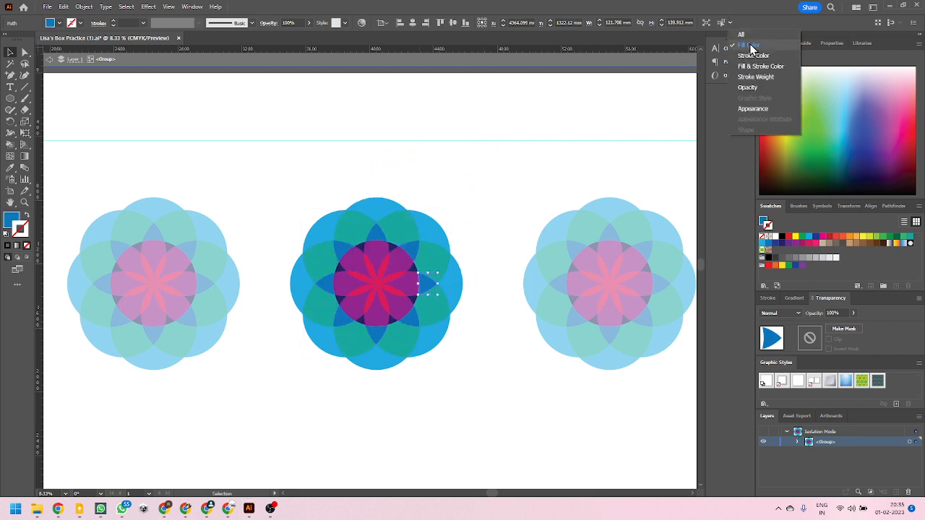
left_click(730, 22)
left_click(731, 22)
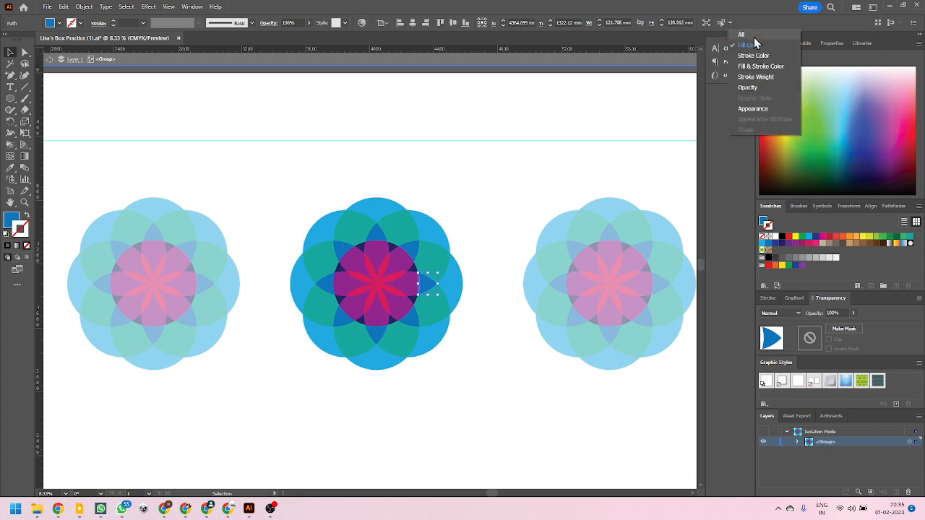
left_click(752, 42)
key("v")
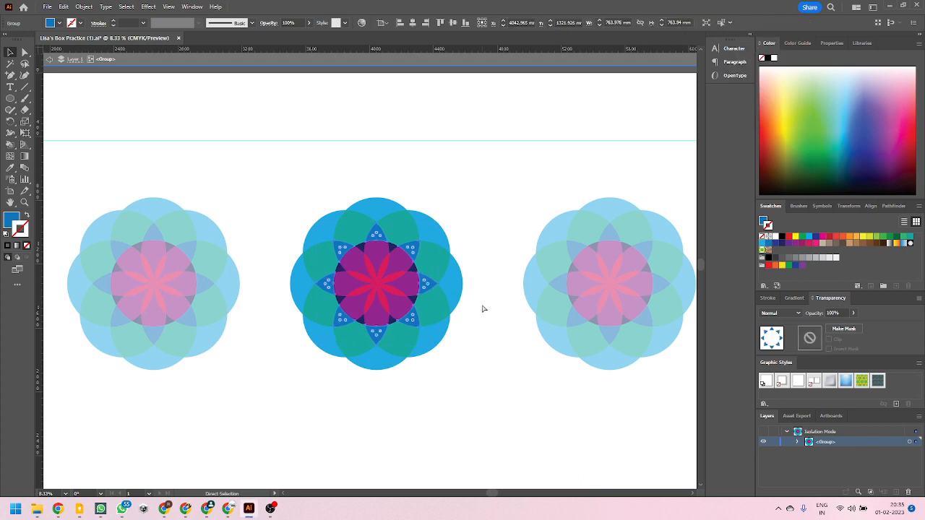
Select all the small navy triangles around the middle flower's purple centre by matching fill color and group them
left_click(416, 273)
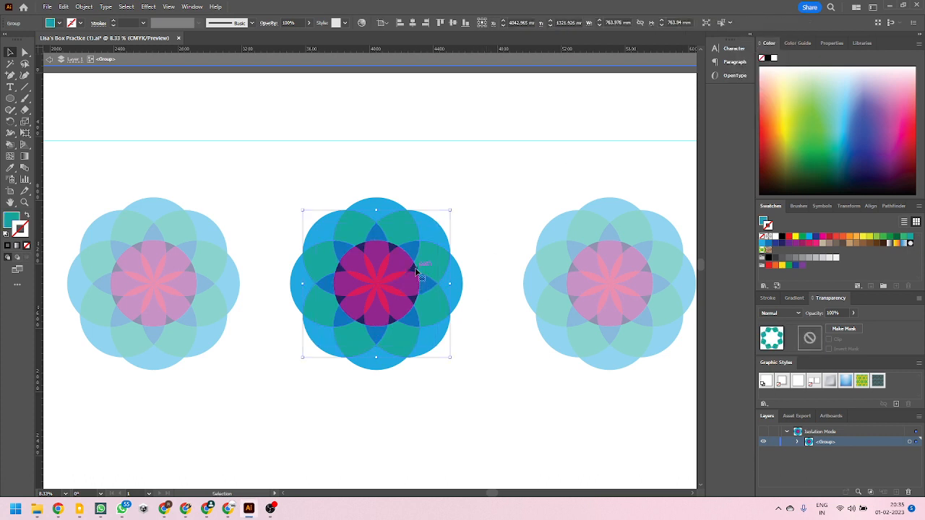
left_click(470, 235)
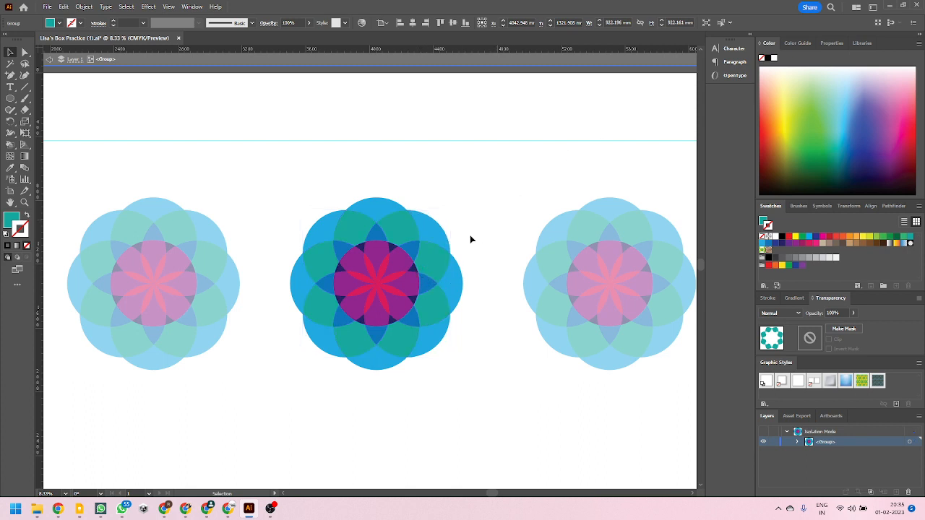
left_click_drag(410, 269, 513, 216)
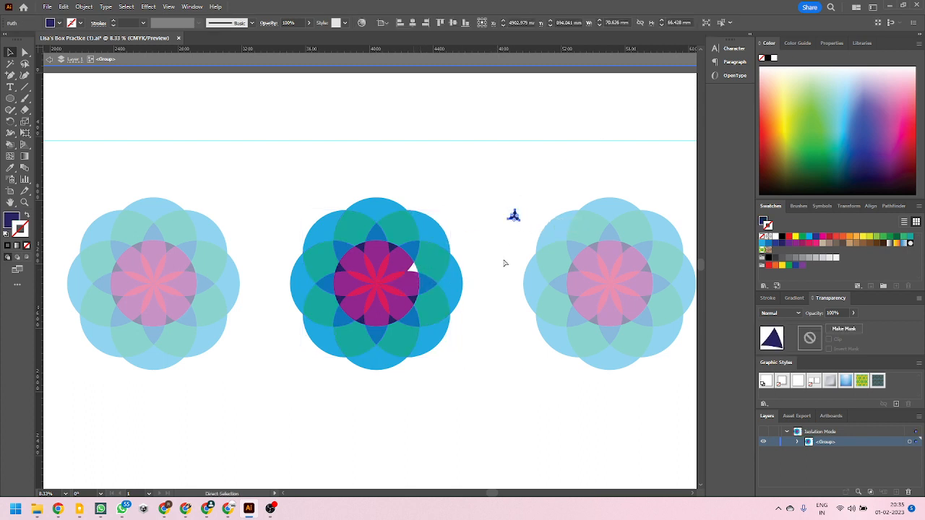
key("ctrl+z")
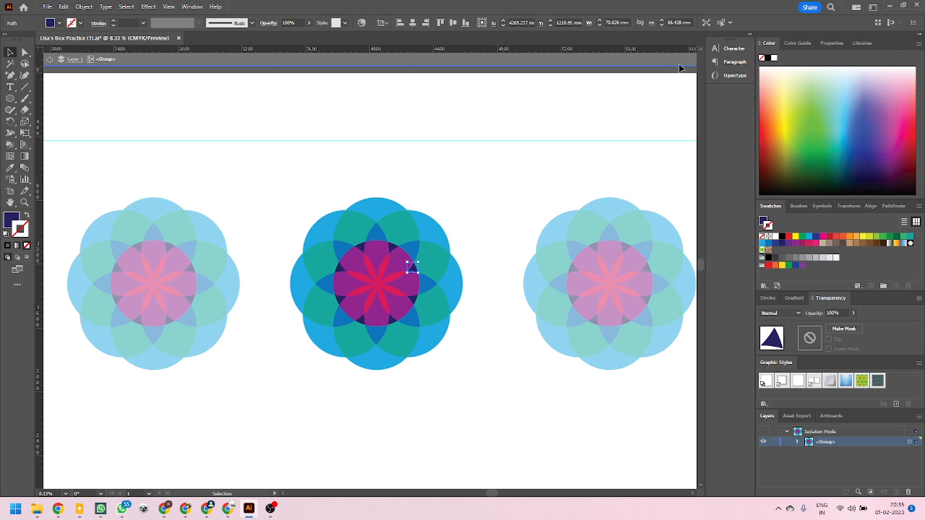
left_click(730, 23)
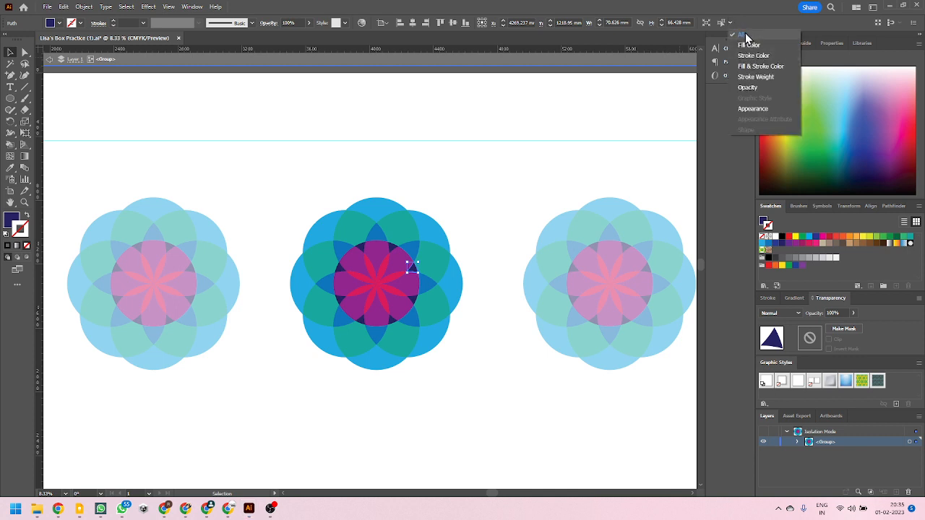
left_click(749, 45)
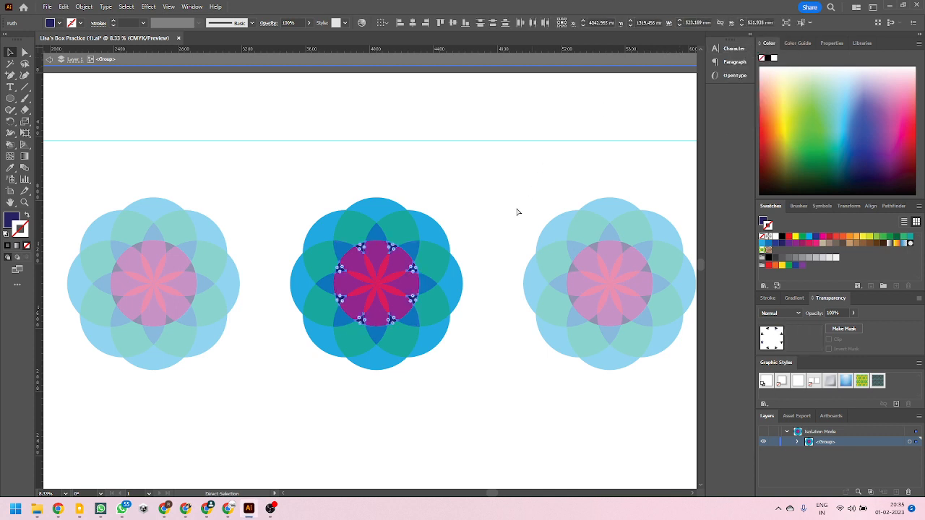
Select all the purple segments in the middle flower's centre by matching fill color and group them
left_click(383, 268)
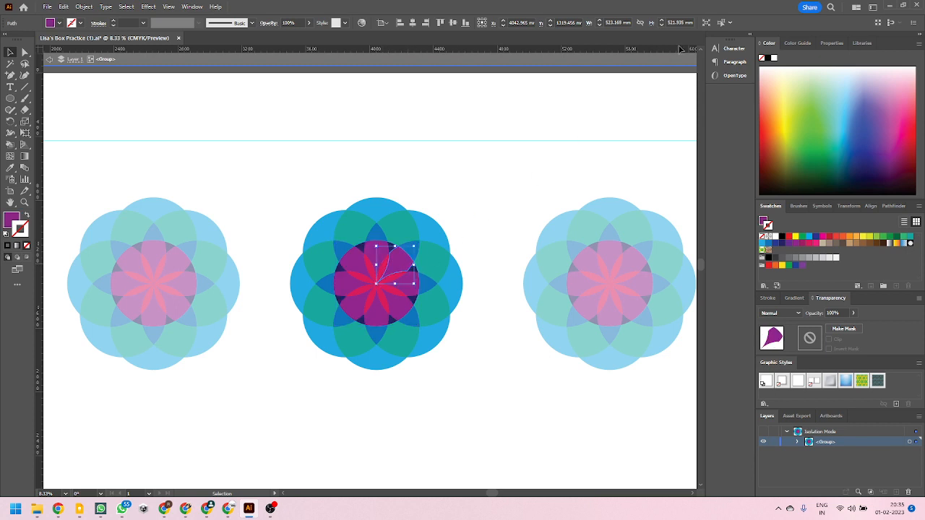
left_click(725, 23)
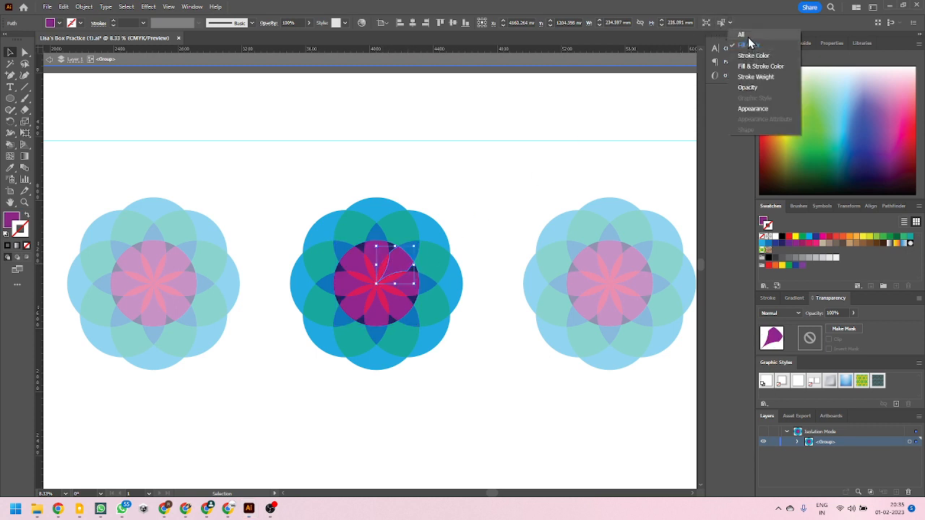
left_click(747, 36)
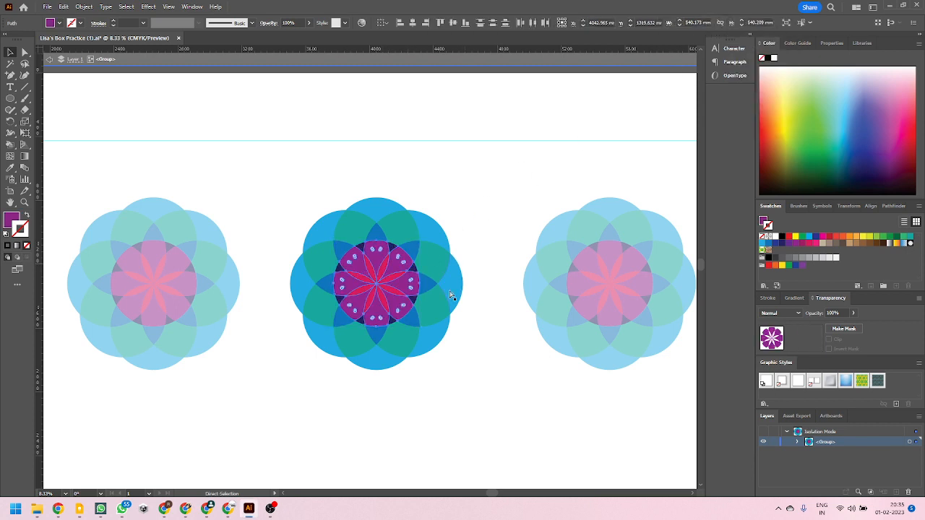
key("ctrl+g")
Select all the crimson inner petals of the middle flower by matching fill color and group them
left_click(383, 273)
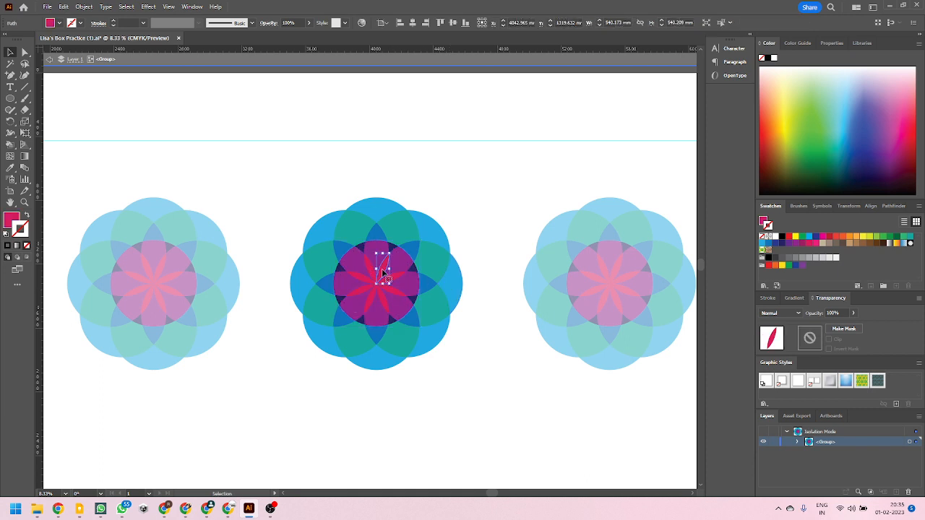
left_click(731, 22)
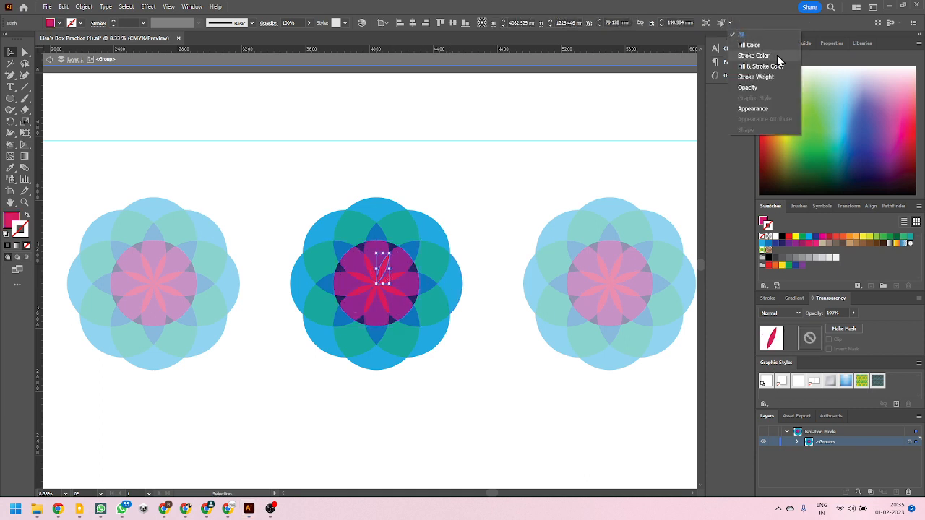
left_click(755, 47)
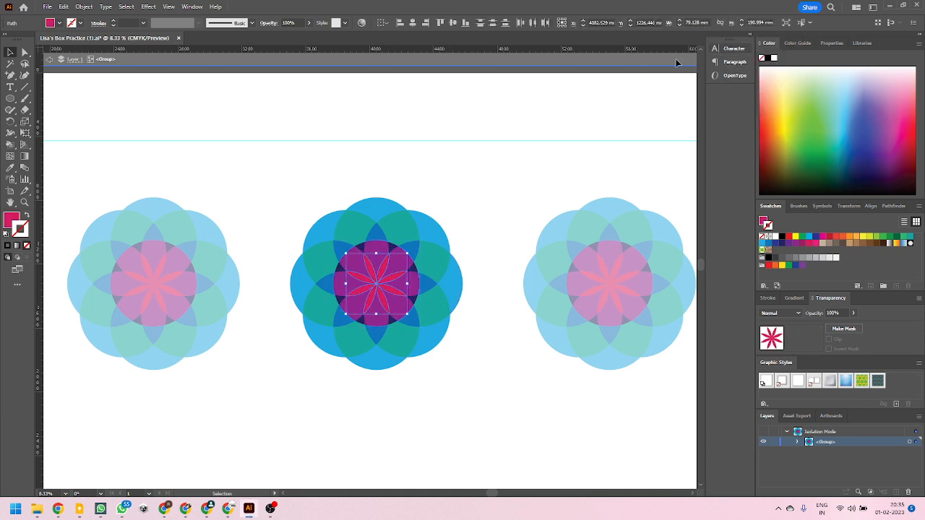
left_click(489, 197)
Try pulling the middle flower's color groups apart one by one, and undo all the moves
left_click_drag(426, 226, 472, 165)
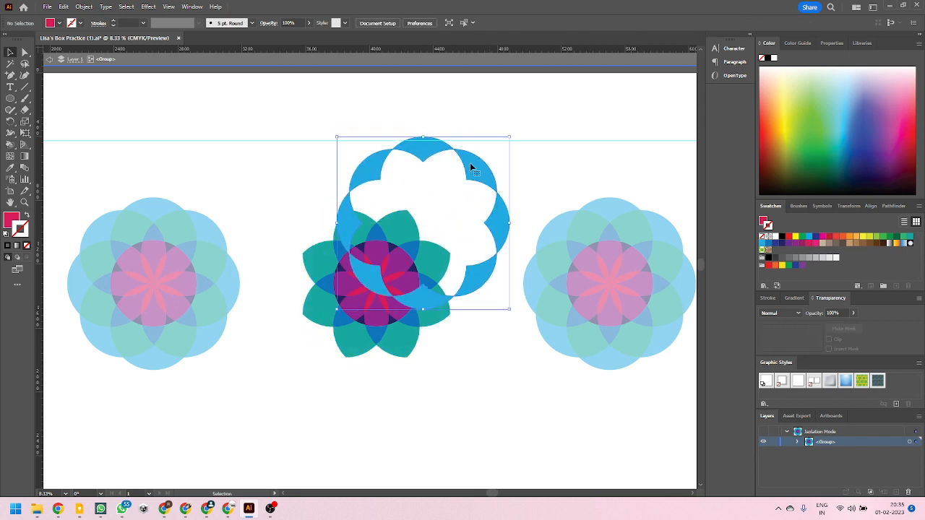
left_click_drag(413, 227, 413, 235)
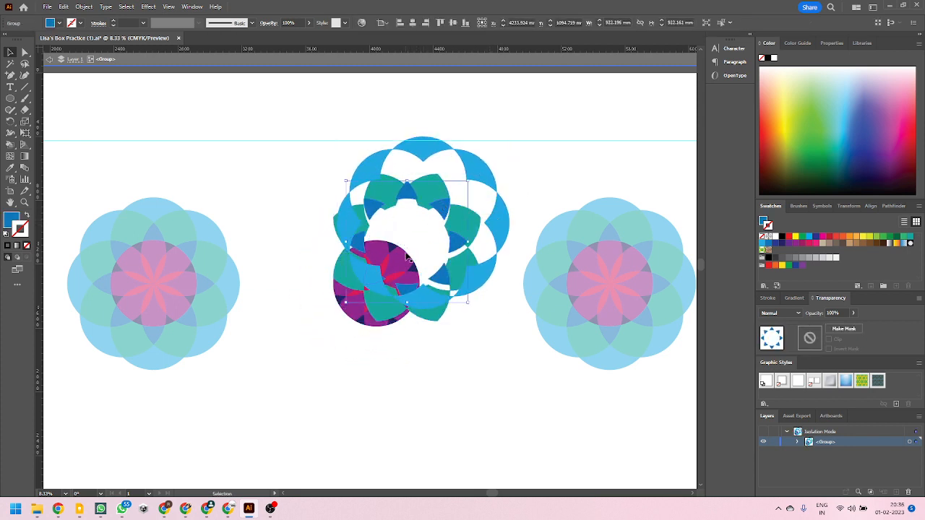
left_click_drag(379, 281, 410, 244)
left_click(364, 323)
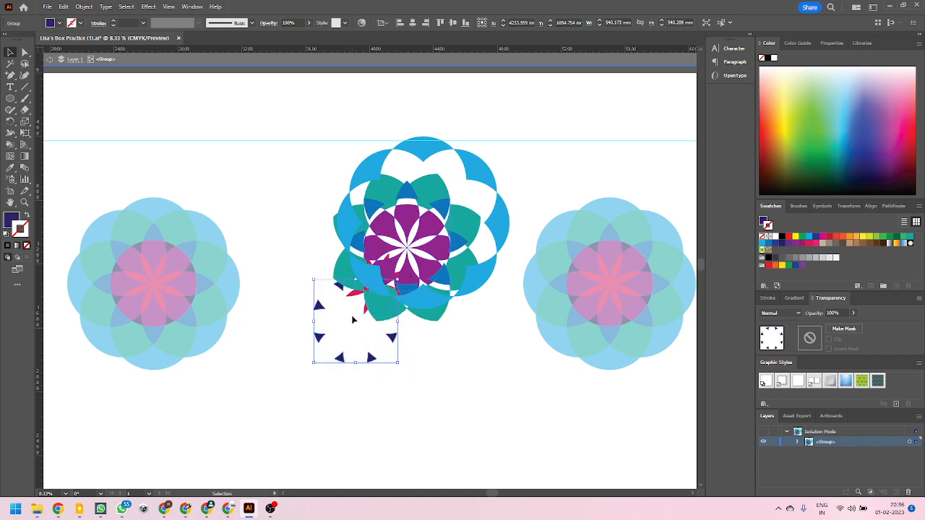
left_click_drag(385, 279, 392, 308)
key("a")
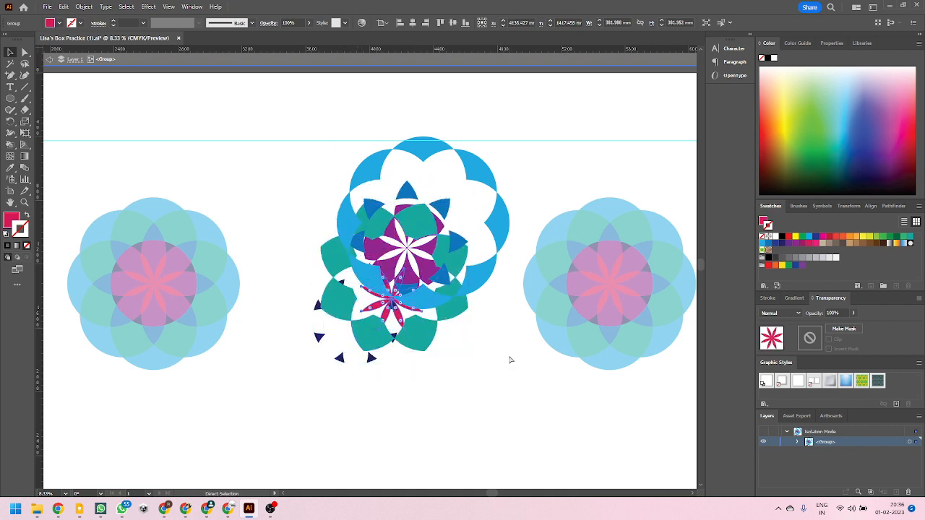
key("ctrl+z")
key("ctrl+z")
key("ctrl+z")
key("ctrl+z")
key("ctrl+z")
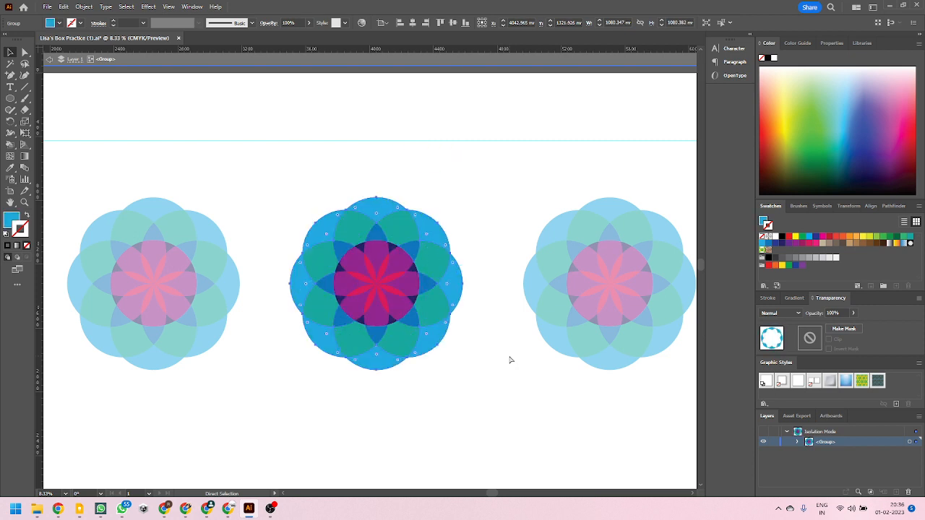
Change the fill of the middle flower's light blue outer ring to orange, leaving it without a stroke
key("v")
left_click(484, 325)
left_click(437, 235)
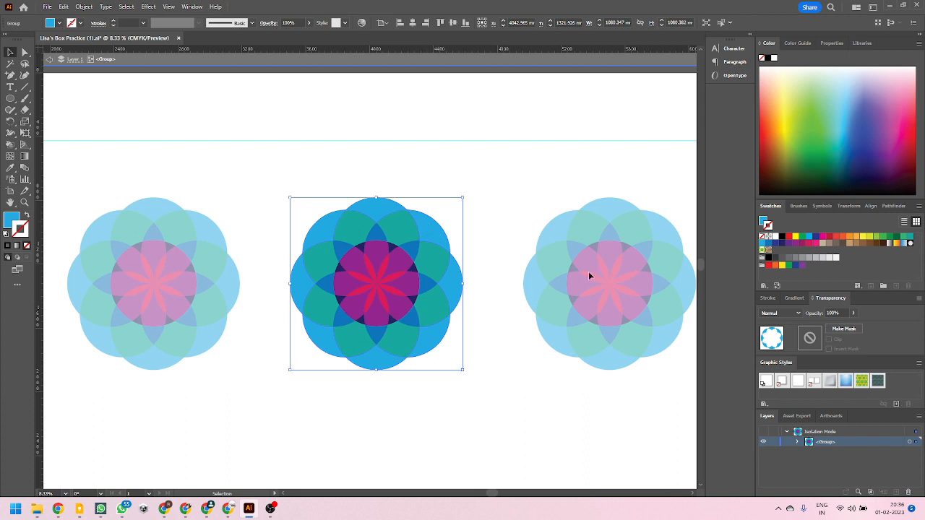
left_click(848, 238)
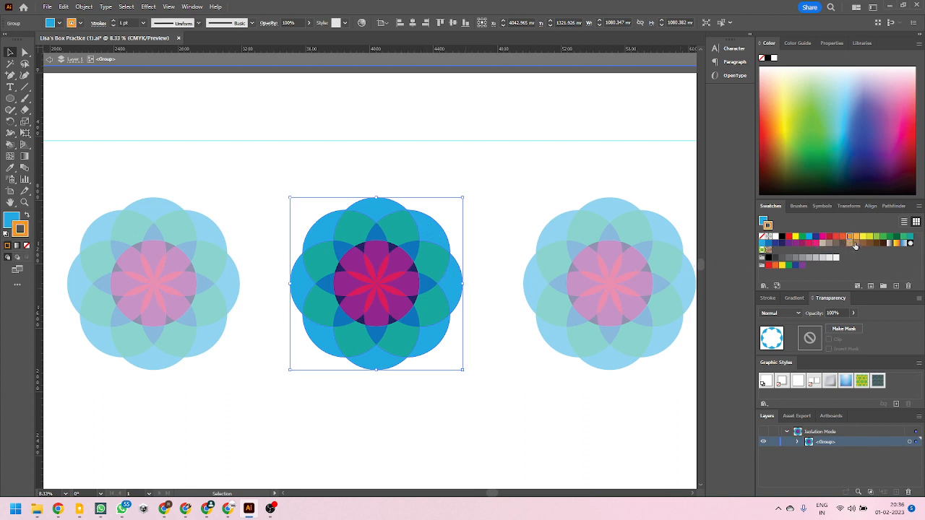
left_click(26, 246)
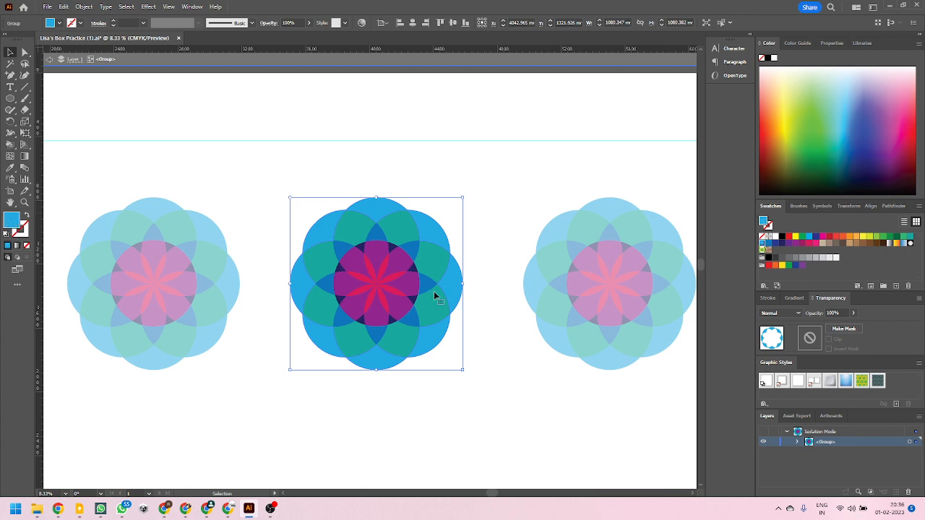
left_click(850, 238)
left_click(903, 420)
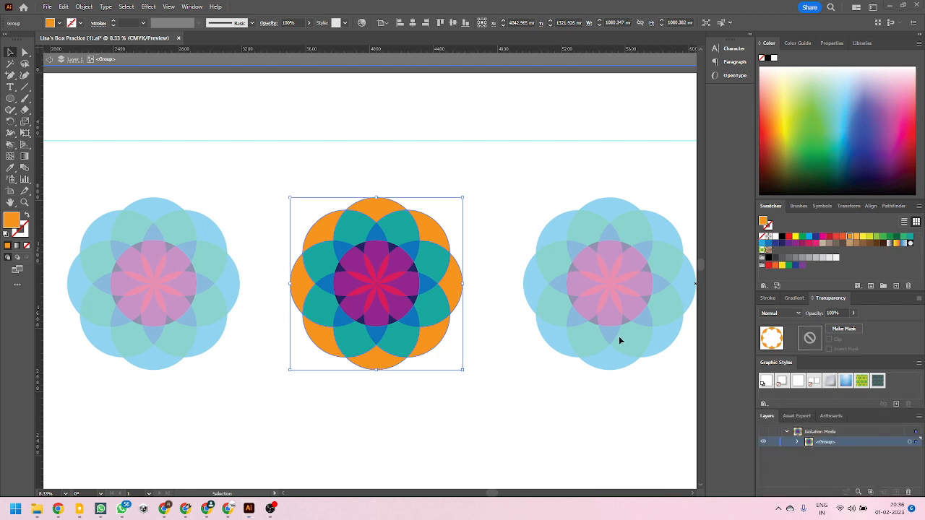
Recolor the middle flower's teal segments light green and its medium blue pointed segments dark green
left_click(436, 258)
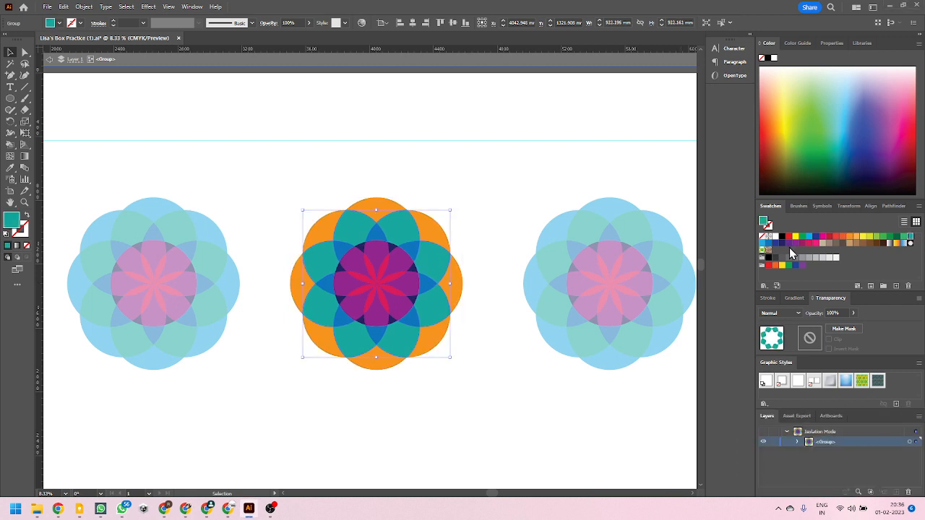
left_click(877, 237)
left_click(425, 288)
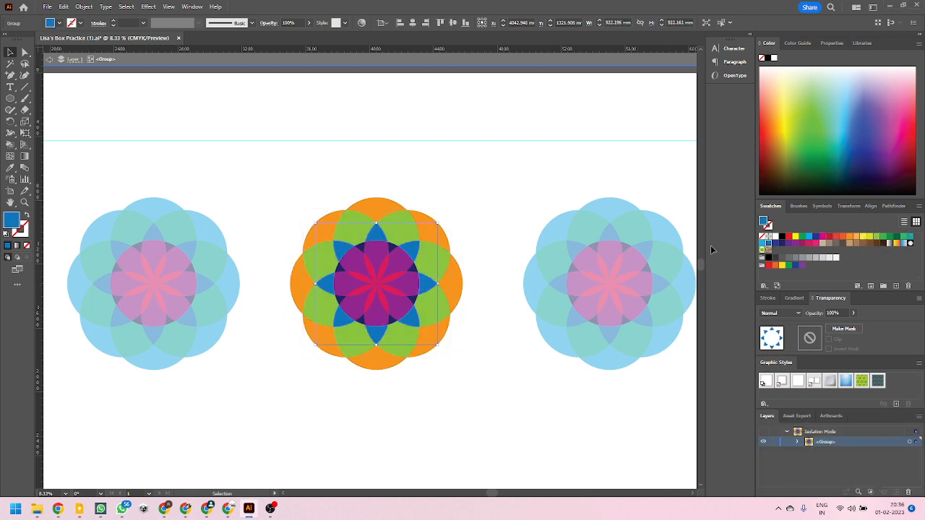
left_click(893, 235)
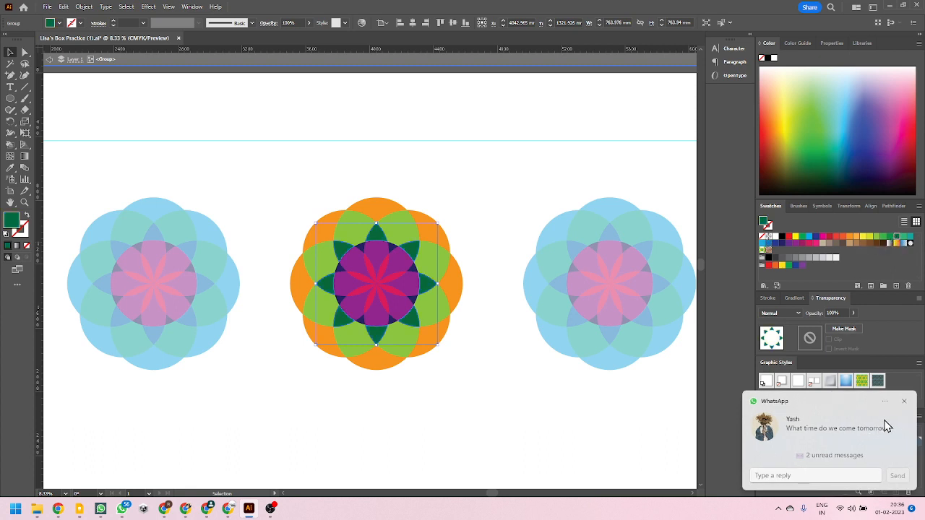
left_click(904, 402)
Recolor the middle flower's purple centre segments greyish brown and its crimson inner petals dark blue
left_click(414, 292)
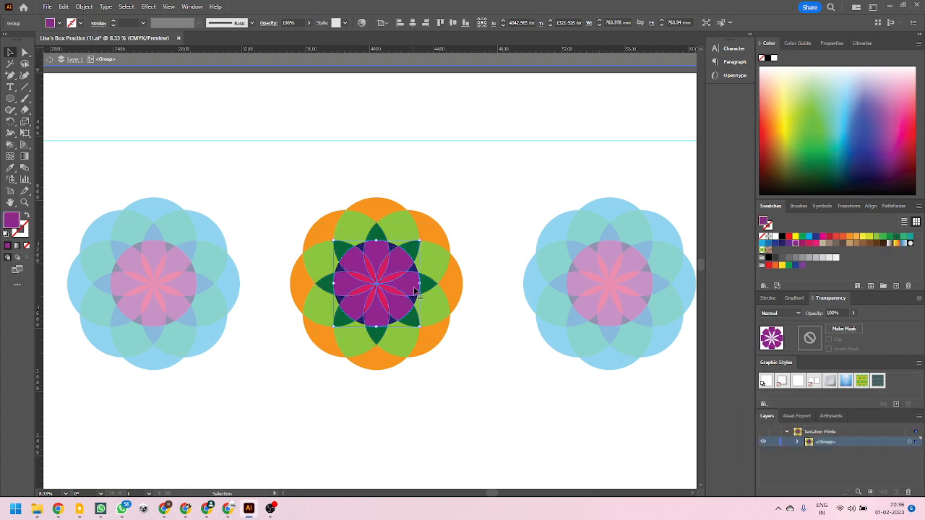
left_click(828, 244)
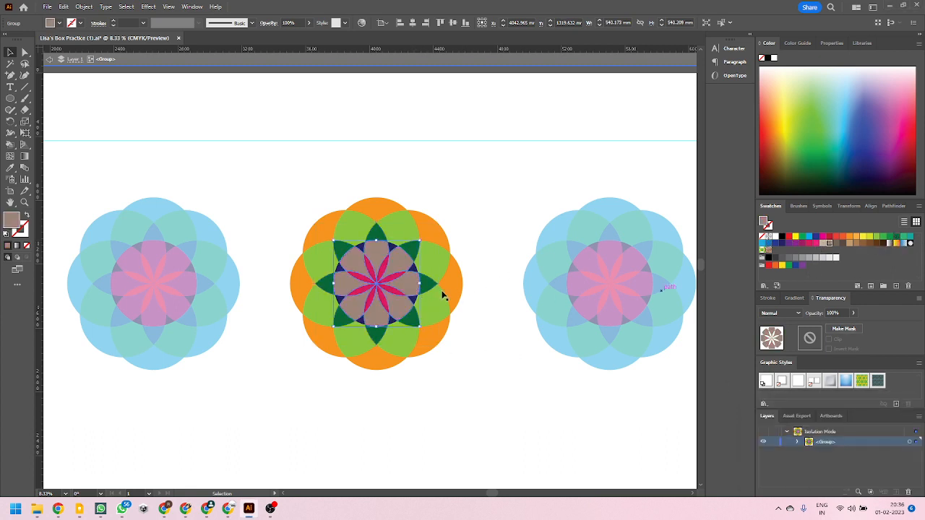
left_click(391, 291)
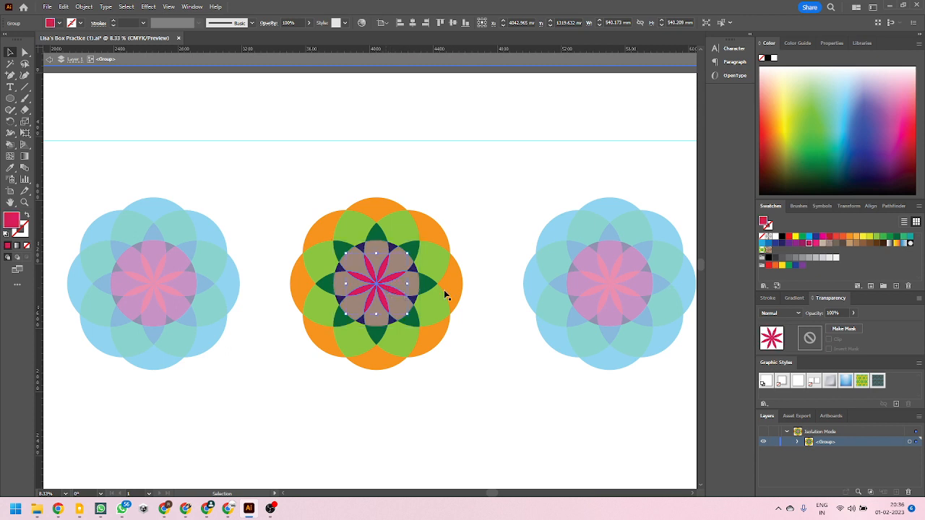
left_click(808, 242)
left_click(512, 347)
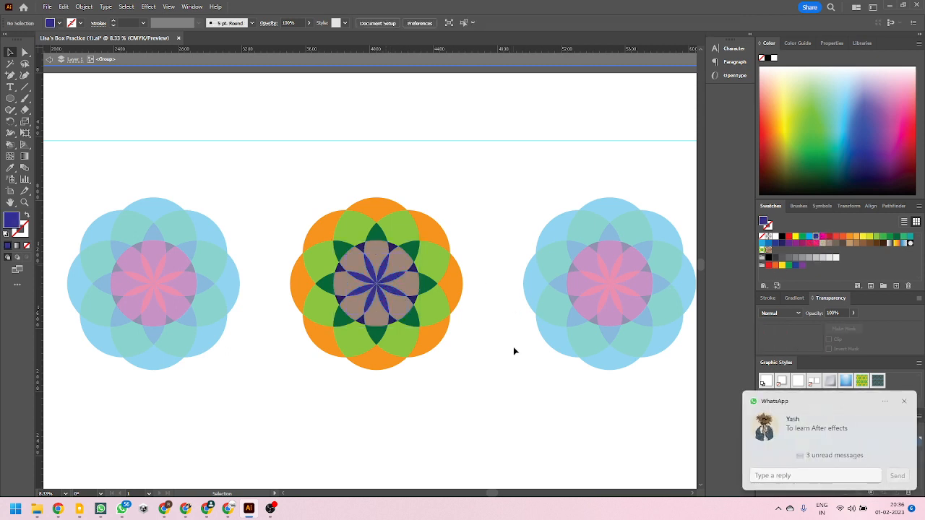
Recolor the middle flower's greyish brown centre segments purple and leave the group's isolation mode
left_click(904, 403)
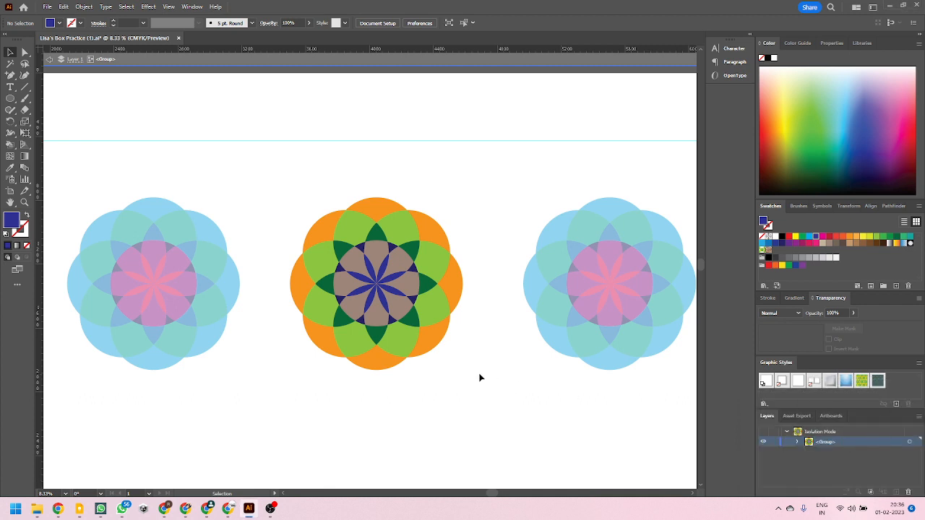
left_click(353, 330)
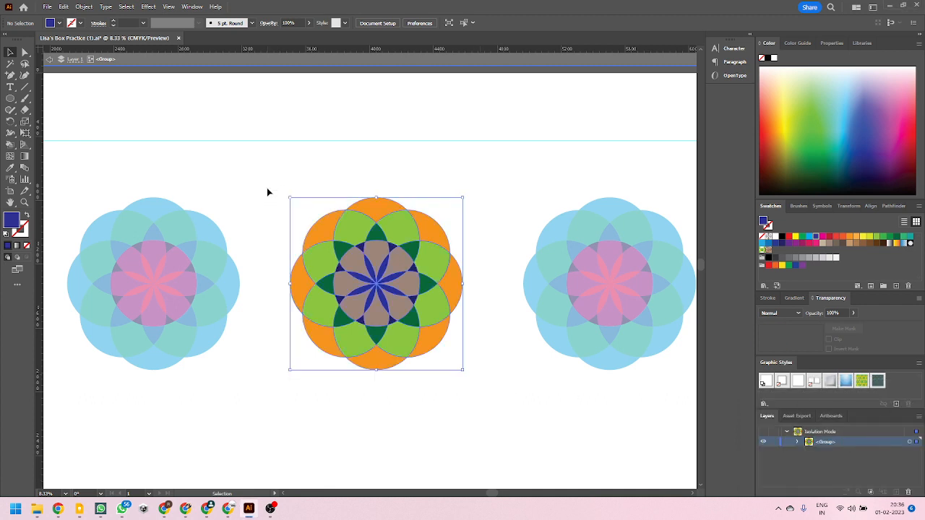
left_click(399, 418)
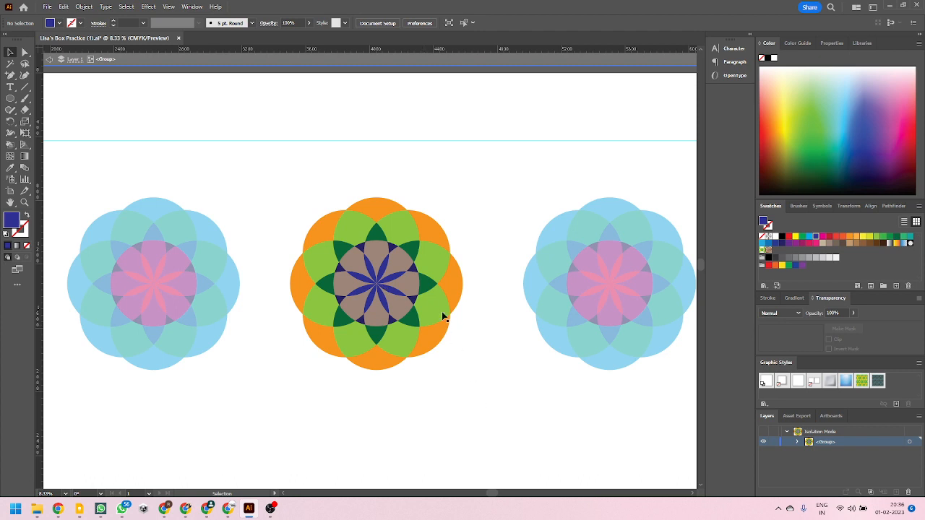
left_click(415, 294)
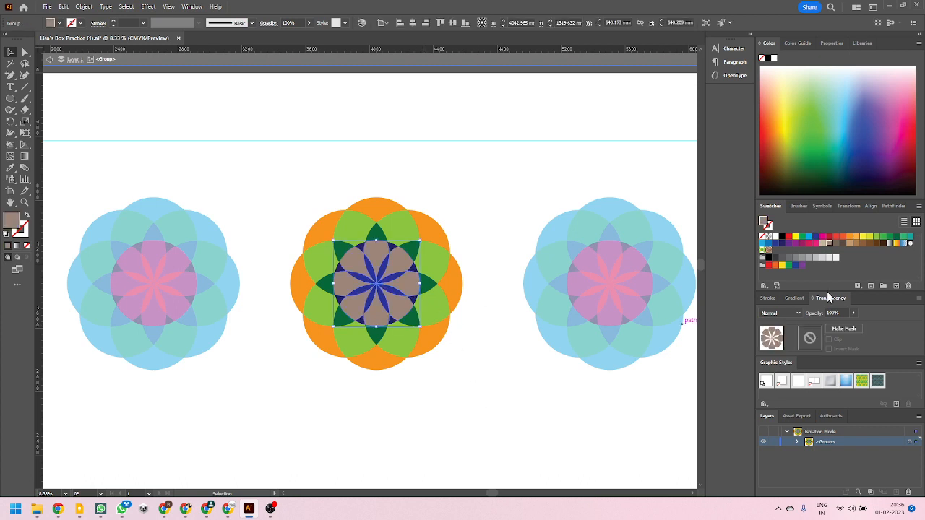
left_click(797, 243)
double_click(482, 367)
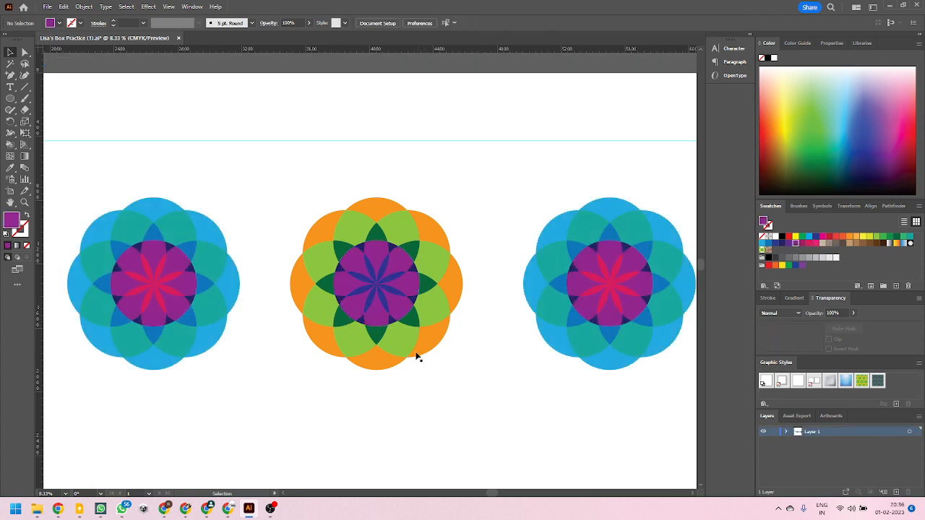
Select the third, still blue Live Paint flower and start recoloring its artwork, keeping color library None and Auto colors
left_click_drag(283, 190, 470, 420)
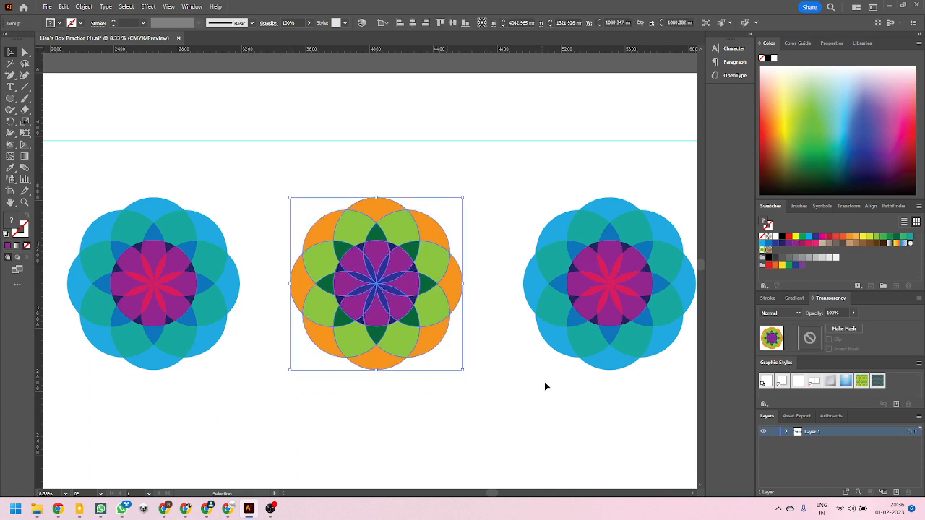
left_click_drag(580, 381, 413, 377)
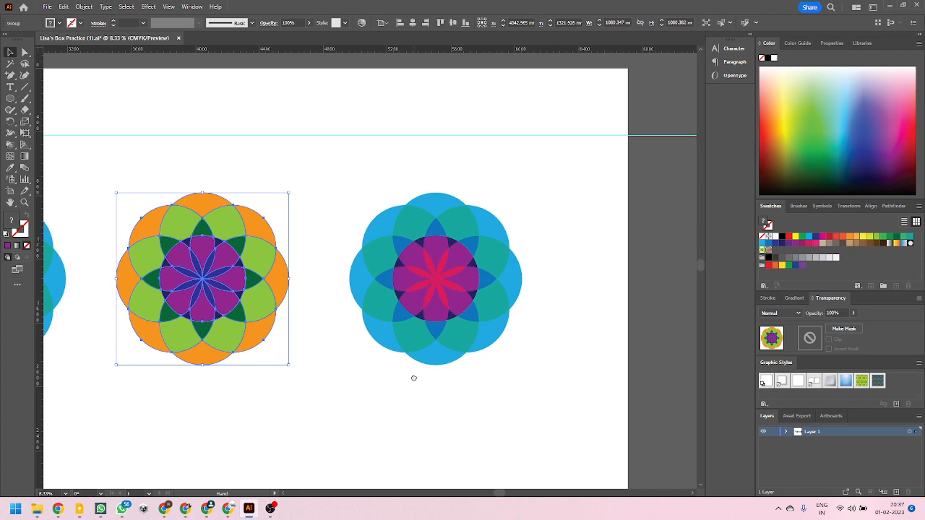
left_click(561, 373)
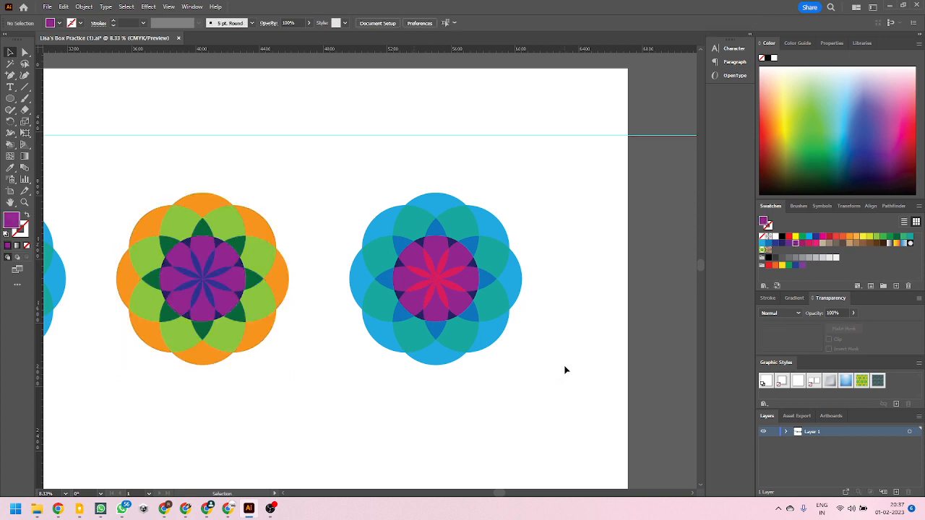
left_click(494, 217)
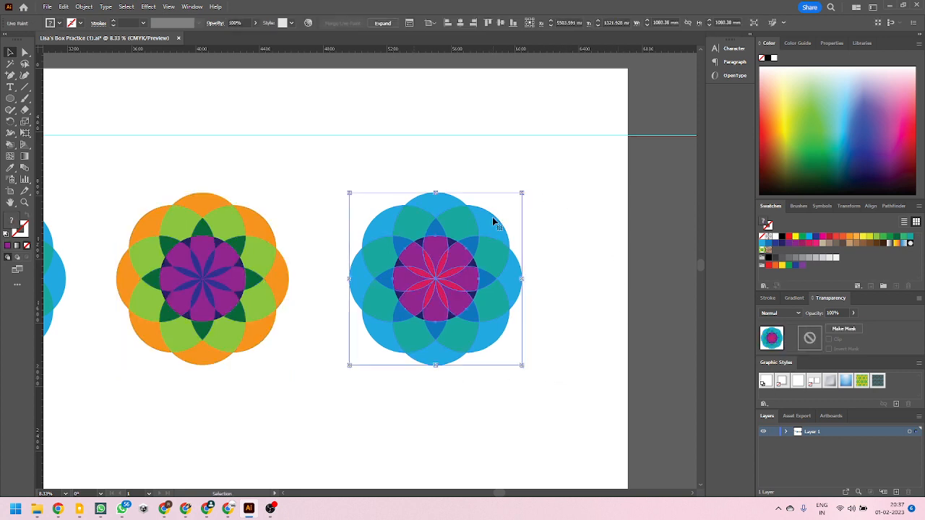
left_click(308, 24)
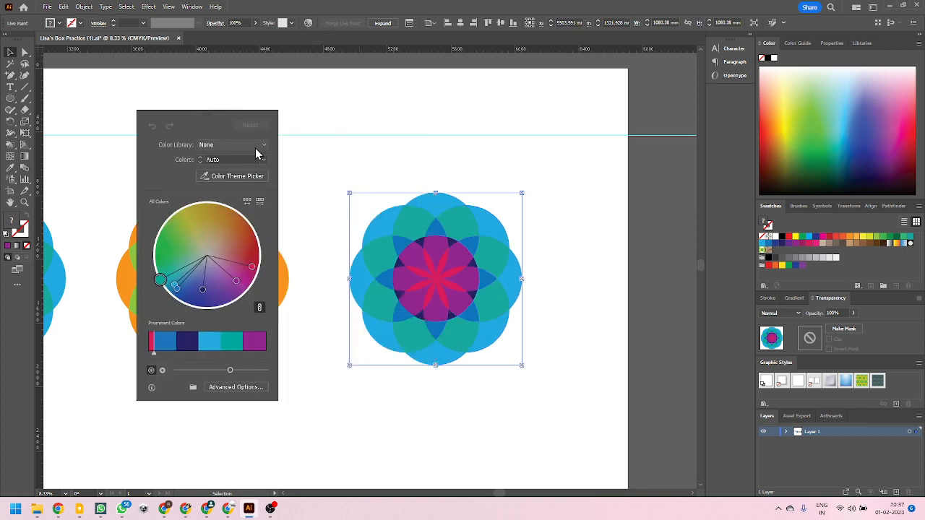
left_click(254, 150)
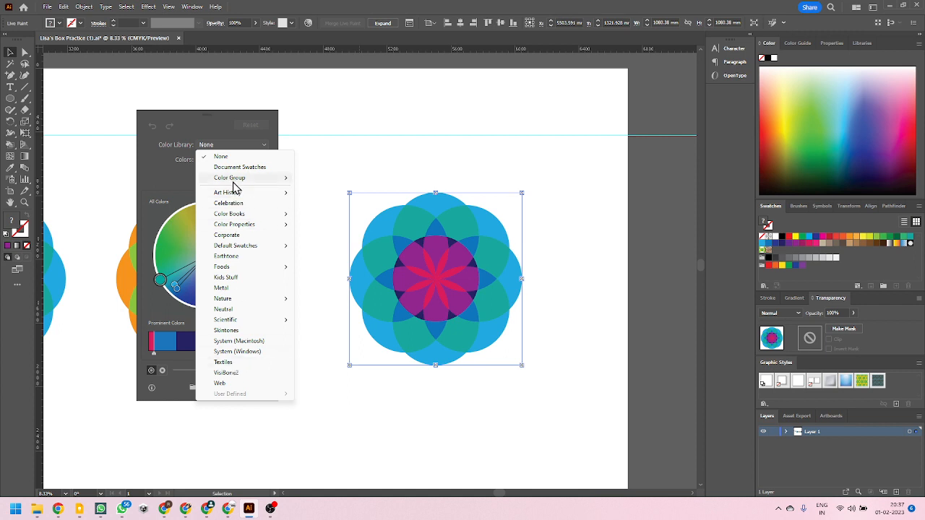
left_click(222, 156)
left_click(264, 160)
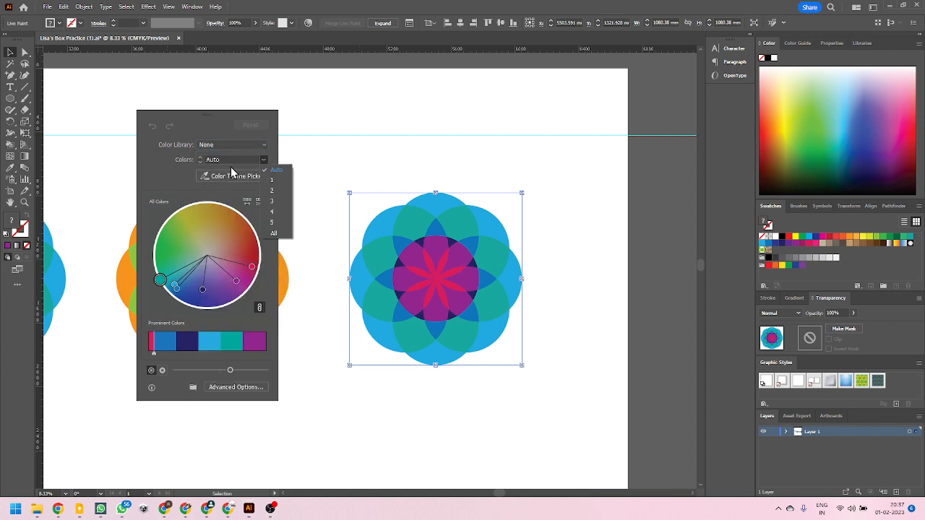
left_click(232, 175)
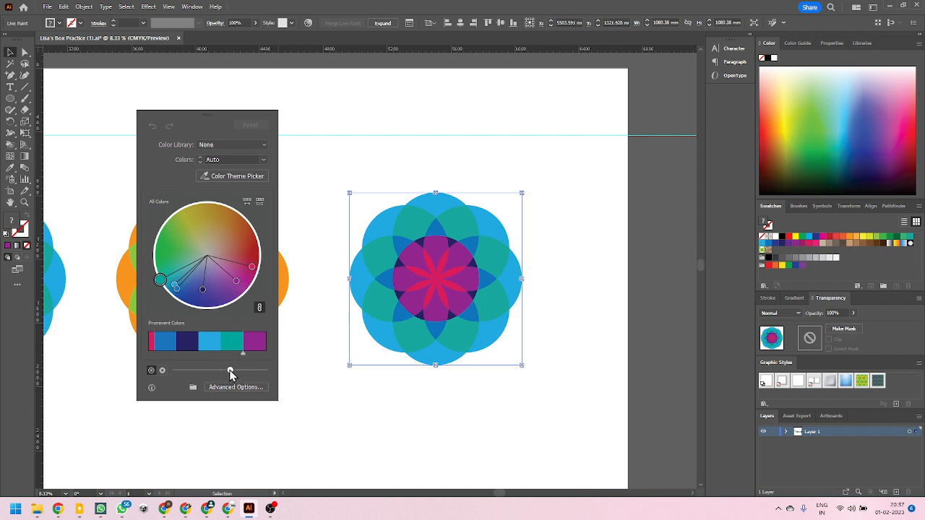
Darken the flower's colors overall and shift its linked colors on the color wheel towards purple and brown
left_click_drag(229, 372, 210, 372)
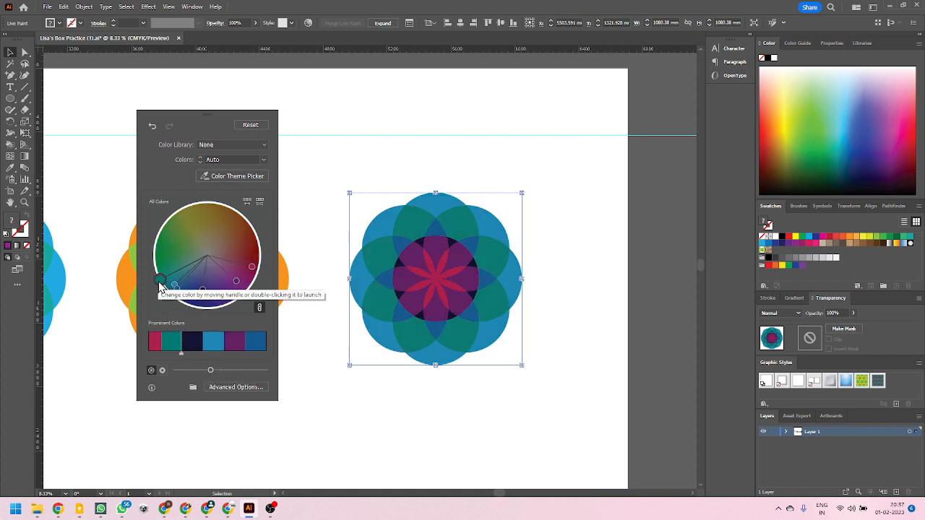
mouse_move(159, 280)
left_mouse_down()
mouse_move(150, 235)
mouse_move(173, 217)
mouse_move(217, 212)
mouse_move(202, 226)
mouse_move(223, 229)
mouse_move(211, 217)
mouse_move(205, 227)
mouse_move(193, 222)
mouse_move(200, 230)
mouse_move(190, 221)
mouse_move(198, 234)
mouse_move(185, 214)
mouse_move(190, 232)
mouse_move(206, 218)
mouse_move(202, 296)
mouse_move(188, 303)
mouse_move(230, 286)
mouse_move(193, 293)
mouse_move(238, 278)
mouse_move(247, 247)
mouse_move(239, 276)
mouse_move(220, 285)
left_mouse_up()
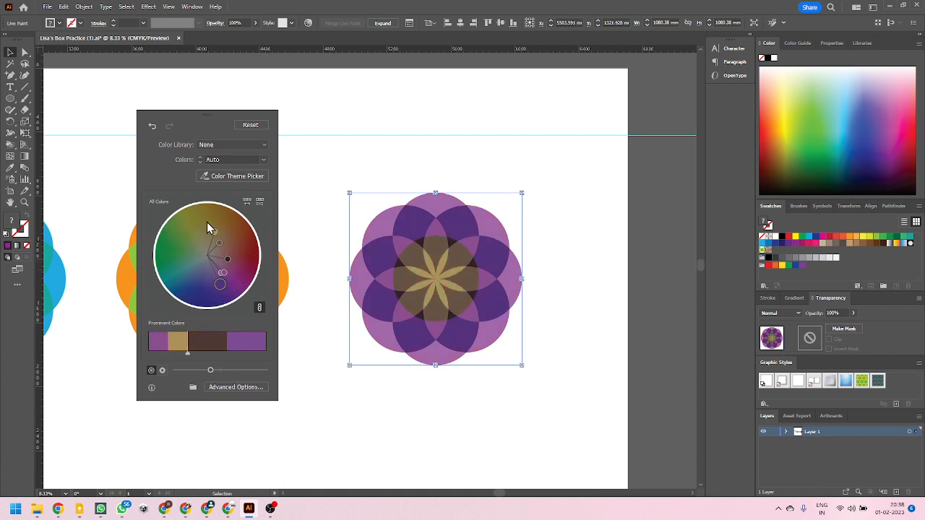
left_click_drag(214, 230, 224, 289)
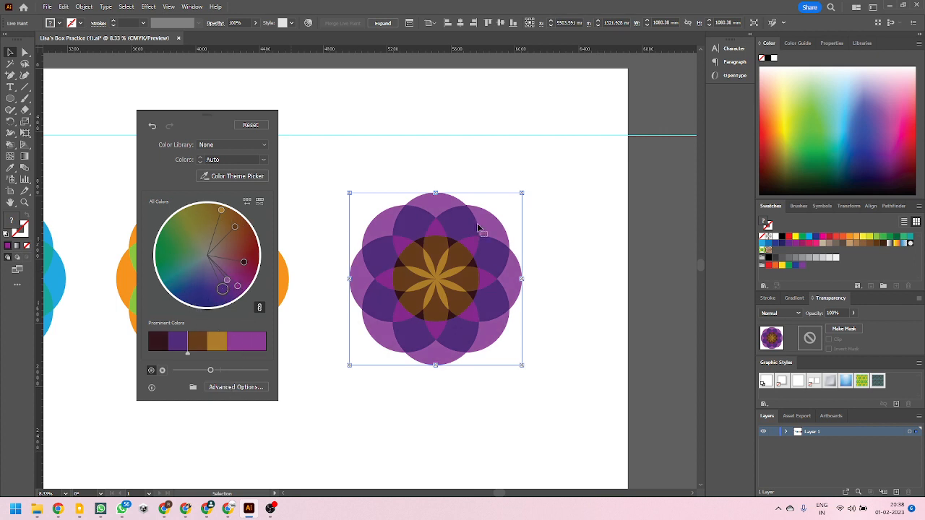
Open the advanced recolor options and try the Compound 1 and Pentagram harmony rules on the flower
left_click(245, 386)
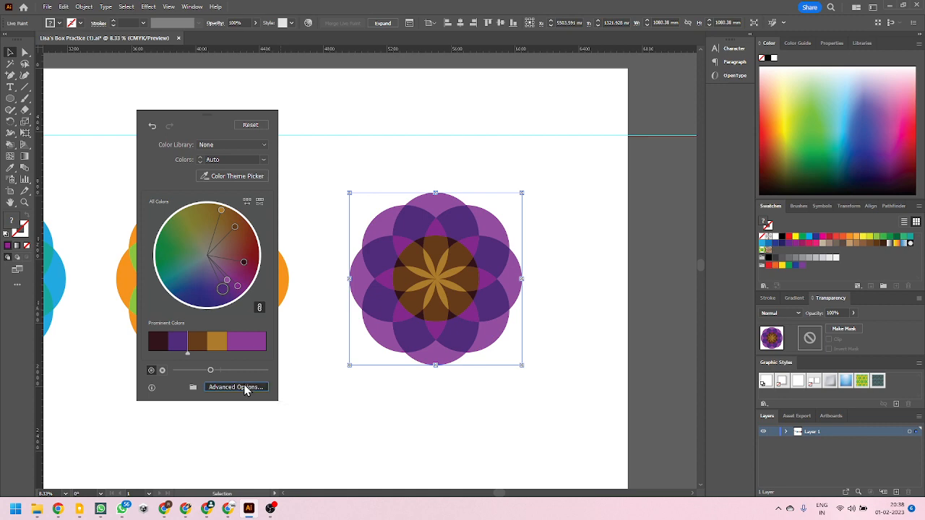
left_click_drag(621, 54, 225, 141)
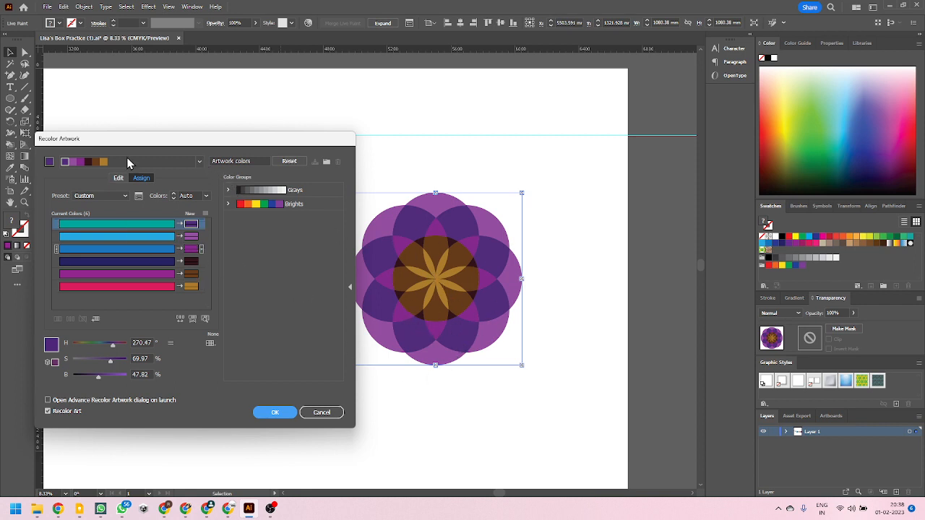
left_click(199, 161)
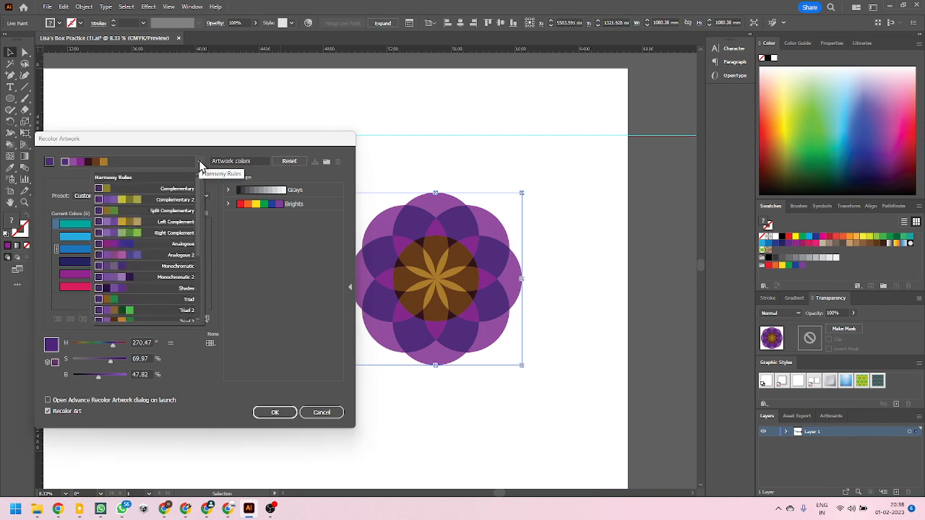
left_click_drag(199, 225, 199, 289)
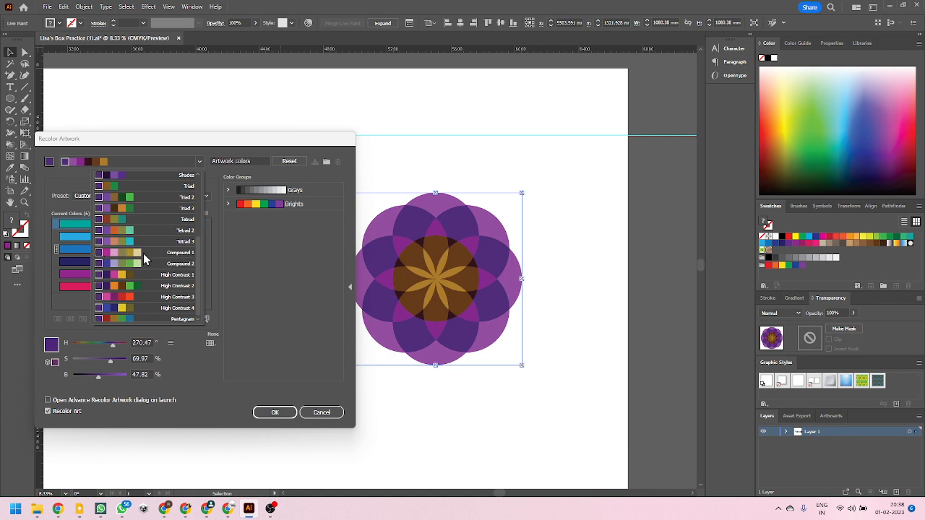
left_click(143, 253)
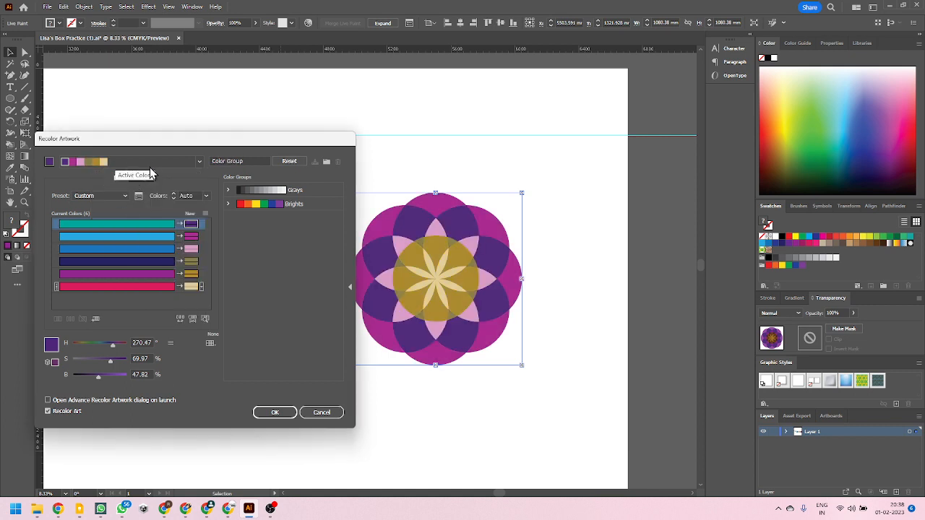
left_click(202, 161)
left_click(170, 318)
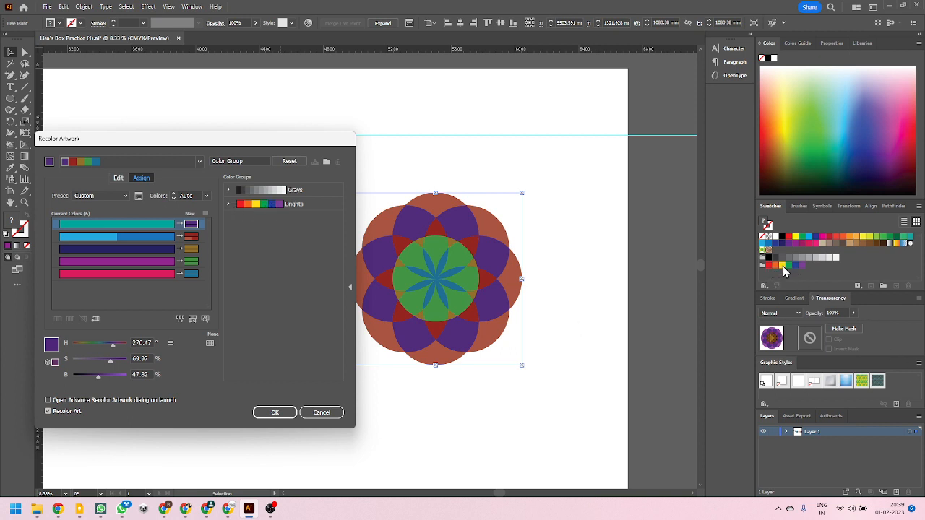
Apply the Brights color group to the flower, setting its green to hue 90° and its yellow to 77% brightness
left_click(282, 191)
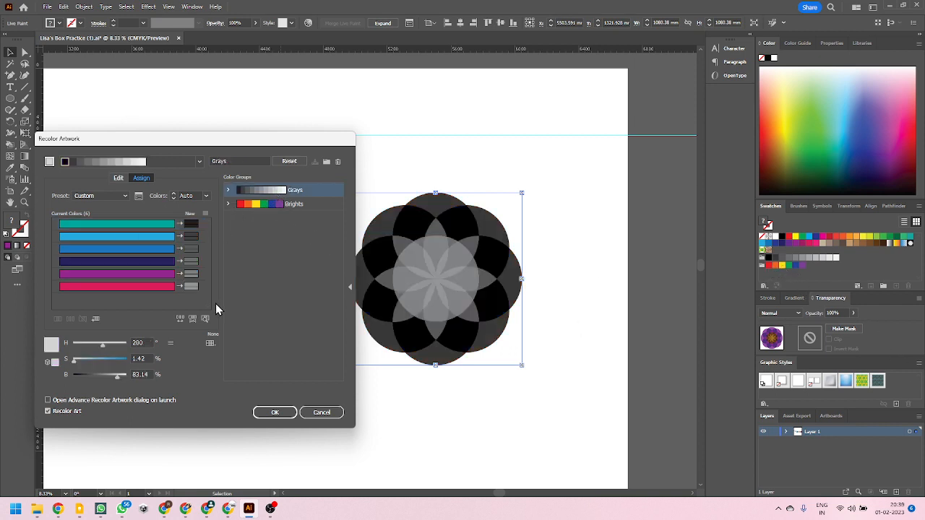
left_click(266, 213)
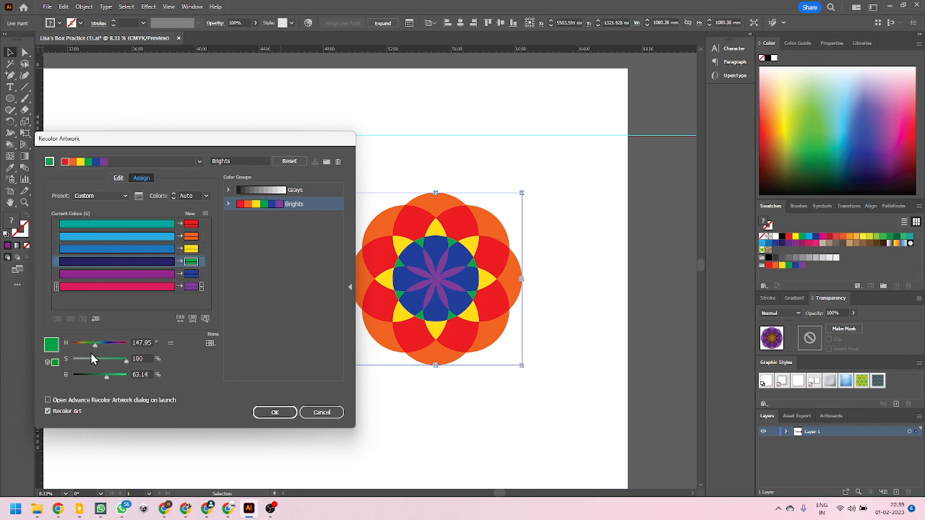
mouse_move(94, 350)
left_mouse_down()
mouse_move(84, 350)
mouse_move(110, 350)
mouse_move(87, 350)
left_mouse_up()
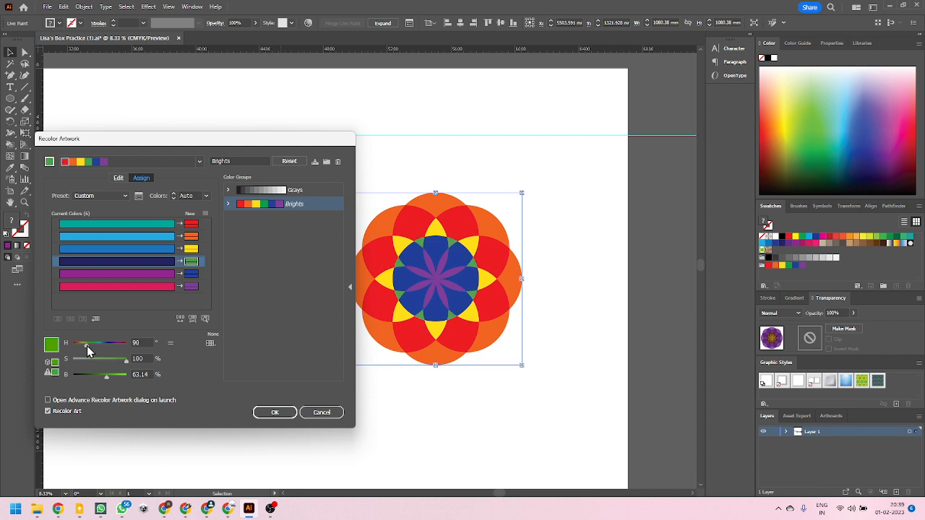
left_click(133, 250)
left_click_drag(123, 366, 110, 388)
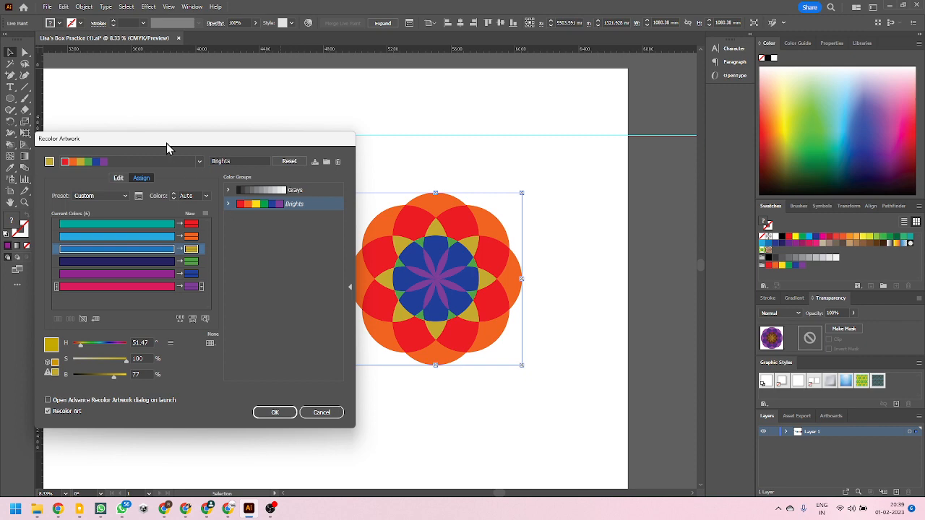
Try the Three Color preset on the flower and move the recolor dialog clear of the artwork
left_click_drag(167, 147, 208, 161)
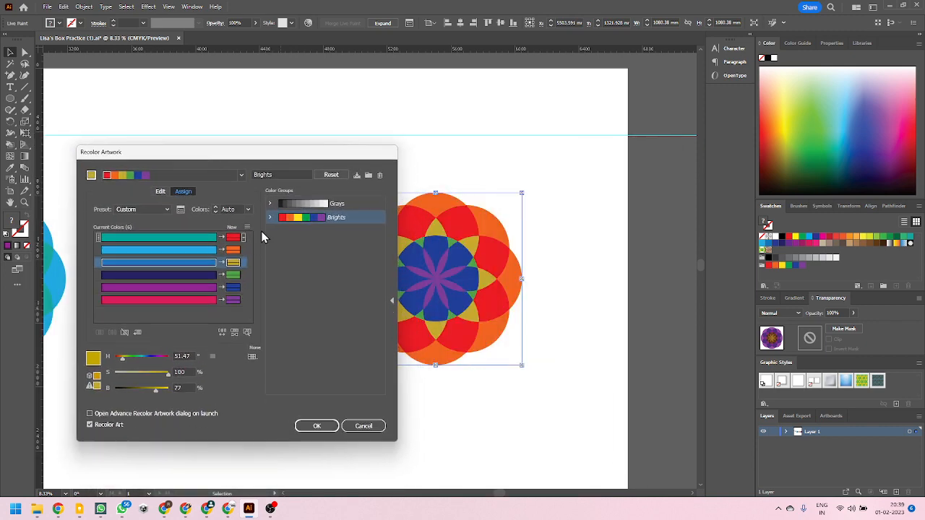
left_click(167, 209)
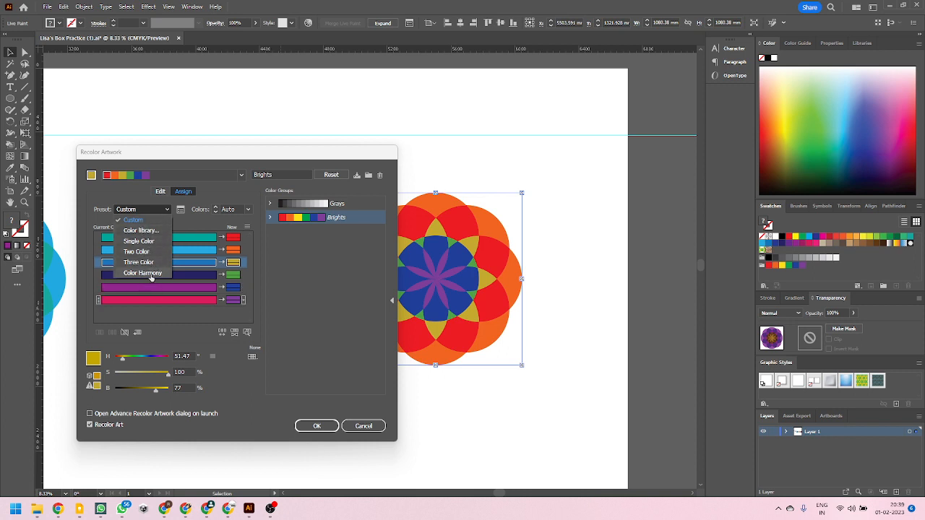
left_click(147, 262)
left_click(458, 268)
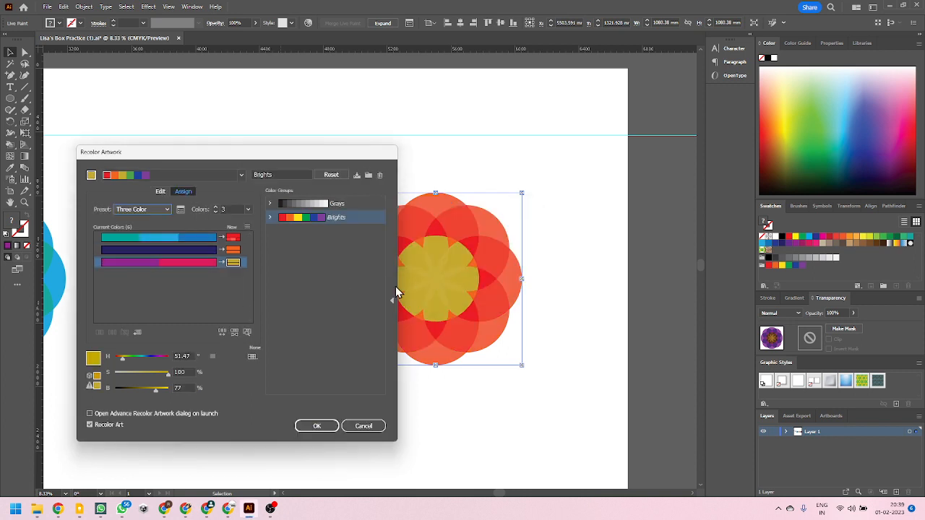
left_click_drag(351, 159, 297, 133)
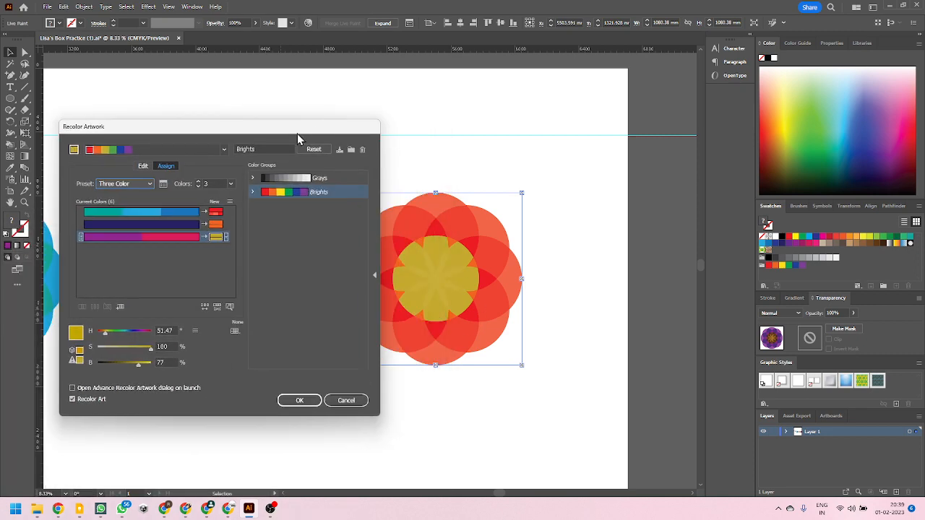
Switch the recolor preset to Color library with the library set to None
left_click(135, 182)
left_click(125, 205)
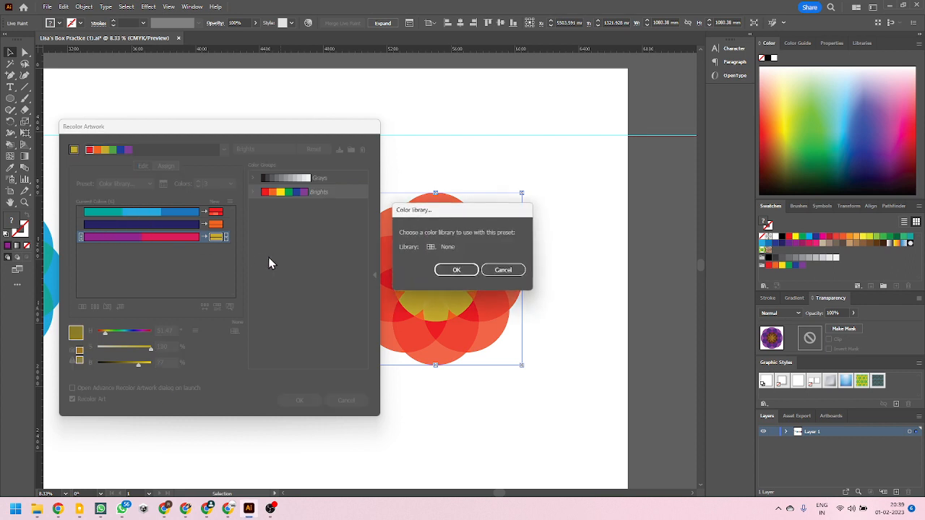
left_click(466, 268)
left_click(147, 185)
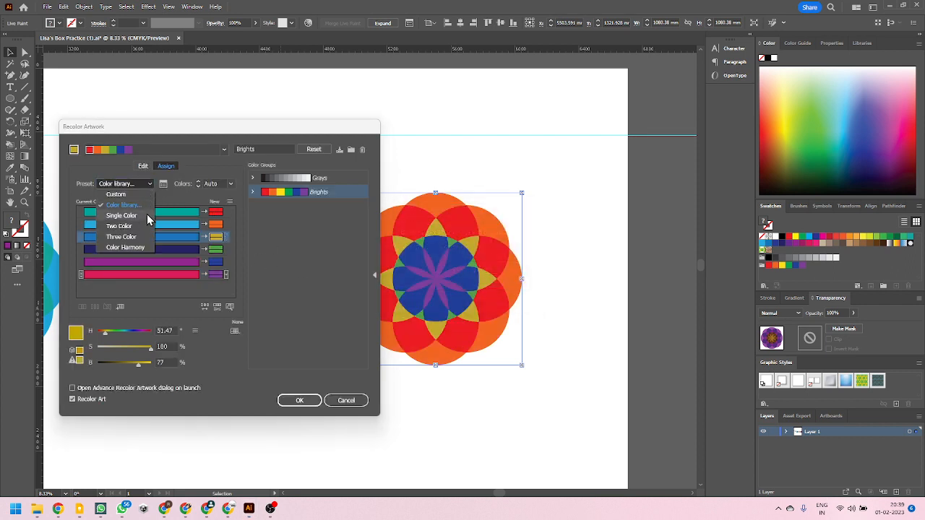
left_click(141, 180)
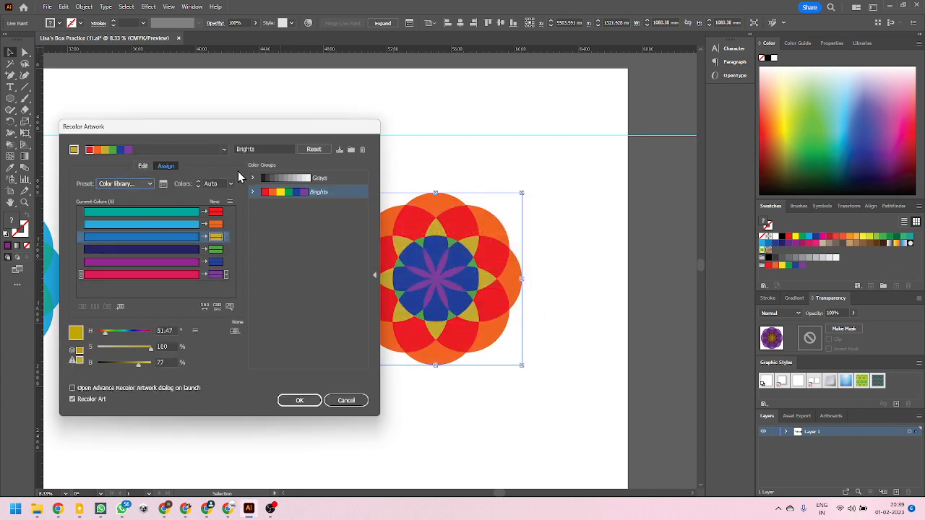
Apply the red-based Right Complement harmony rule to the flower
left_click(269, 148)
left_click(224, 150)
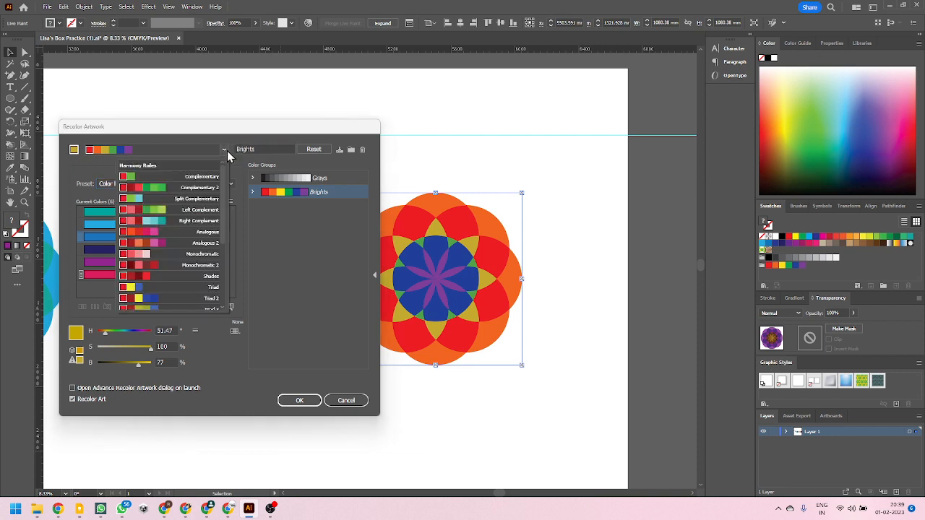
left_click(188, 217)
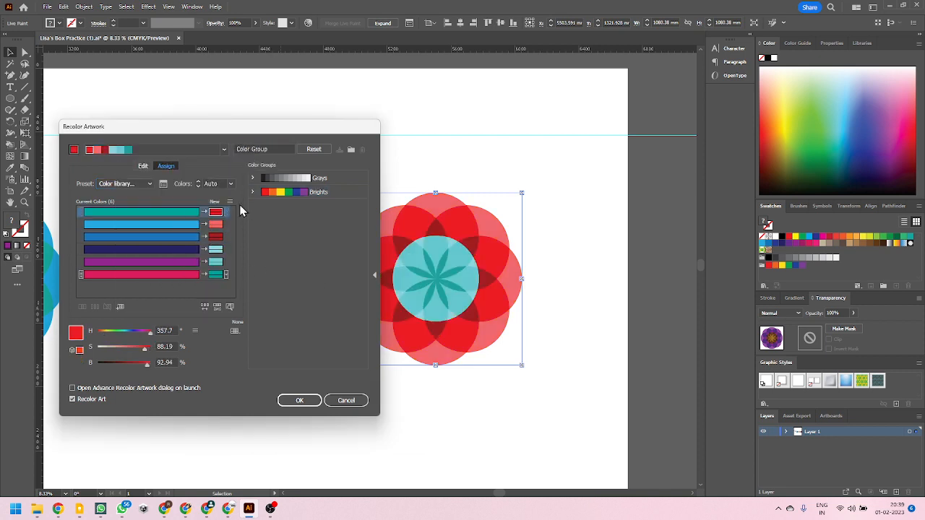
Try limiting the flower's recolor to 5 colors, set the count back to All, and cancel the recoloring
left_click(231, 185)
left_click(251, 225)
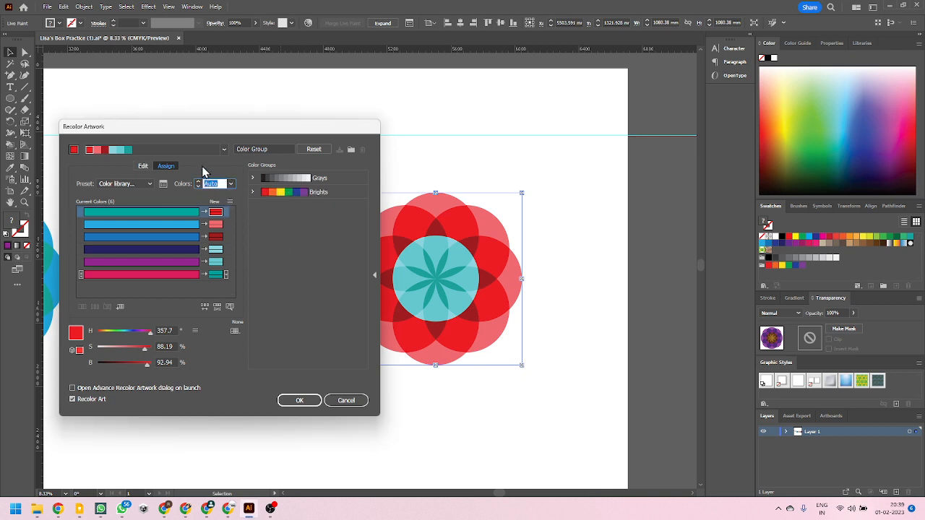
left_click(232, 185)
left_click(241, 248)
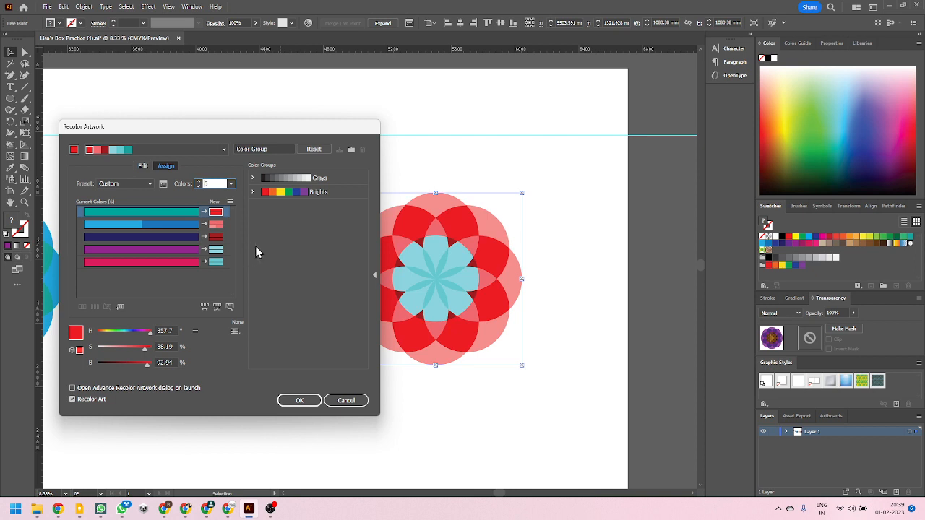
left_click(231, 185)
left_click(239, 259)
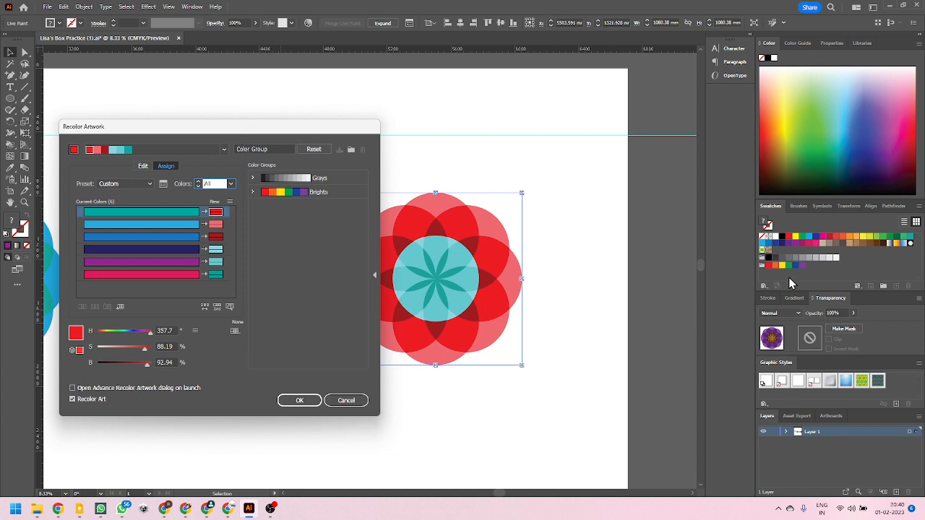
left_click(365, 401)
Create a color group named "My colors" from the orange-and-green flower's artwork, without converting process colors to global
scroll(444, 323, "left", 3)
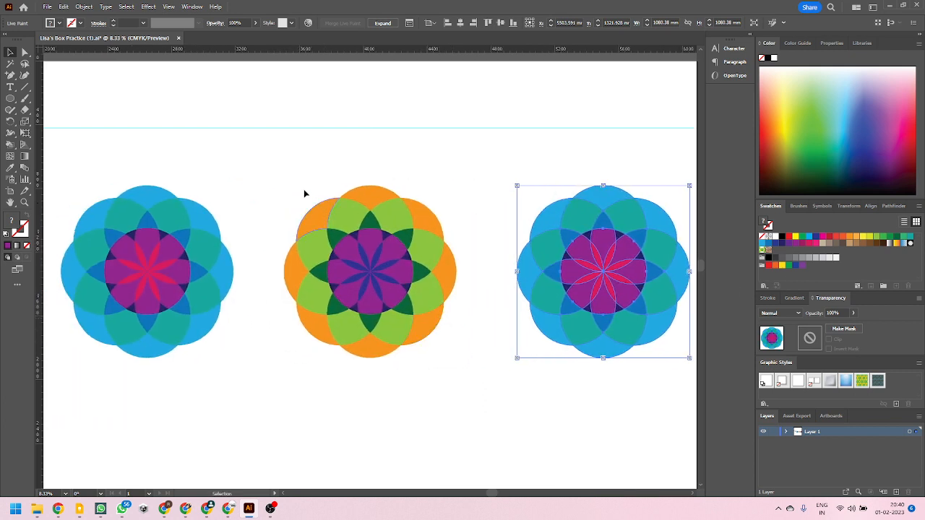
left_click_drag(271, 179, 470, 374)
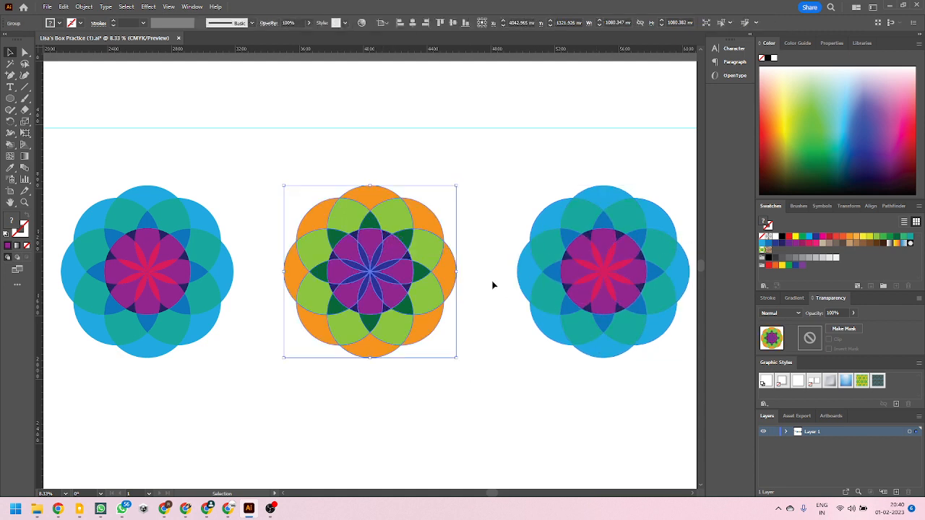
scroll(552, 384, "right", 3)
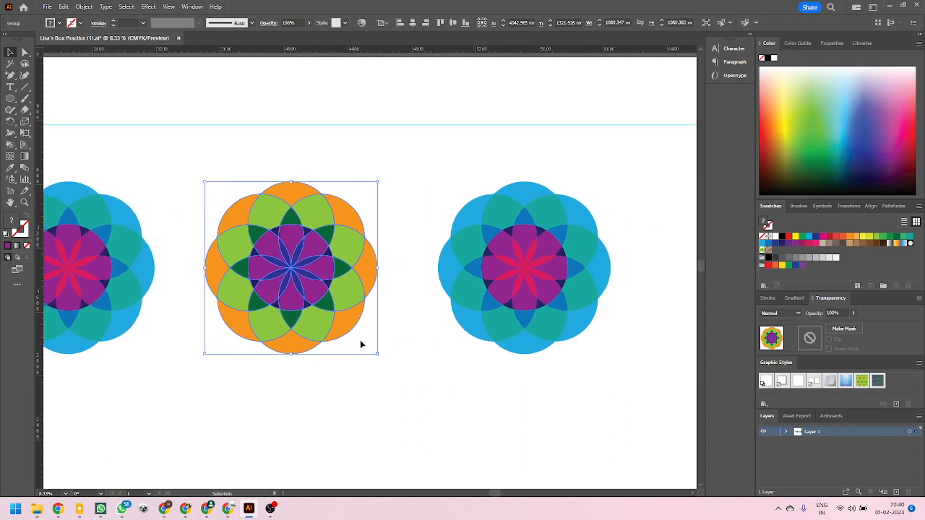
left_click(394, 416)
left_click_drag(197, 170, 383, 389)
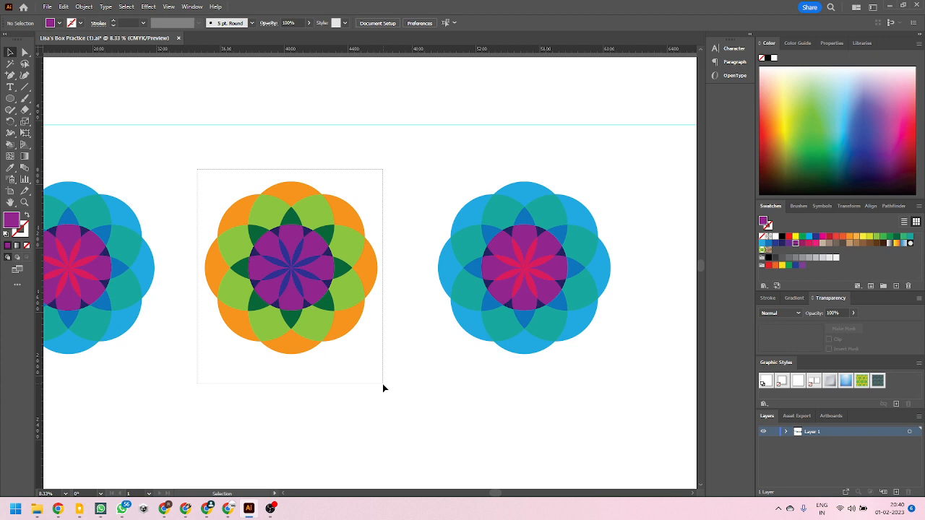
left_click_drag(383, 389, 384, 387)
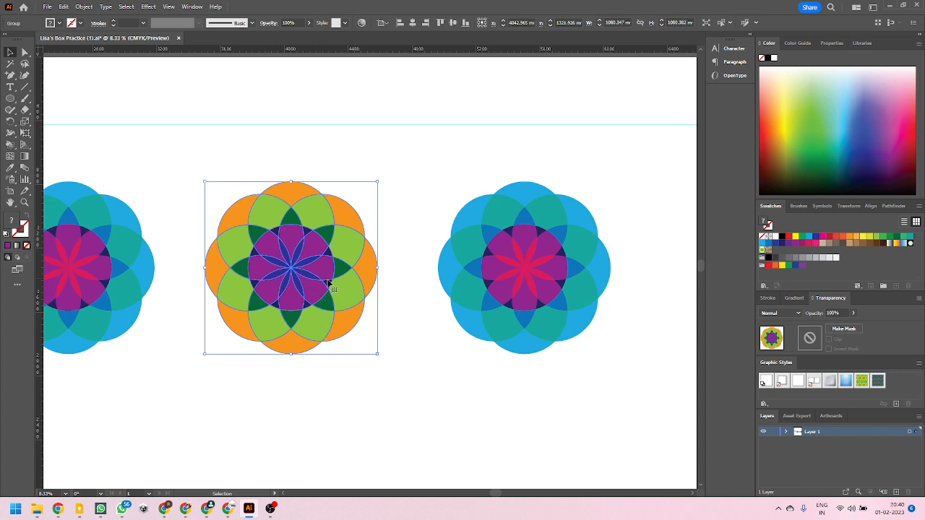
left_click_drag(189, 146, 413, 398)
left_click(918, 208)
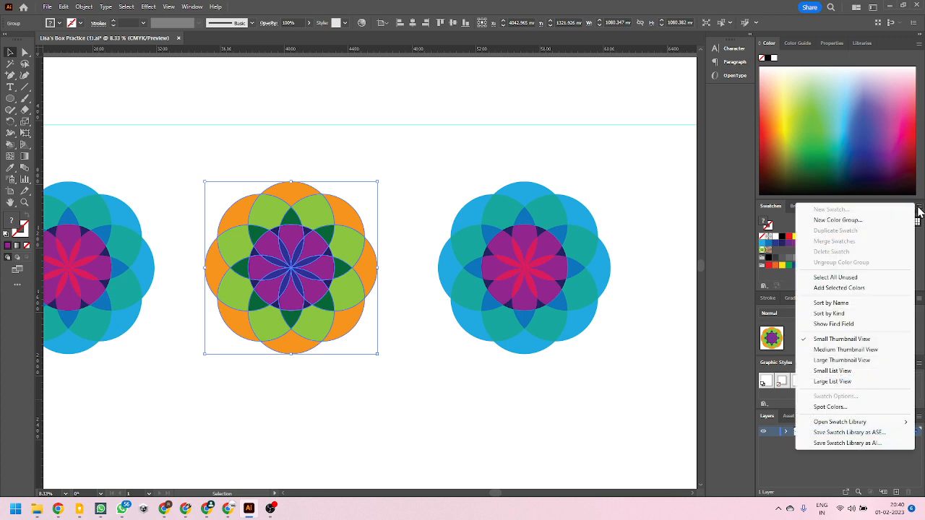
left_click(831, 220)
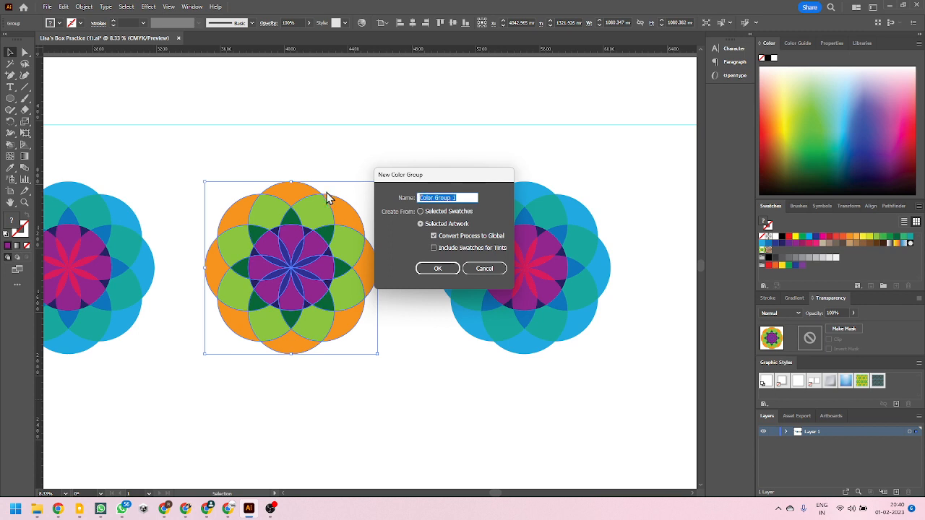
type("My colors")
left_click(434, 236)
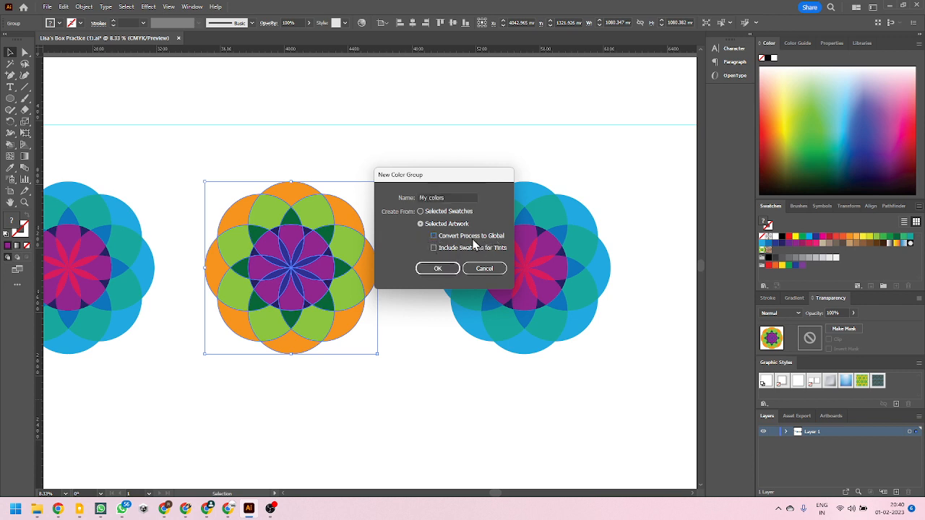
left_click(438, 269)
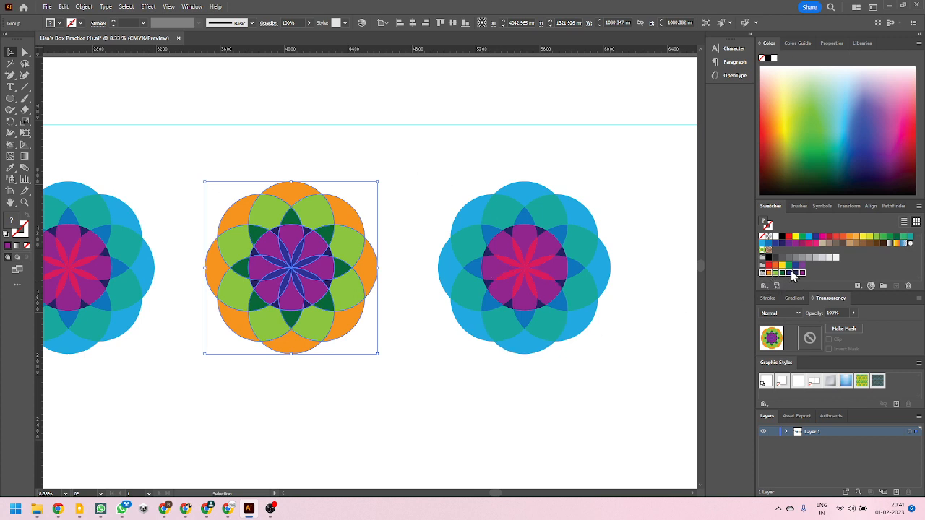
Recolor the blue flower beside the orange-and-green one with the My colors group in the advanced recolor options
mouse_move(416, 168)
left_mouse_down()
mouse_move(549, 316)
mouse_move(625, 383)
left_mouse_up()
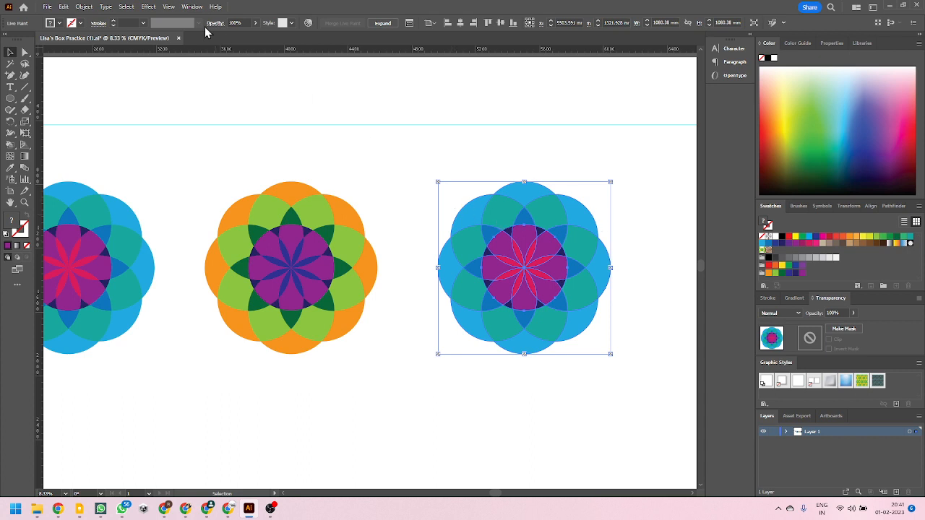
left_click(309, 25)
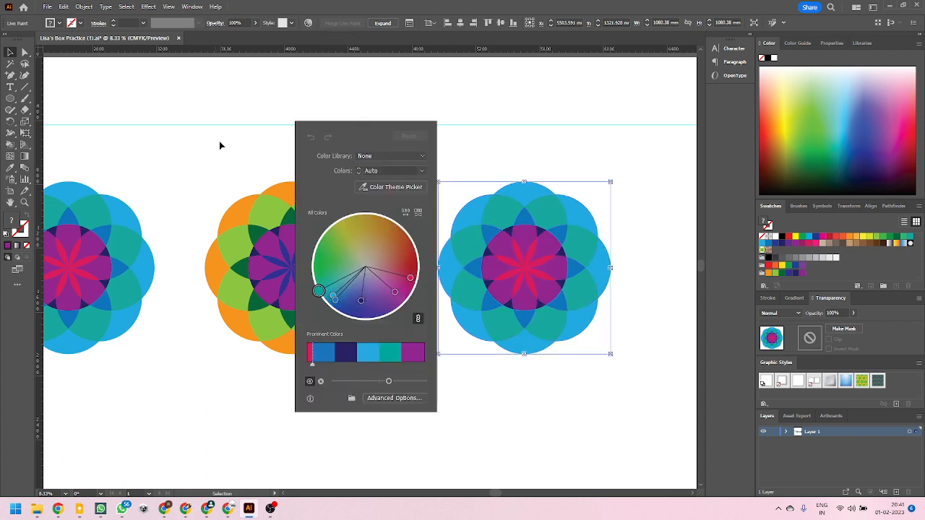
left_click(393, 398)
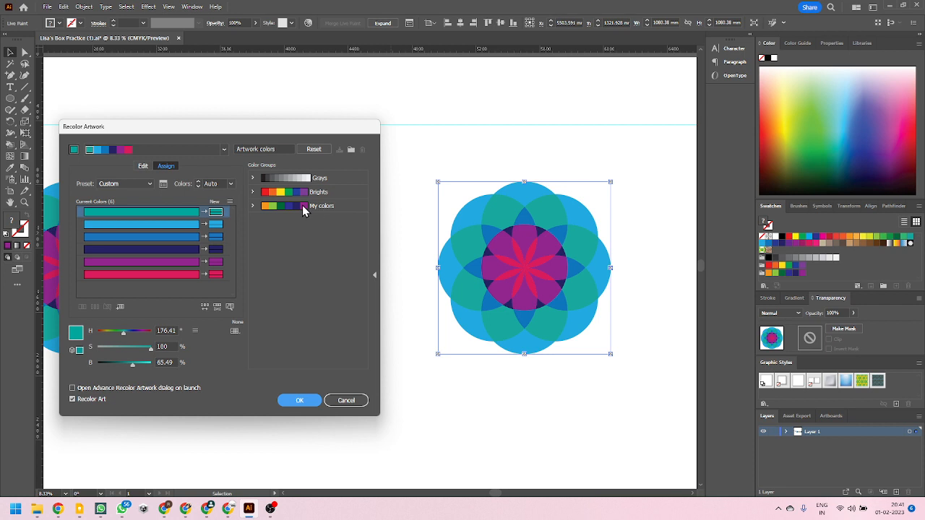
left_click(302, 205)
left_click_drag(302, 128, 316, 149)
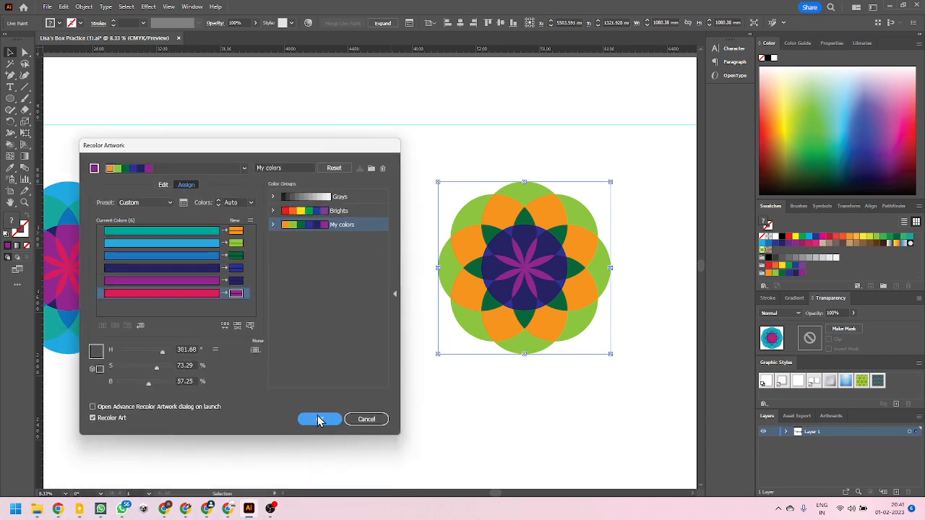
left_click(394, 296)
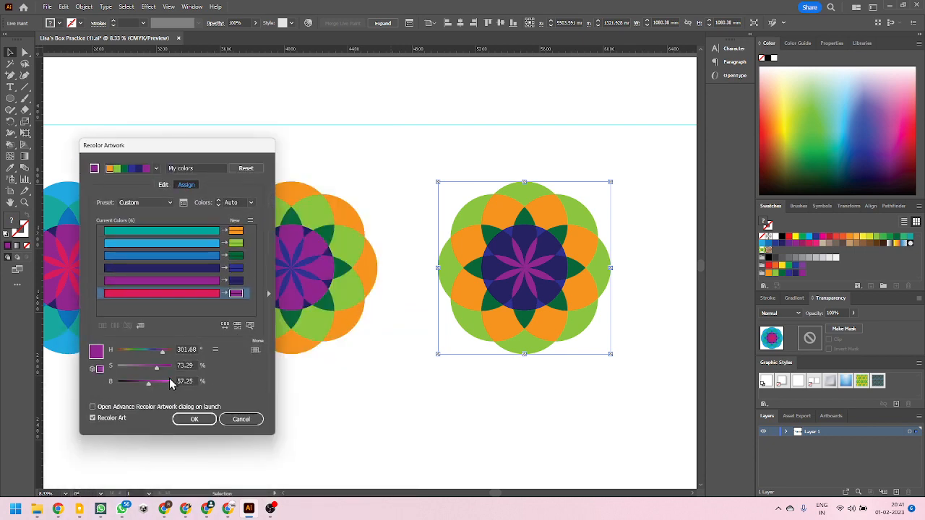
left_click(269, 294)
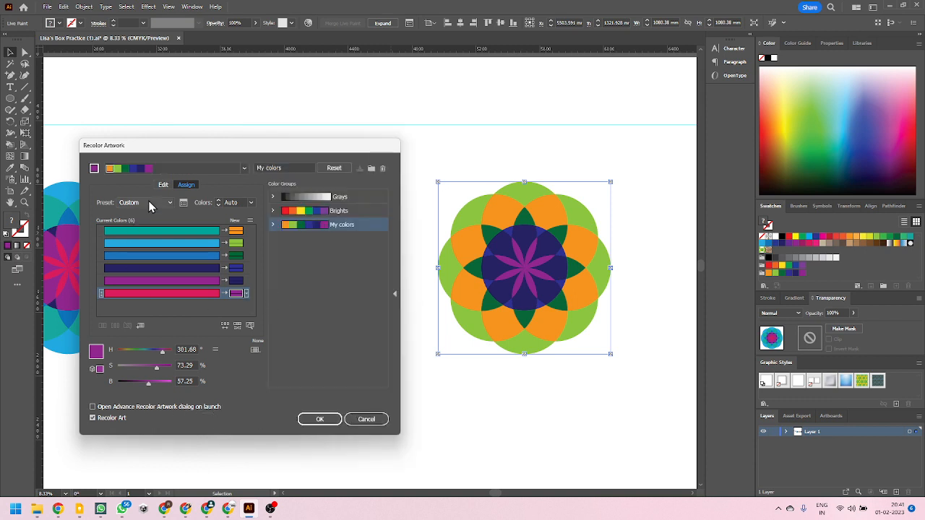
Change the recolored flower's orange to a 52° hue, apply the recoloring, and save the change to the My colors swatch group
left_click(273, 225)
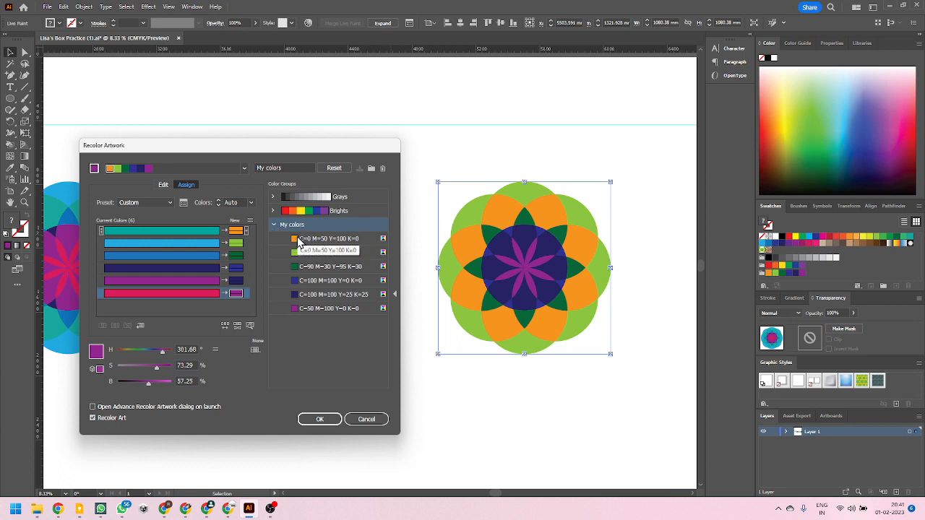
left_click(298, 242)
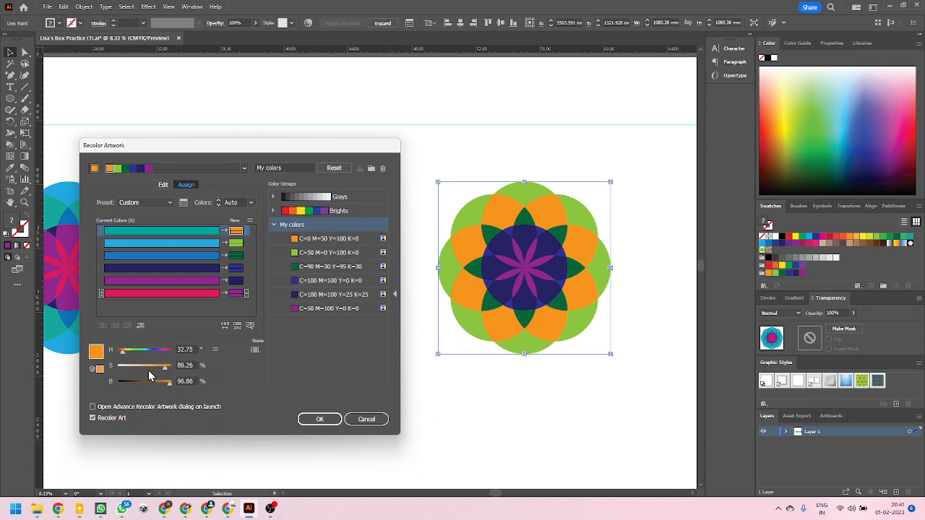
mouse_move(124, 355)
left_mouse_down()
mouse_move(137, 356)
mouse_move(125, 358)
left_mouse_up()
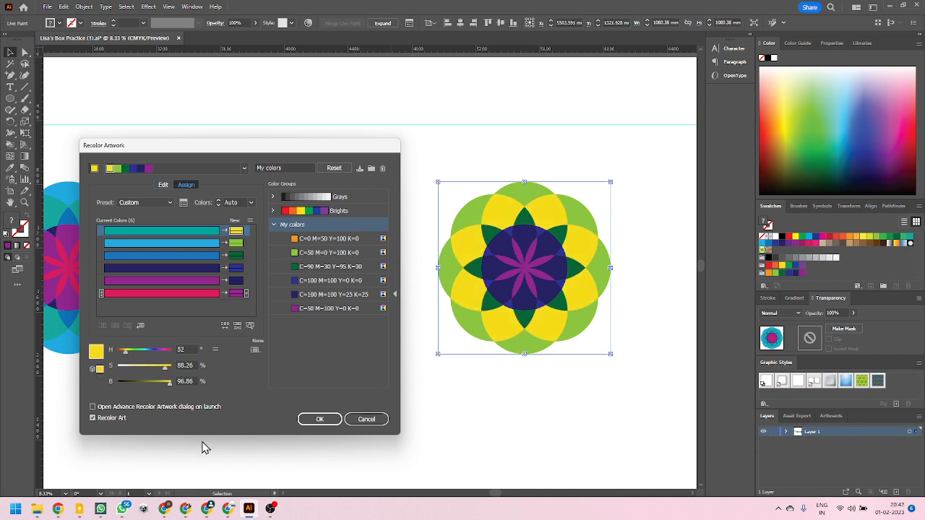
left_click(322, 425)
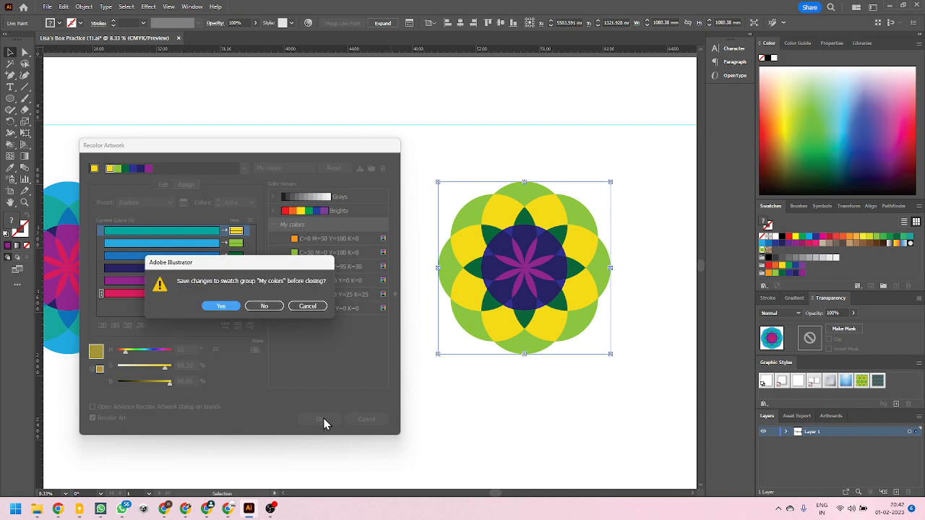
left_click(236, 308)
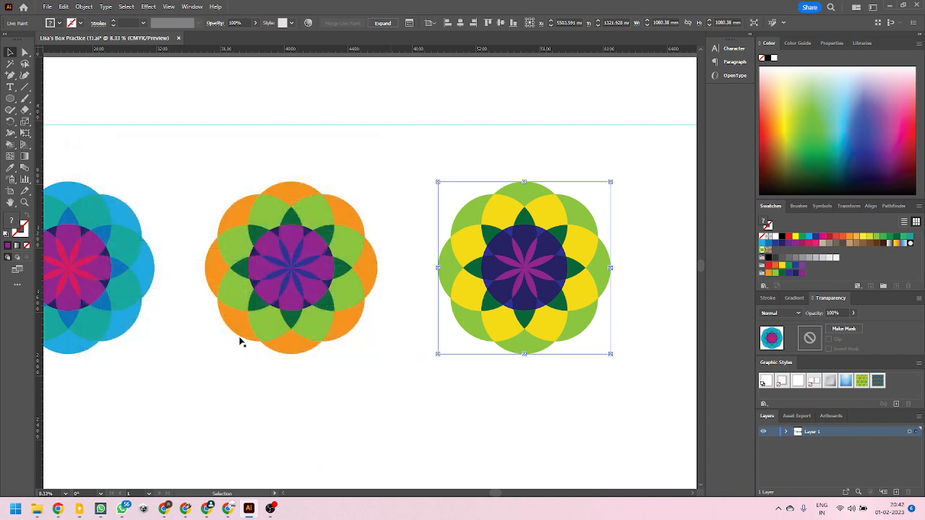
left_click(541, 403)
Move the droplet outline to just below the tip of the bird's beak
scroll(549, 373, "down", 2)
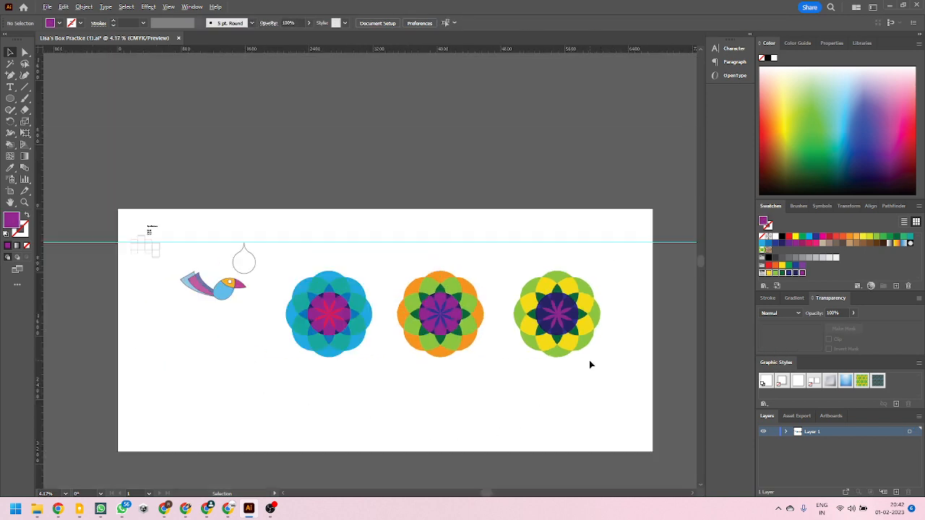
scroll(545, 390, "up", 1)
scroll(537, 392, "down", 1)
left_click_drag(276, 225, 268, 266)
key("ctrl+equal")
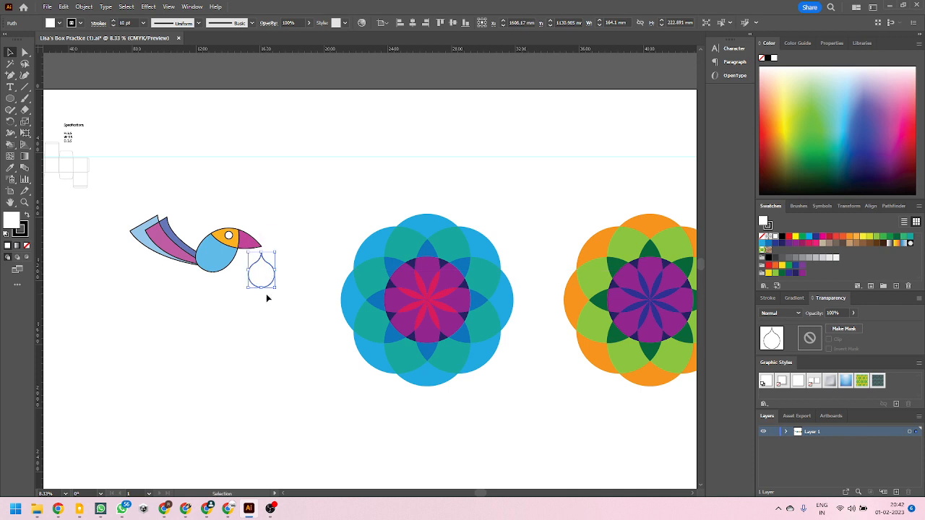
Duplicate the whole bird, scale the copy to about 633 mm wide, and place it above and to the right of the original
left_click(221, 295)
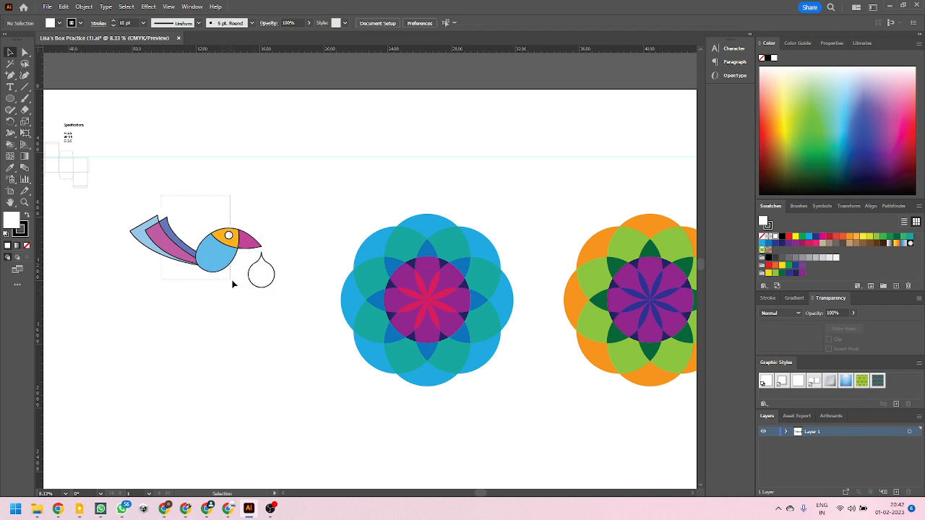
left_click(220, 271)
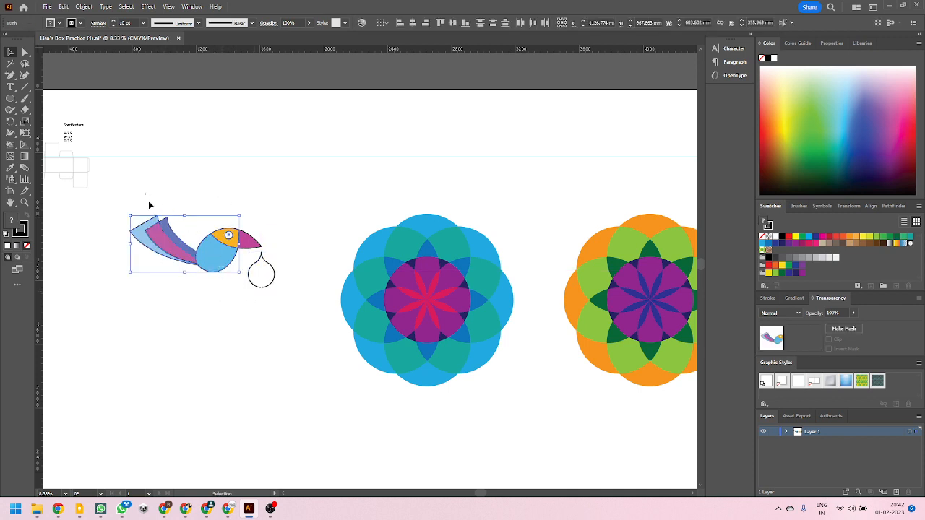
left_click_drag(209, 258, 226, 208)
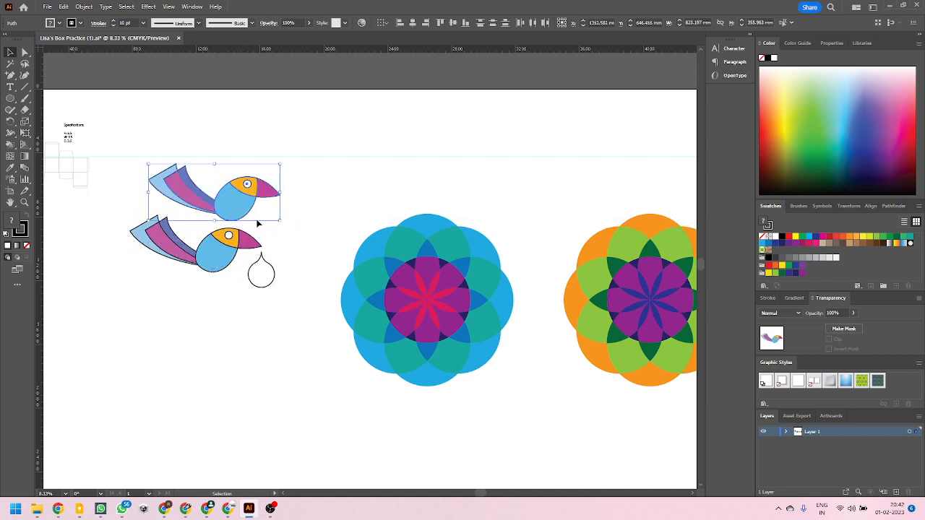
left_click_drag(281, 221, 339, 218)
left_click(262, 215)
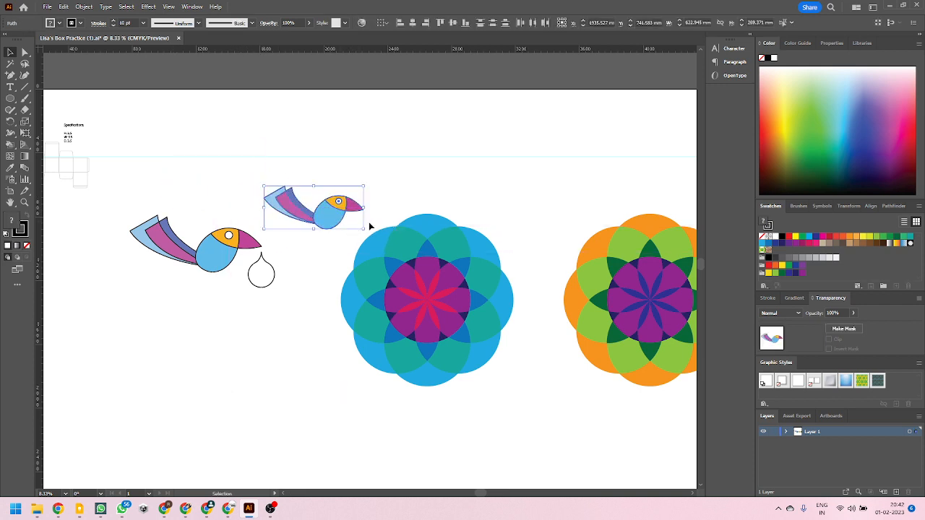
Reflect the smaller bird horizontally so that it faces the original bird
left_click(10, 121)
mouse_move(338, 201)
left_mouse_down()
mouse_move(344, 193)
mouse_move(219, 190)
mouse_move(340, 206)
mouse_move(231, 210)
mouse_move(345, 195)
left_mouse_up()
left_click_drag(10, 122, 45, 132)
left_click_drag(334, 224, 226, 210)
left_click(11, 52)
left_click(239, 182)
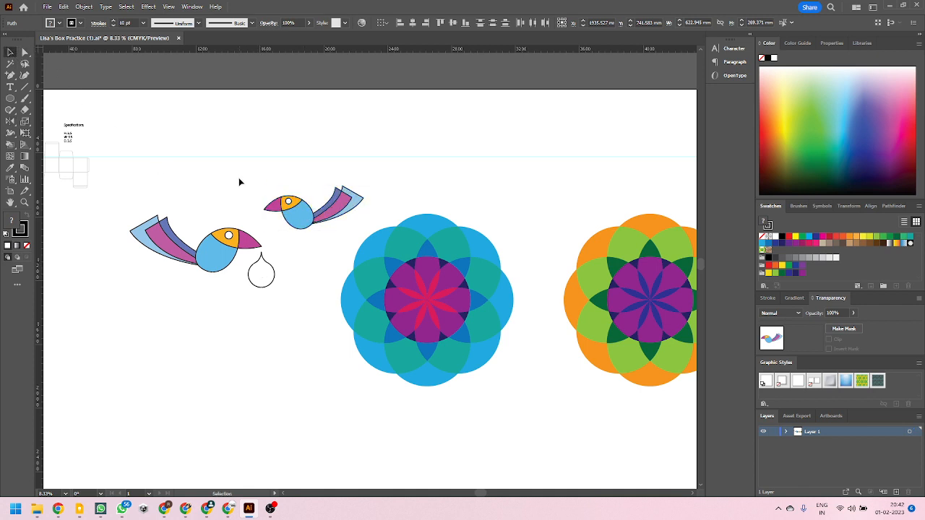
Shrink the droplet slightly beneath the larger bird's beak and shift the mirrored bird slightly toward the original
left_click(275, 281)
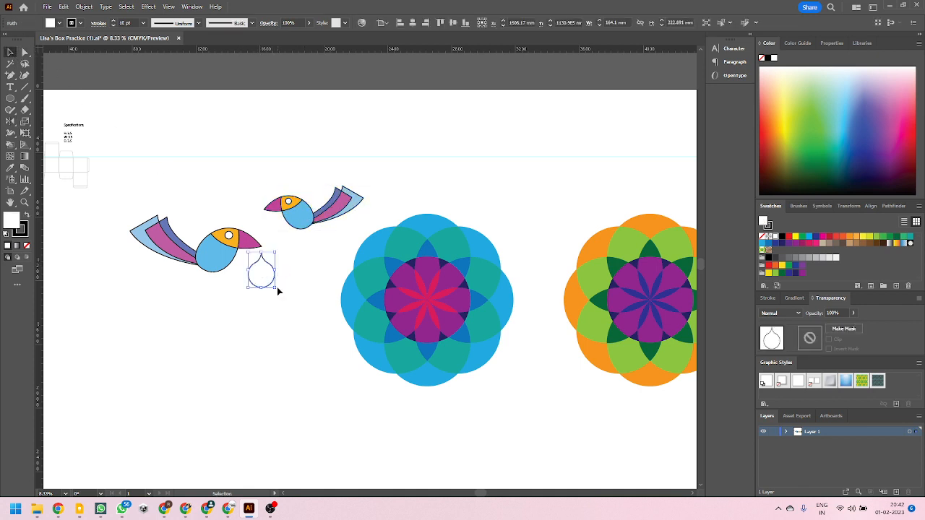
left_click_drag(277, 287, 270, 281)
left_click_drag(252, 176, 330, 216)
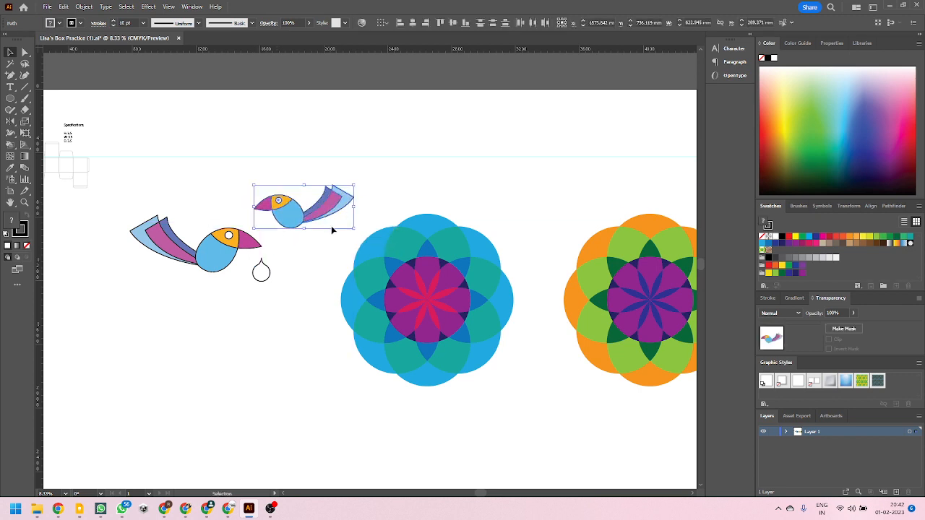
Recolor the smaller bird by rotating its linked colors on the color wheel, turning its yellow-orange head green and its blue body pink
left_click(361, 23)
left_click_drag(365, 122, 492, 108)
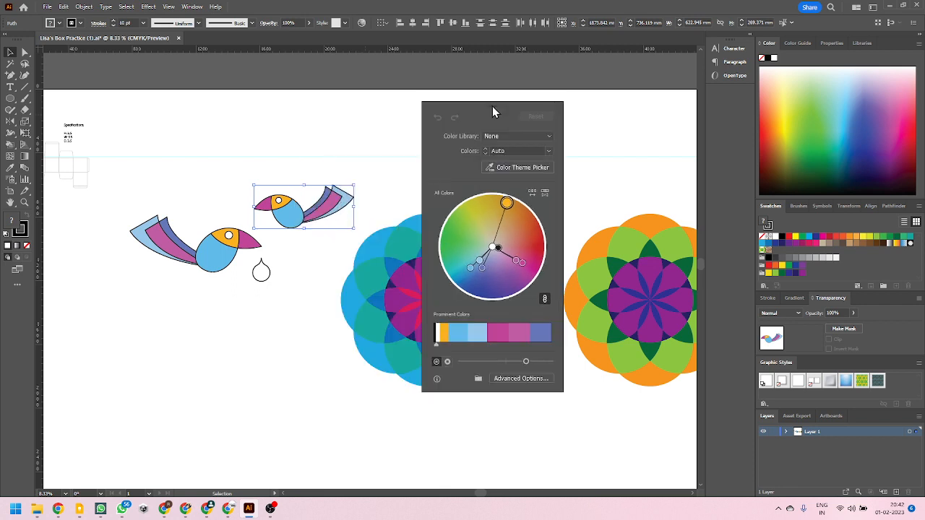
left_click_drag(503, 205, 465, 225)
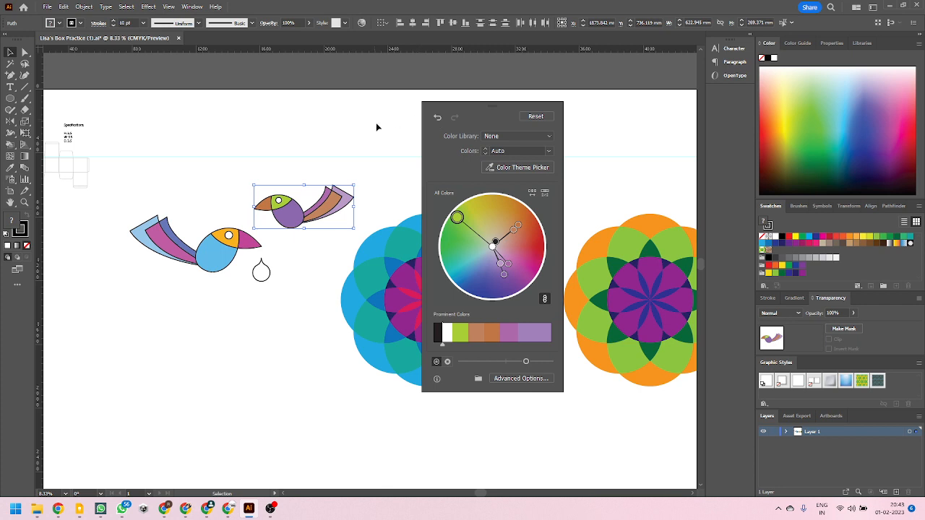
left_click_drag(459, 222, 454, 246)
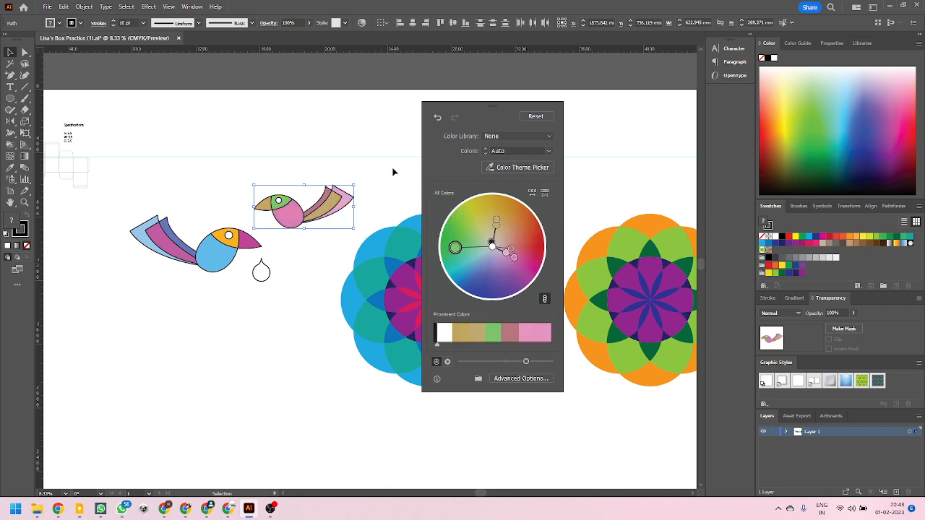
Shift the smaller bird's linked colors outward on the color wheel for a more saturated green head and magenta body, and close the recolor settings
left_click_drag(454, 247, 444, 235)
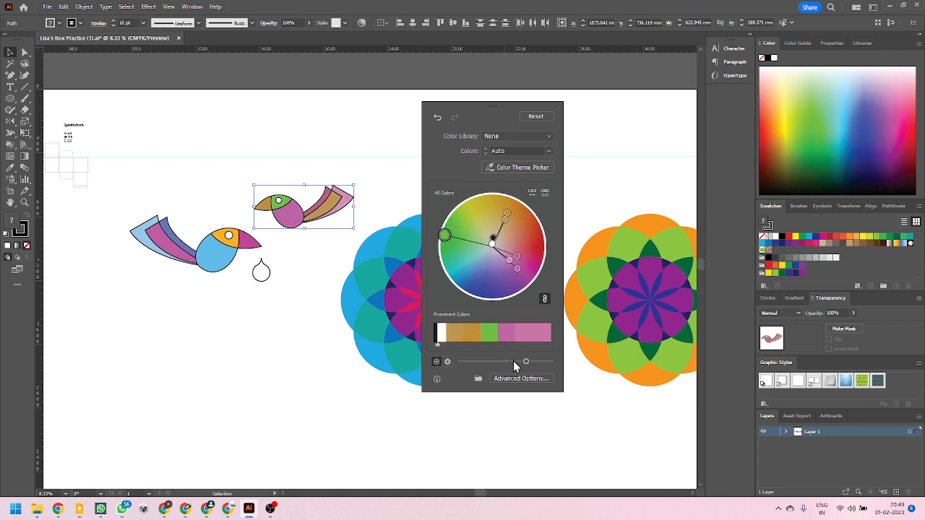
left_click(356, 25)
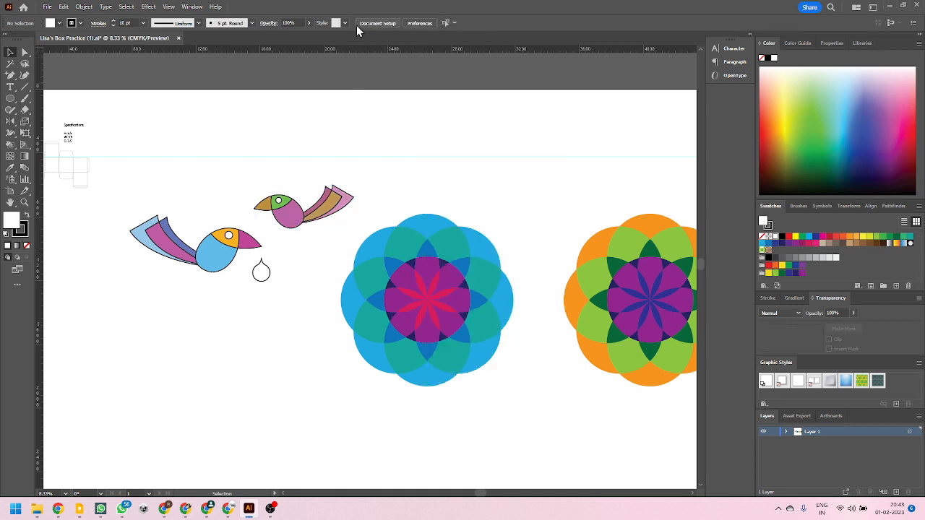
left_click(357, 123)
Clear the selection of the three flowers and save the document with the finished birds and flowers
scroll(300, 247, "down", 1)
scroll(370, 291, "down", 2)
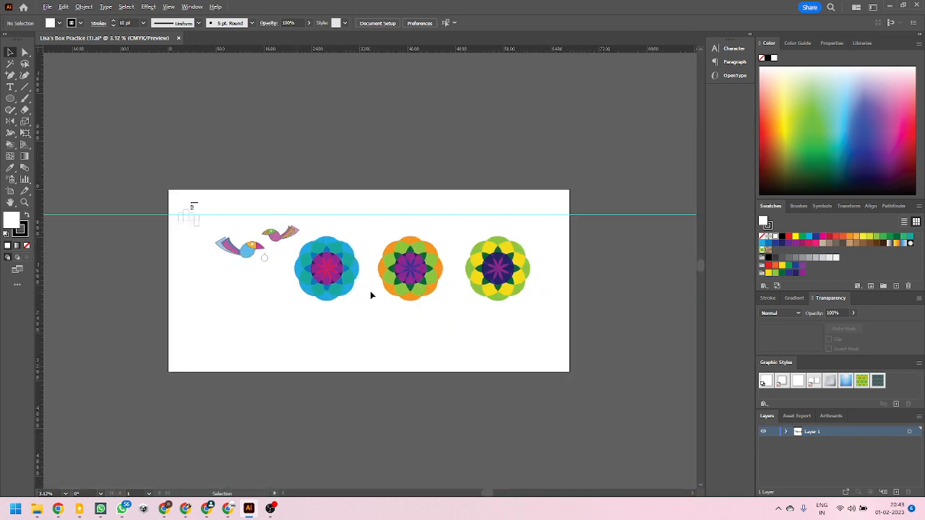
scroll(370, 291, "up", 1)
left_click(462, 278)
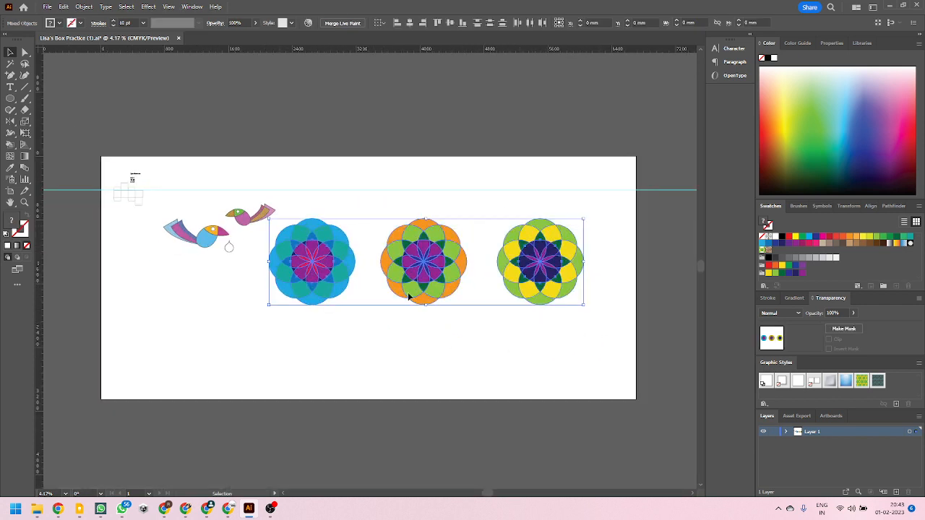
left_click(504, 354)
key("ctrl+s")
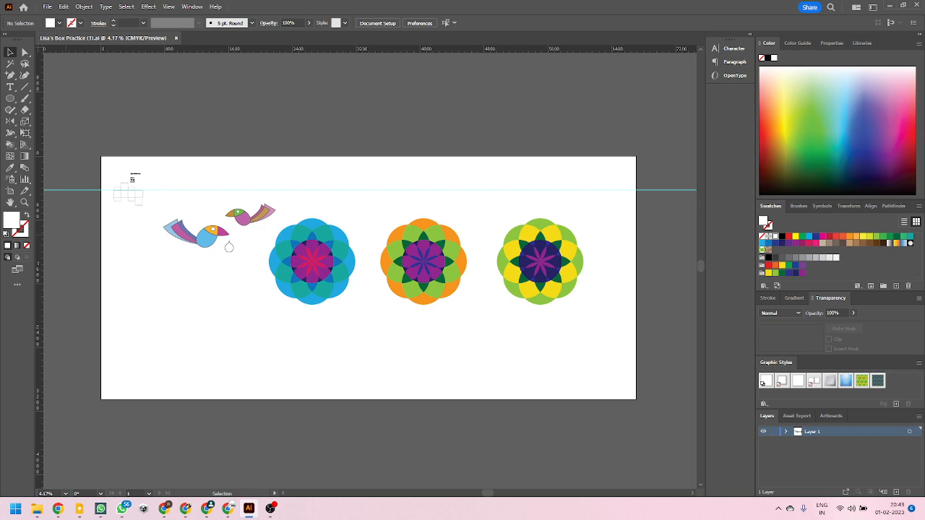
Switch to the Google Meet call in the browser and leave the meeting
left_click(227, 508)
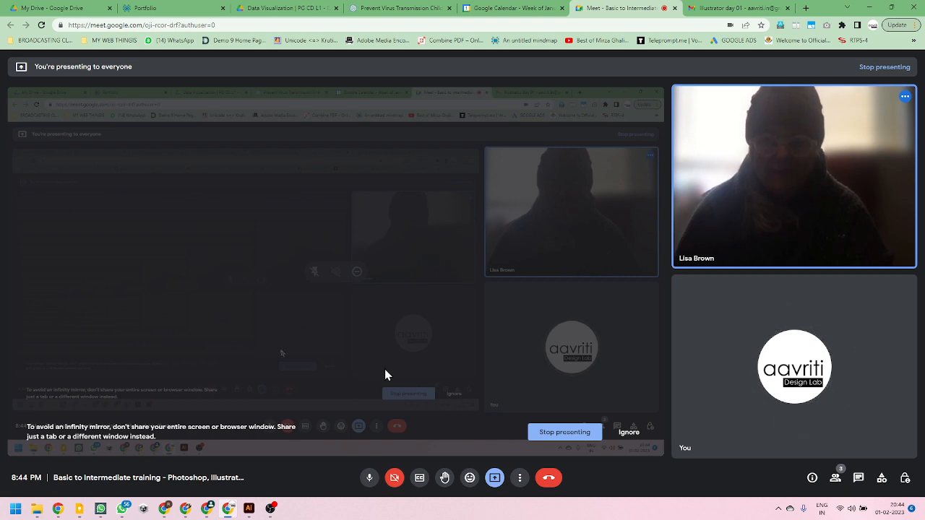
left_click(550, 480)
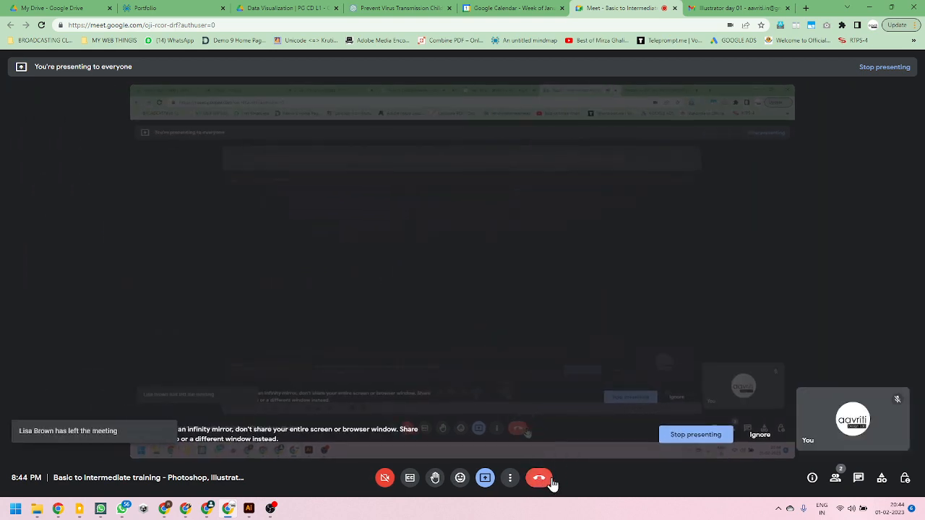